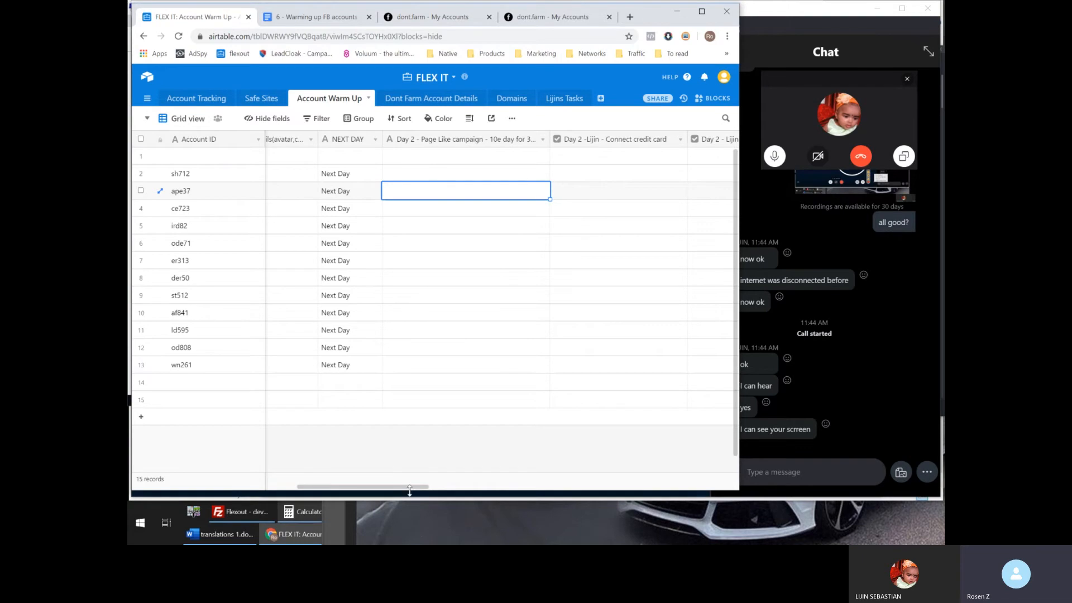
# Drag the Day 2 Page Like campaign column wider until '10e day for 3 days' shows, then select that column
pyautogui.click(344, 141)
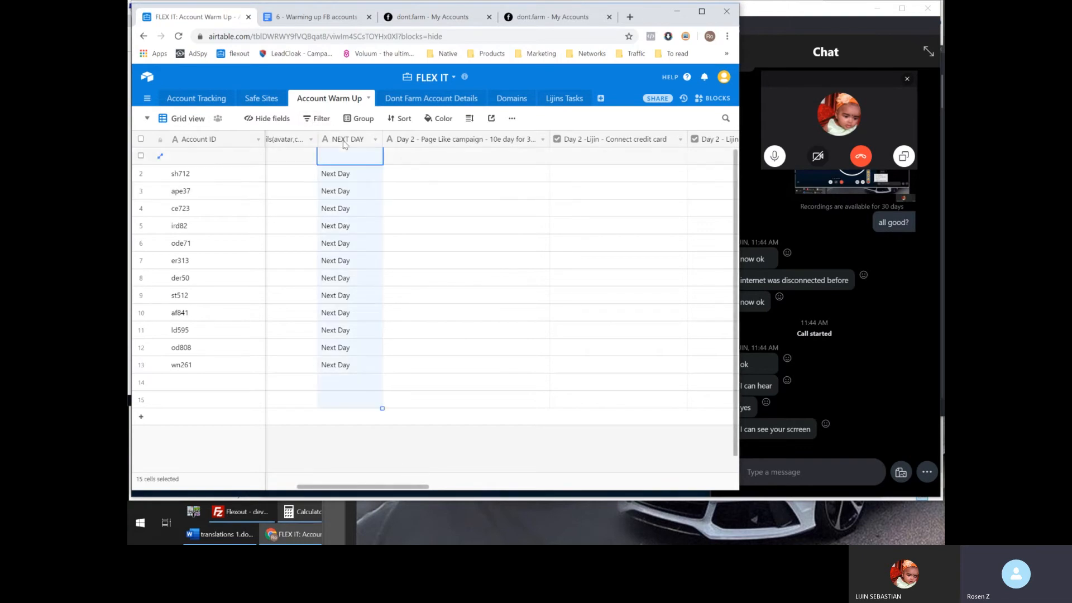
pyautogui.click(380, 488)
pyautogui.moveTo(289, 490)
pyautogui.mouseDown()
pyautogui.moveTo(211, 487)
pyautogui.moveTo(277, 489)
pyautogui.mouseUp()
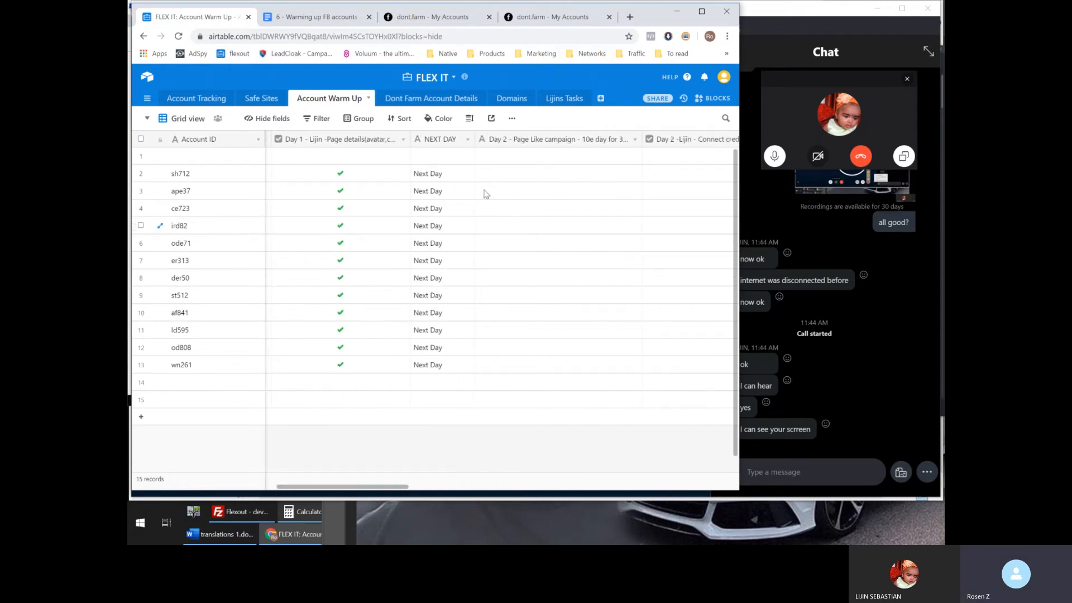
pyautogui.click(502, 197)
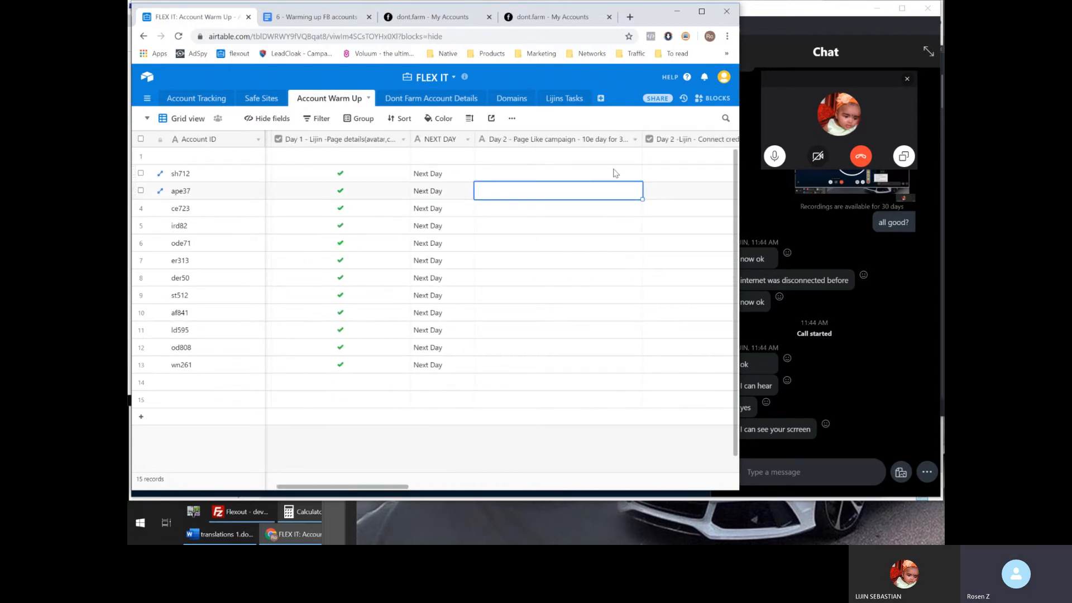
pyautogui.moveTo(642, 139); pyautogui.dragTo(661, 155)
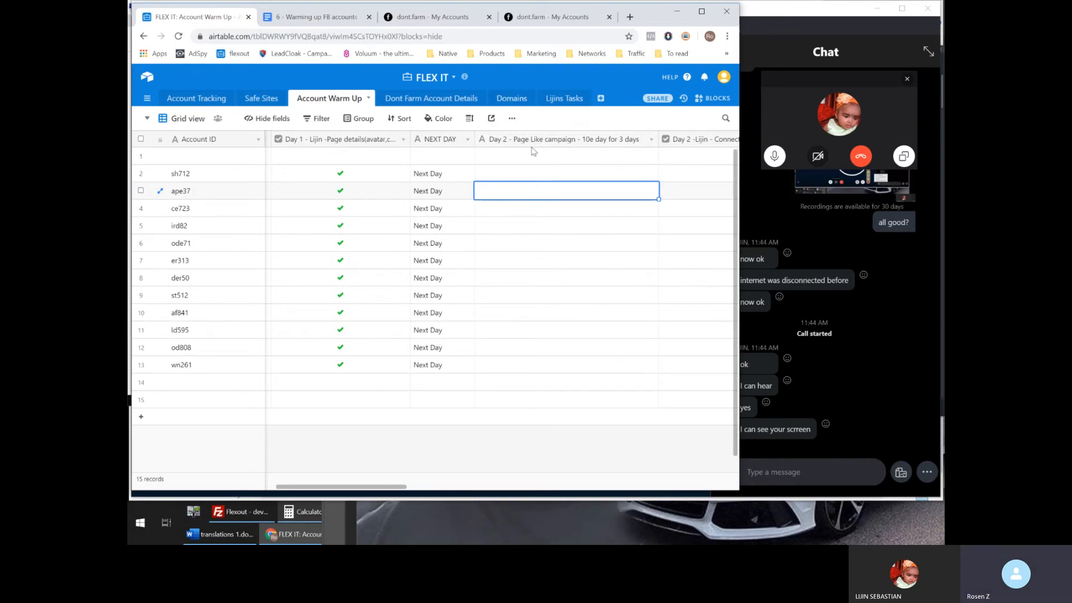
pyautogui.click(578, 144)
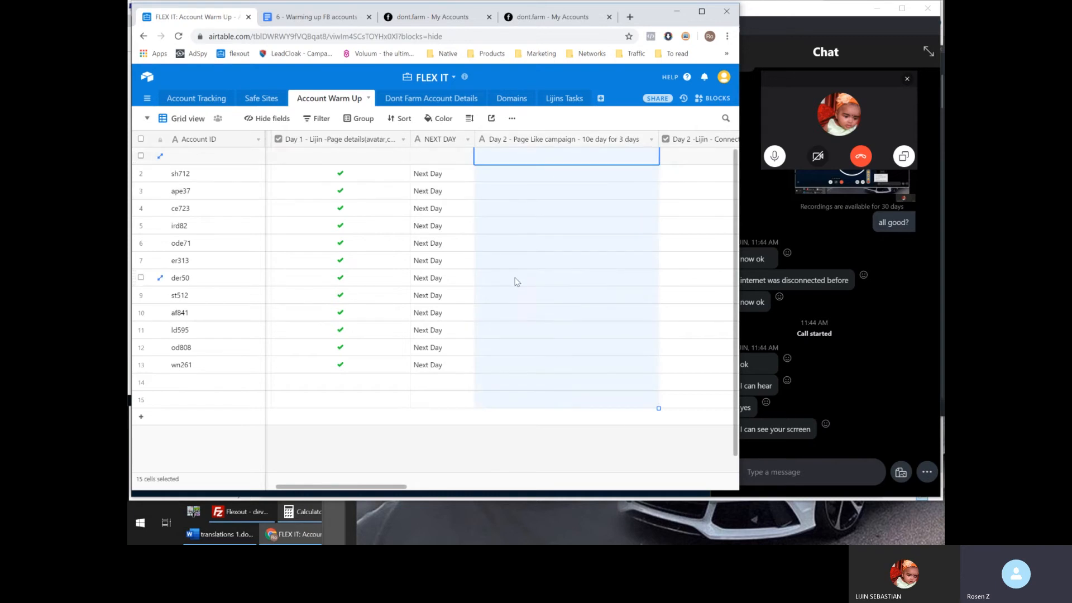
pyautogui.moveTo(364, 491); pyautogui.dragTo(407, 490)
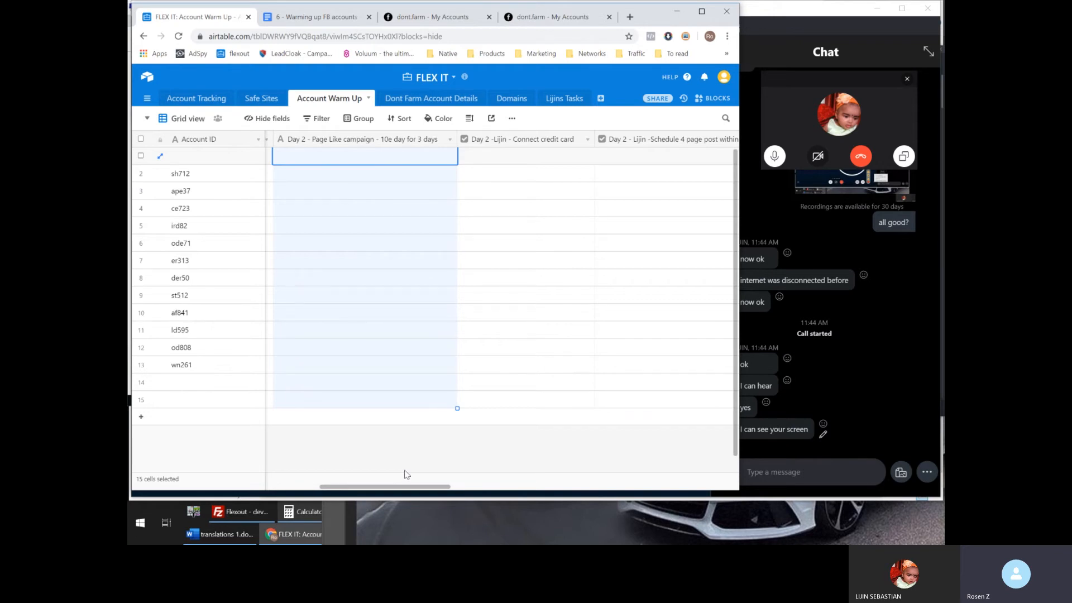
pyautogui.hscroll(1, 413, 491)
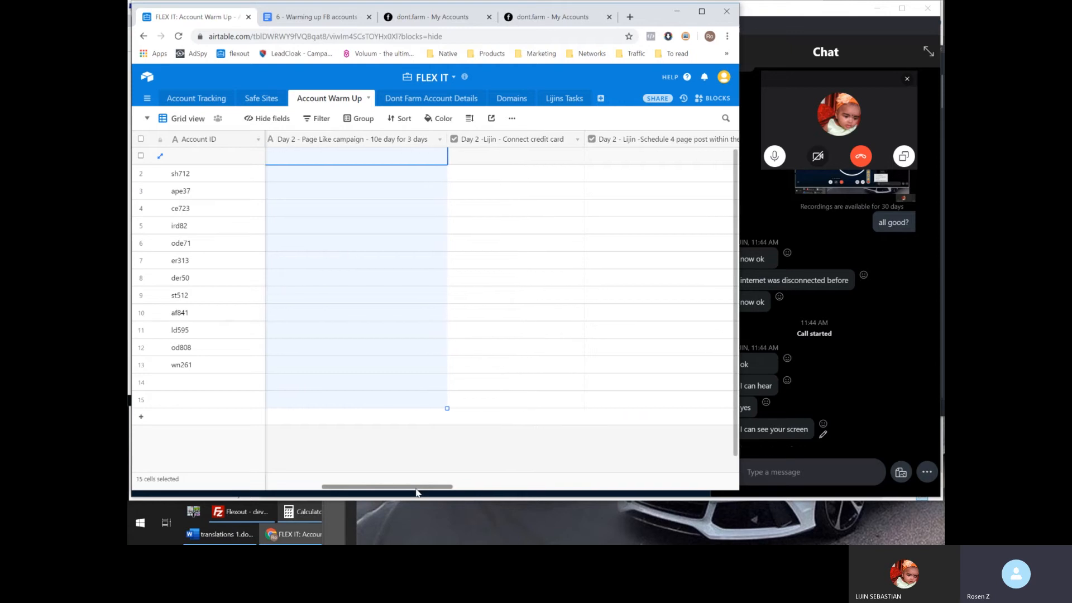
pyautogui.moveTo(416, 490); pyautogui.dragTo(416, 490)
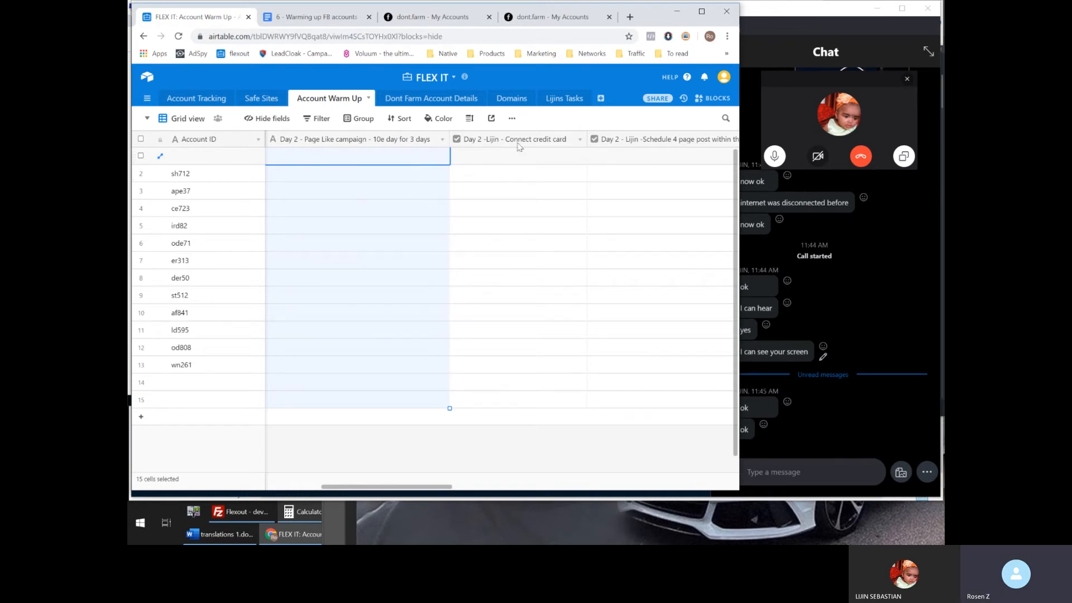
pyautogui.moveTo(442, 486); pyautogui.dragTo(462, 489)
pyautogui.click(551, 146)
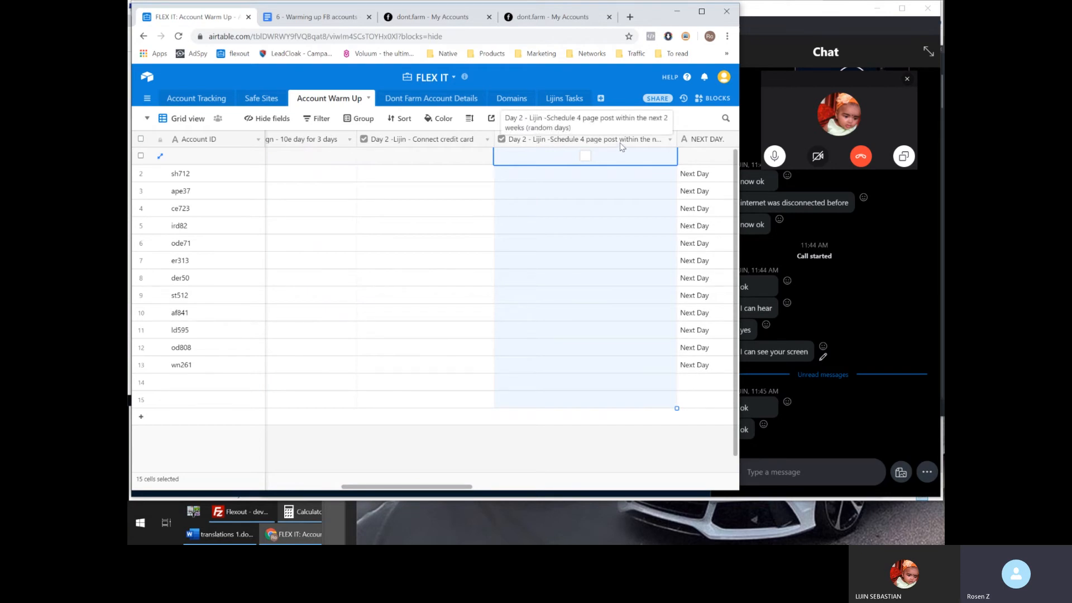
pyautogui.click(467, 175)
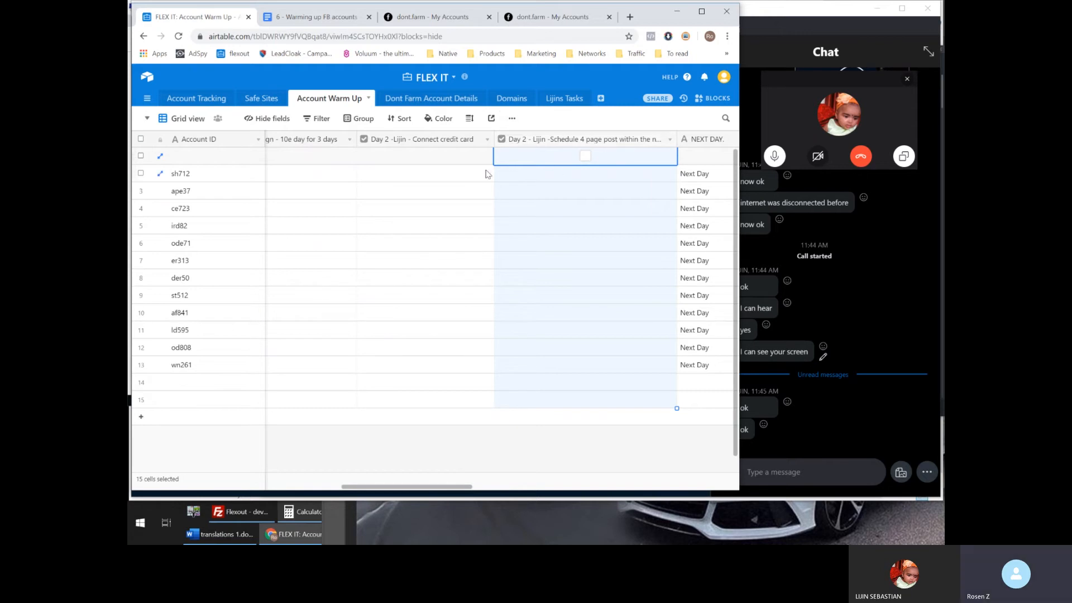
pyautogui.moveTo(456, 490); pyautogui.dragTo(420, 493)
pyautogui.click(842, 408)
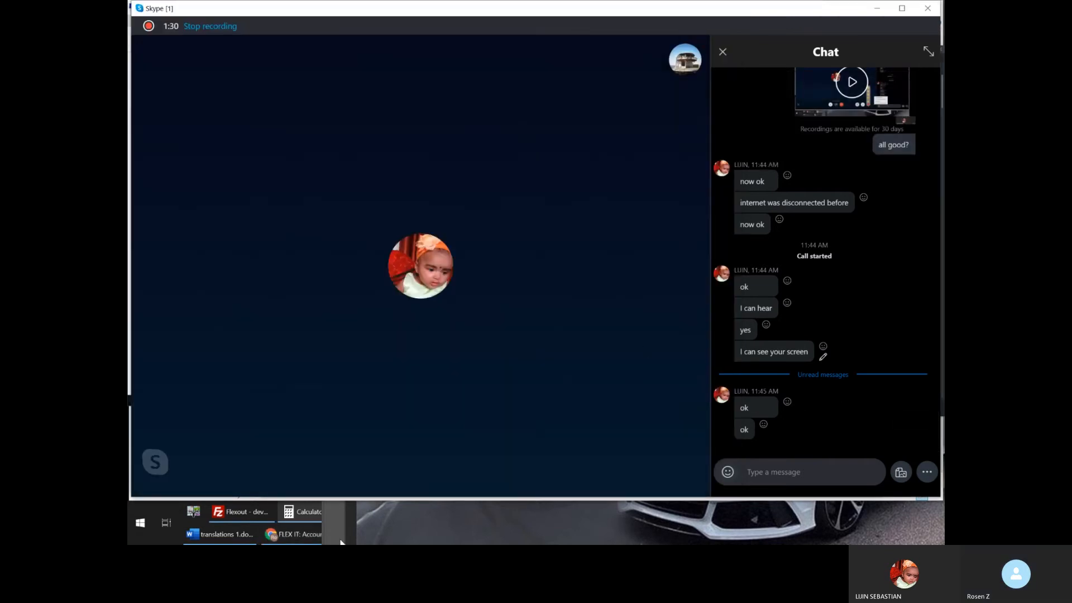
pyautogui.click(297, 536)
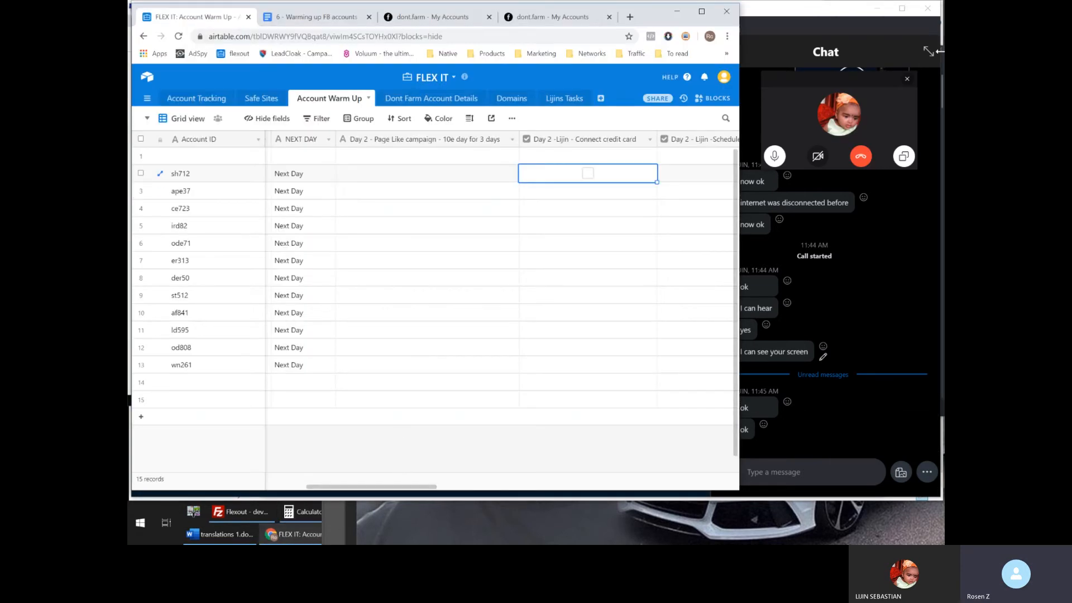
pyautogui.click(877, 8)
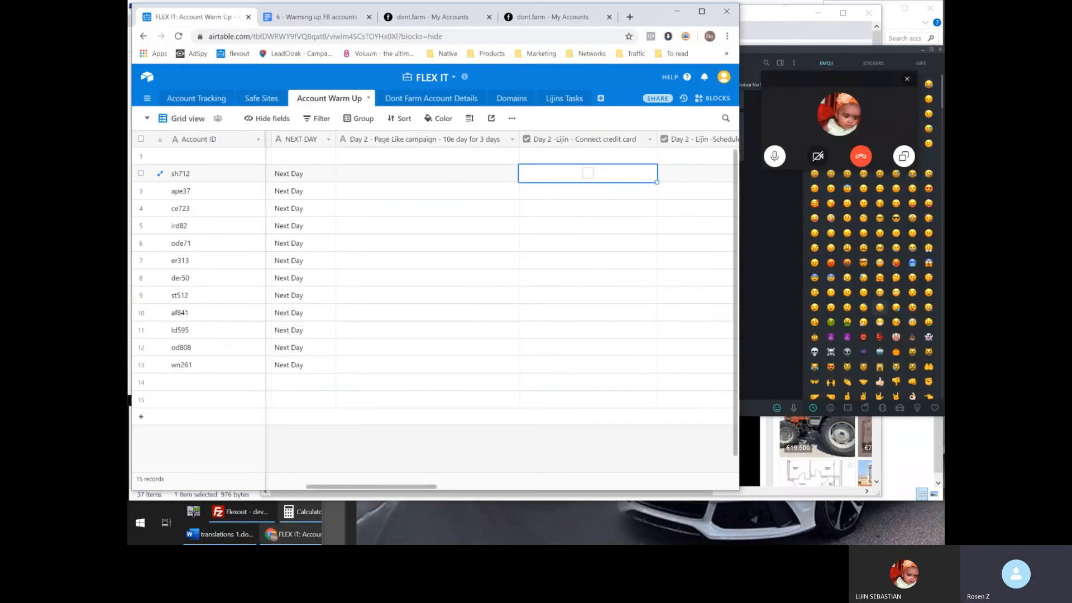
pyautogui.click(339, 532)
pyautogui.moveTo(862, 8); pyautogui.dragTo(434, 191)
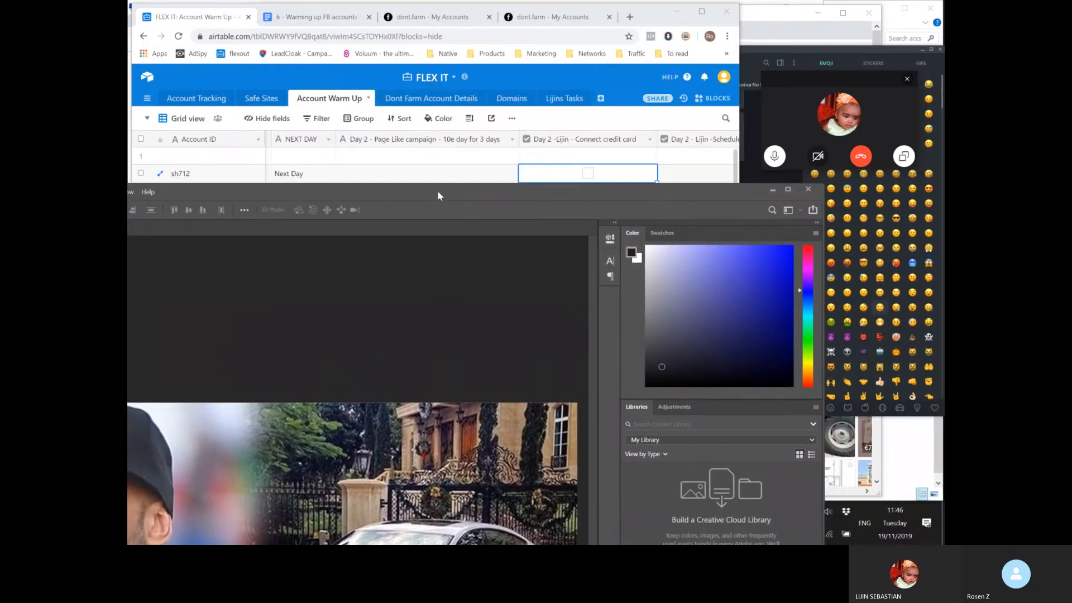
pyautogui.click(773, 189)
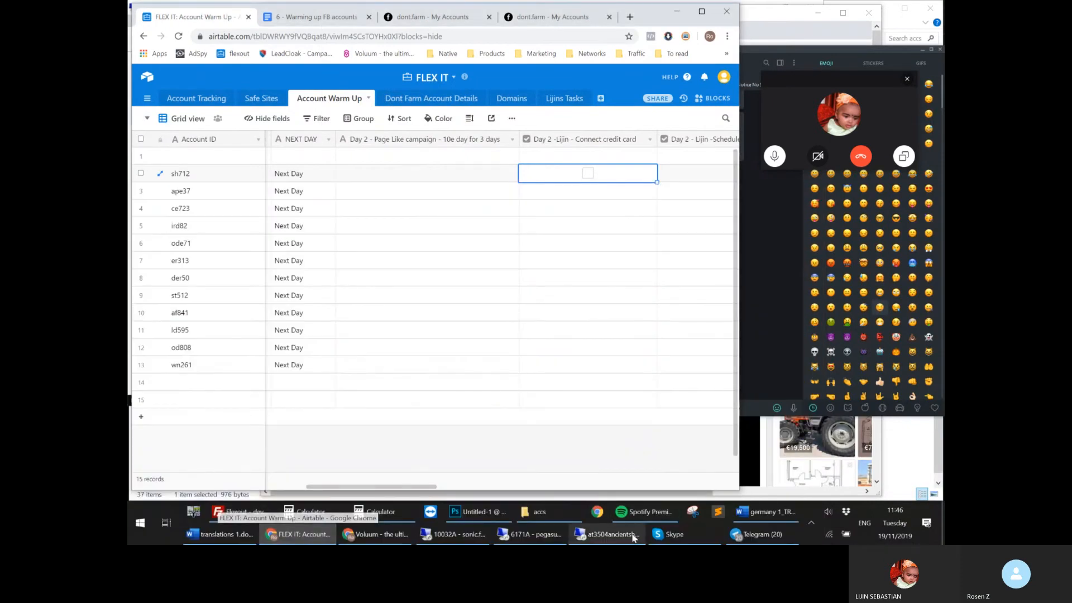
pyautogui.click(636, 536)
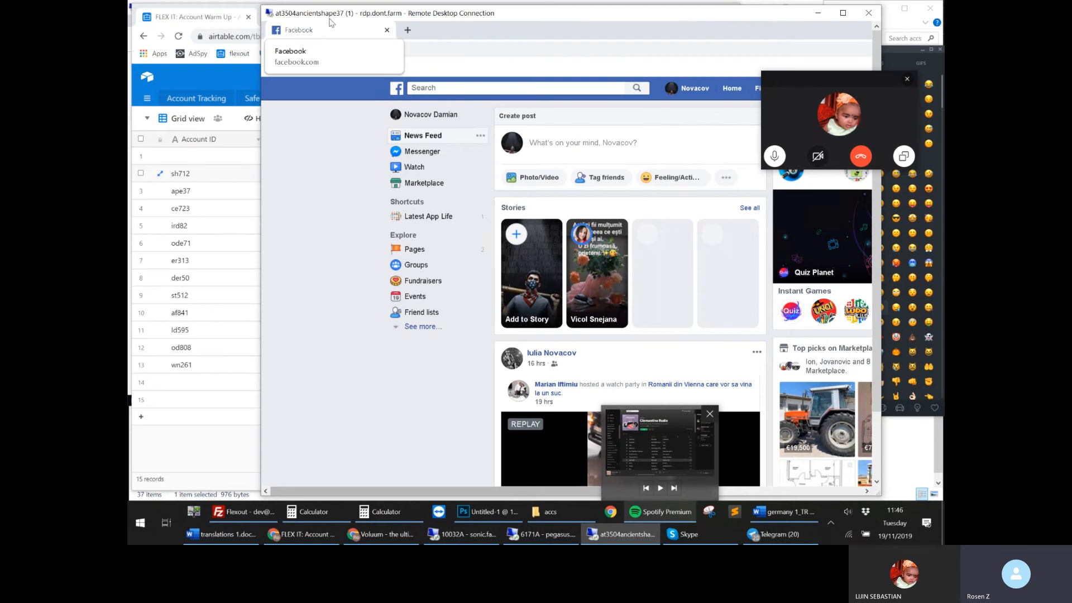
pyautogui.click(204, 221)
pyautogui.click(170, 173)
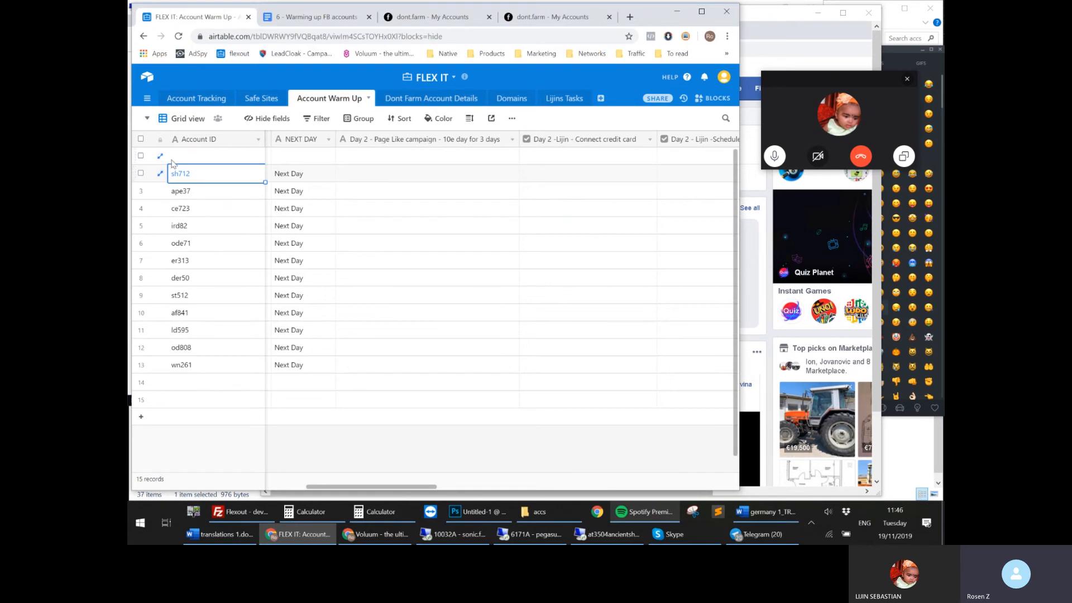
# On the dont.farm My Accounts page, view the second account's Problem with the account options and go back
pyautogui.click(433, 16)
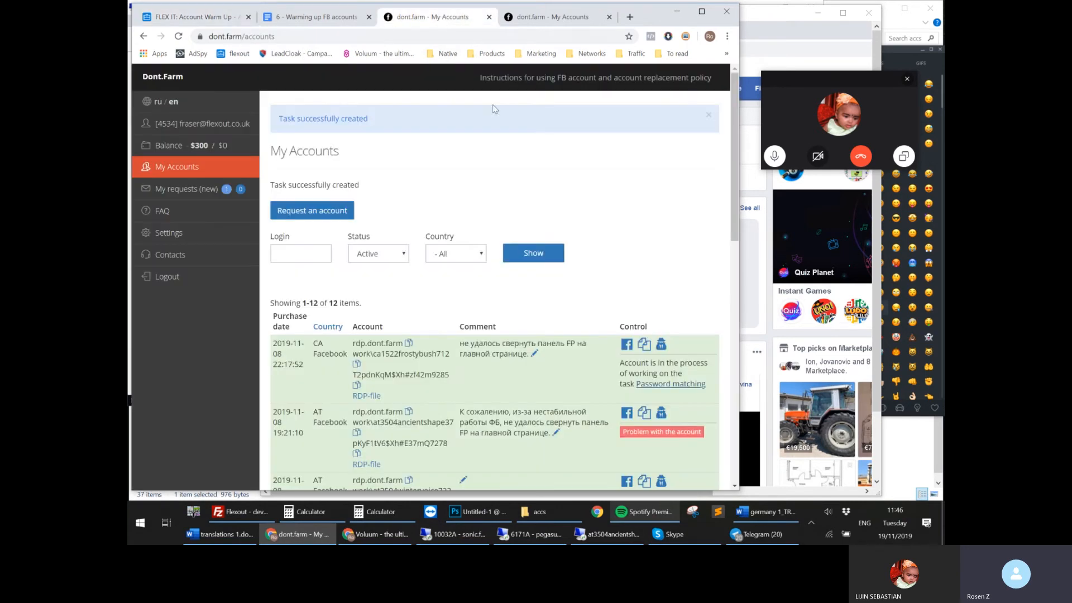
pyautogui.moveTo(689, 377); pyautogui.dragTo(714, 391)
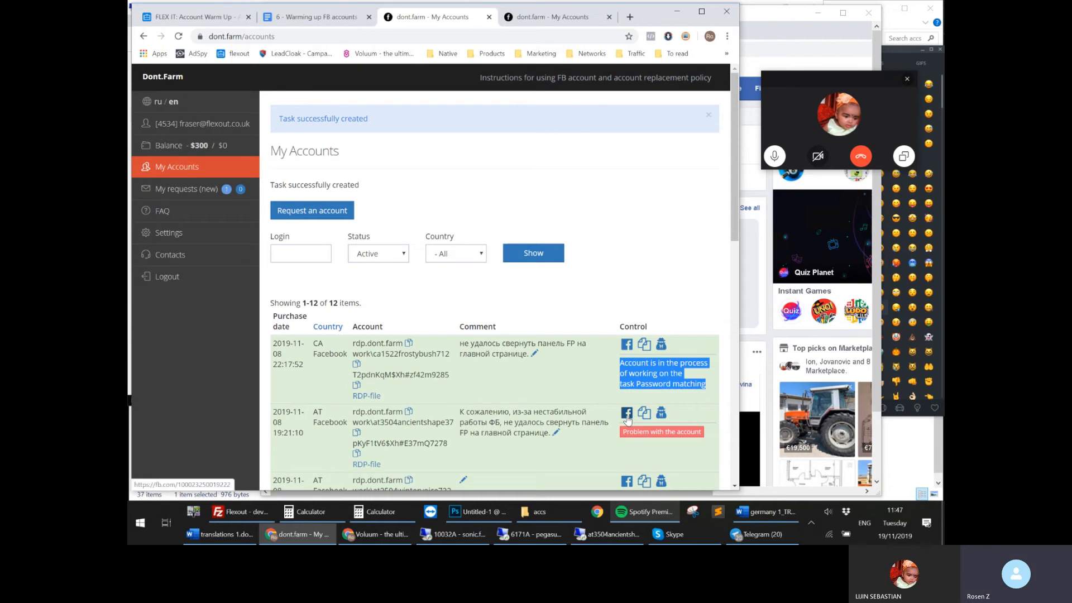
pyautogui.click(646, 439)
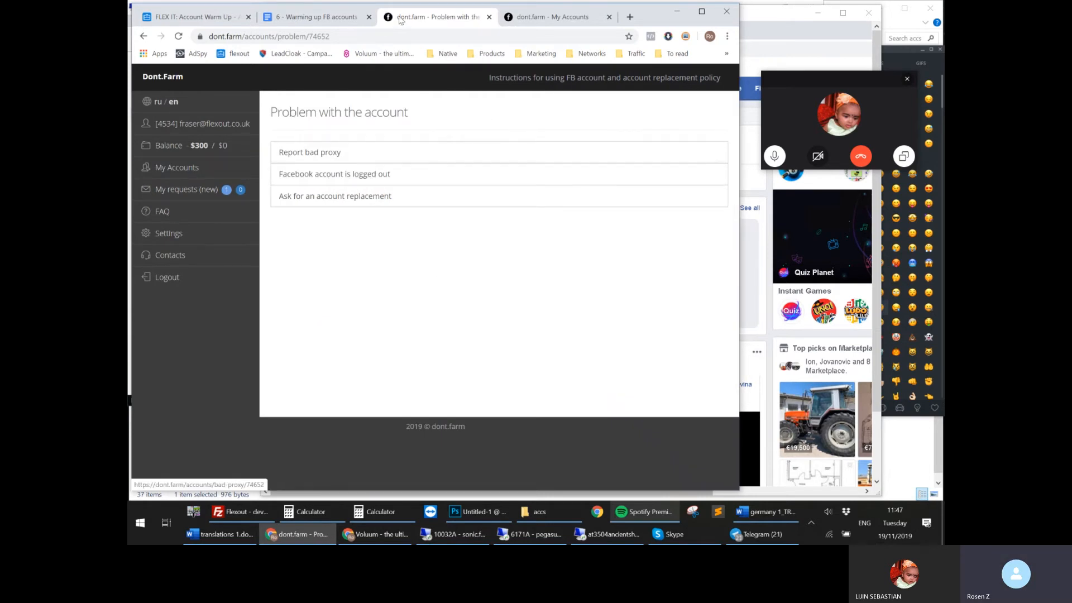
pyautogui.rightClick(502, 136)
pyautogui.click(500, 162)
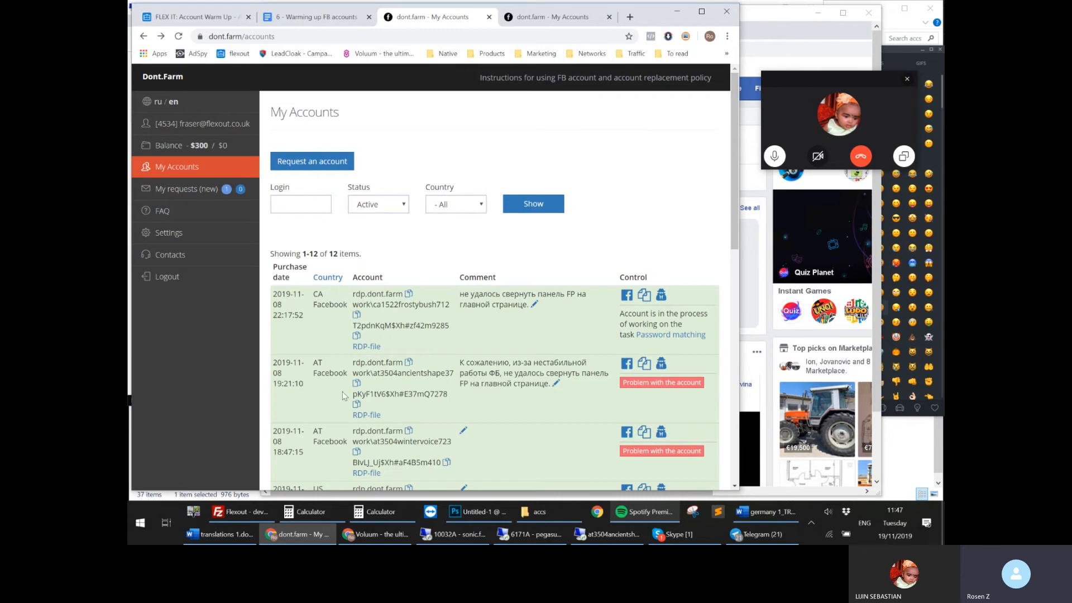
# Switch back to the remote desktop Facebook session
pyautogui.moveTo(449, 374); pyautogui.dragTo(363, 363)
pyautogui.click(419, 395)
pyautogui.click(609, 534)
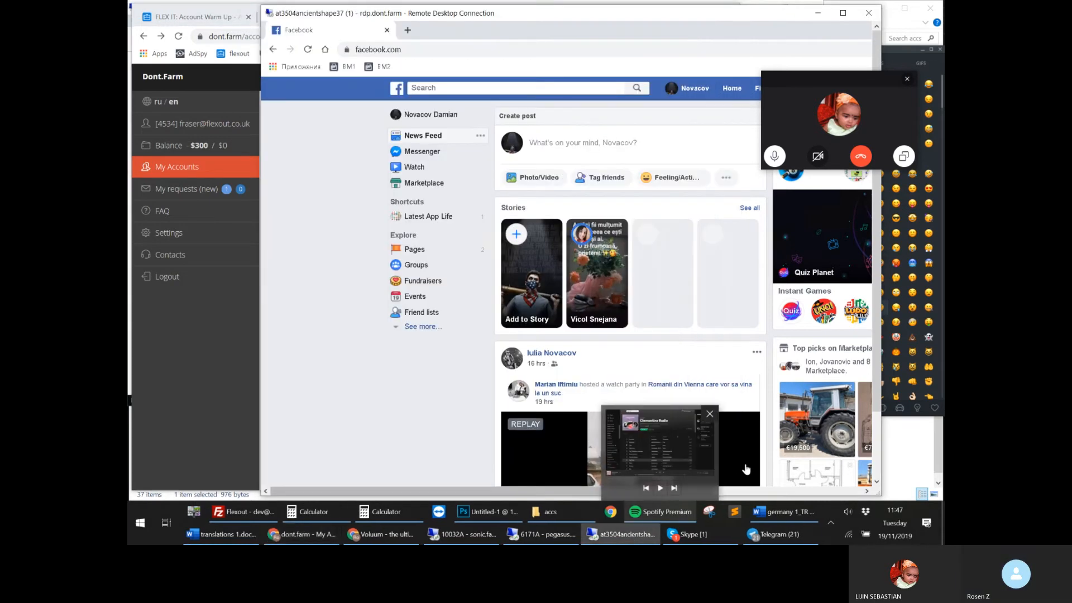
# Snap and widen the Remote Desktop window to fill the screen, moving the Skype call overlay aside
pyautogui.click(717, 541)
pyautogui.click(718, 542)
pyautogui.click(718, 543)
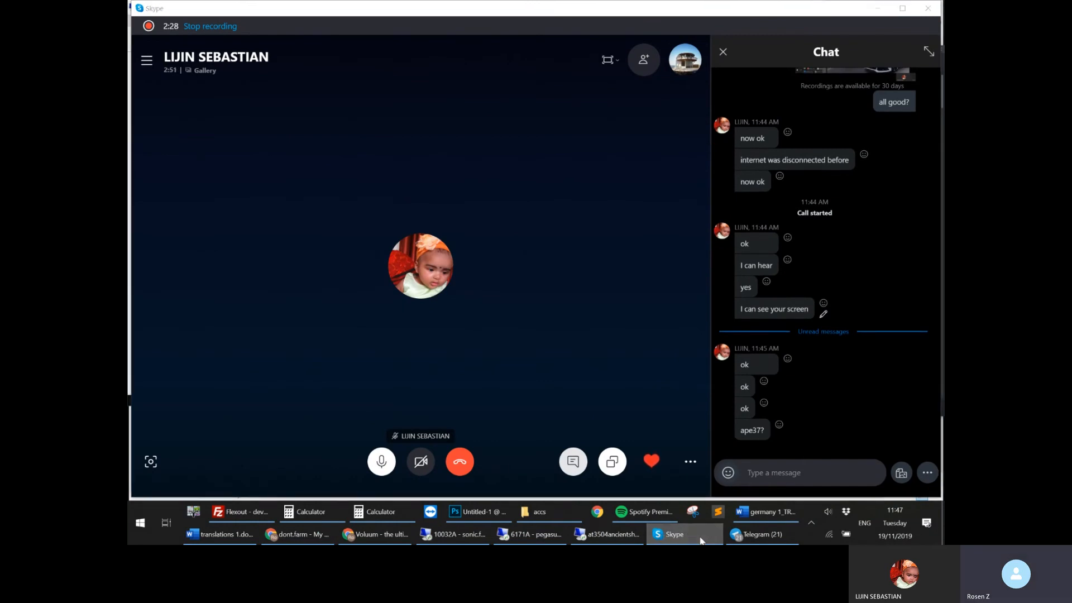
pyautogui.click(700, 539)
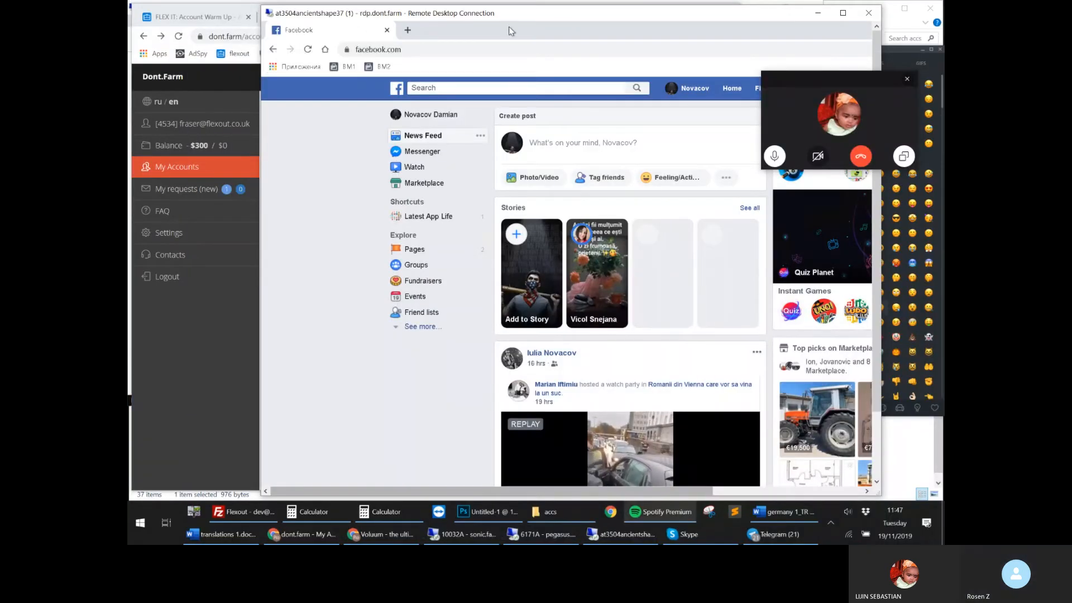
pyautogui.moveTo(514, 19); pyautogui.dragTo(482, 22)
pyautogui.press('super+Left')
pyautogui.moveTo(538, 114); pyautogui.dragTo(941, 117)
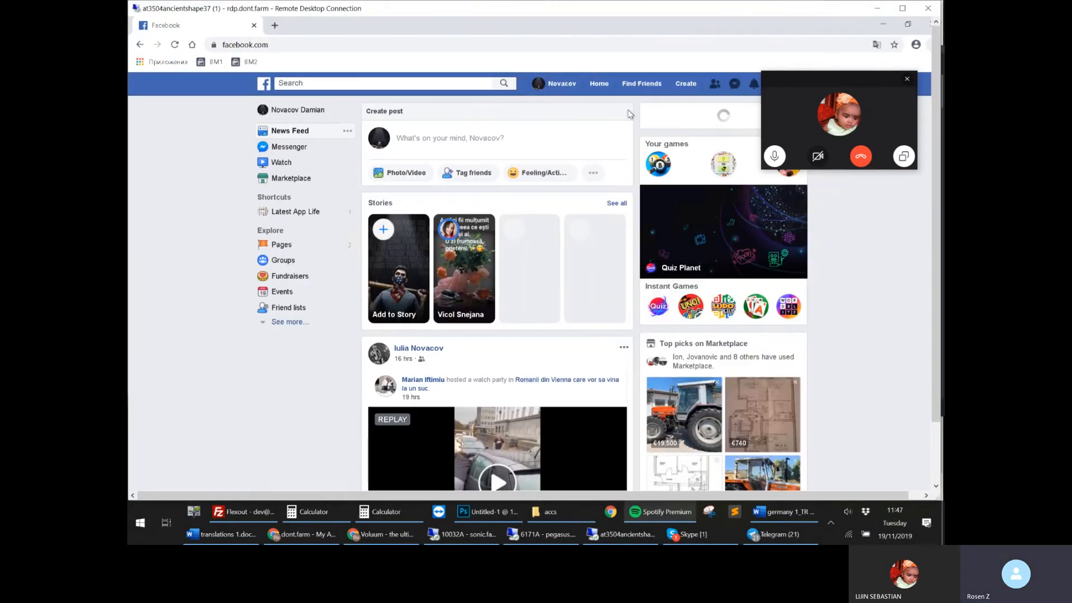
pyautogui.moveTo(832, 80); pyautogui.dragTo(840, 148)
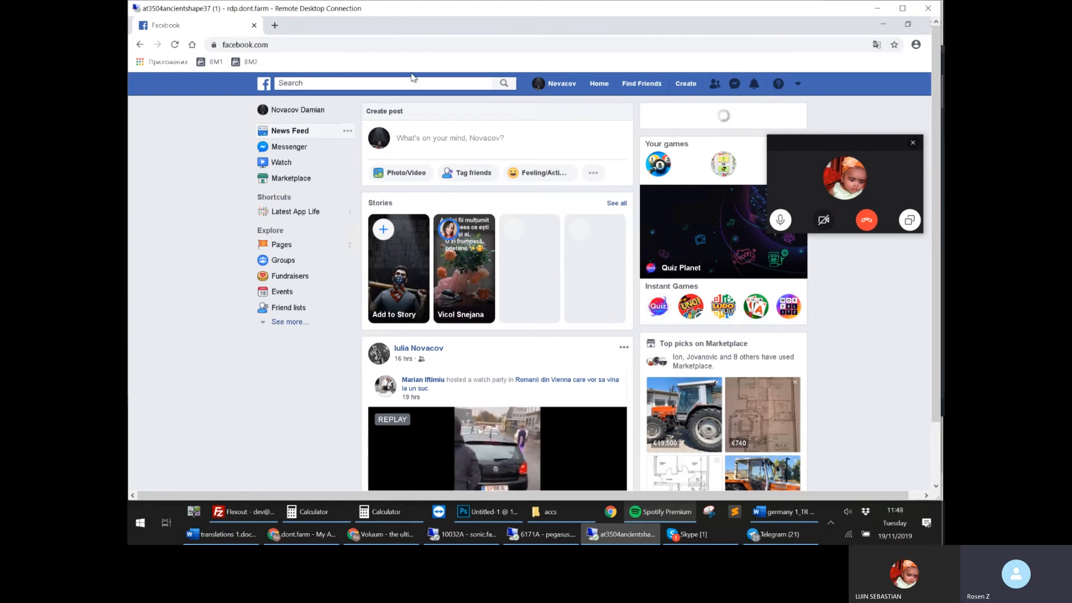
# Show the Facebook account menu listing the three Pages and Business Managers BM 1 and BM 2
pyautogui.click(721, 537)
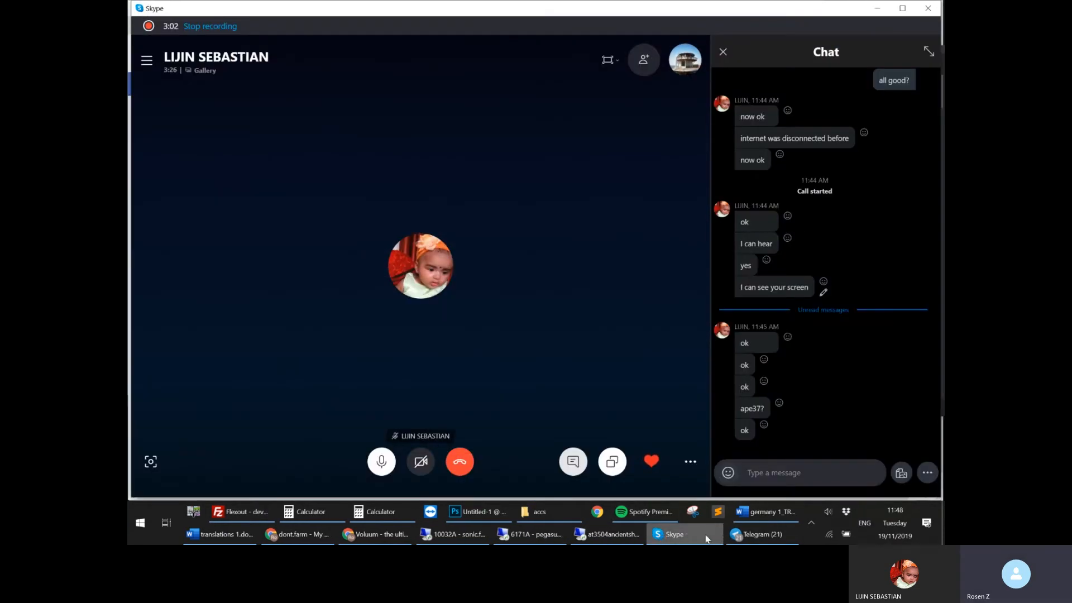
pyautogui.click(699, 532)
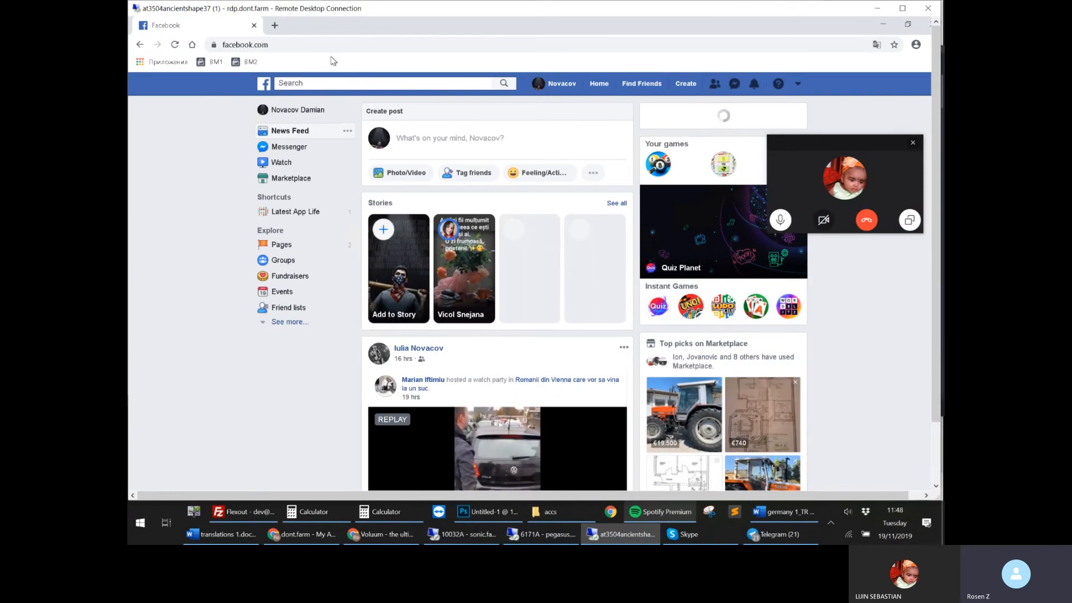
pyautogui.click(798, 84)
pyautogui.moveTo(815, 144); pyautogui.dragTo(832, 244)
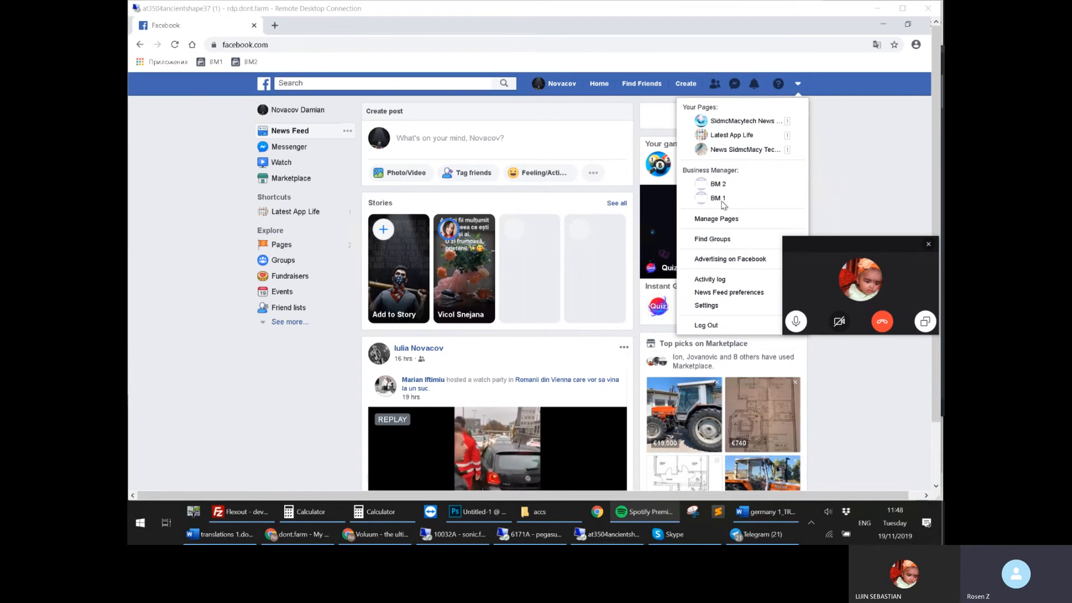
# In the Ads Manager remote session's browser, load facebook.com in a new tab
pyautogui.click(559, 533)
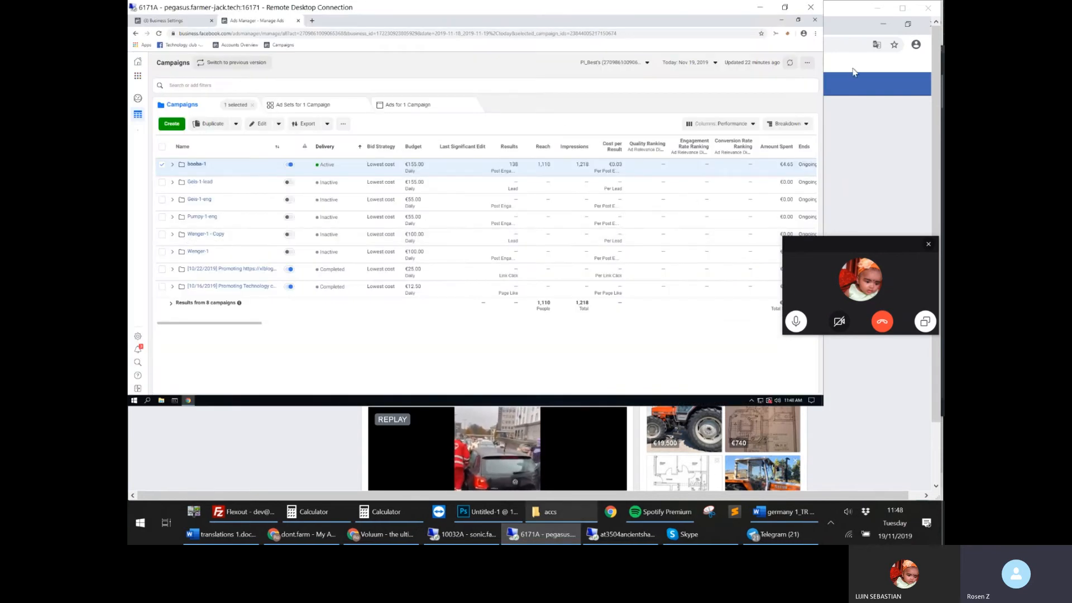
pyautogui.click(311, 20)
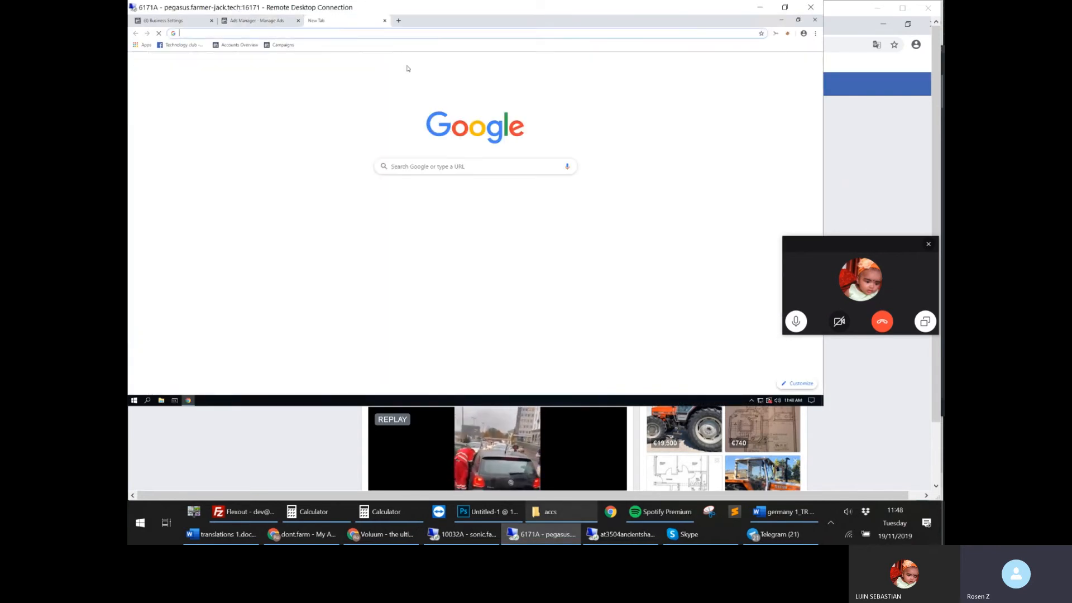
pyautogui.write('fa')
pyautogui.press('Return')
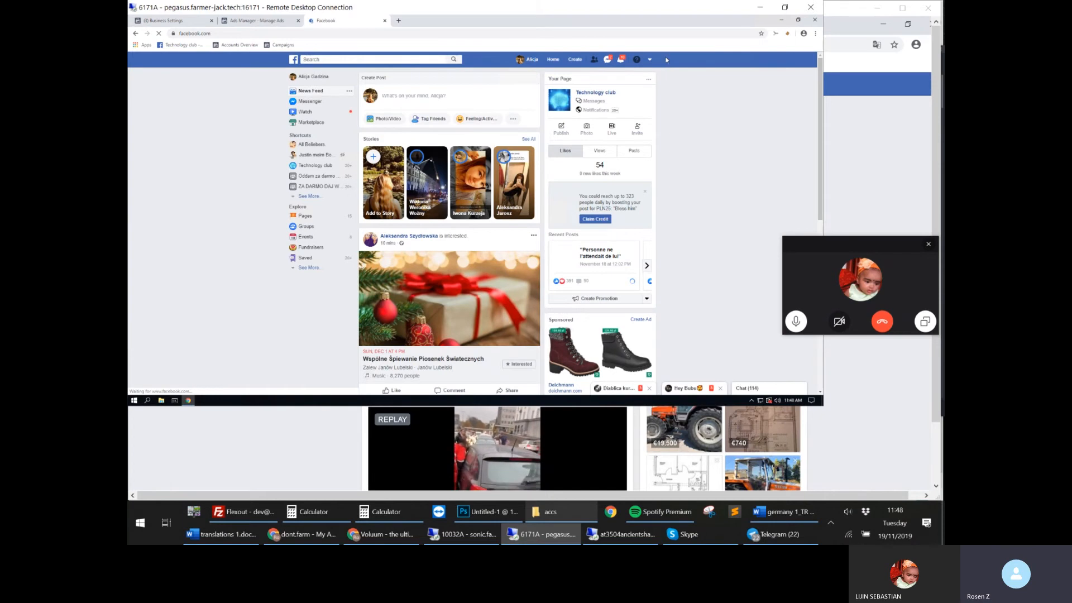
# Open the Facebook account dropdown, then bring the at3504ancientshape37 remote session forward
pyautogui.click(649, 60)
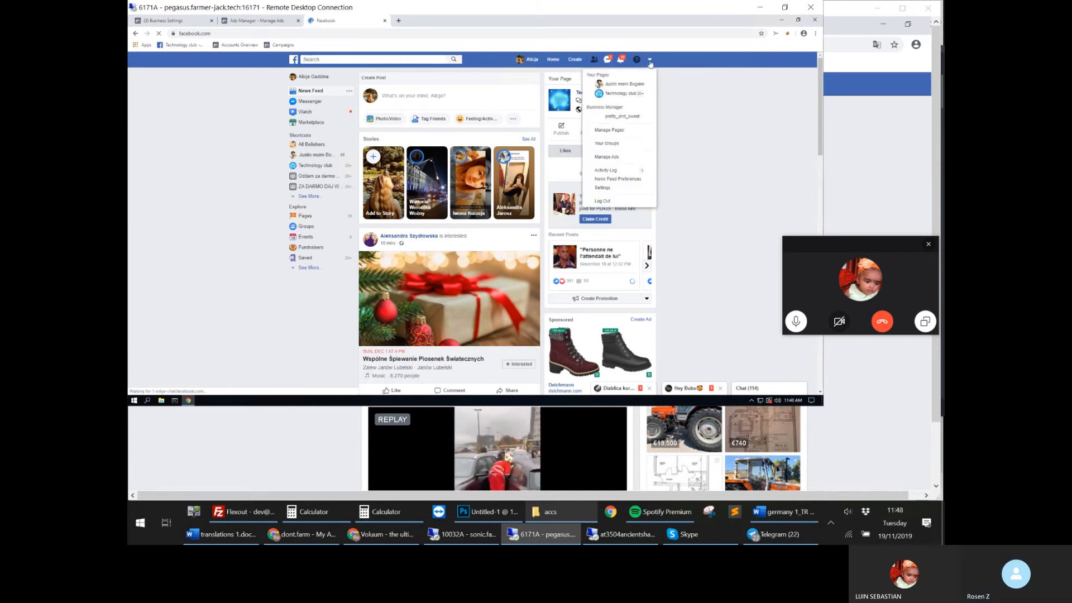
pyautogui.click(649, 60)
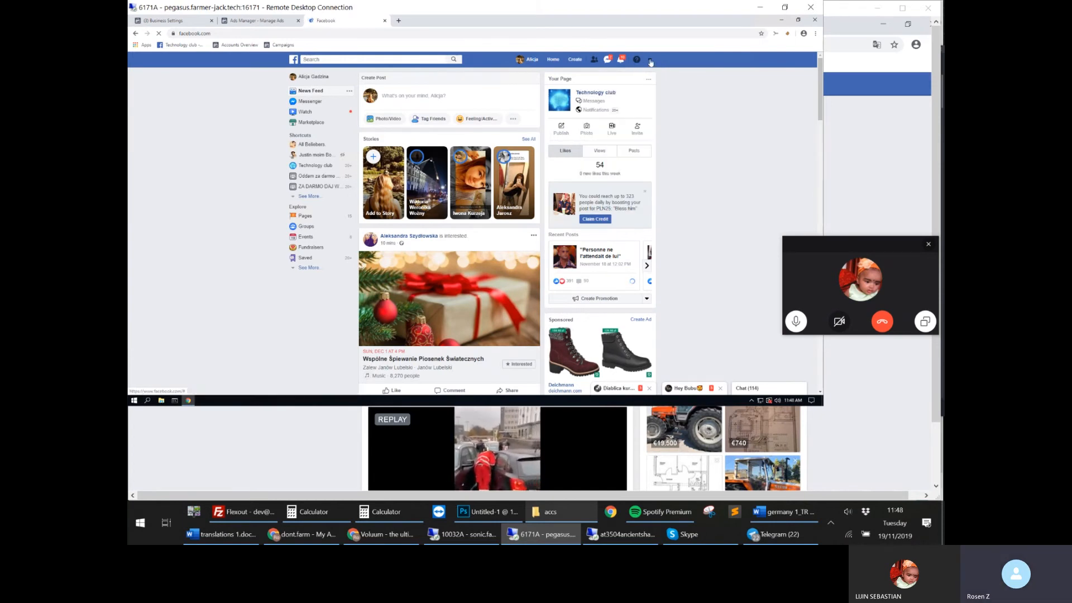
pyautogui.click(650, 59)
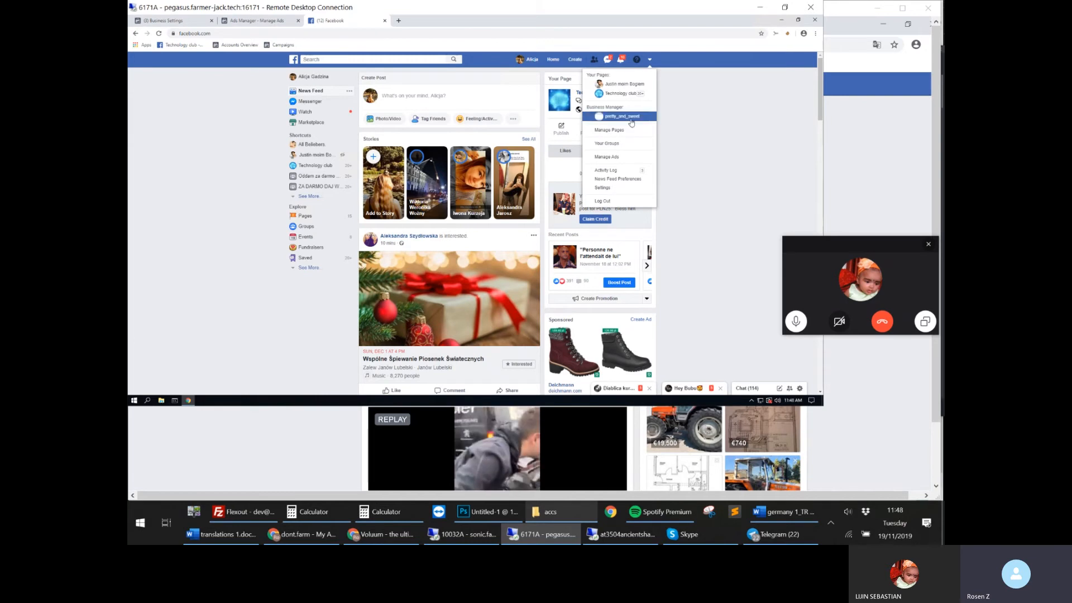
pyautogui.click(845, 10)
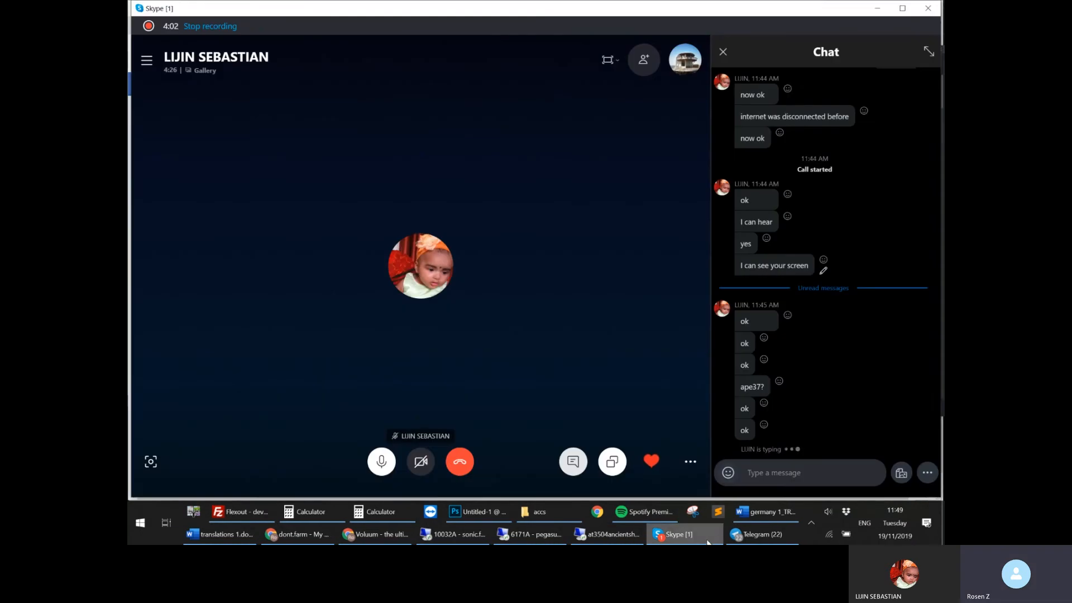
# Bring the Skype call and its chat panel in front of the remote Facebook session
pyautogui.click(706, 539)
pyautogui.click(707, 539)
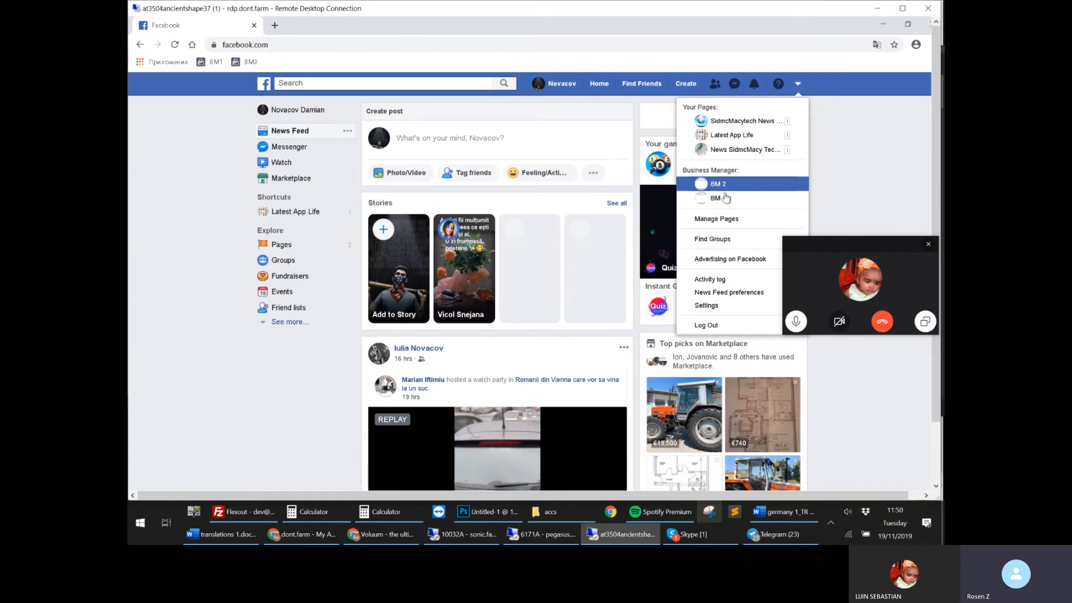
pyautogui.click(687, 535)
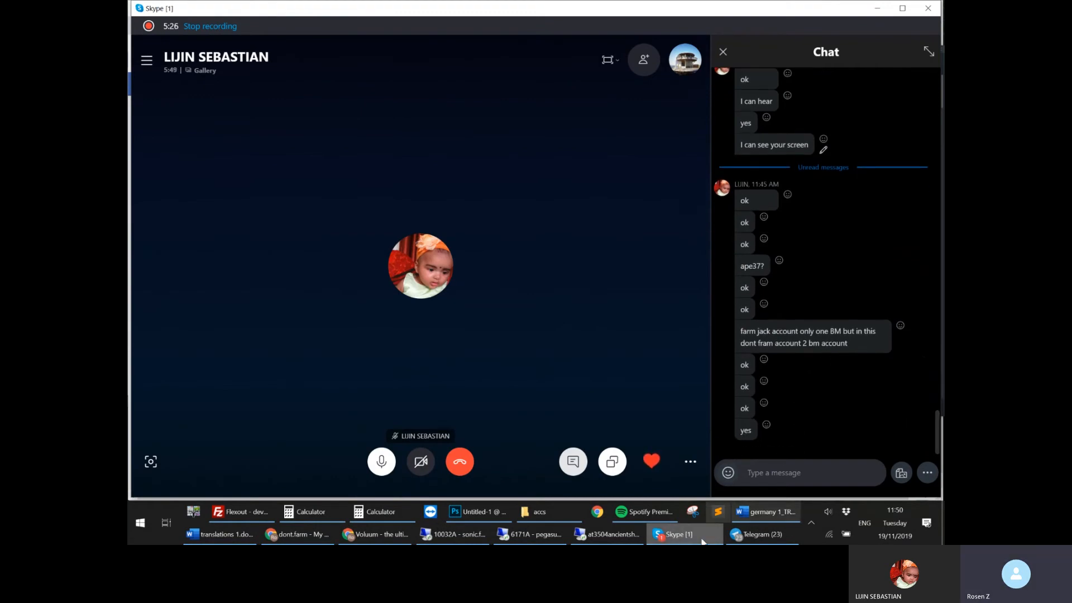
# Minimise Skype and pick BM 1 under Business Manager in the Facebook account menu
pyautogui.click(685, 534)
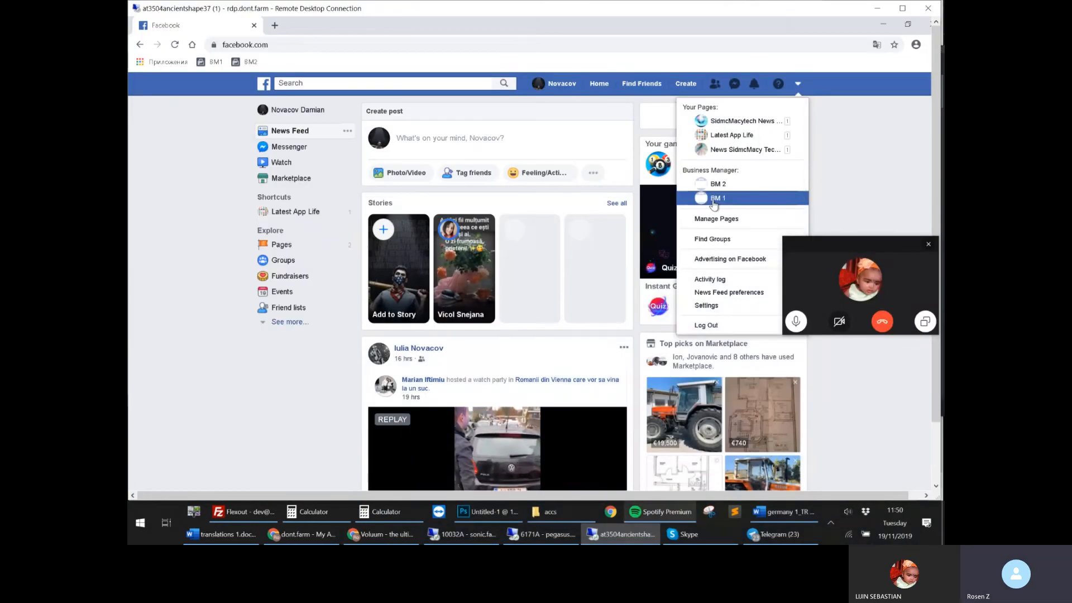
pyautogui.click(714, 200)
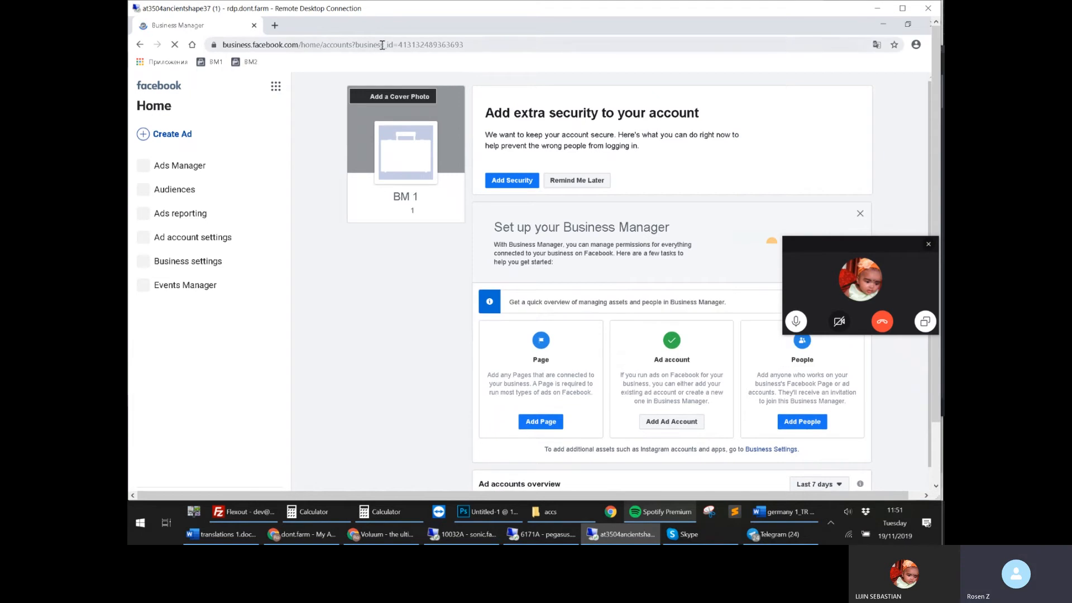
pyautogui.scroll(-2, 430, 215)
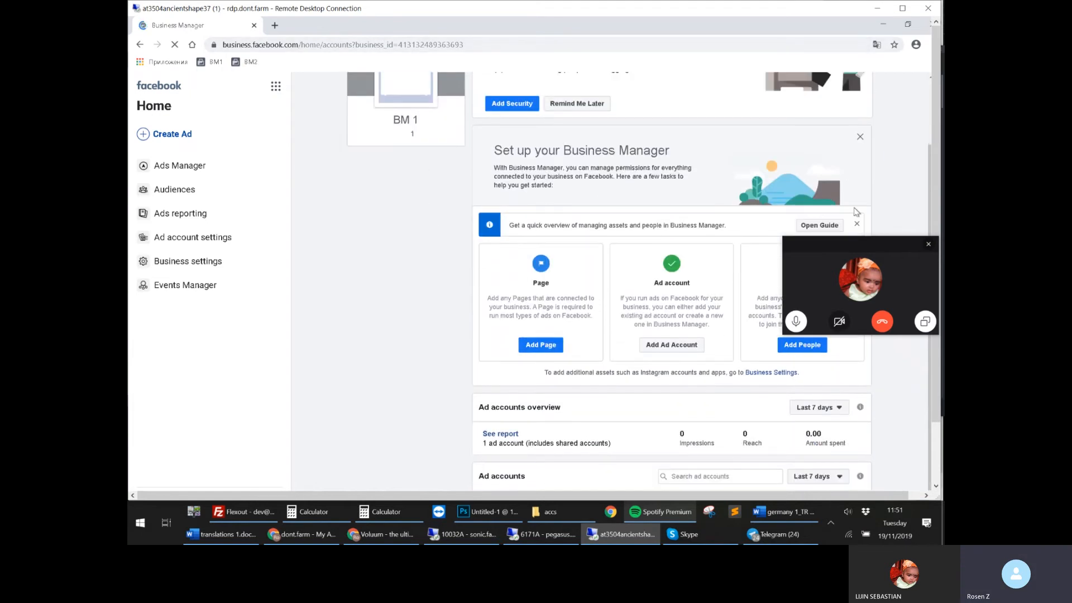
pyautogui.moveTo(861, 245); pyautogui.dragTo(802, 95)
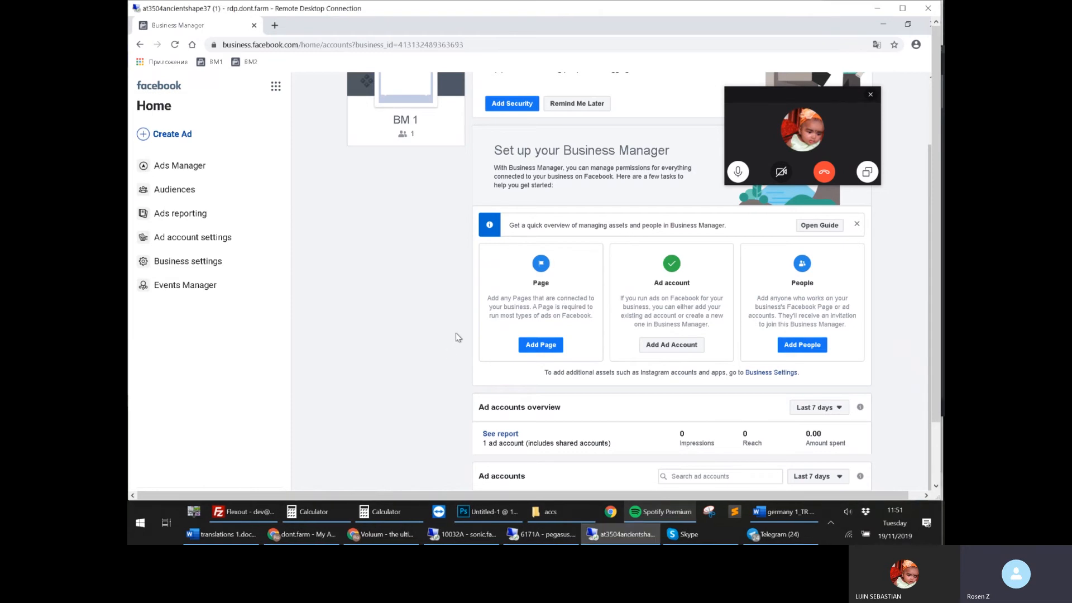
pyautogui.scroll(2, 455, 342)
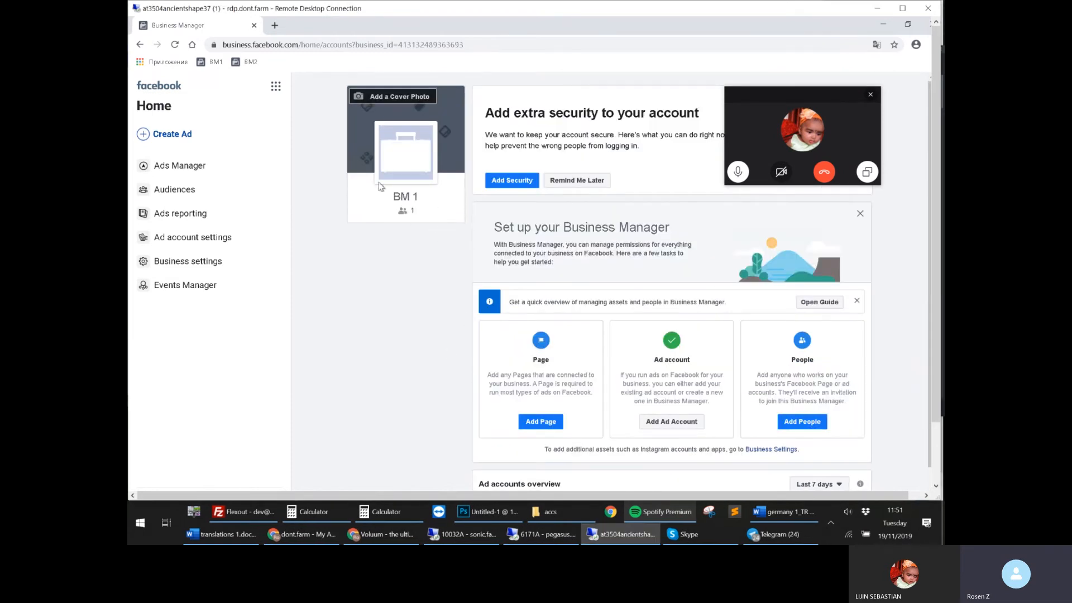
pyautogui.scroll(-2, 409, 268)
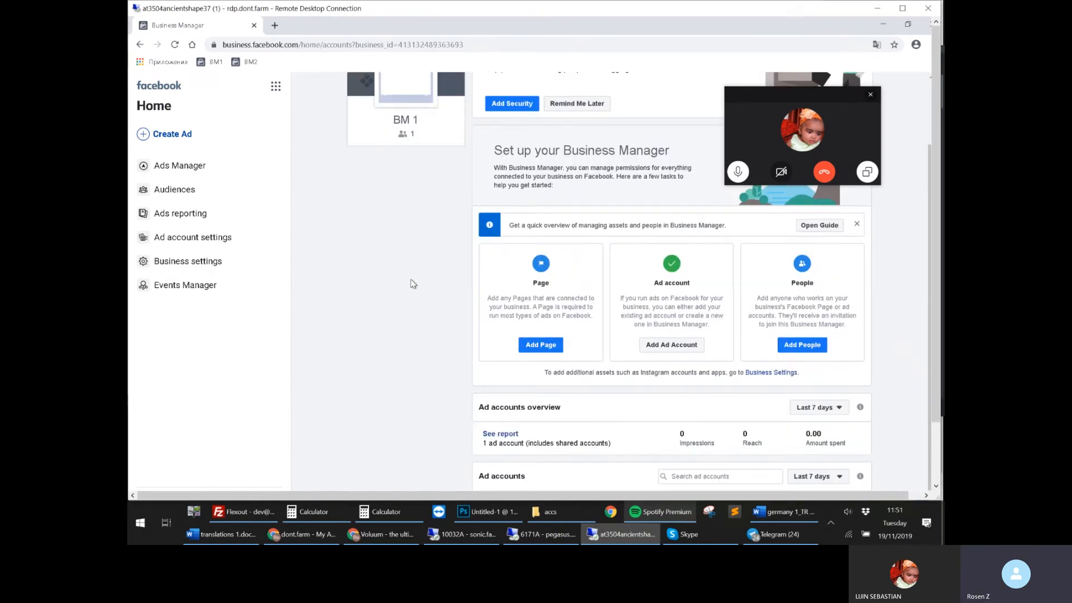
pyautogui.moveTo(936, 367); pyautogui.dragTo(937, 442)
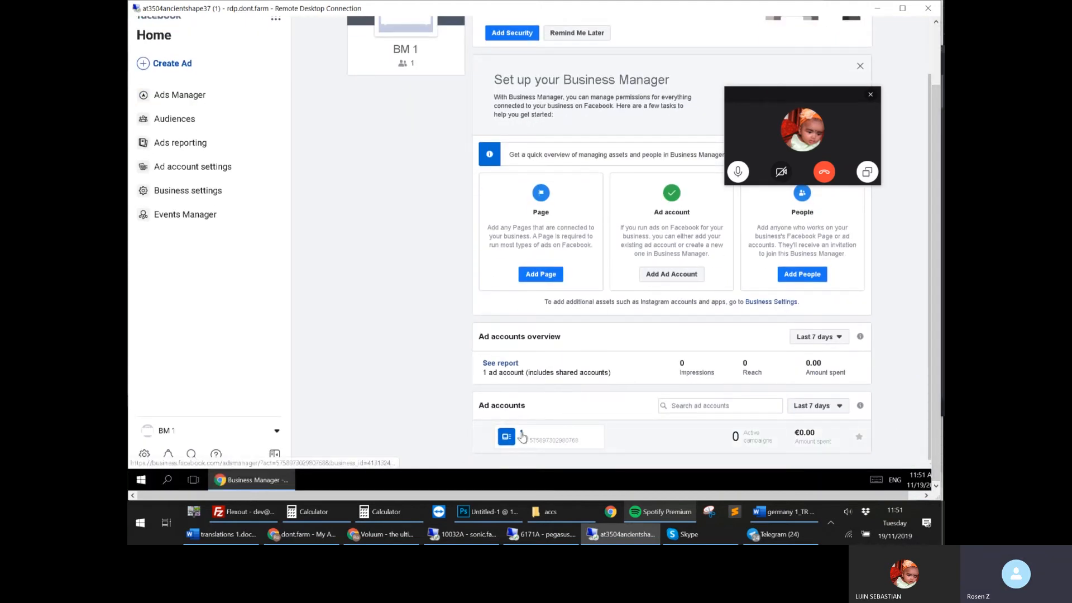
pyautogui.scroll(2, 472, 379)
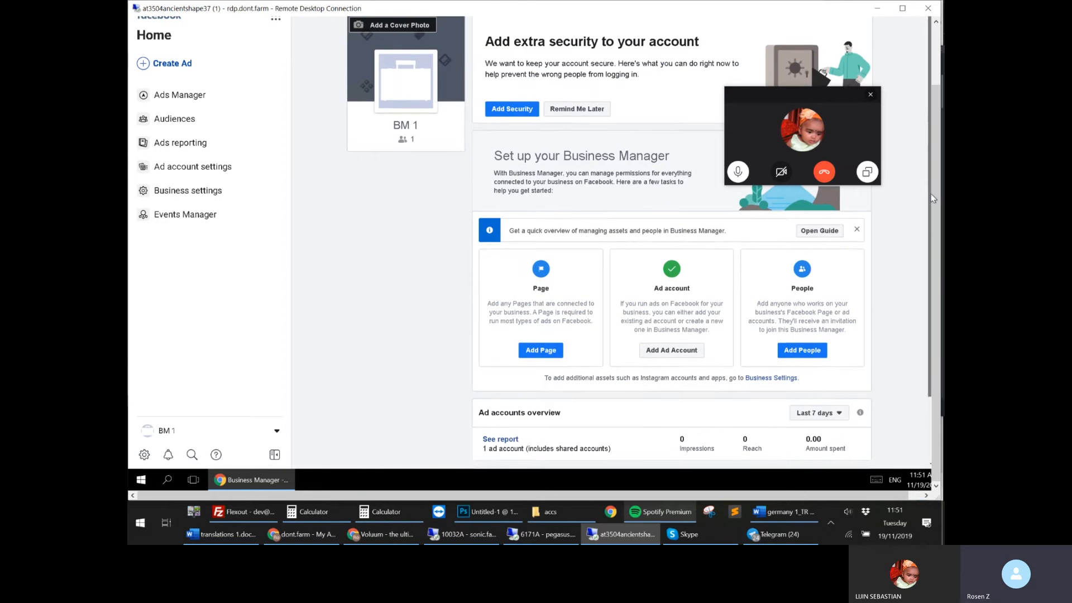
pyautogui.moveTo(937, 173); pyautogui.dragTo(937, 108)
pyautogui.moveTo(939, 144); pyautogui.dragTo(921, 133)
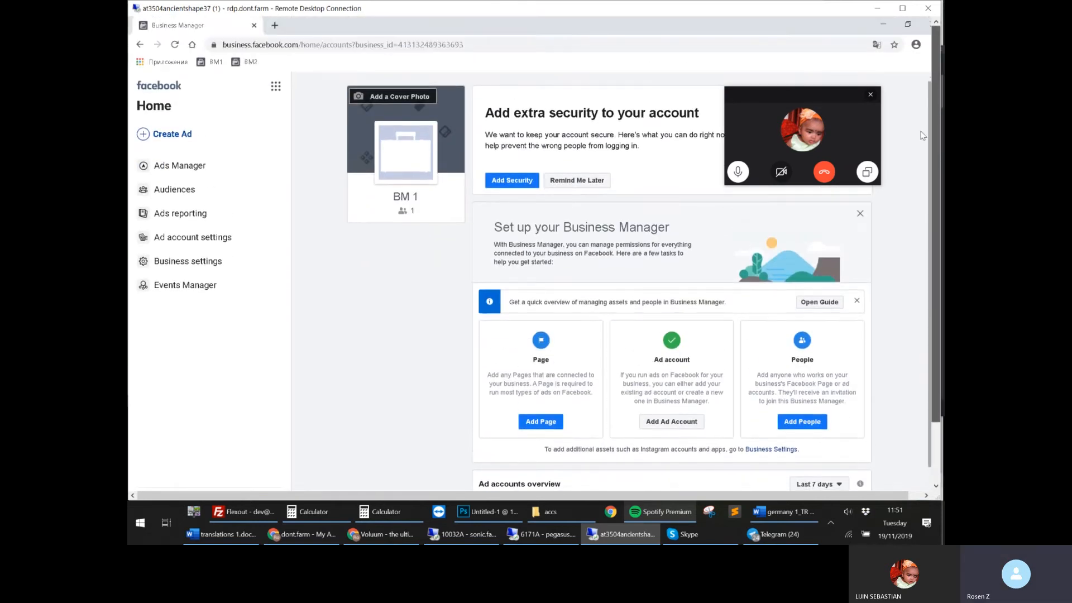
# Start loading Ads Manager from the BM 1 sidebar, then bring the Skype call chat forward
pyautogui.click(174, 166)
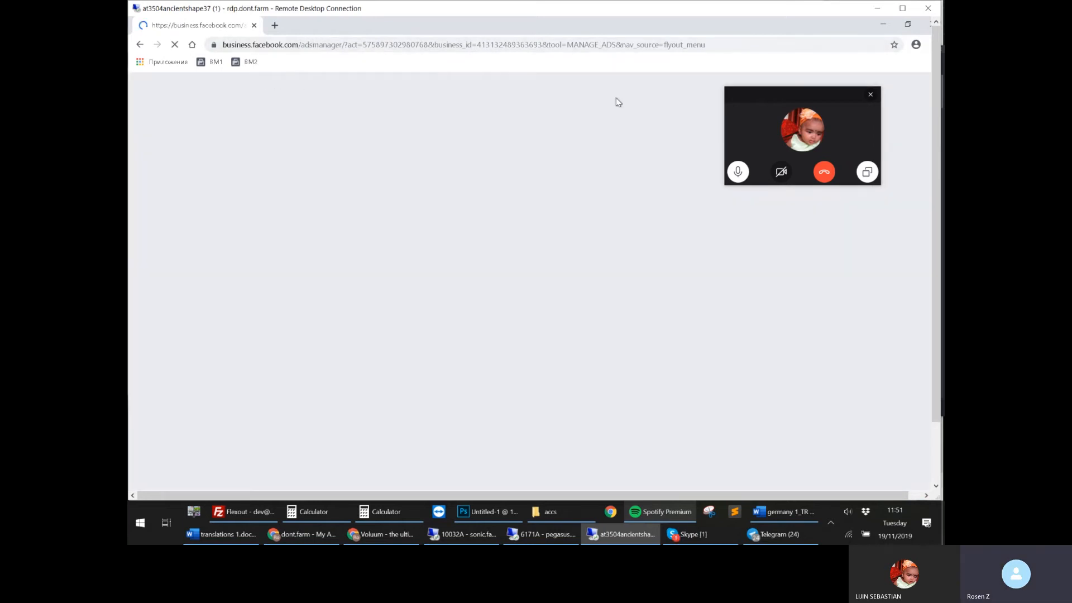
pyautogui.moveTo(773, 92); pyautogui.dragTo(711, 253)
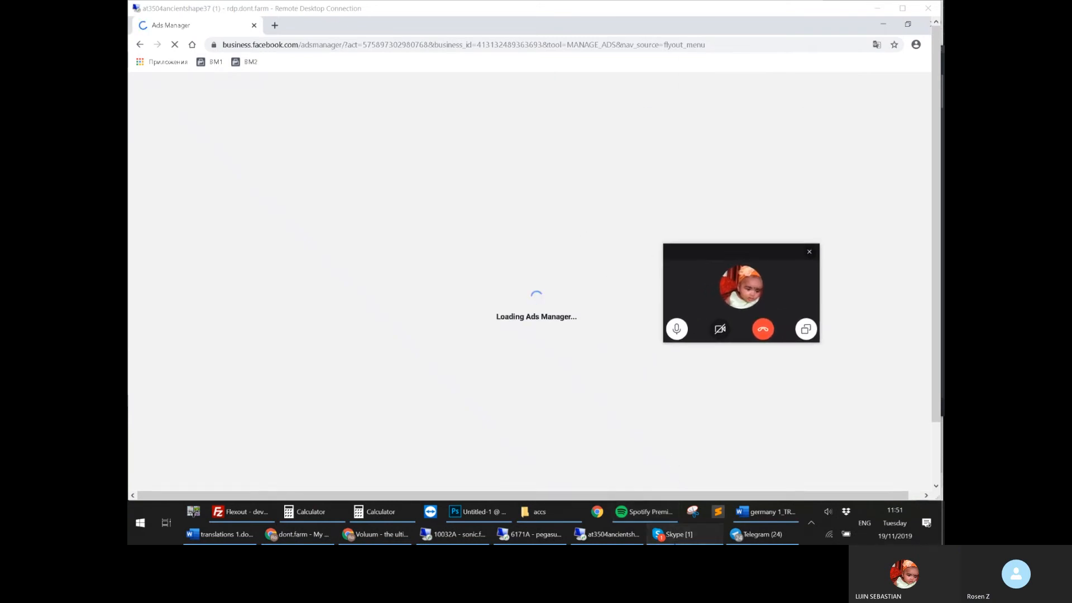
pyautogui.click(672, 534)
pyautogui.click(675, 541)
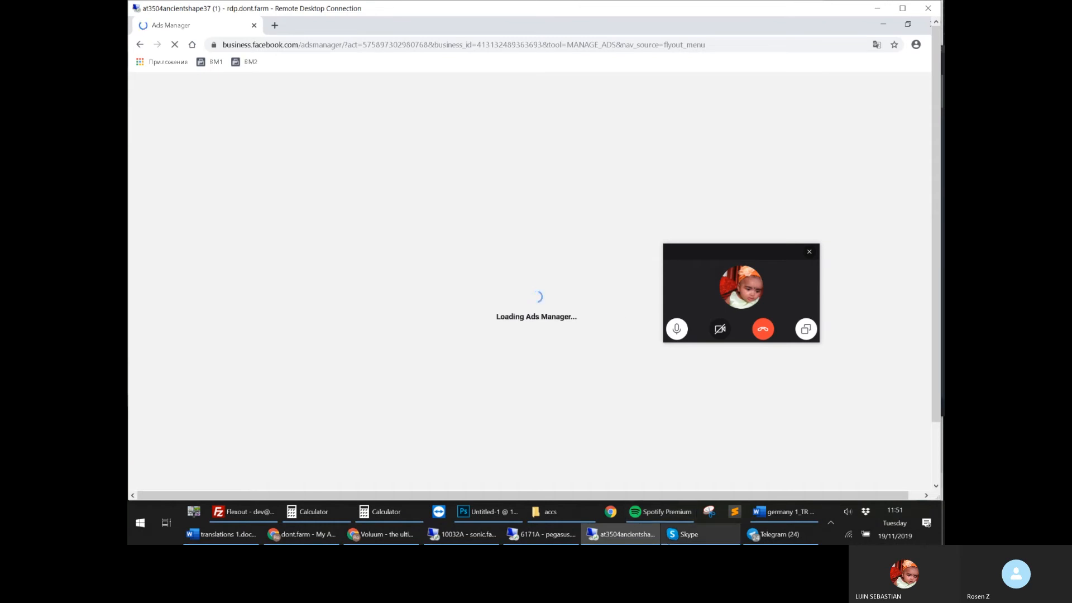
pyautogui.click(696, 540)
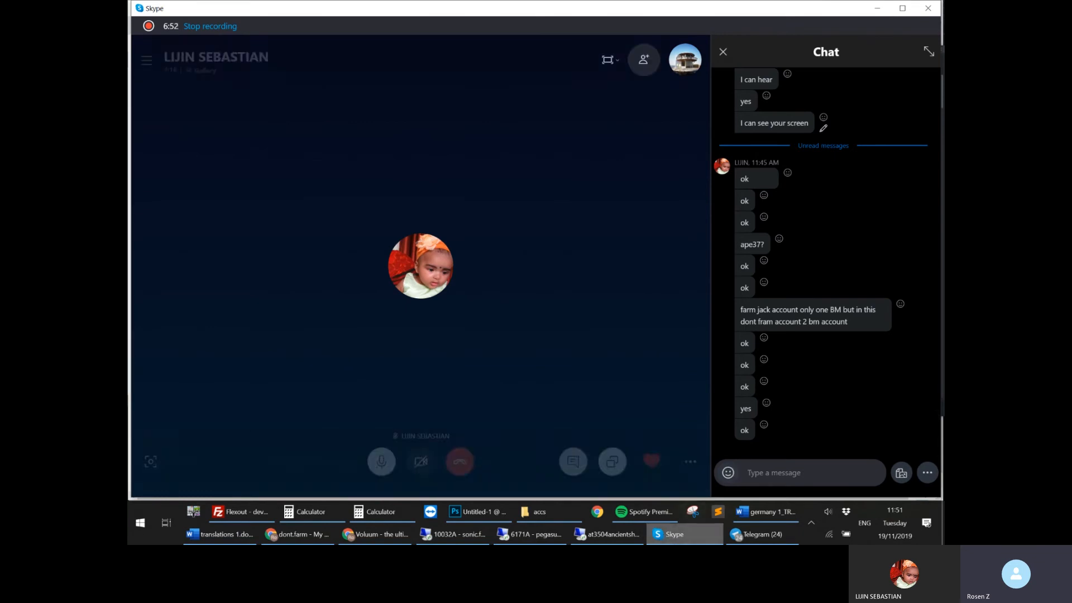
# Minimise Skype to show the Ads Manager Campaigns tab with no results found
pyautogui.click(674, 534)
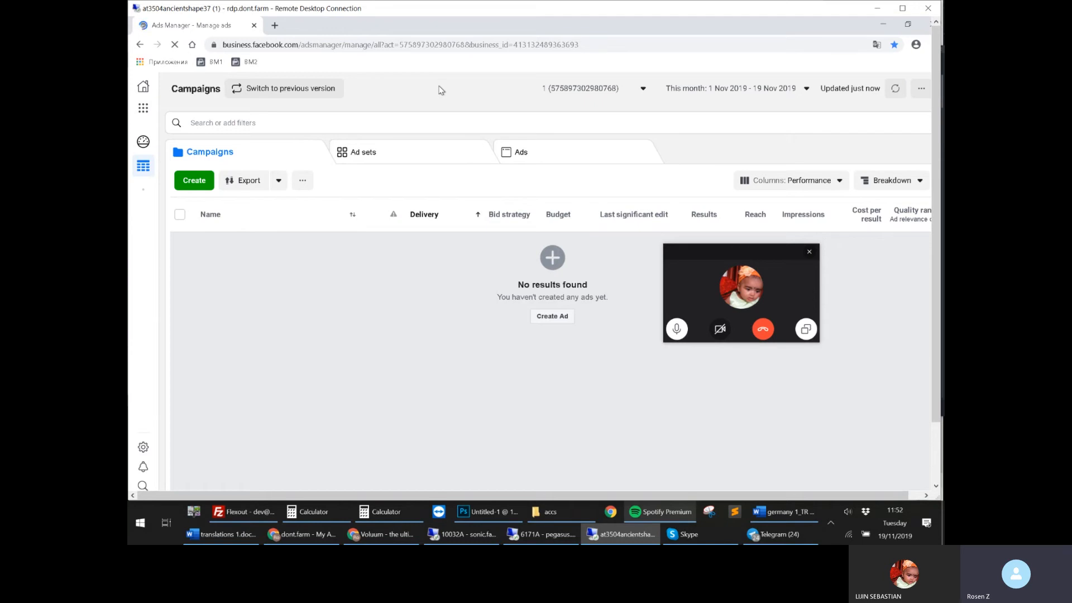
pyautogui.click(601, 93)
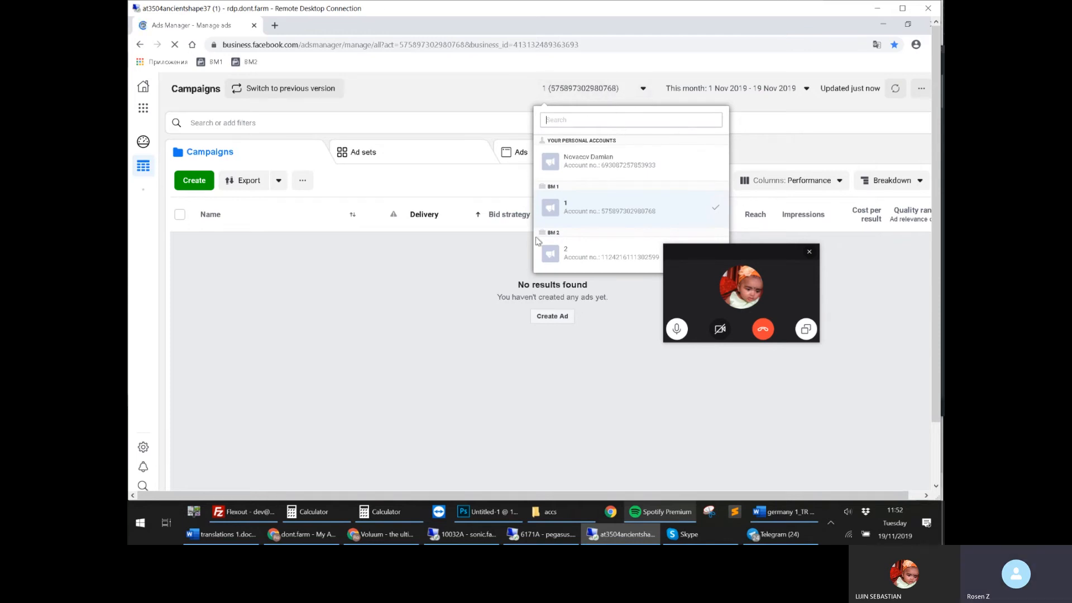
pyautogui.moveTo(762, 251); pyautogui.dragTo(876, 231)
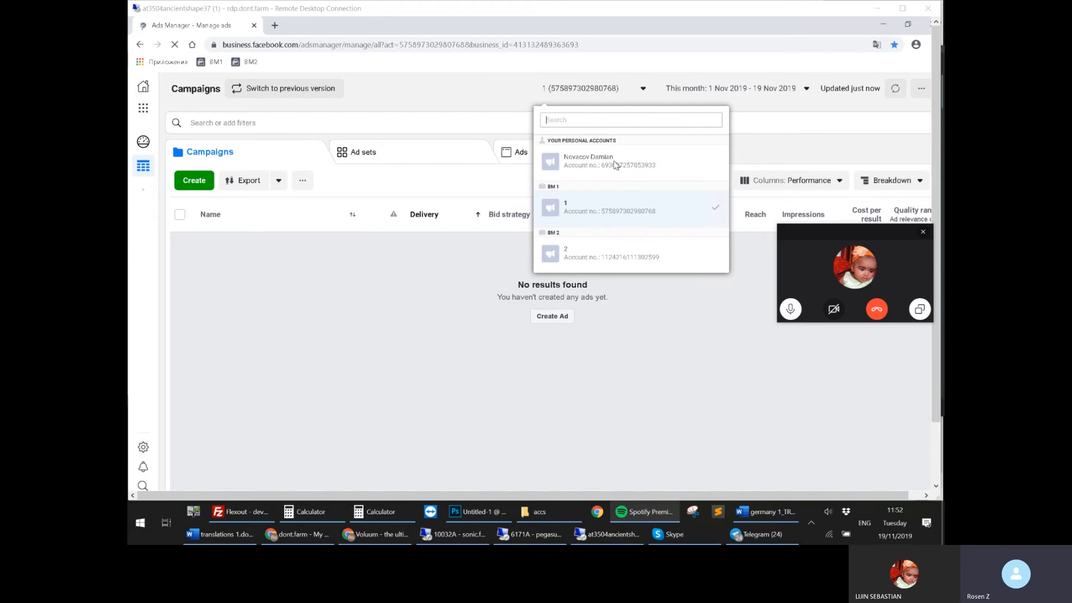
pyautogui.click(573, 87)
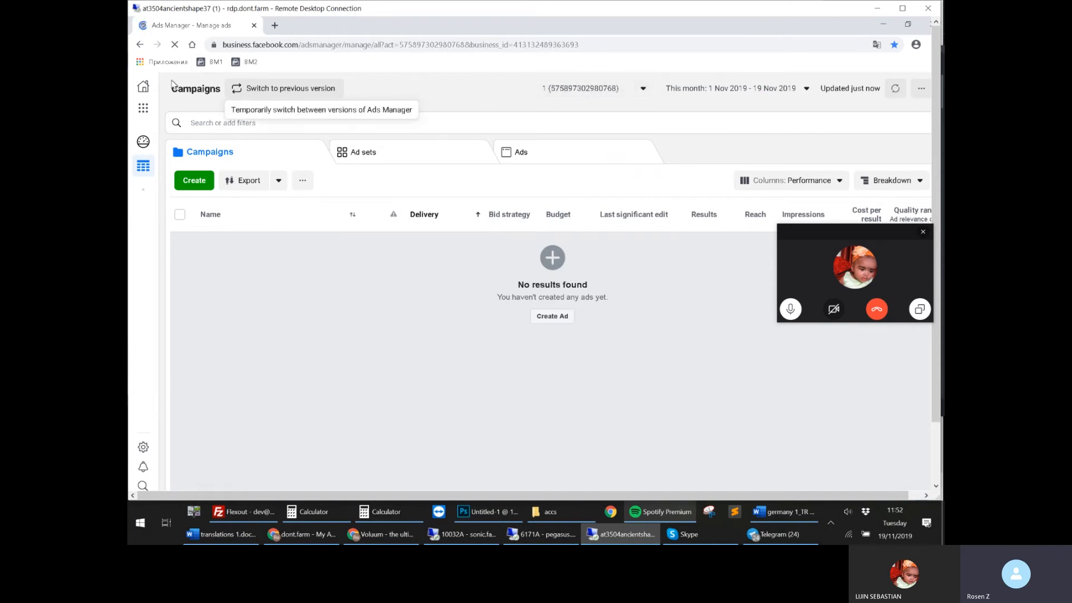
pyautogui.click(284, 89)
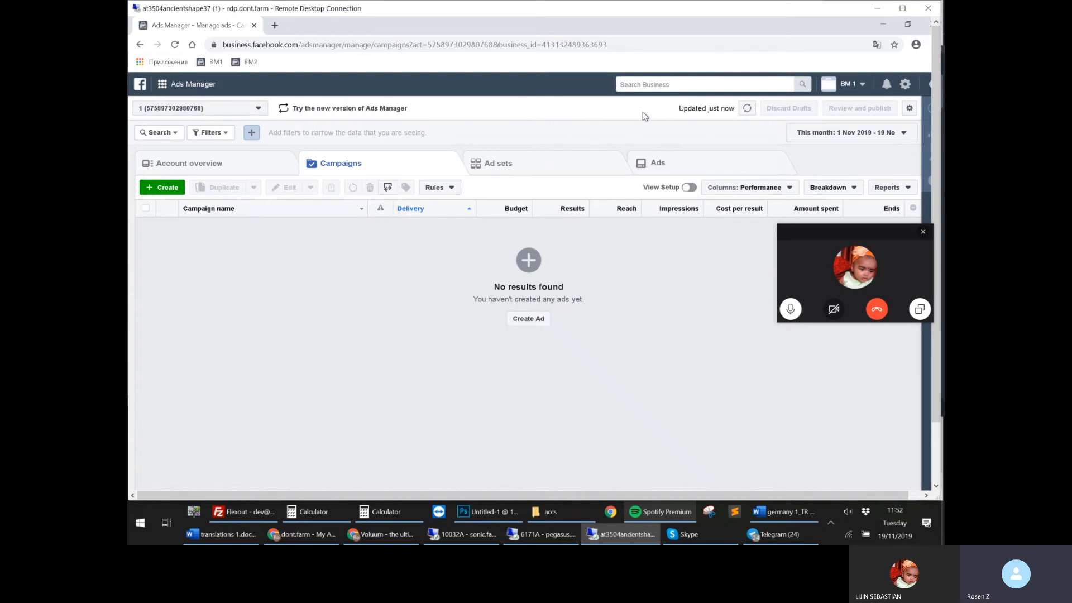
pyautogui.click(328, 111)
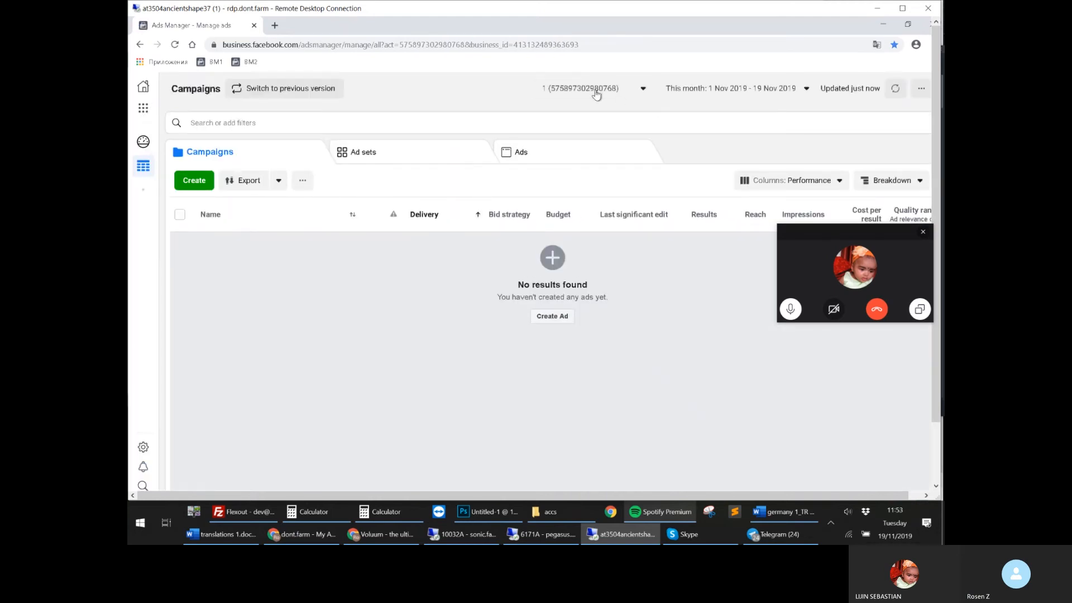
pyautogui.click(592, 92)
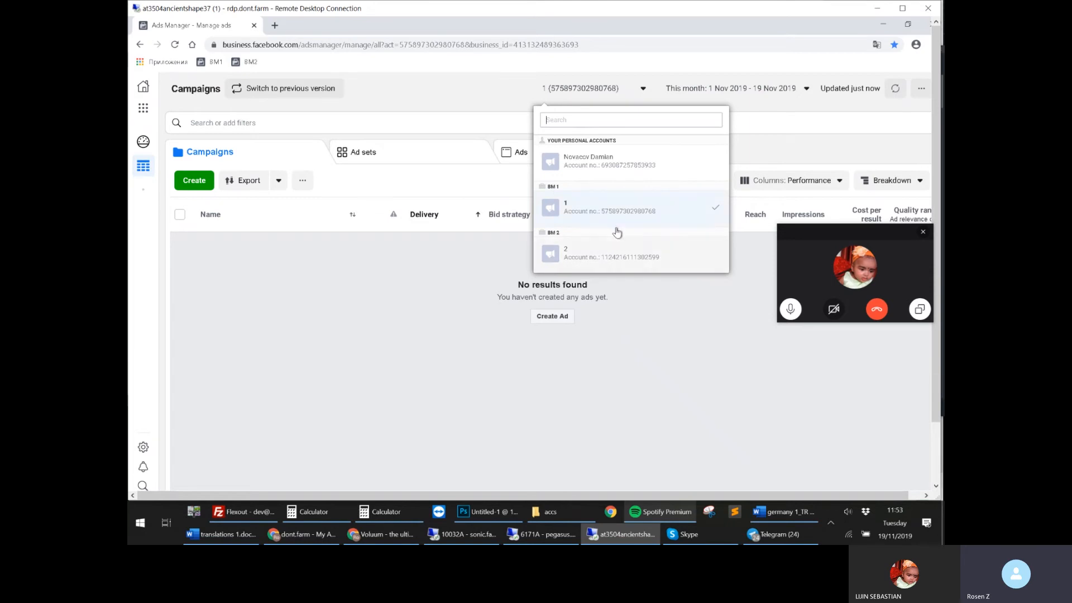
pyautogui.click(437, 111)
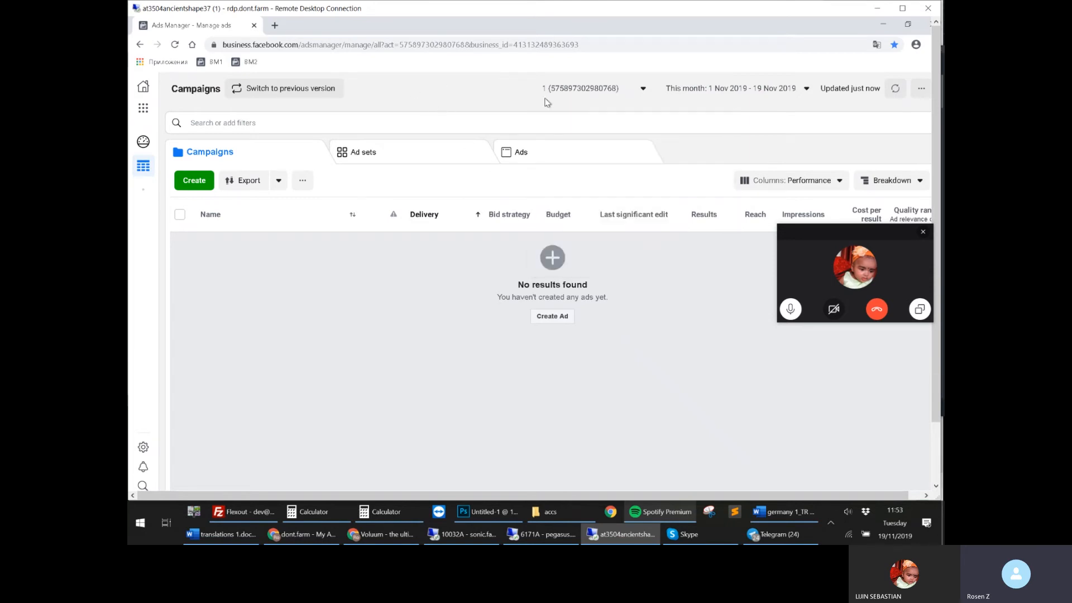
# Bookmark the Ads Manager campaigns page and rename the bookmark 'Ads Manager - BM1'
pyautogui.click(296, 45)
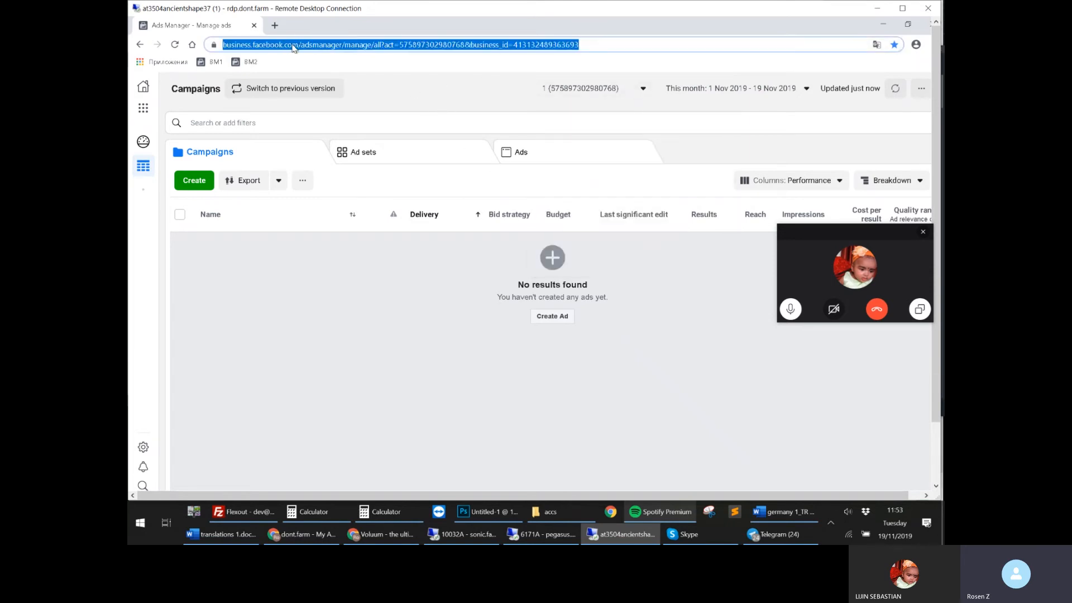
pyautogui.moveTo(294, 48); pyautogui.dragTo(202, 66)
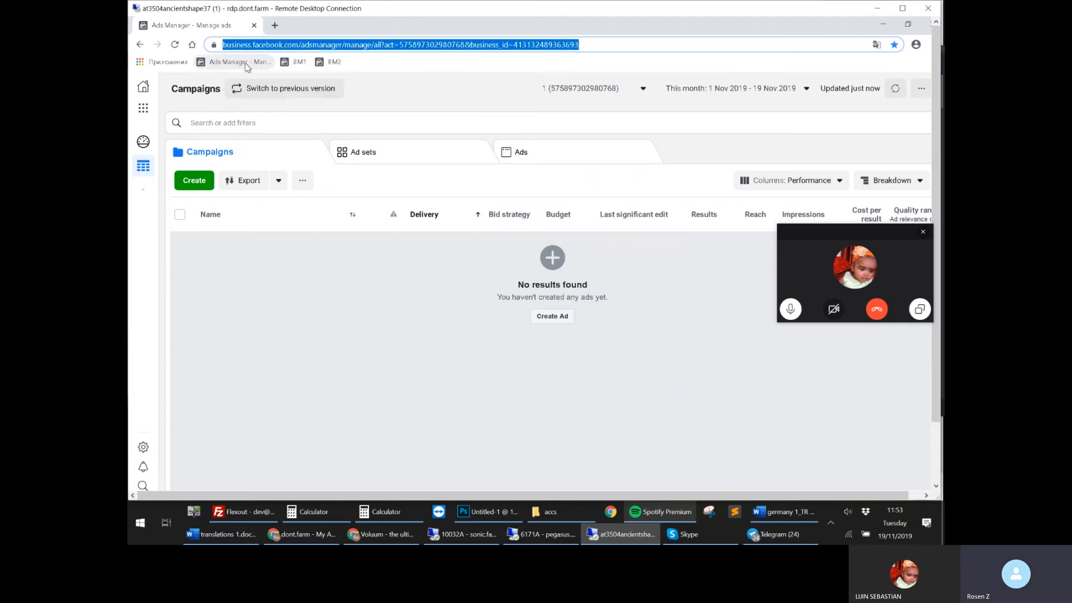
pyautogui.rightClick(248, 65)
pyautogui.click(318, 113)
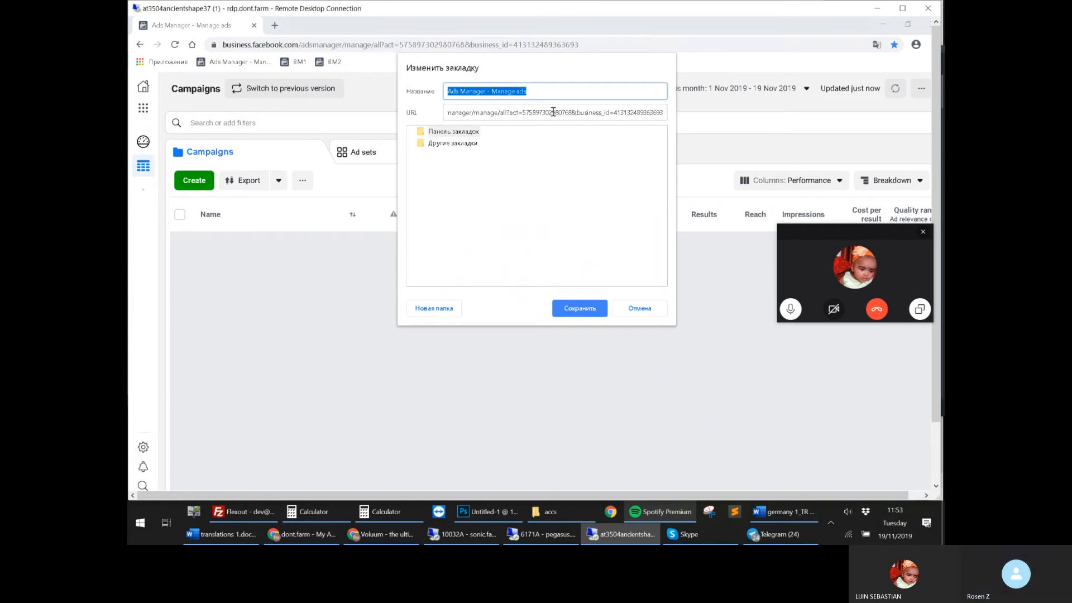
pyautogui.press('End')
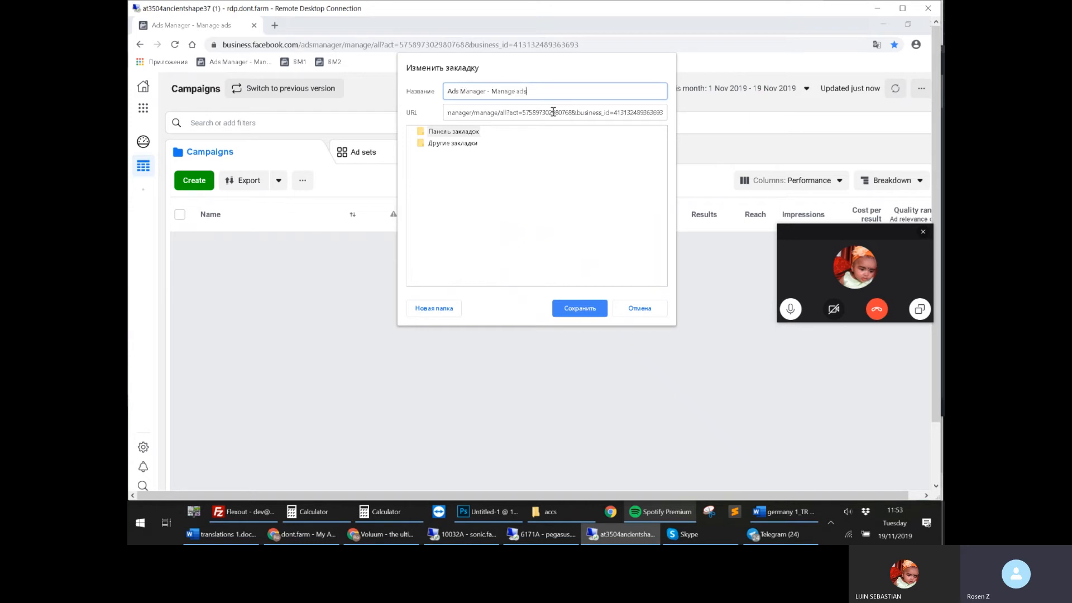
pyautogui.hotkey('shift', 'Left')
pyautogui.hotkey('shift', 'Left')
pyautogui.hotkey('shift', 'Left')
pyautogui.hotkey('shift', 'Left')
pyautogui.hotkey('shift', 'Left')
pyautogui.hotkey('shift', 'Left')
pyautogui.hotkey('shift', 'Left')
pyautogui.hotkey('shift', 'Left')
pyautogui.hotkey('shift', 'Left')
pyautogui.write('BM')
pyautogui.press('Return')
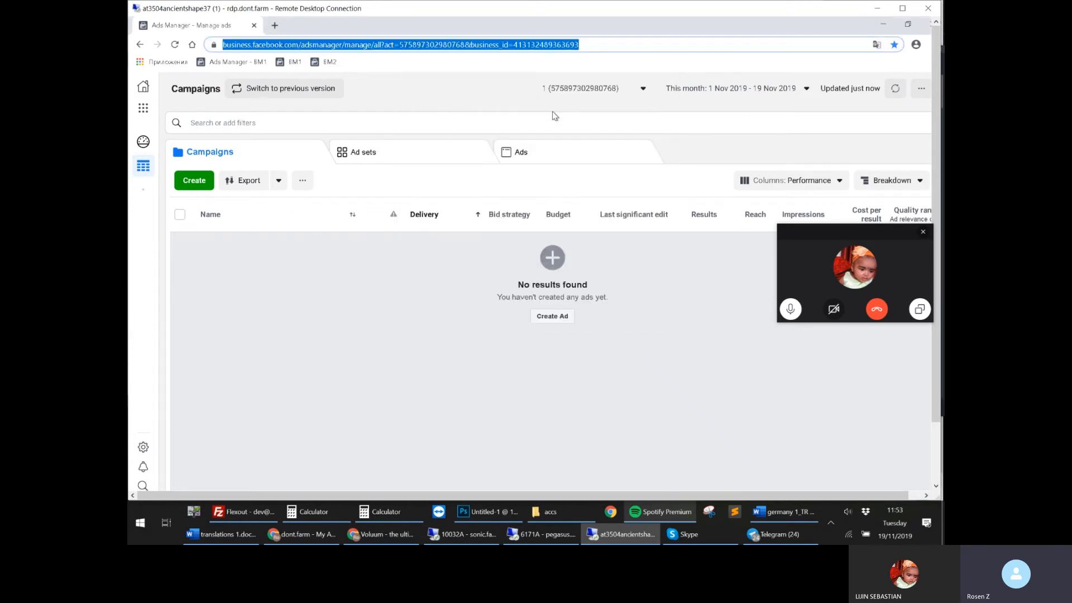
# Delete the old BM1 bookmark and go to the Account overview page
pyautogui.rightClick(294, 62)
pyautogui.click(336, 180)
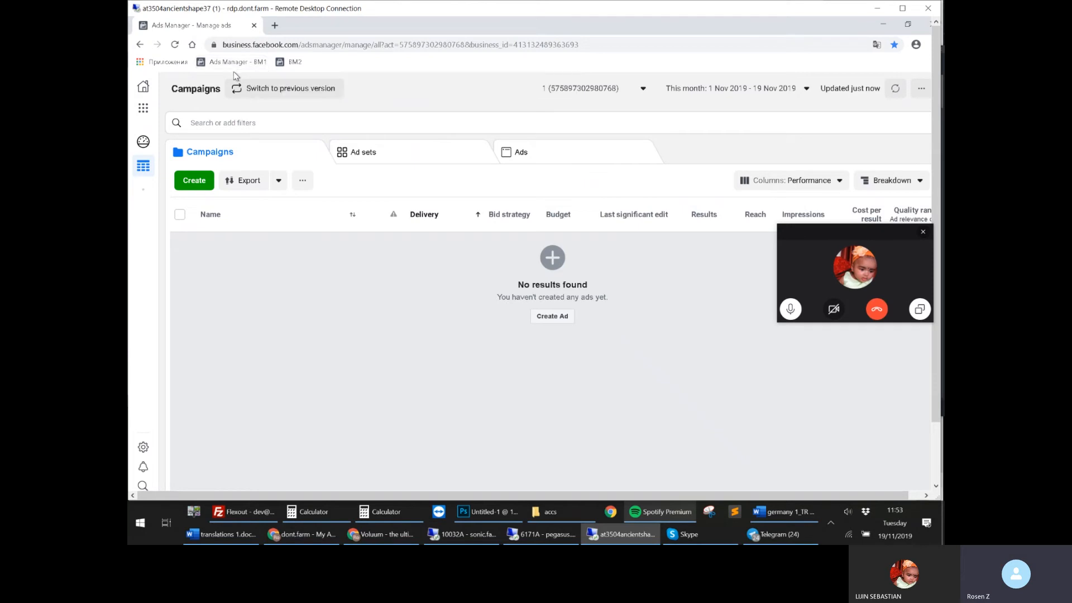
pyautogui.click(143, 143)
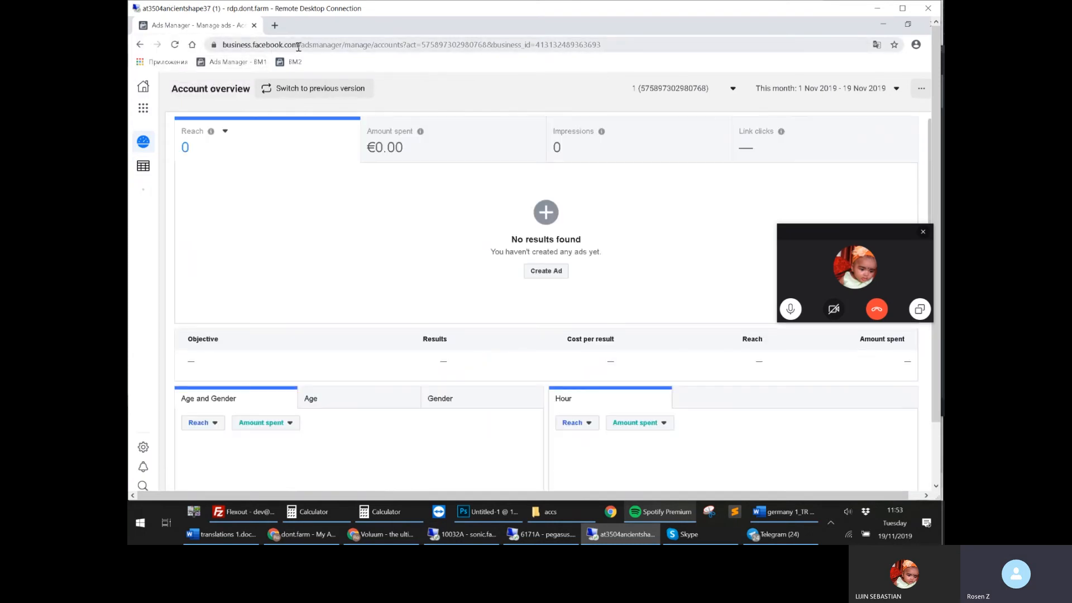
# Bookmark the Account overview page as 'Account Overview - BM1'
pyautogui.click(286, 46)
pyautogui.moveTo(283, 47); pyautogui.dragTo(312, 66)
pyautogui.rightClick(312, 66)
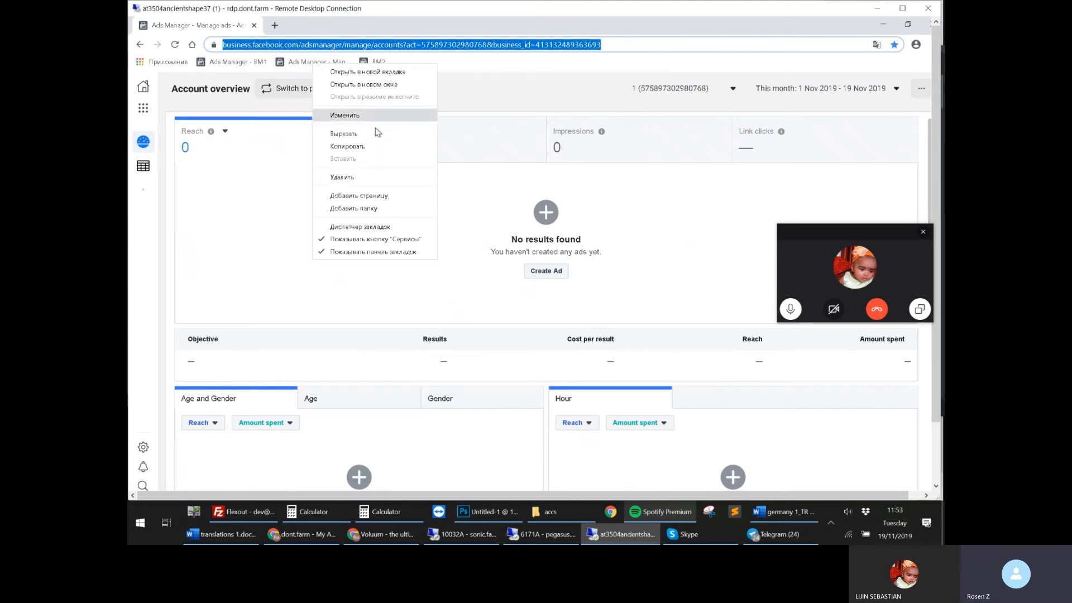
pyautogui.click(413, 116)
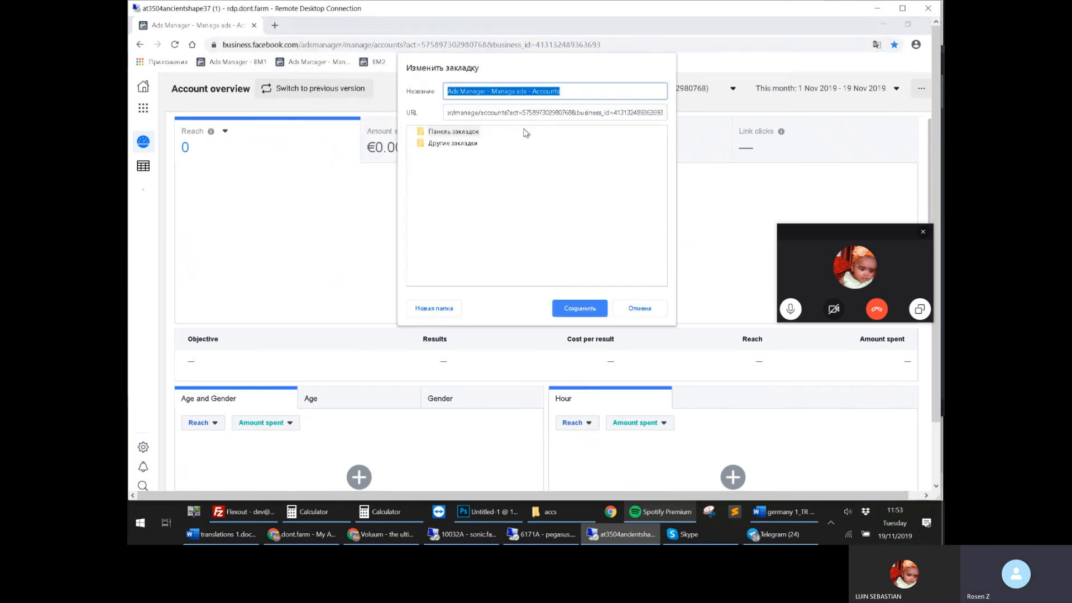
pyautogui.write('Account Overview - BM1')
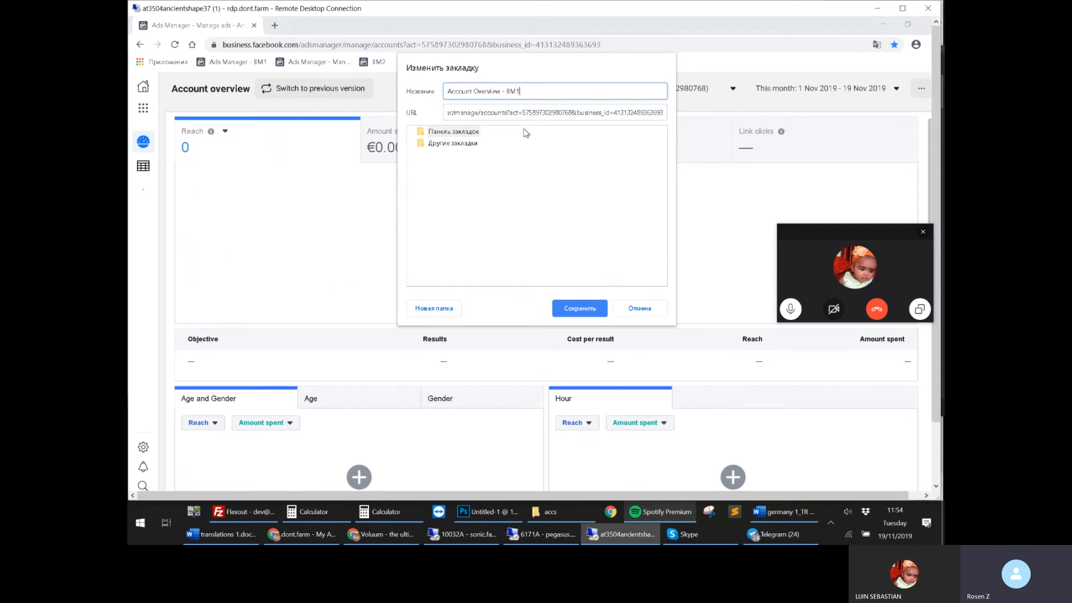
pyautogui.press('Return')
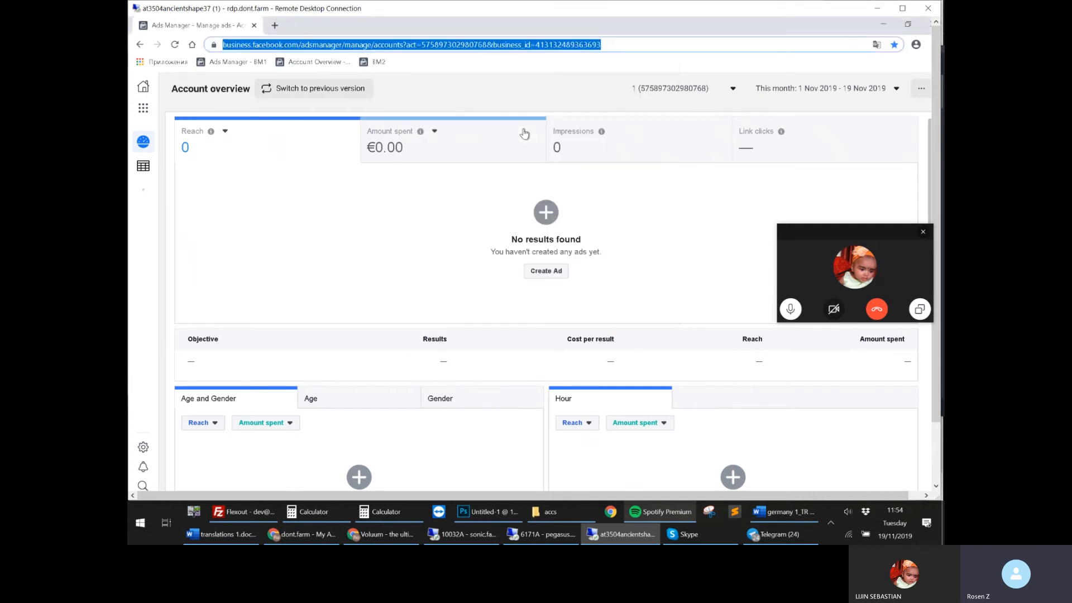
# Rename the Account Overview - BM1 bookmark to 'Overview - BM1'
pyautogui.click(463, 92)
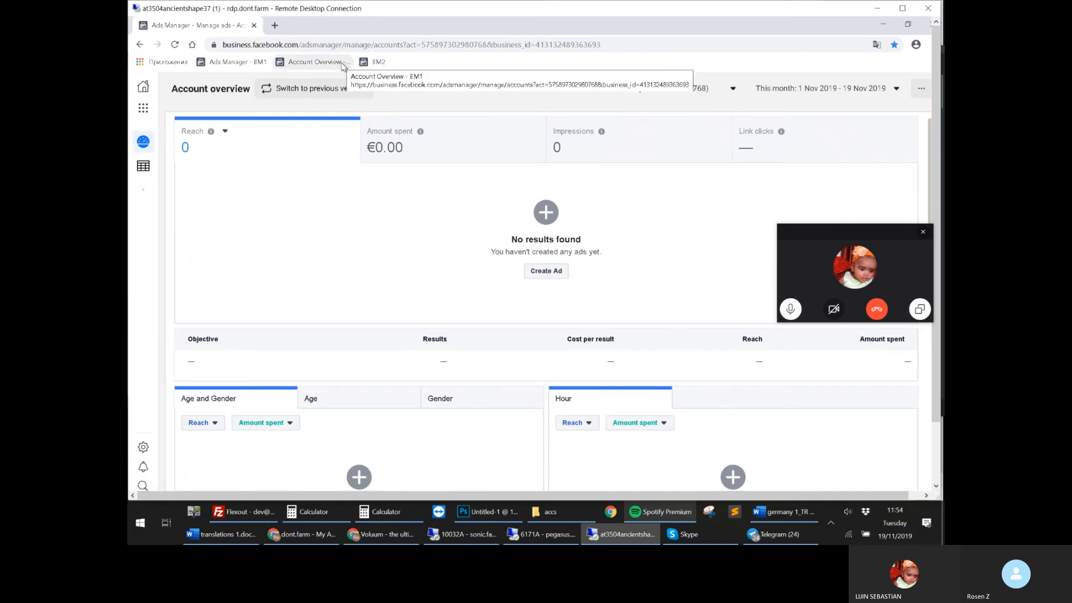
pyautogui.rightClick(343, 66)
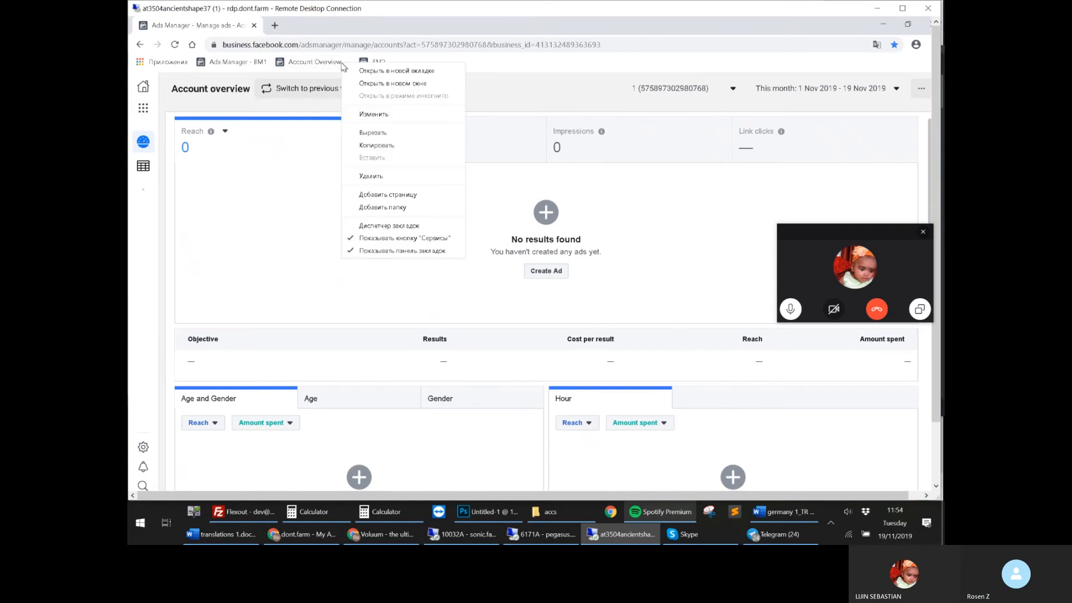
pyautogui.click(375, 113)
pyautogui.doubleClick(469, 95)
pyautogui.press('BackSpace')
pyautogui.press('Return')
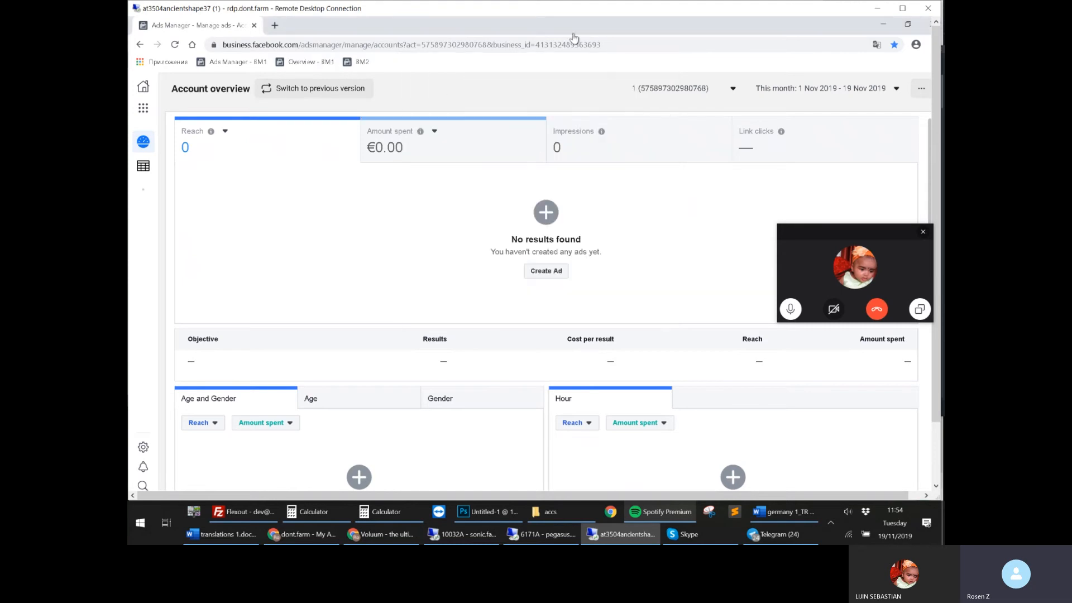
# Load facebook.com in a new browser tab
pyautogui.click(274, 25)
pyautogui.write('fa')
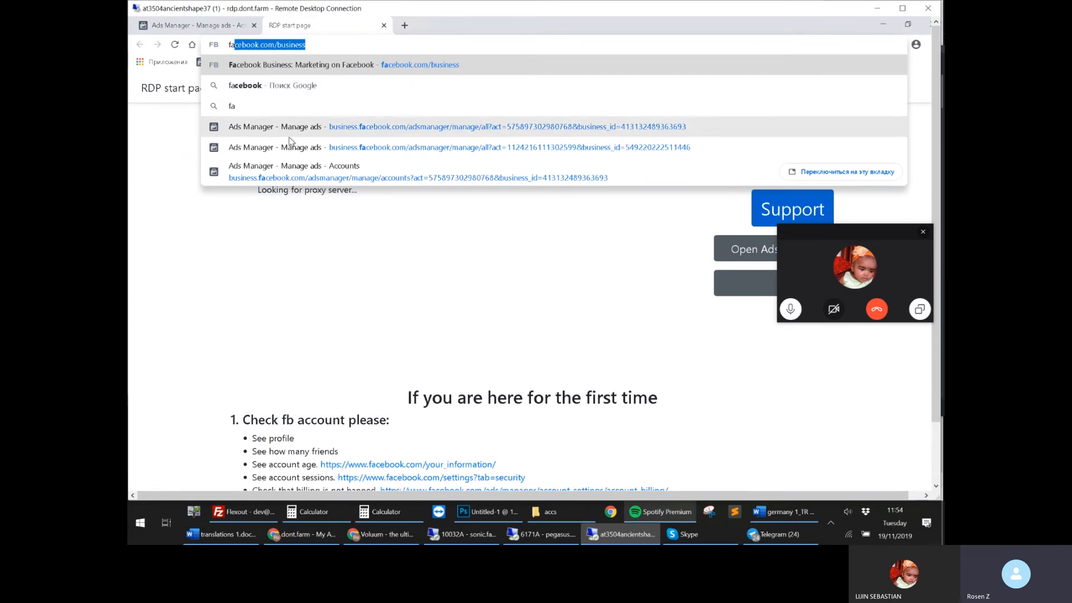
pyautogui.write('cebook.com')
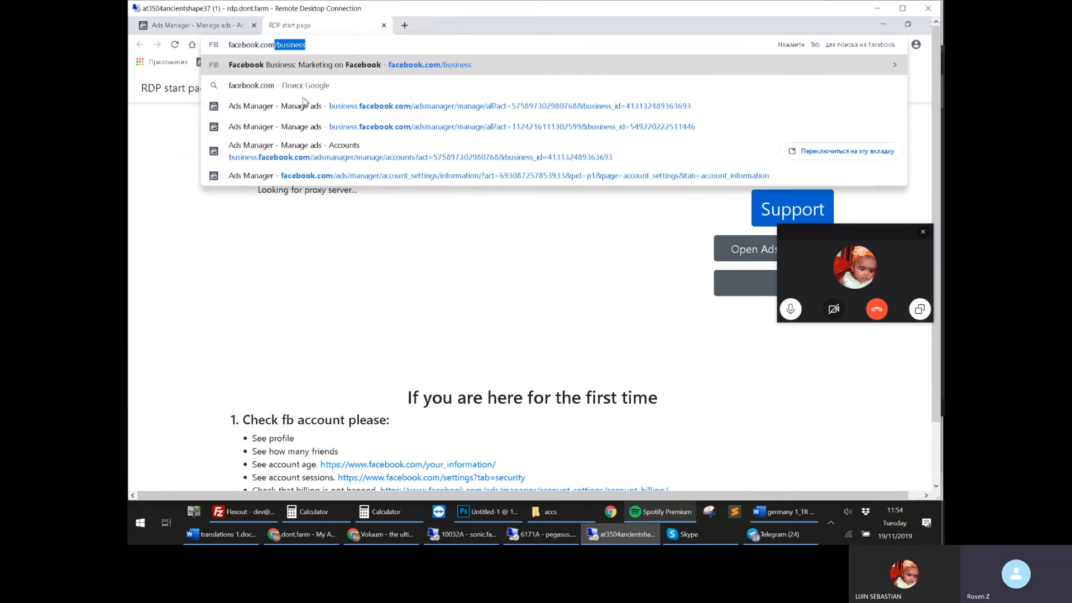
pyautogui.press('Delete')
pyautogui.press('Return')
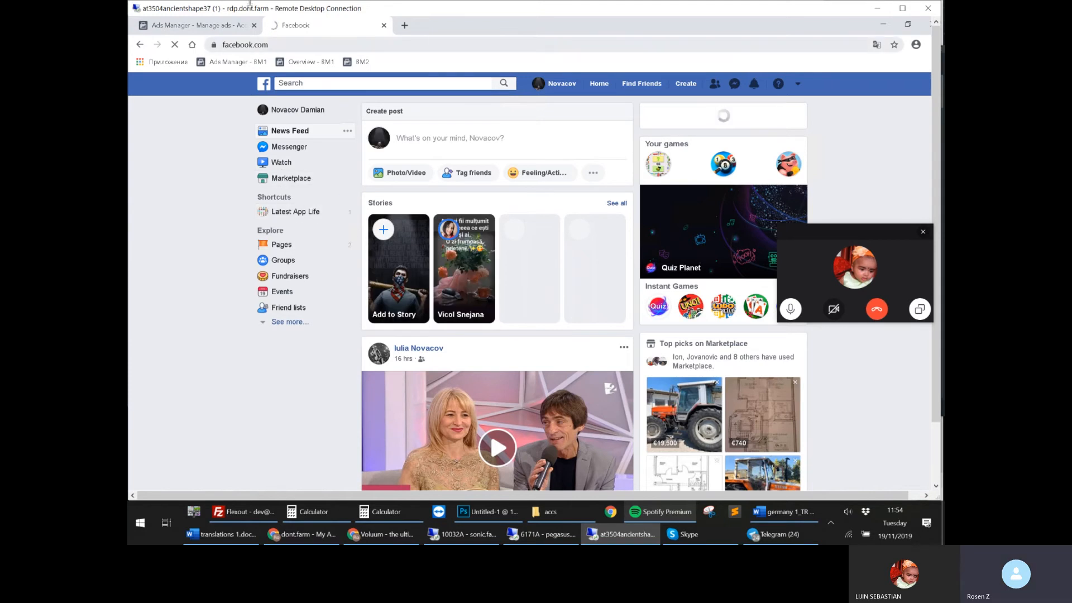
# Bookmark the Latest App Life page as 'Page BM1', then go back to Ads Manager
pyautogui.click(344, 47)
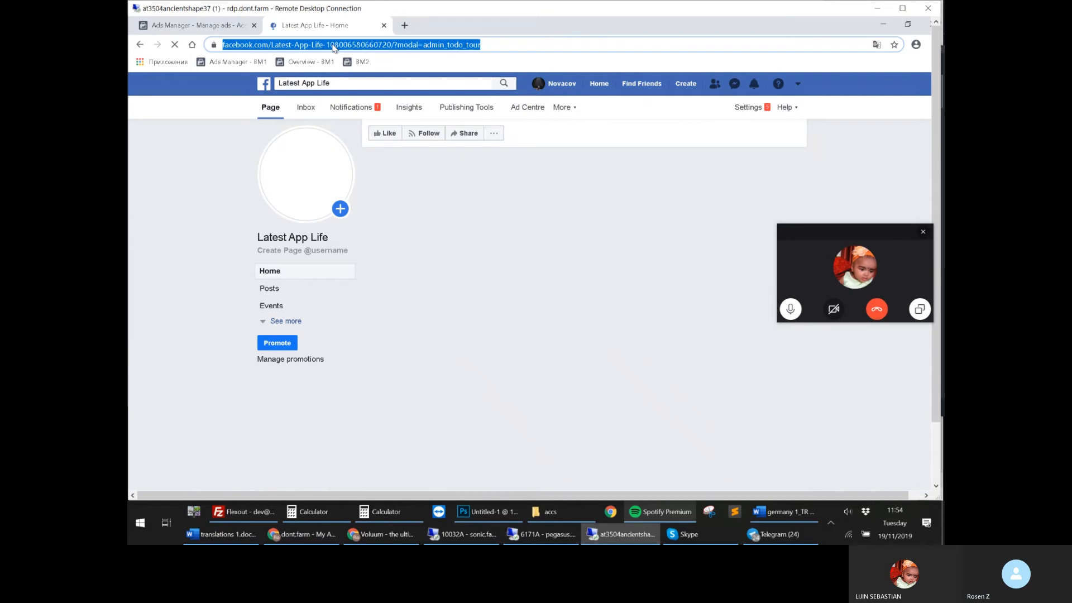
pyautogui.moveTo(335, 47); pyautogui.dragTo(342, 62)
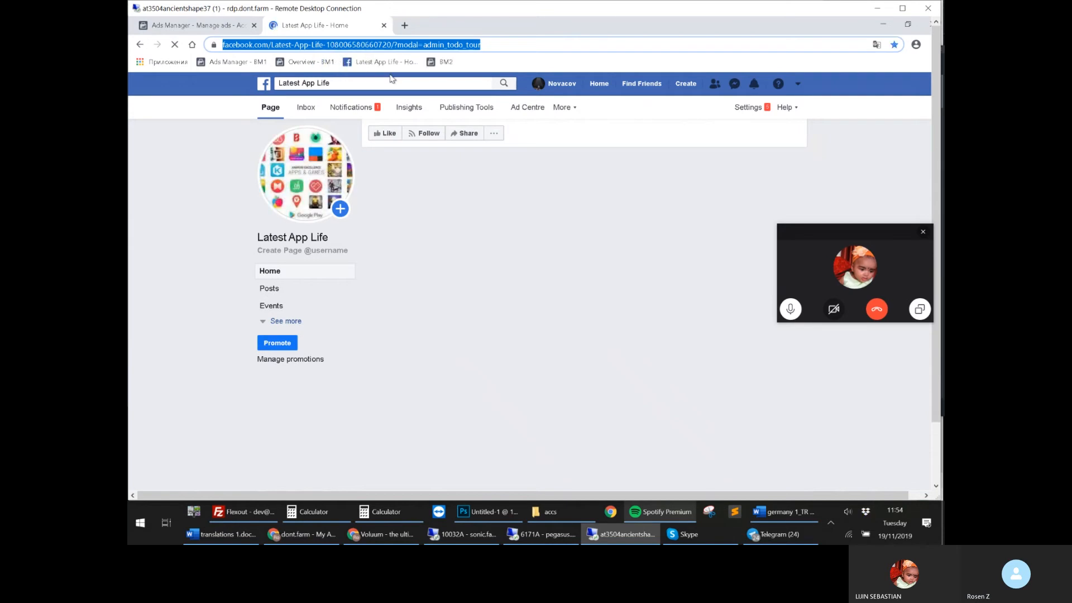
pyautogui.rightClick(401, 63)
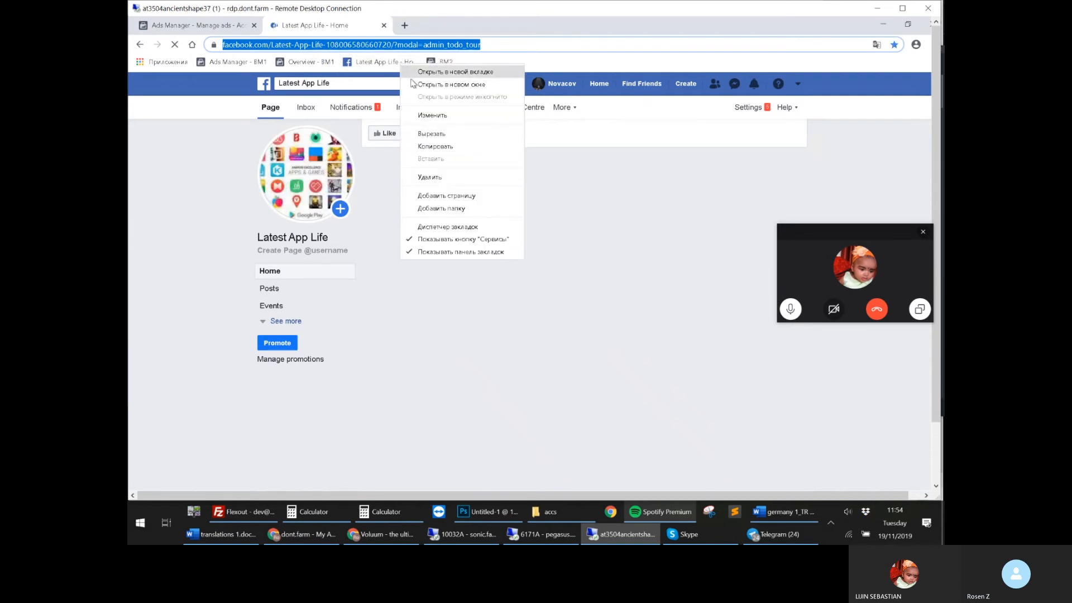
pyautogui.click(428, 115)
pyautogui.write('Page ')
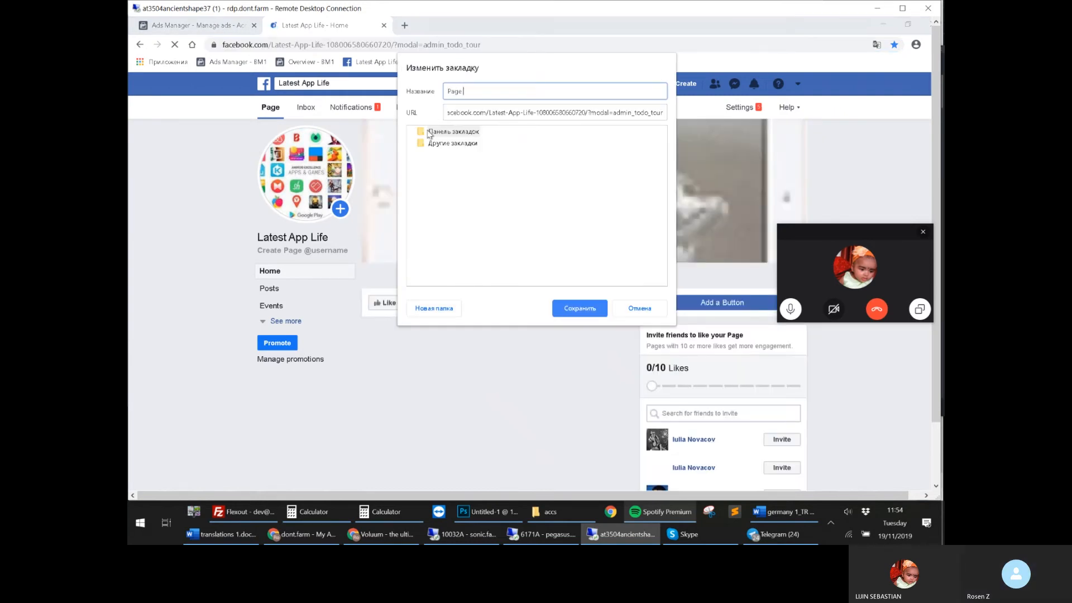
pyautogui.write('BM1')
pyautogui.press('Return')
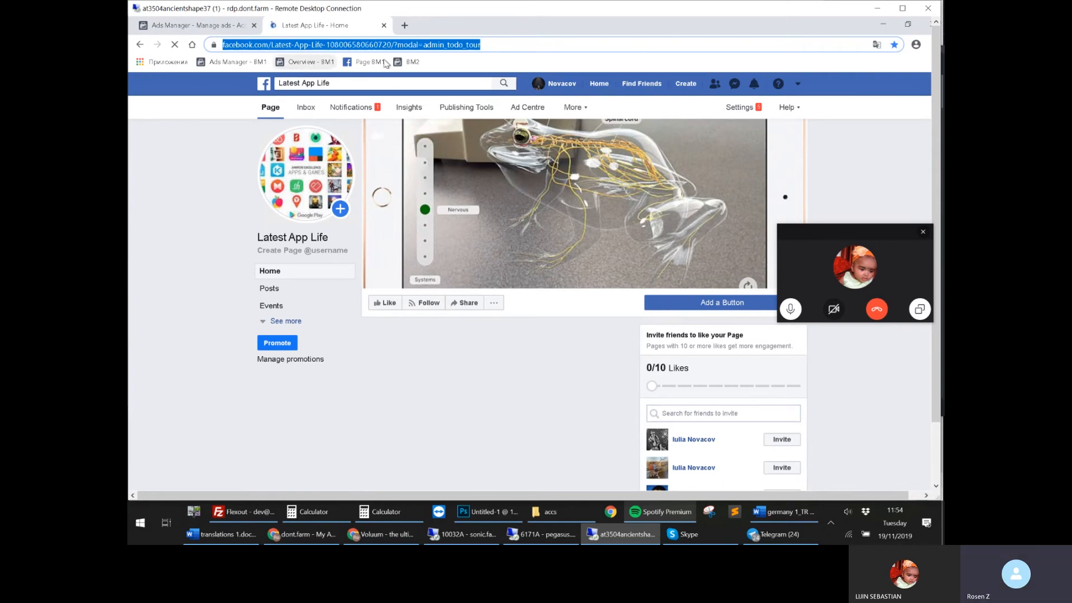
pyautogui.click(213, 24)
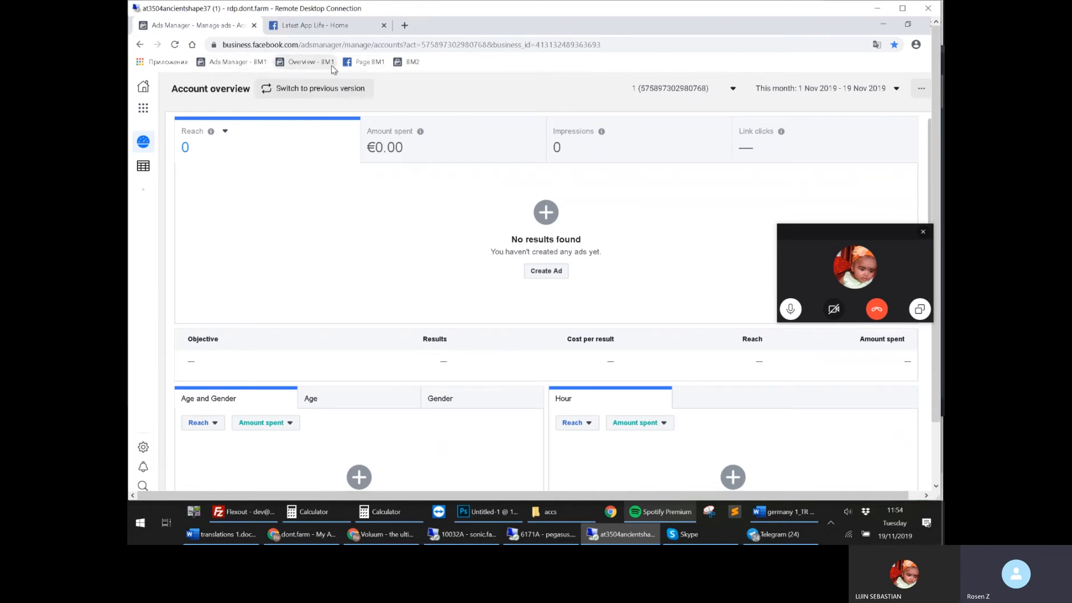
# Show Amount spent, review the ad account list, and open the Campaigns table
pyautogui.click(454, 150)
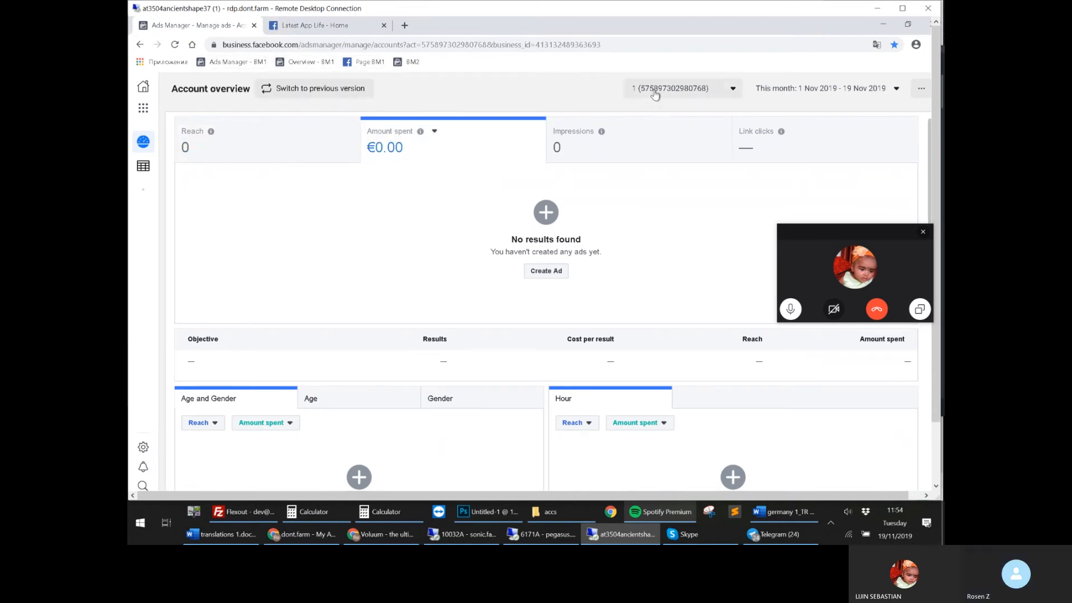
pyautogui.click(667, 89)
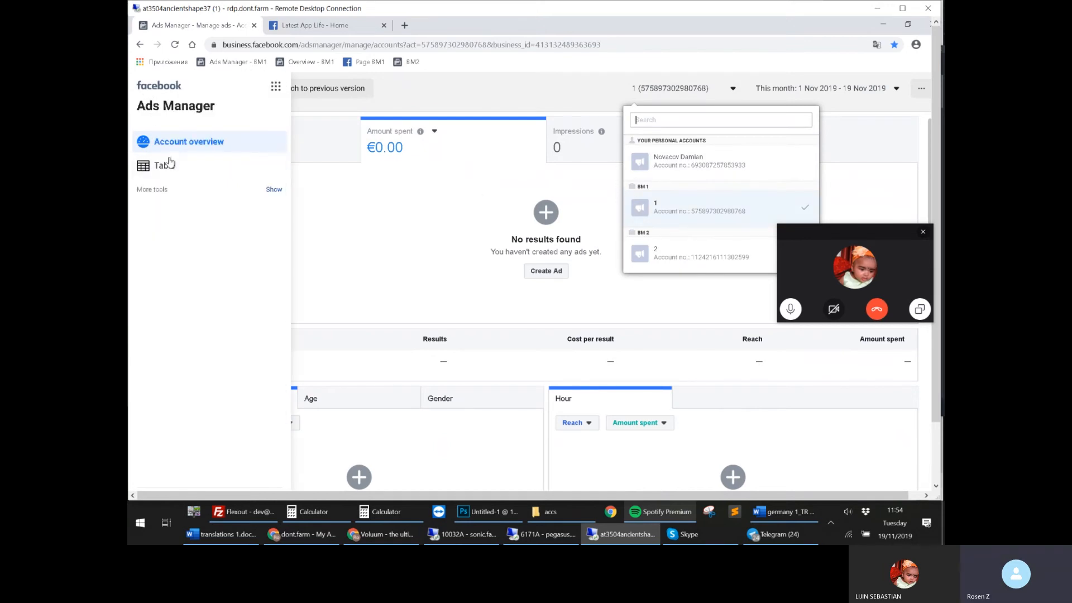
pyautogui.click(166, 170)
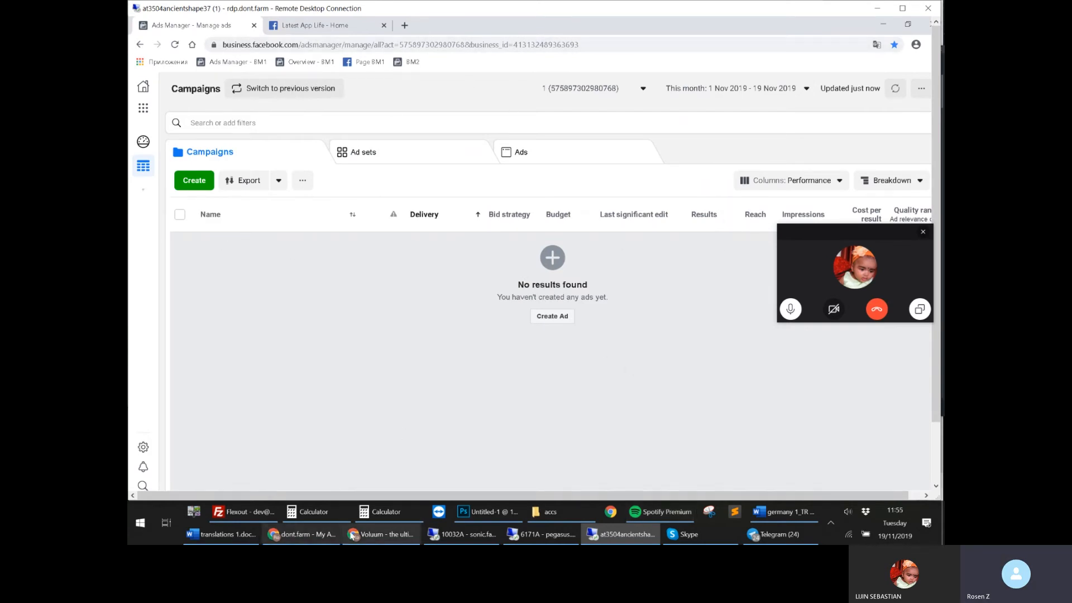
pyautogui.click(326, 532)
# Check row 2's 'Day 2 - Page Like campaign' cell in Account Warm Up, then return to Ads Manager
pyautogui.click(192, 20)
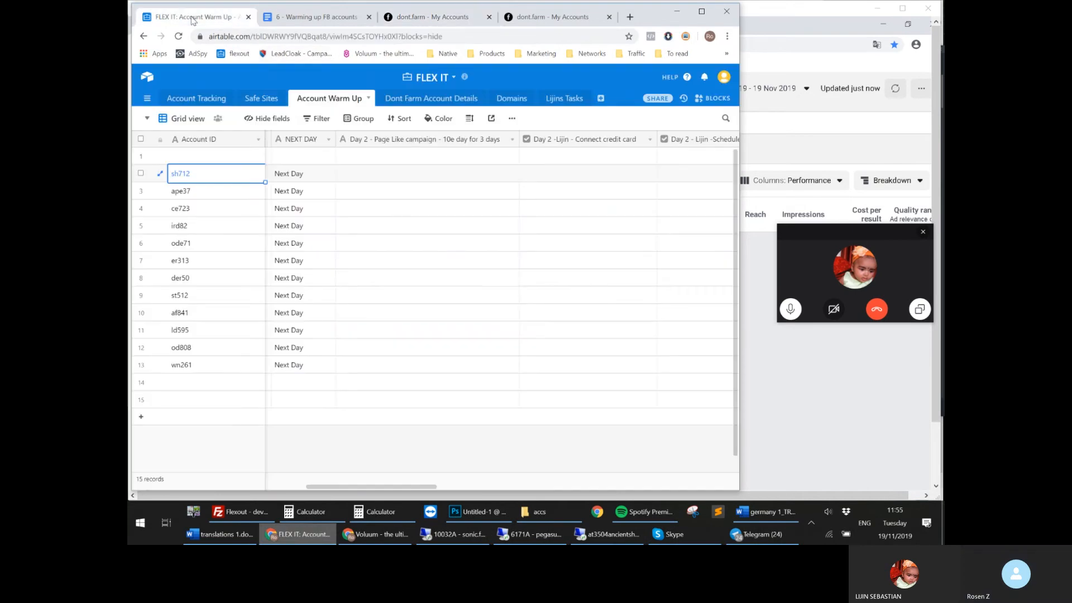
pyautogui.click(288, 181)
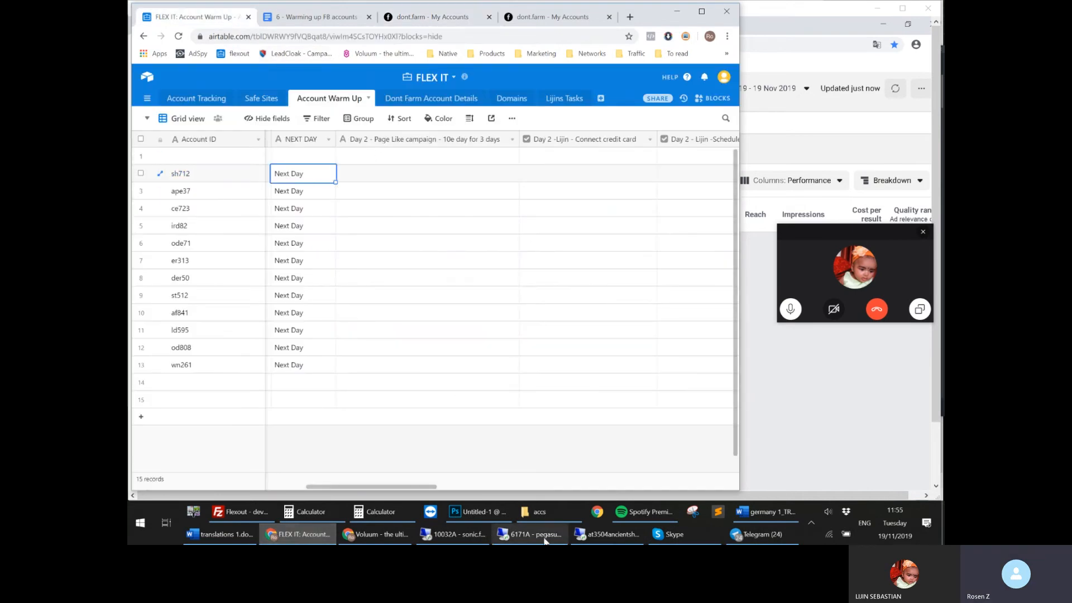
pyautogui.moveTo(393, 487)
pyautogui.mouseDown()
pyautogui.moveTo(358, 487)
pyautogui.moveTo(412, 486)
pyautogui.mouseUp()
pyautogui.click(423, 179)
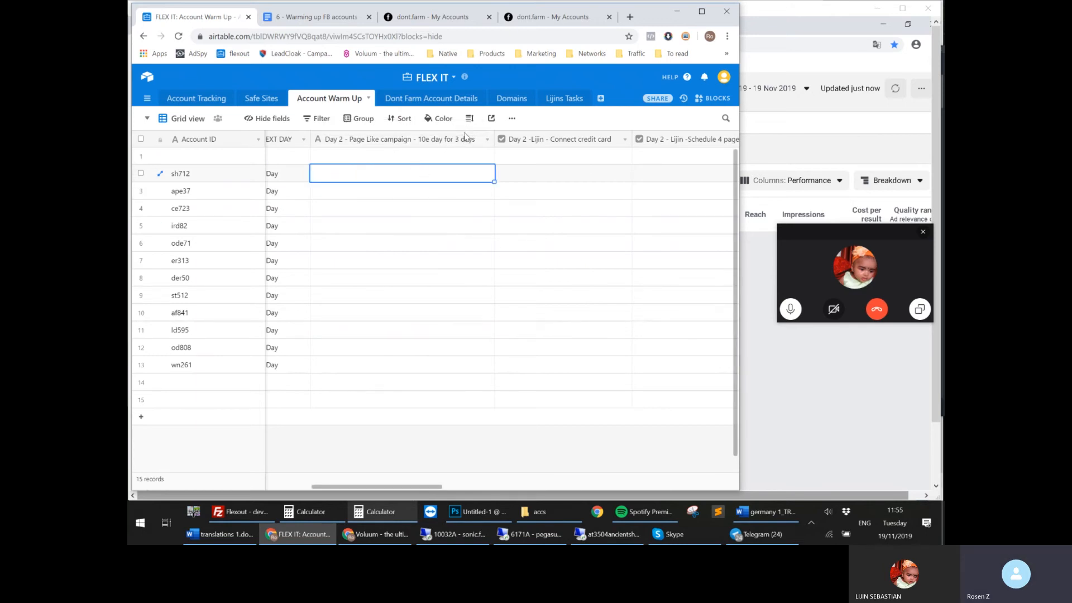
pyautogui.click(811, 146)
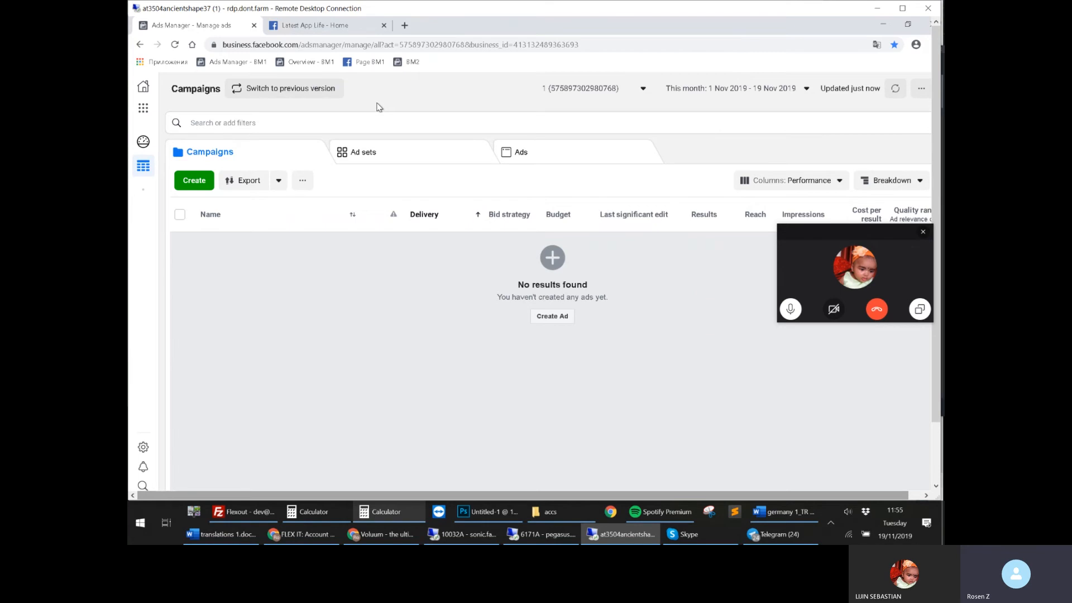
# Create a new campaign using Guided Creation
pyautogui.click(187, 186)
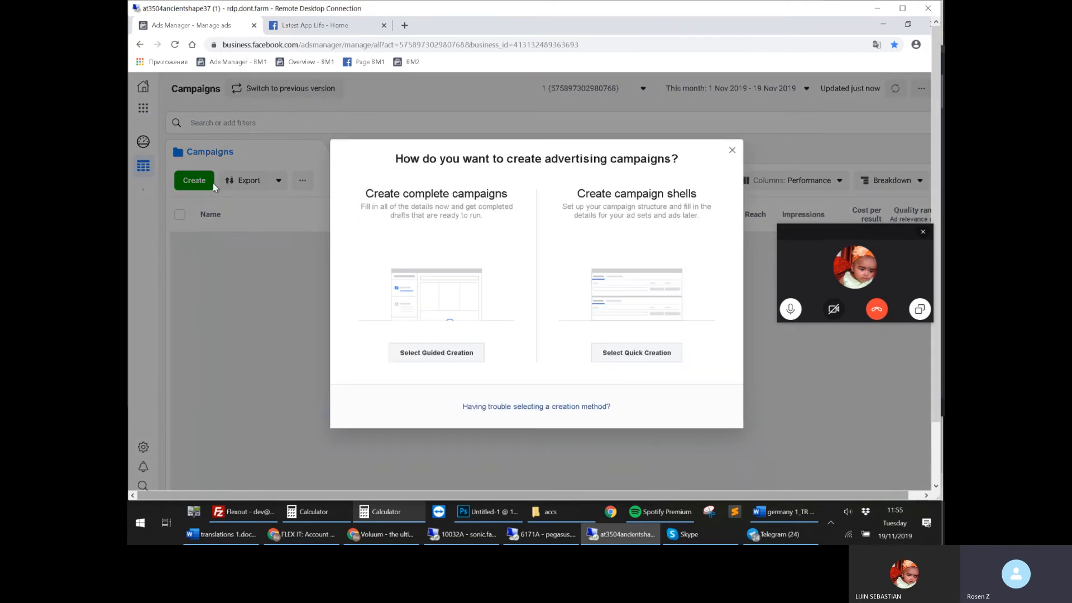
pyautogui.click(439, 360)
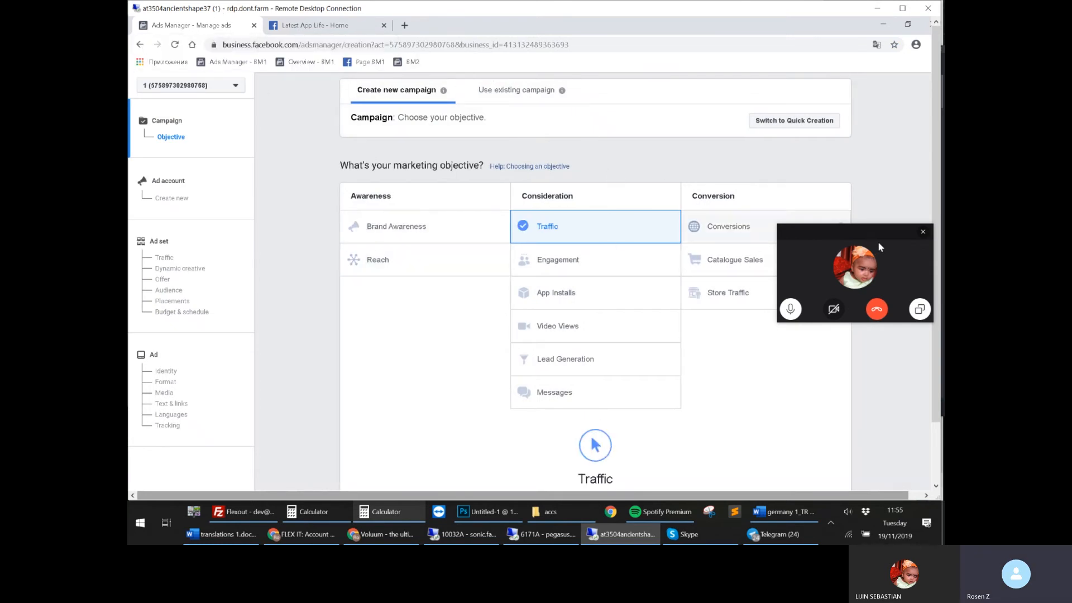
# Pick Engagement as the marketing objective, with Page Likes as its type
pyautogui.moveTo(868, 231); pyautogui.dragTo(874, 410)
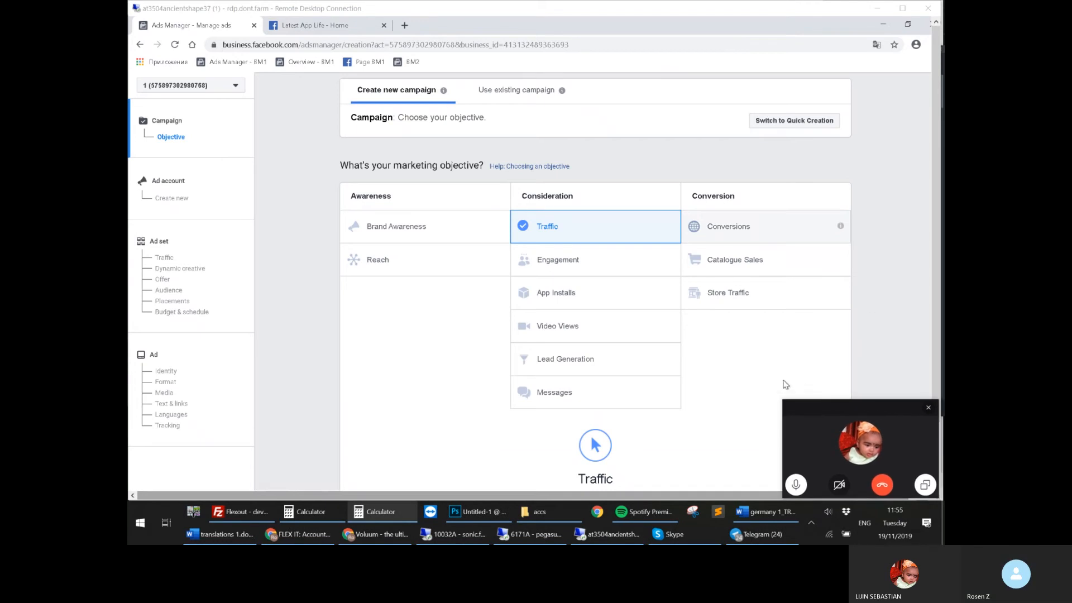
pyautogui.click(762, 369)
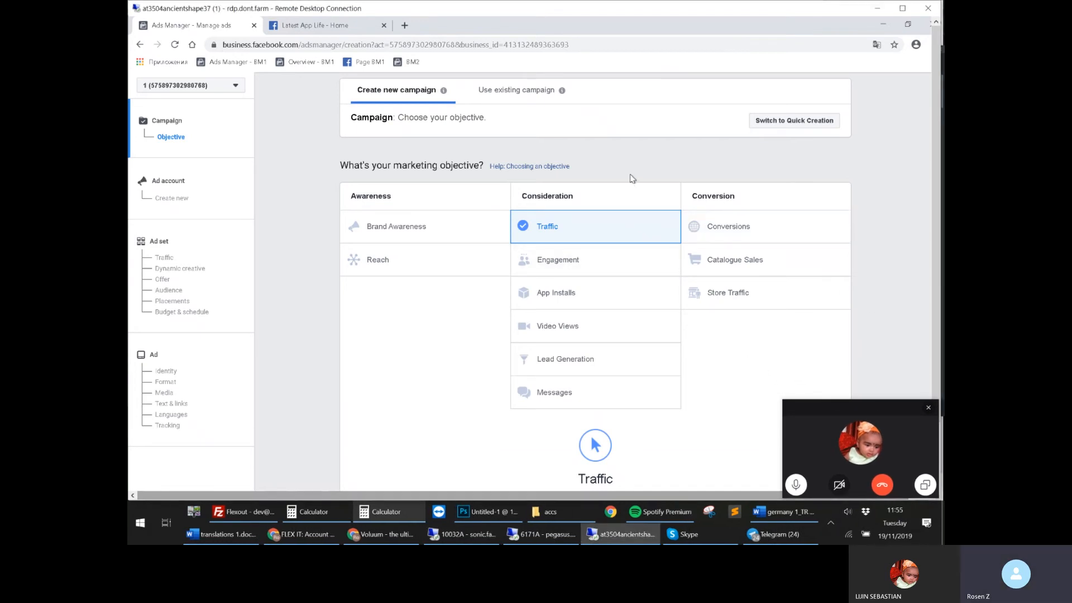
pyautogui.click(305, 536)
pyautogui.click(305, 536)
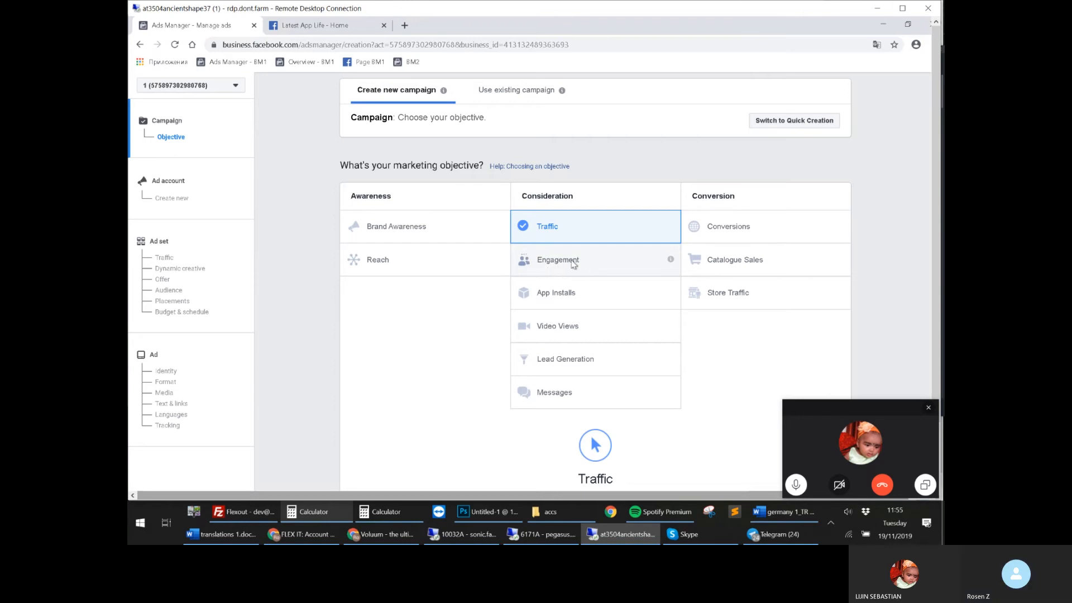
pyautogui.click(535, 261)
pyautogui.scroll(-1, 453, 326)
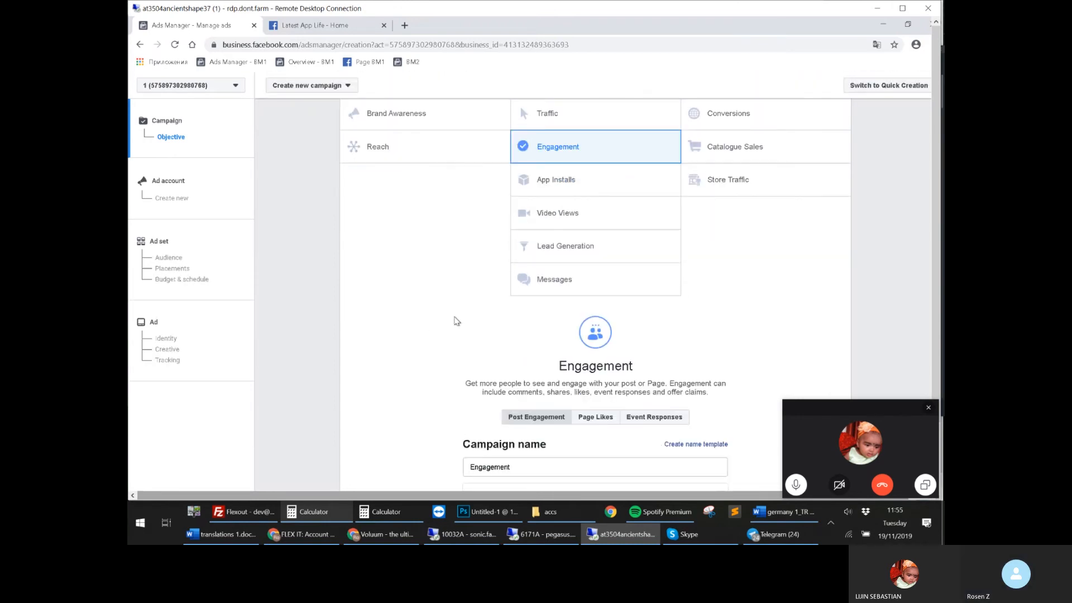
pyautogui.click(603, 423)
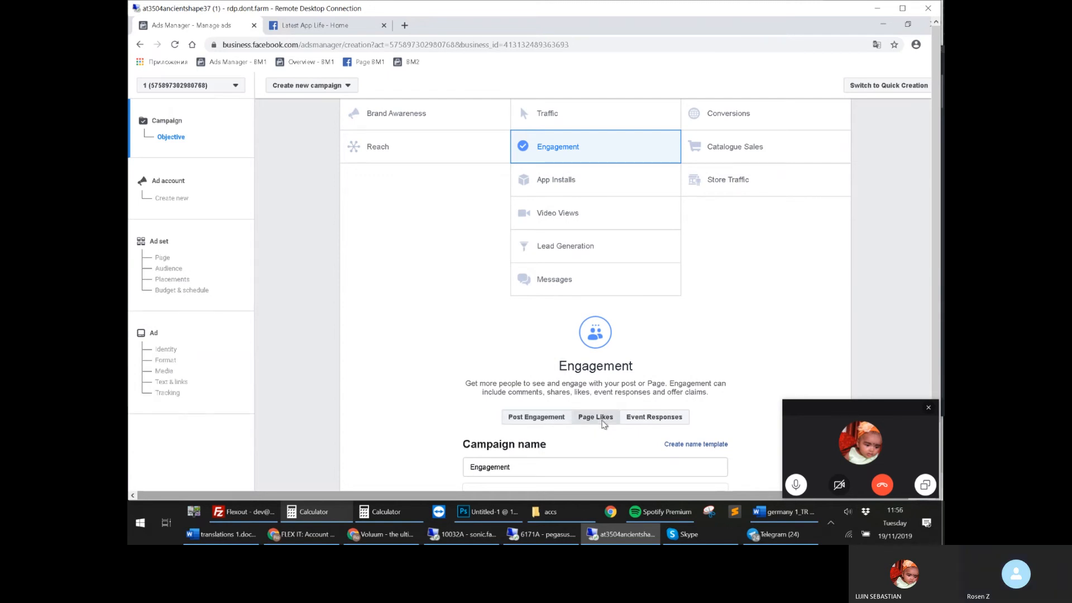
# Rename the campaign to 'Page Like - Latest App Life'
pyautogui.scroll(-3, 546, 367)
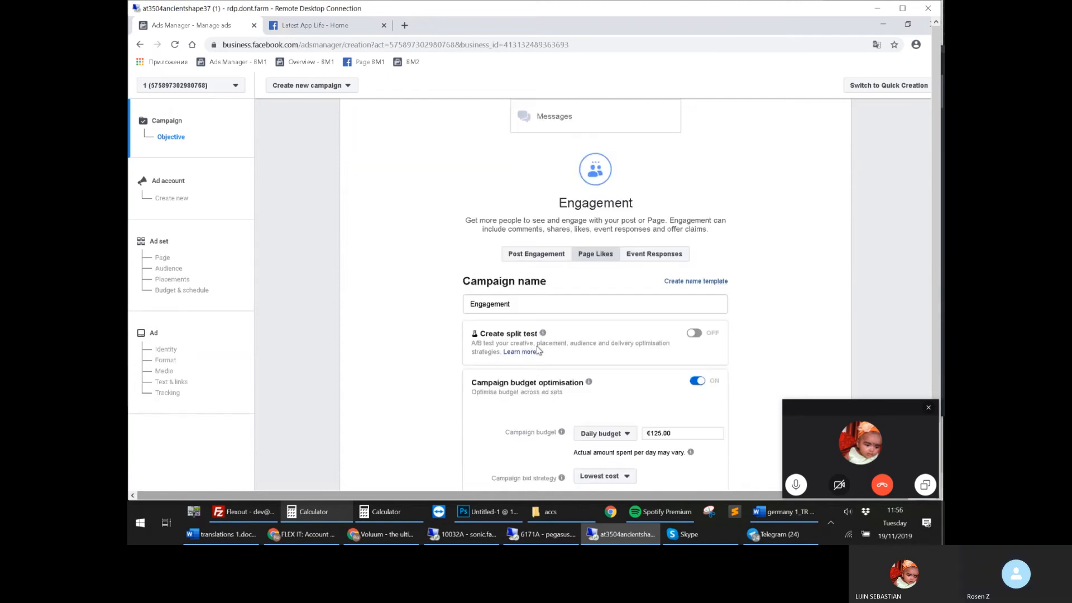
pyautogui.doubleClick(535, 308)
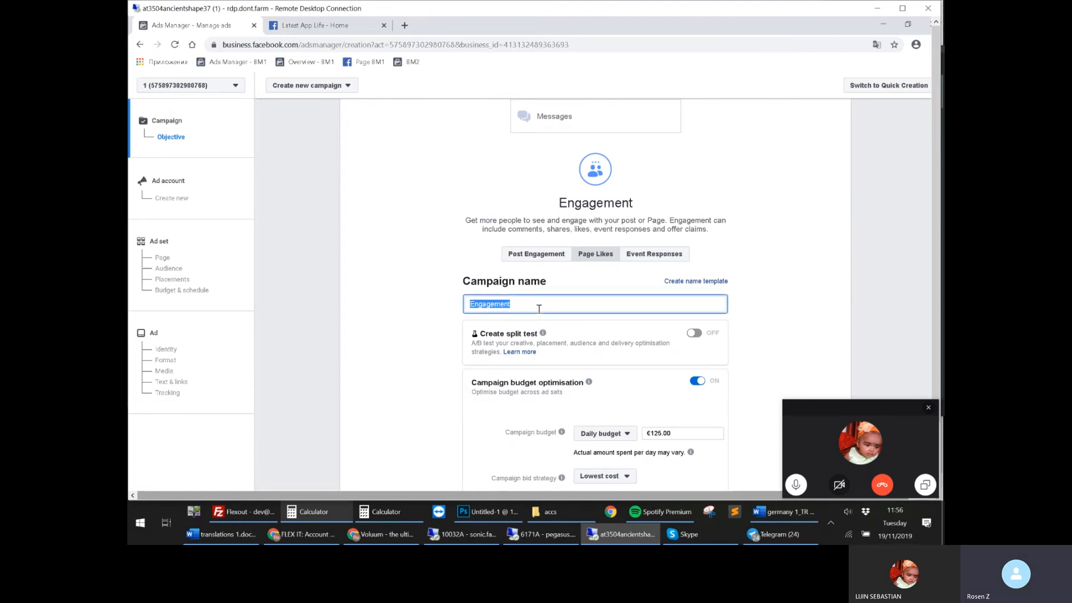
pyautogui.write('Page Like - La')
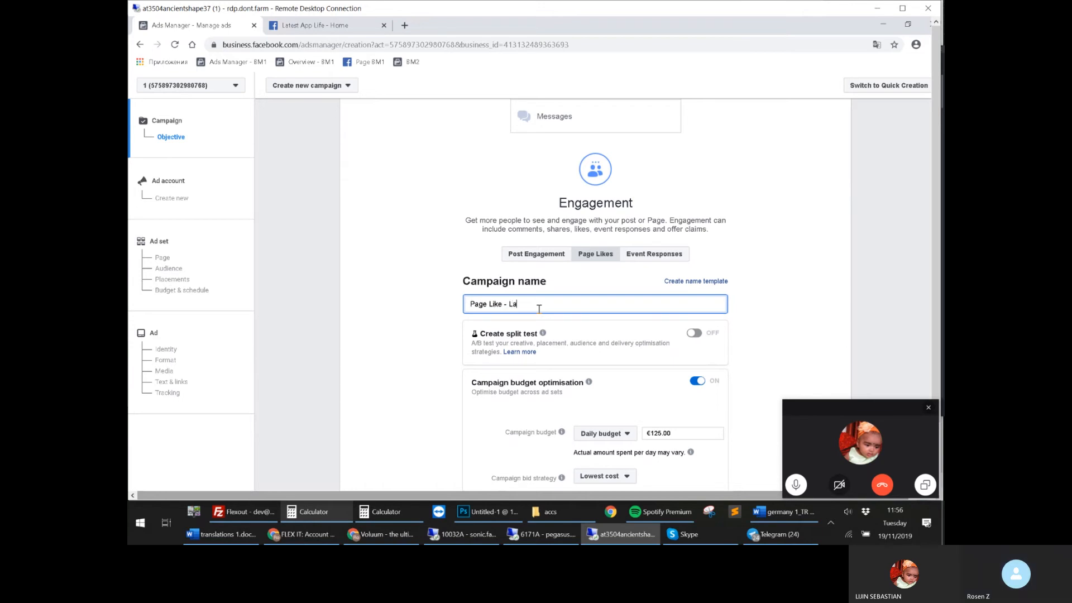
pyautogui.write('test App Life')
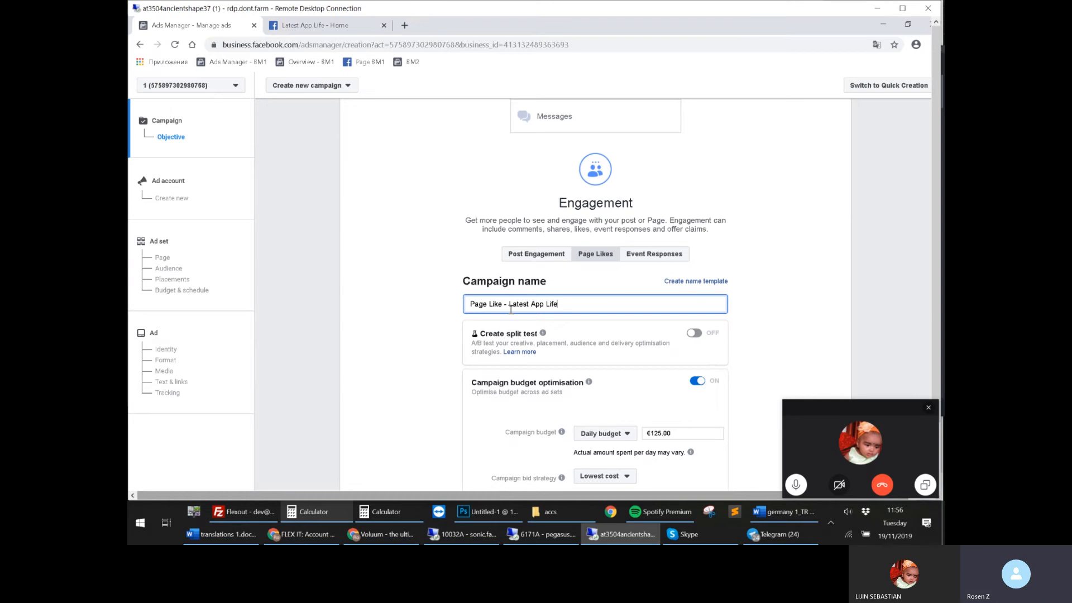
pyautogui.click(443, 329)
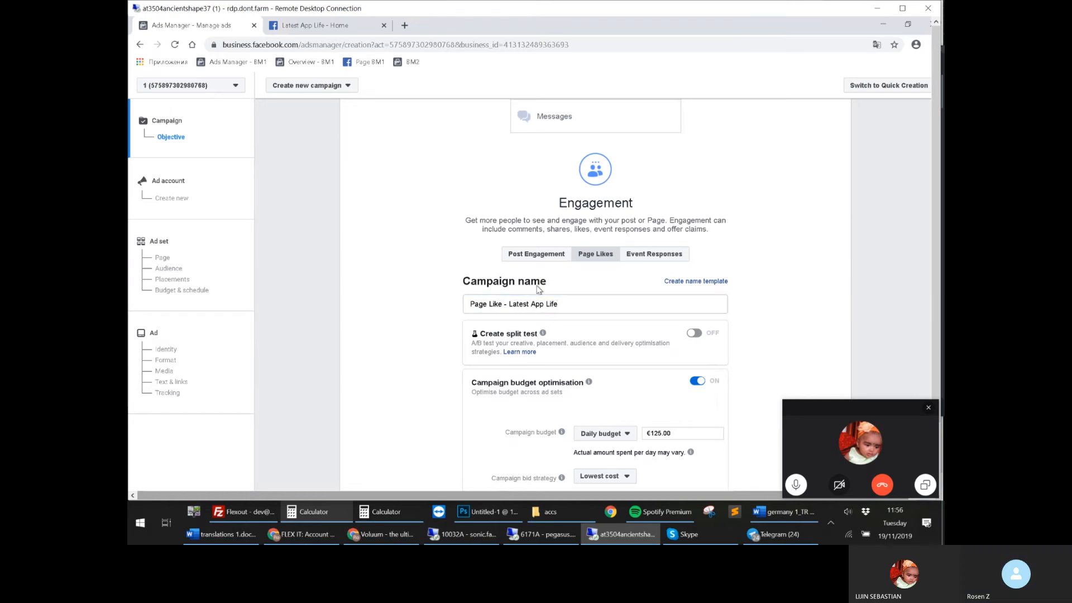
# Switch to a lifetime budget of €30.00
pyautogui.scroll(-1, 662, 433)
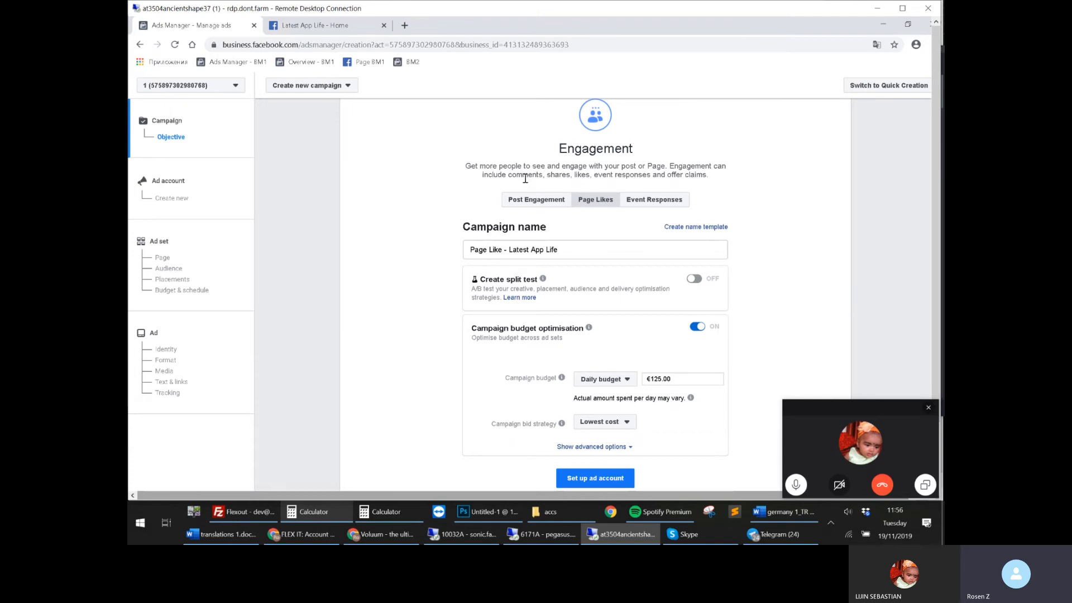
pyautogui.moveTo(561, 423)
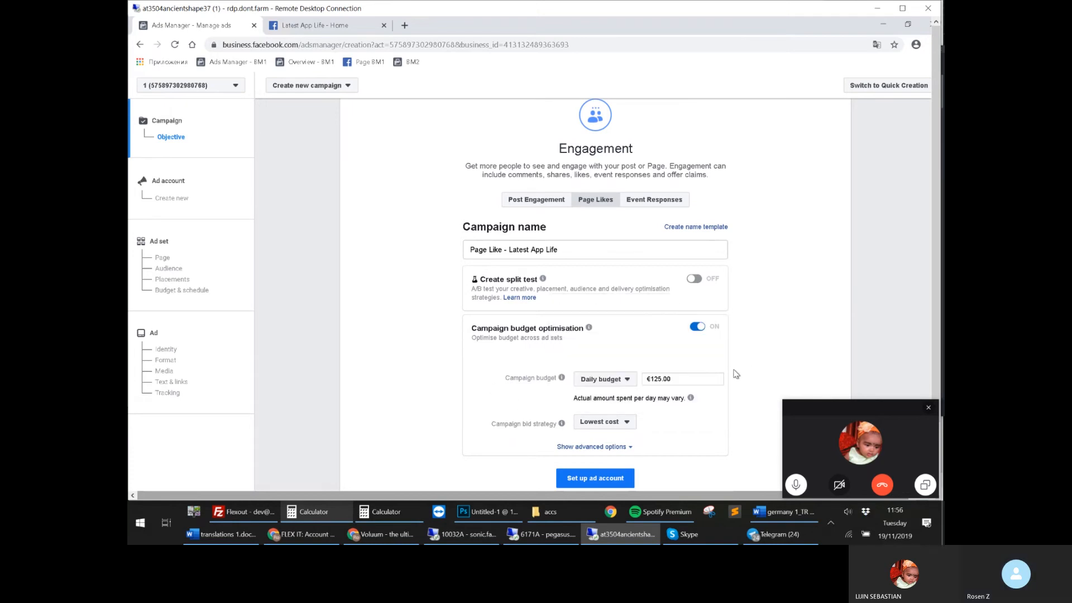
pyautogui.click(618, 382)
pyautogui.click(623, 411)
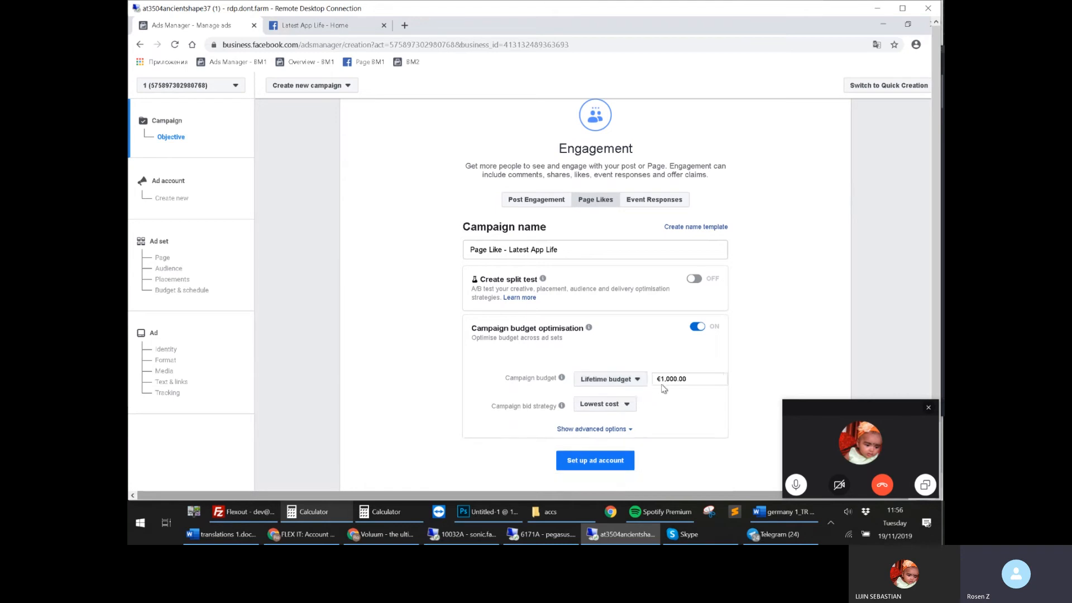
pyautogui.moveTo(662, 379); pyautogui.dragTo(710, 388)
pyautogui.write('30')
pyautogui.click(705, 373)
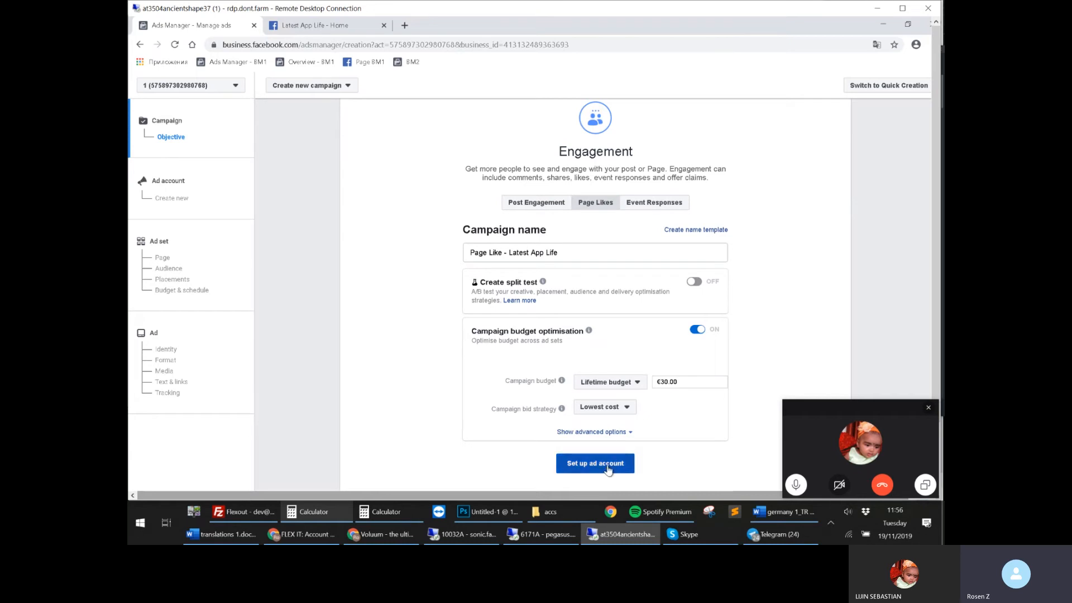
pyautogui.scroll(4, 522, 370)
pyautogui.scroll(-4, 559, 424)
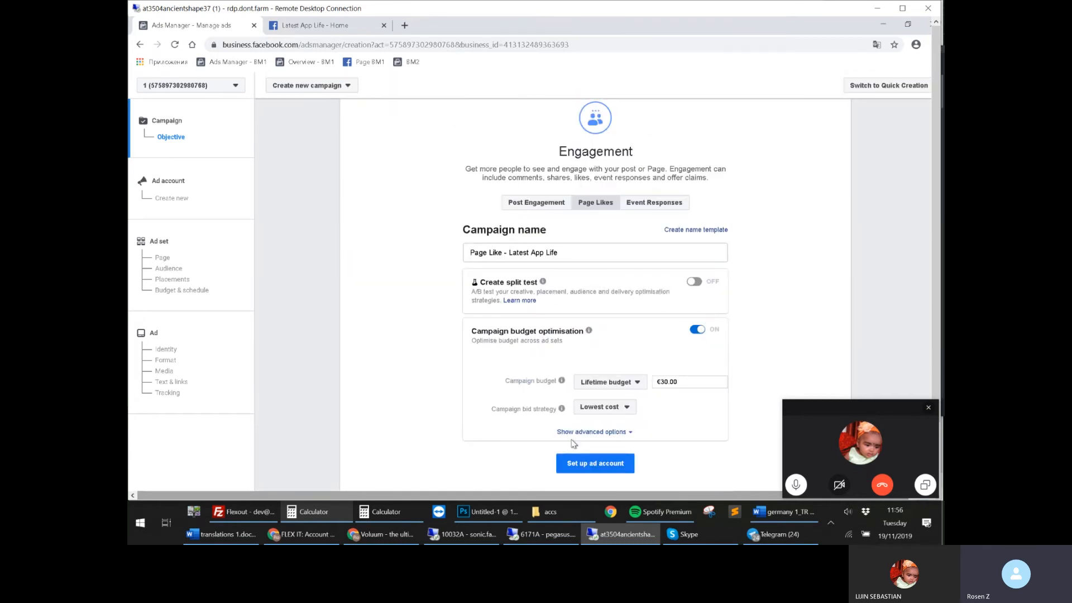
# Start the ad account setup and set the country to United Kingdom
pyautogui.click(597, 471)
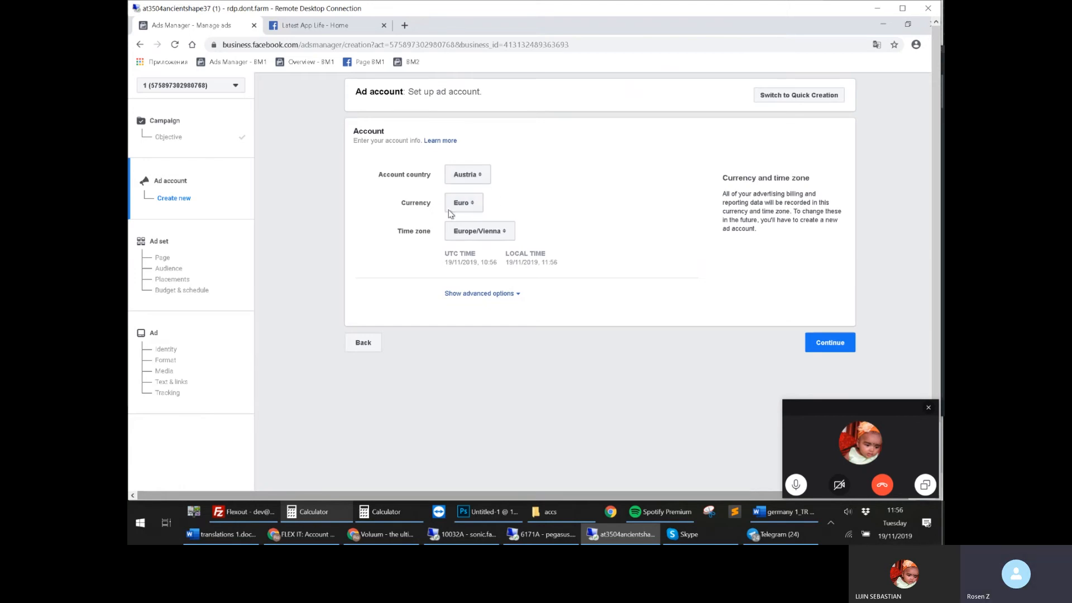
pyautogui.click(473, 233)
pyautogui.click(494, 265)
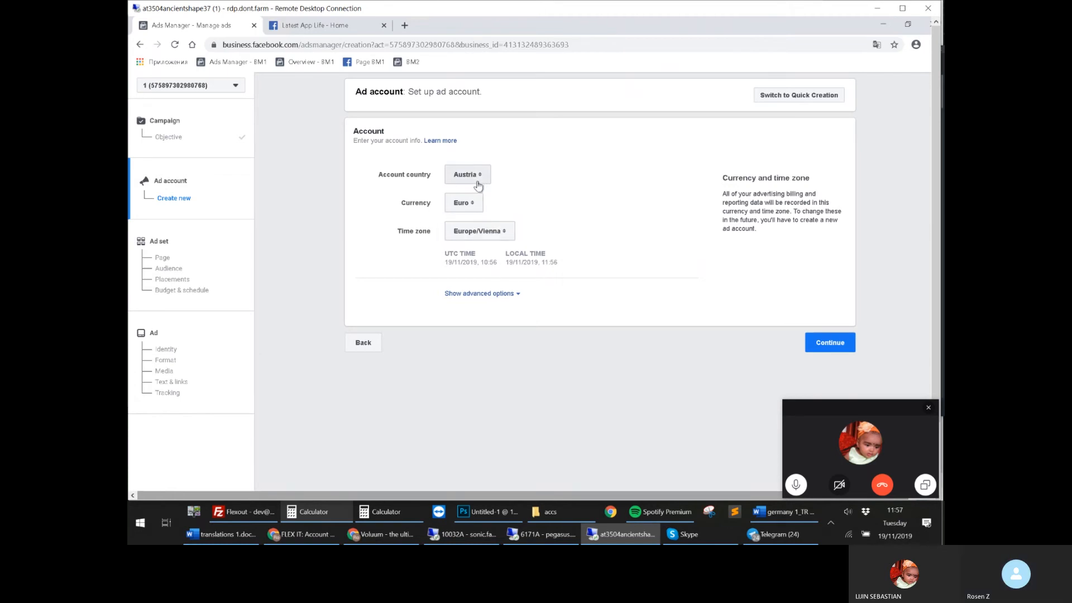
pyautogui.click(478, 184)
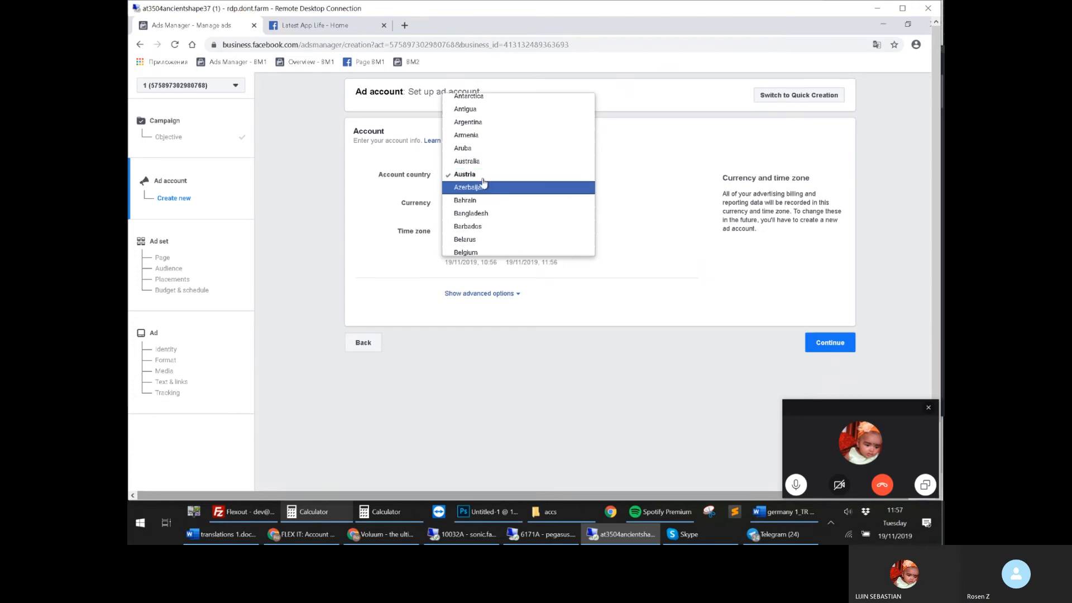
pyautogui.click(699, 204)
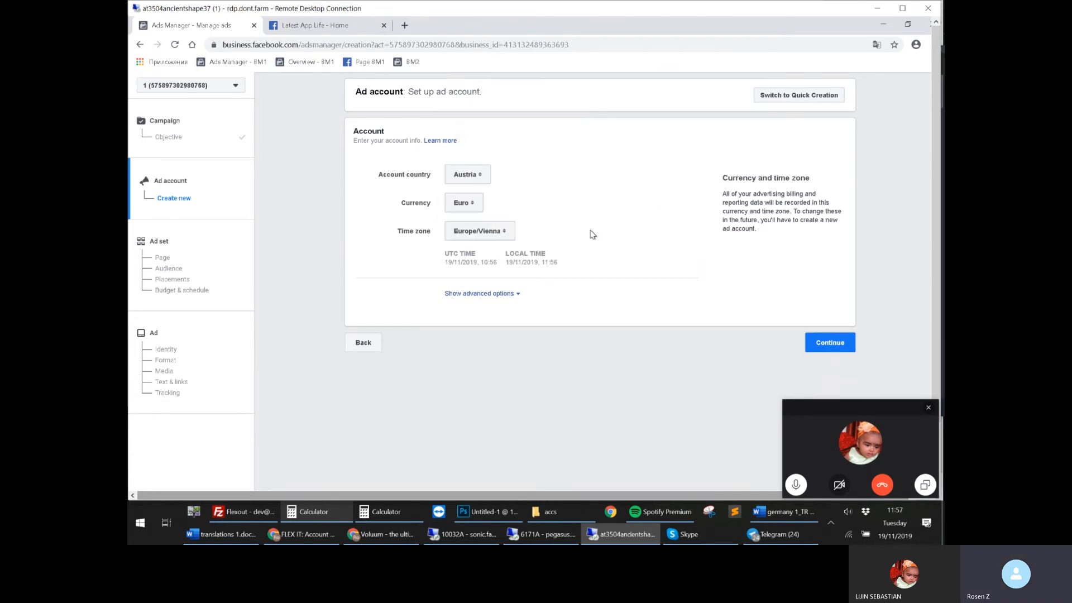
pyautogui.click(467, 177)
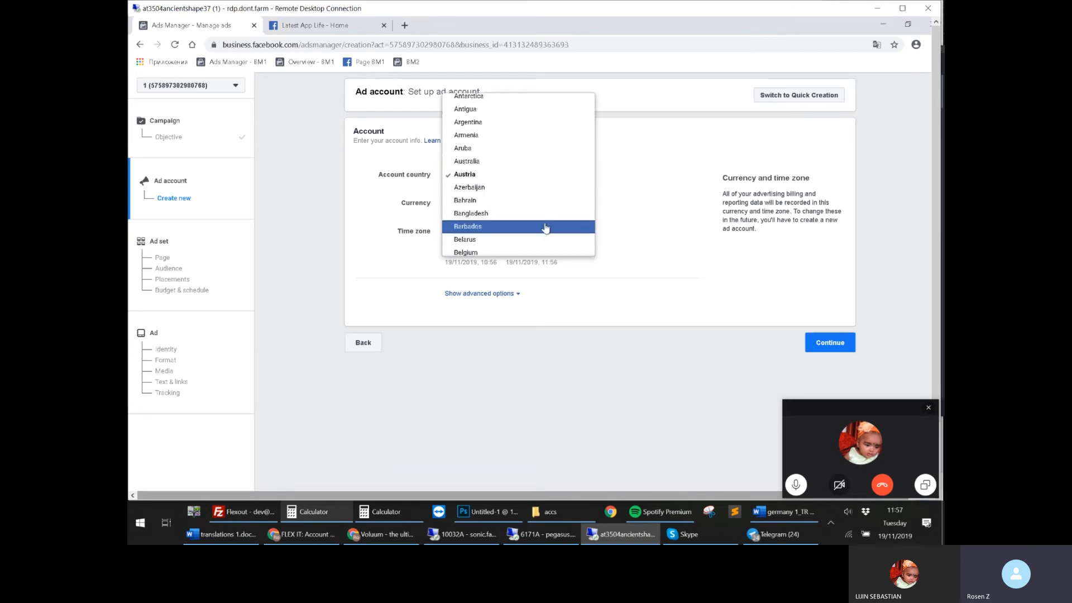
pyautogui.write('un')
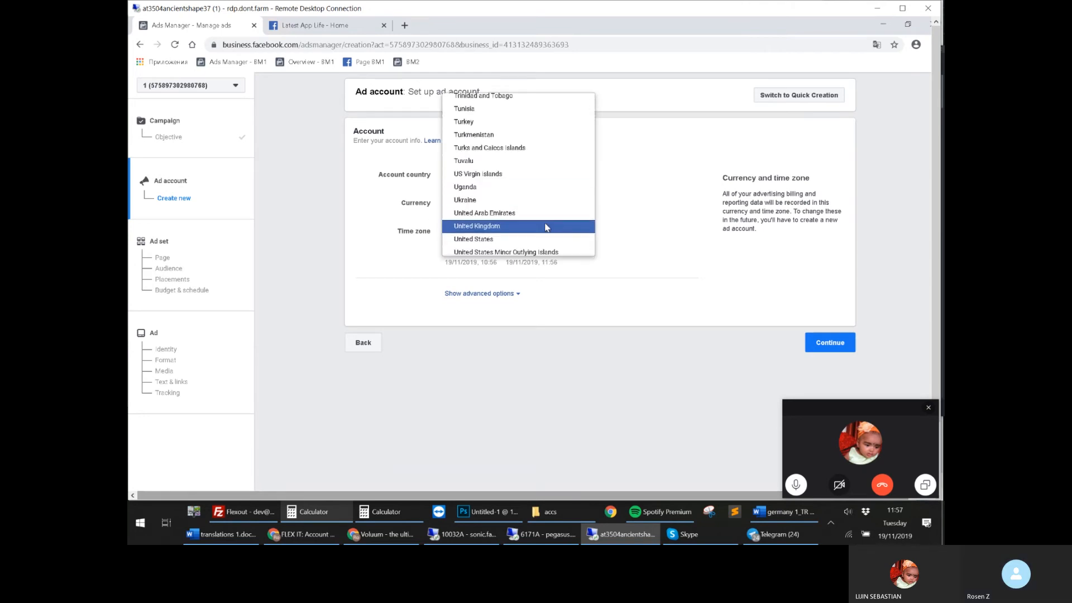
pyautogui.click(545, 226)
# Set the currency to Euro, keep the Europe/London time zone, and show advanced options
pyautogui.click(495, 202)
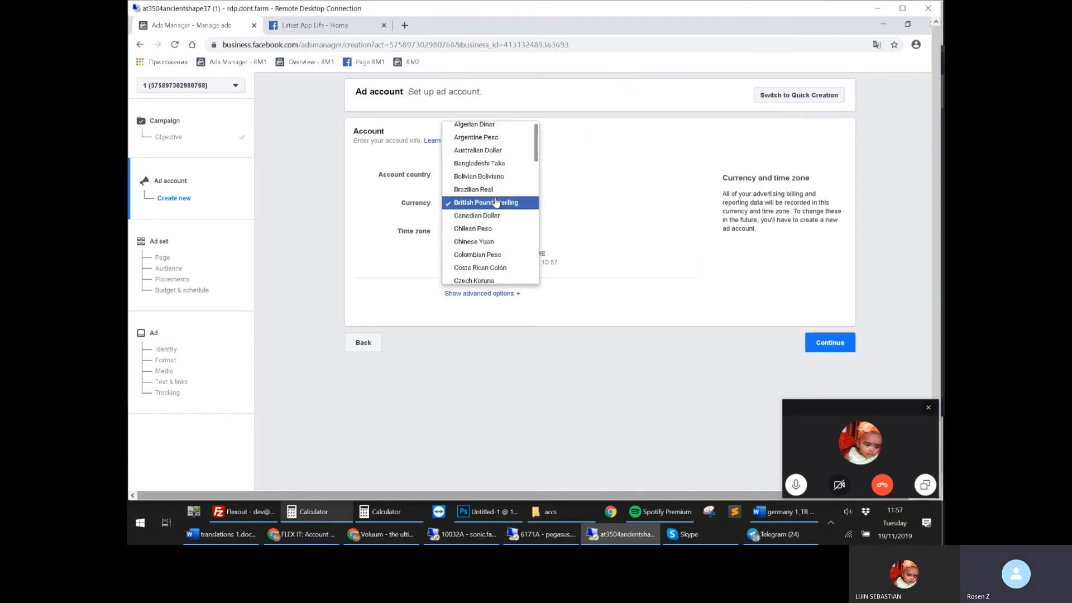
pyautogui.write('eu')
pyautogui.press('Return')
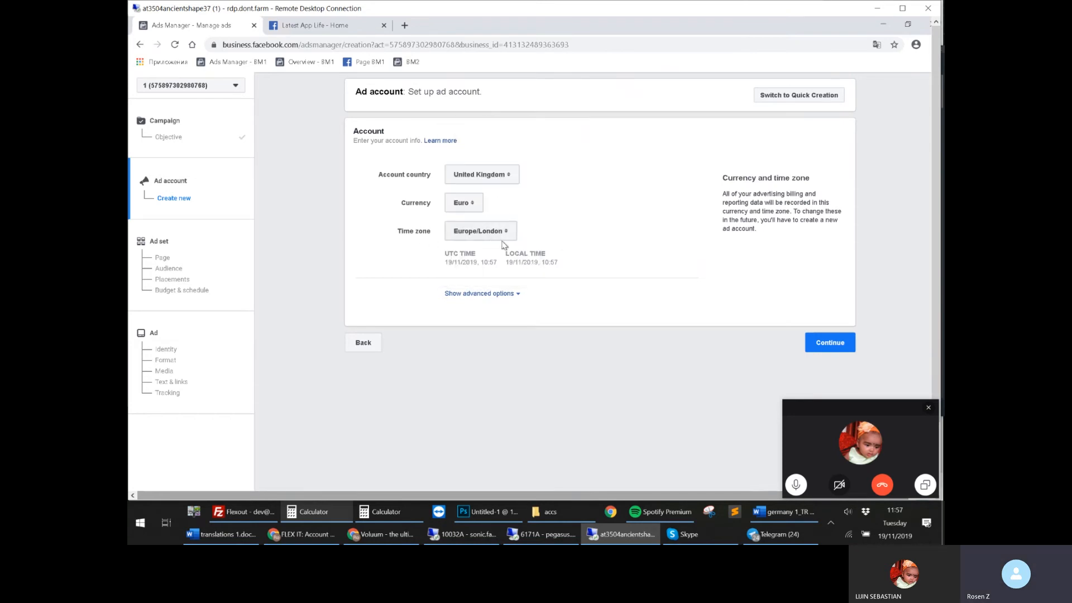
pyautogui.click(489, 236)
pyautogui.click(495, 255)
pyautogui.click(500, 294)
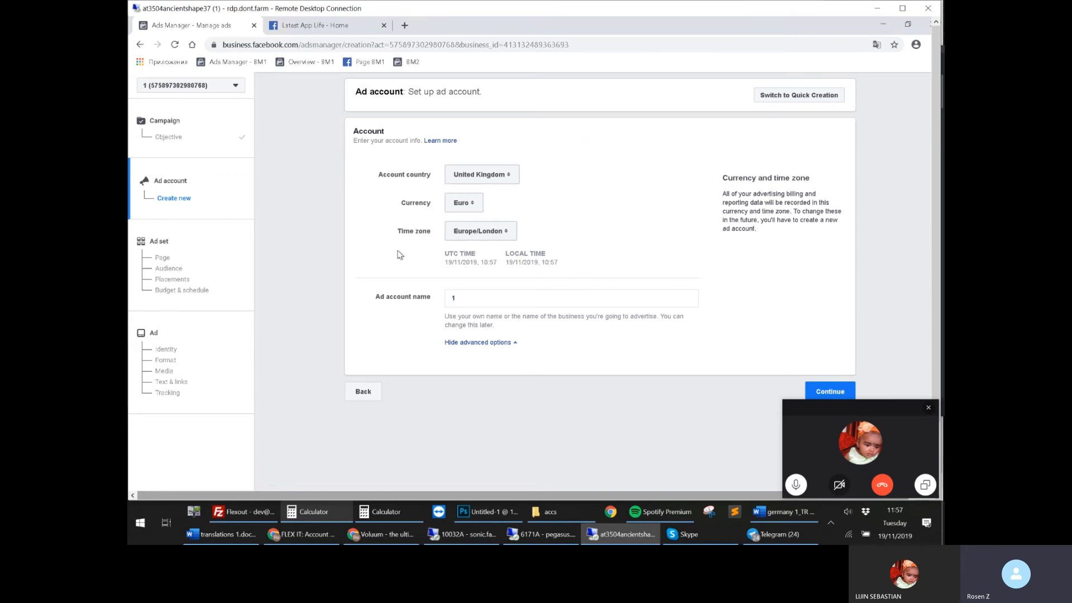
pyautogui.moveTo(398, 230); pyautogui.dragTo(435, 232)
# Save the ad account, check Latest App Life in the Page list, and switch to Airtable
pyautogui.click(430, 233)
pyautogui.click(832, 391)
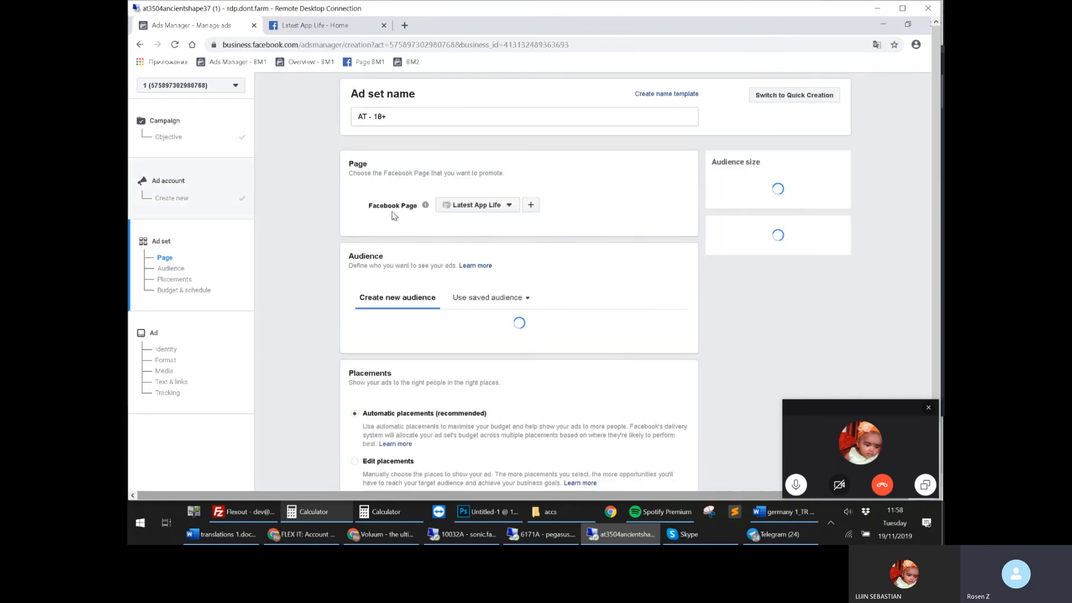
pyautogui.click(476, 206)
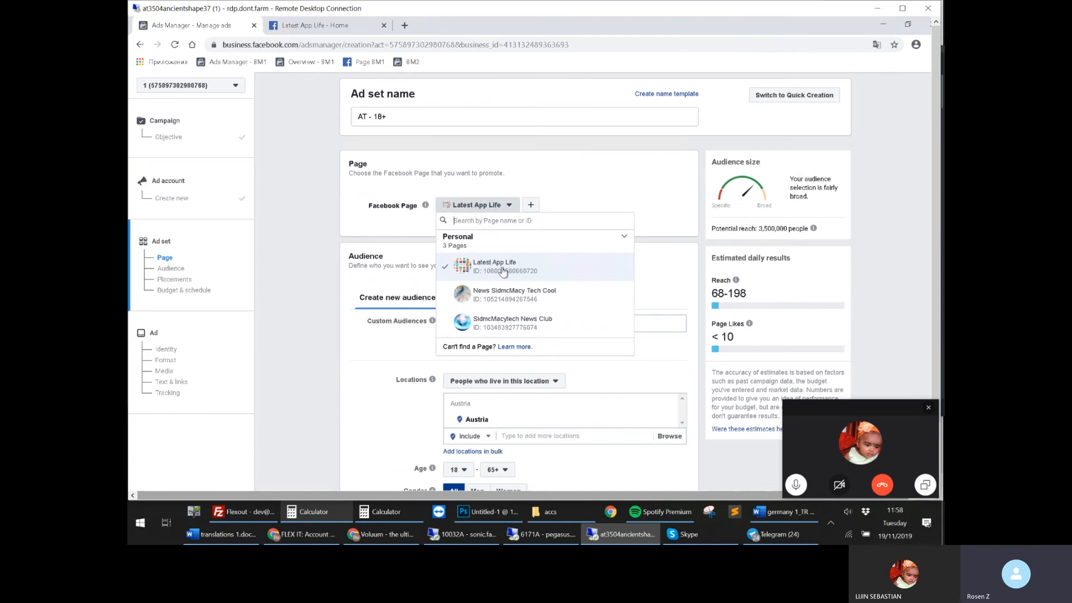
pyautogui.click(316, 534)
pyautogui.moveTo(423, 487); pyautogui.dragTo(341, 487)
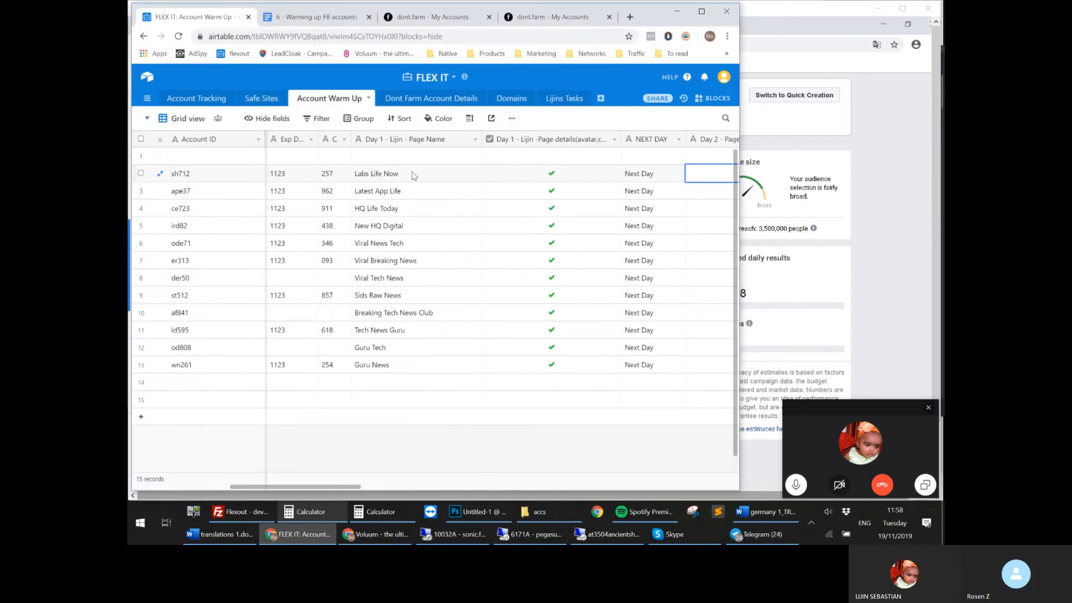
# Tick row 3's checkbox for the Latest App Life record in Airtable, then return to Ads Manager
pyautogui.click(867, 241)
pyautogui.click(455, 207)
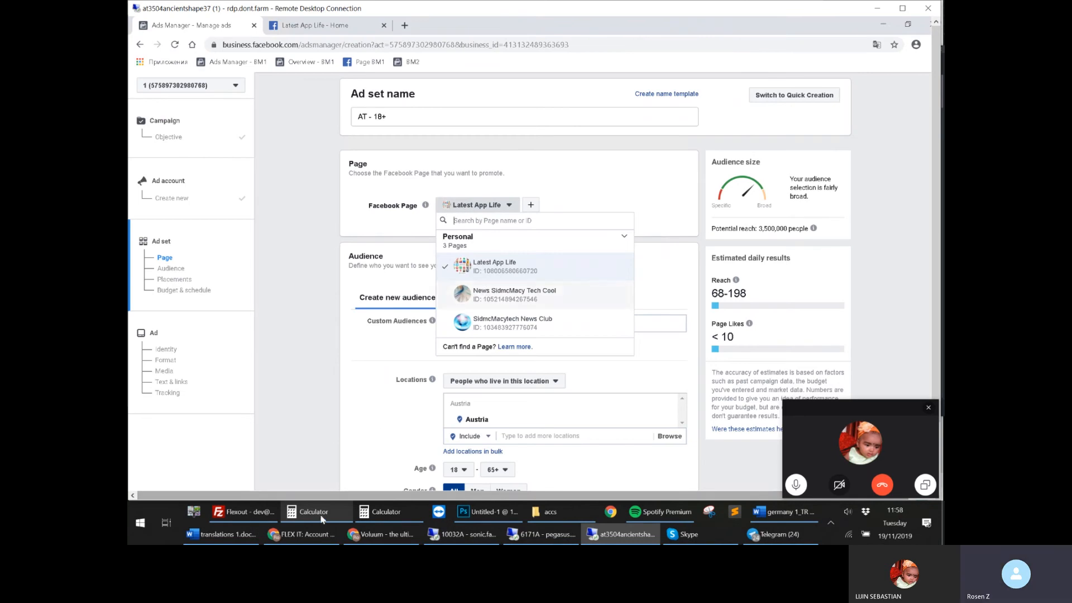
pyautogui.click(300, 541)
pyautogui.click(415, 197)
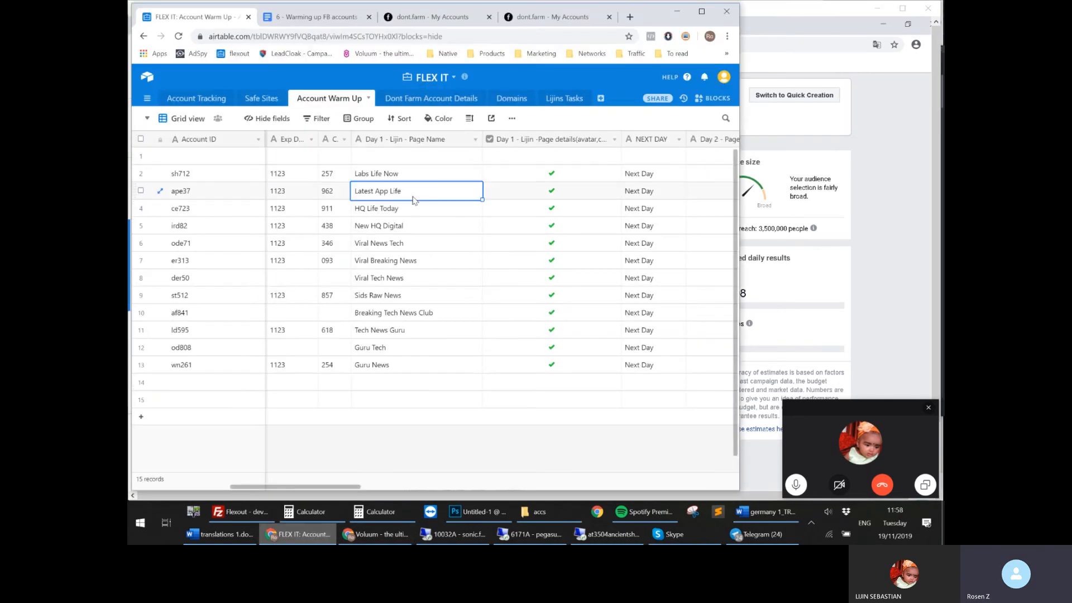
pyautogui.click(140, 191)
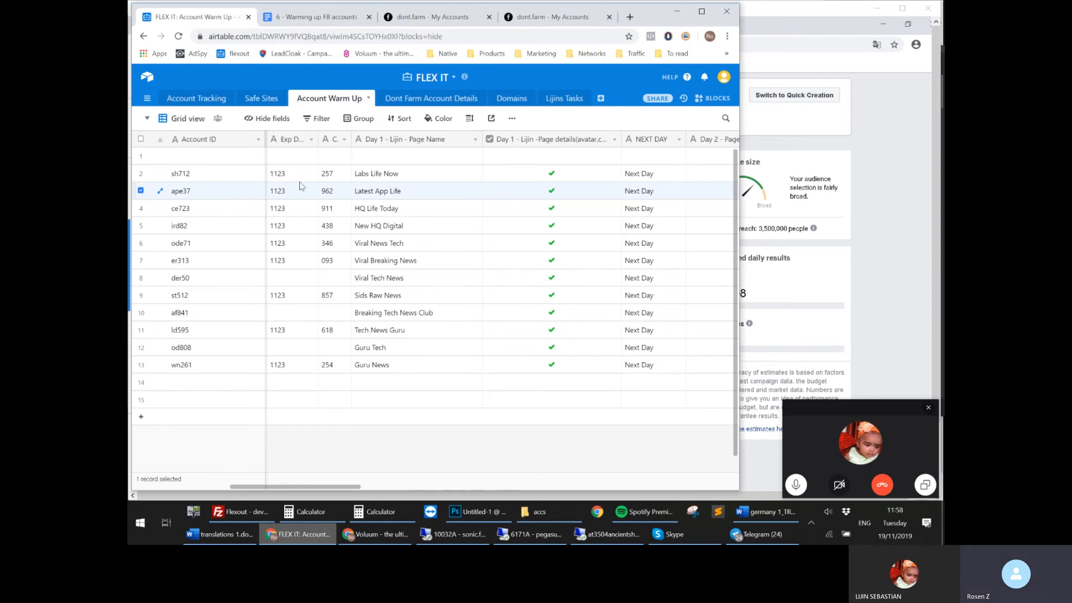
pyautogui.click(860, 265)
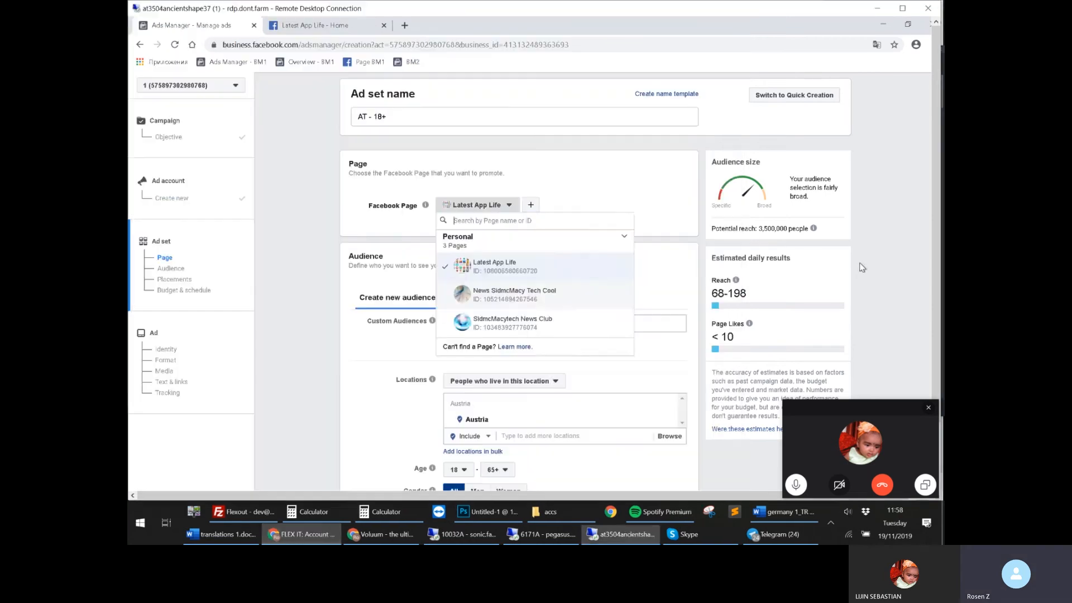
# Keep Latest App Life as the promoted Page and dismiss the Lookalike Audience tip
pyautogui.click(477, 210)
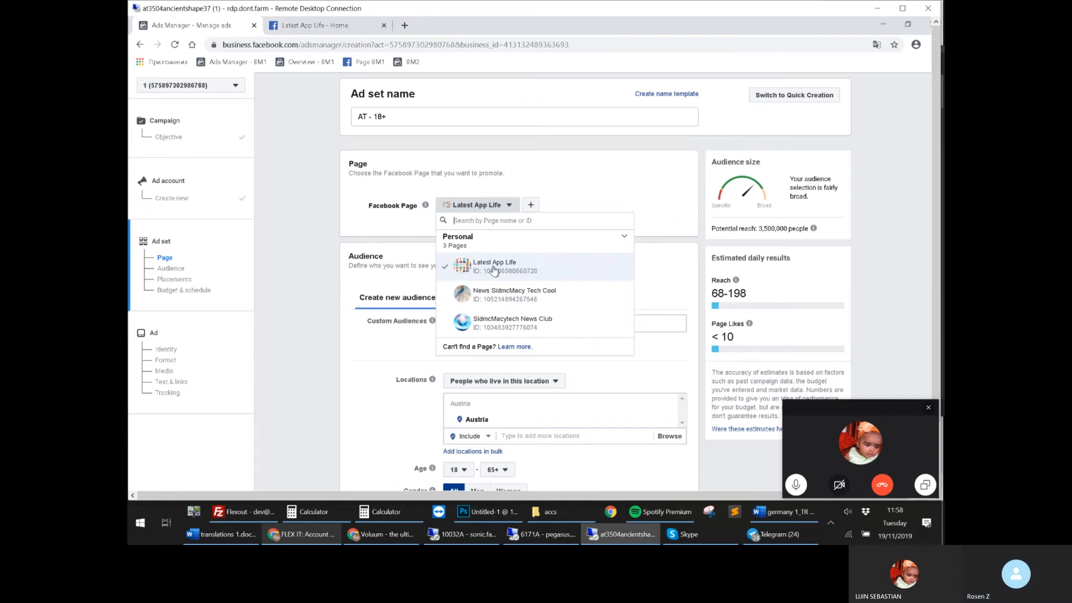
pyautogui.click(424, 317)
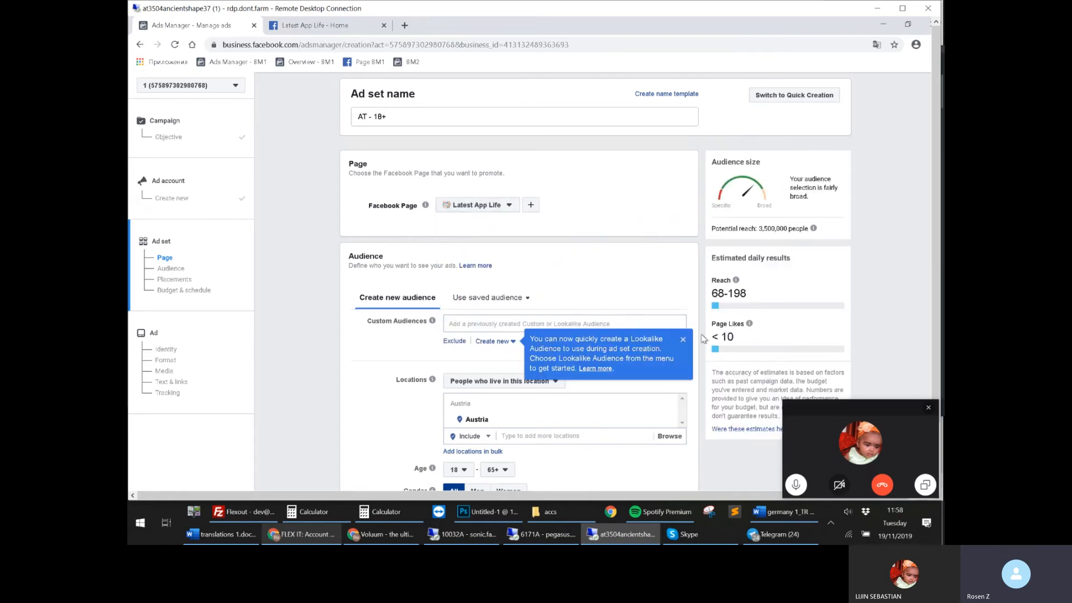
pyautogui.click(684, 341)
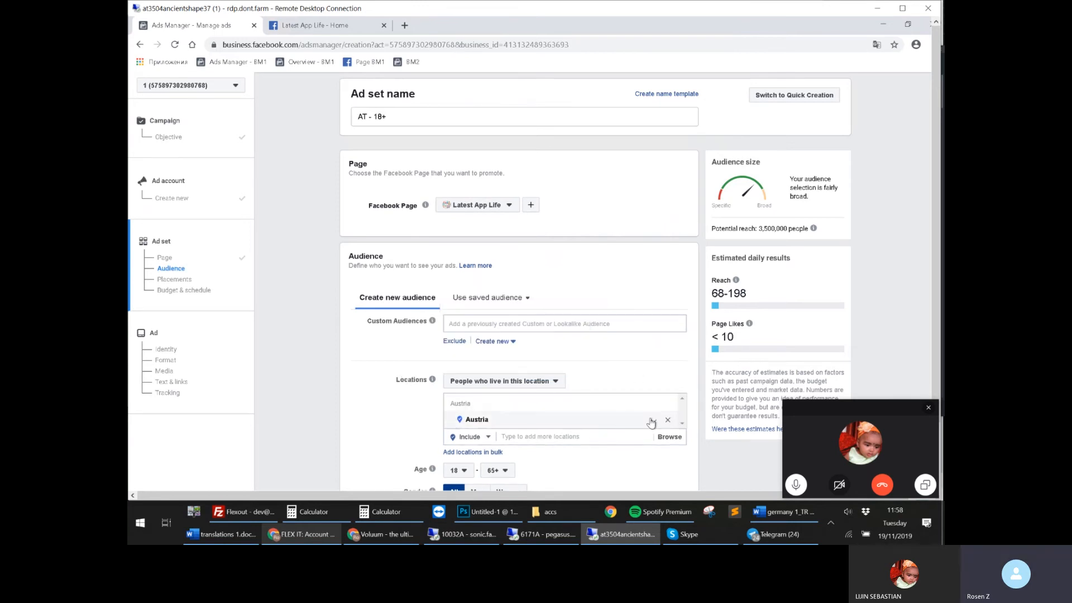
# Replace Austria with Worldwide (Region) as the ad set's target location
pyautogui.click(668, 423)
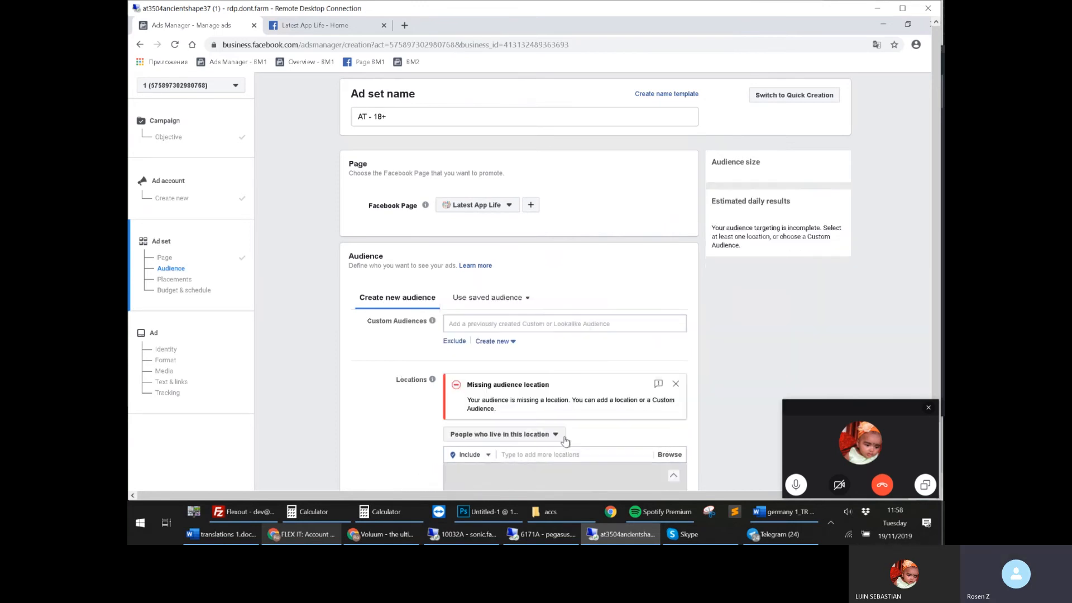
pyautogui.click(562, 455)
pyautogui.write('wo')
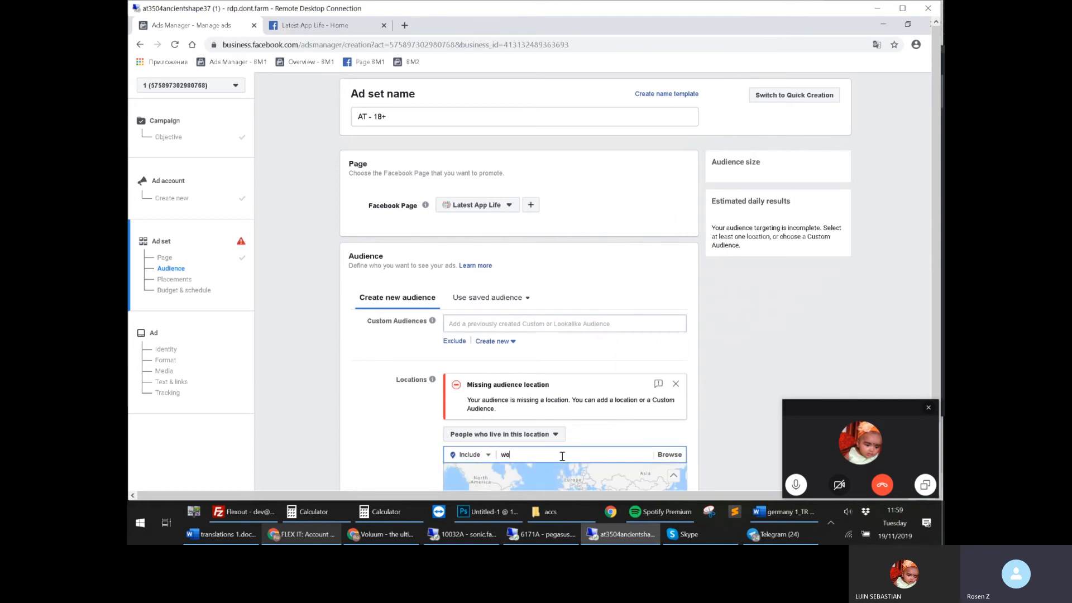
pyautogui.write('rldwide')
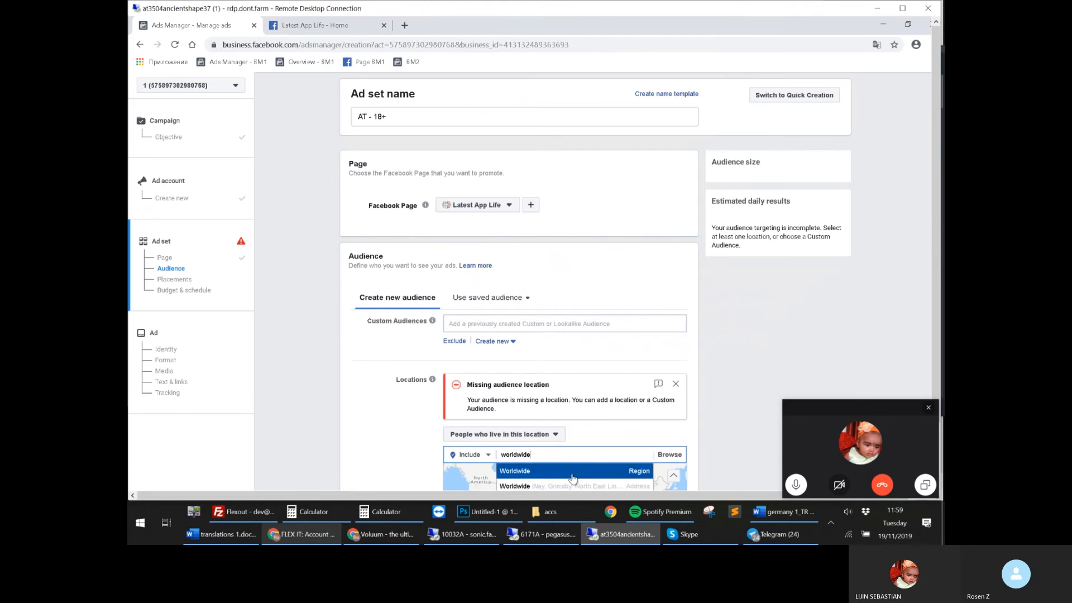
pyautogui.click(567, 472)
pyautogui.scroll(-3, 608, 383)
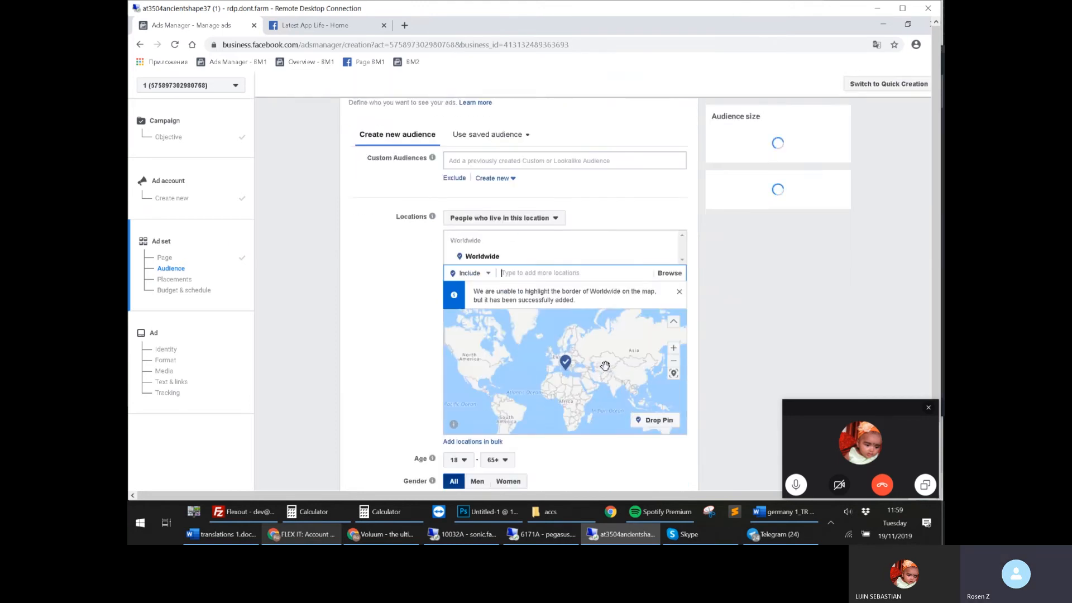
pyautogui.scroll(-2, 424, 258)
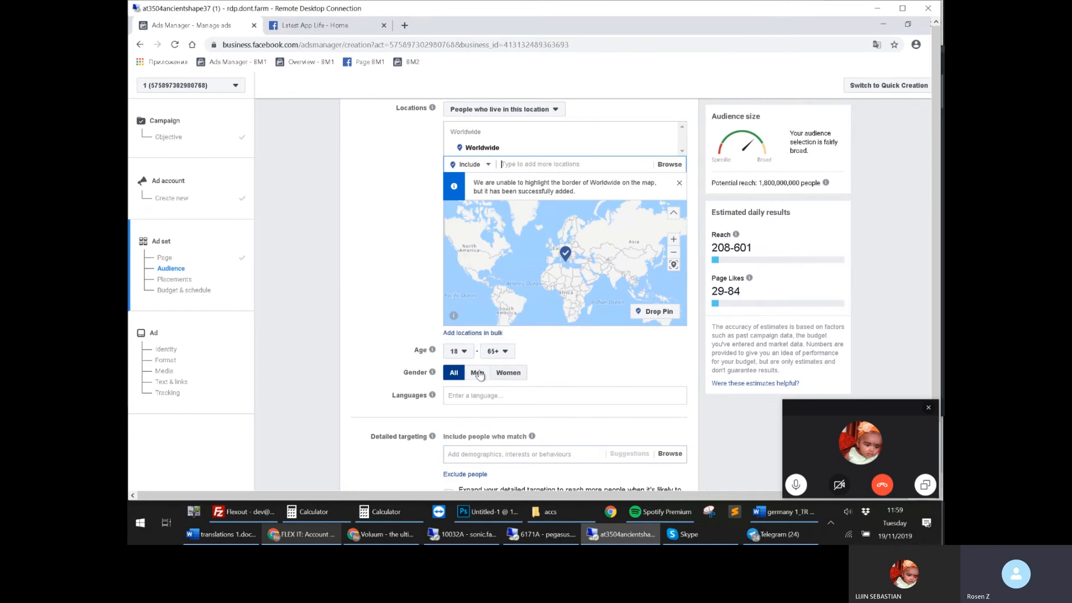
pyautogui.scroll(-5, 412, 398)
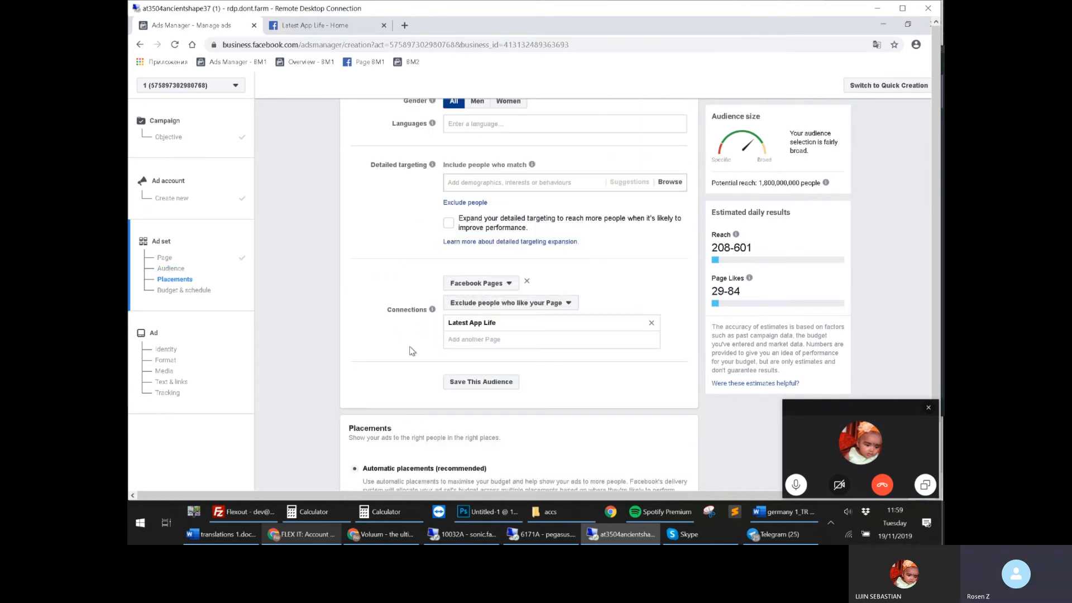
pyautogui.scroll(-3, 413, 349)
pyautogui.scroll(-2, 468, 352)
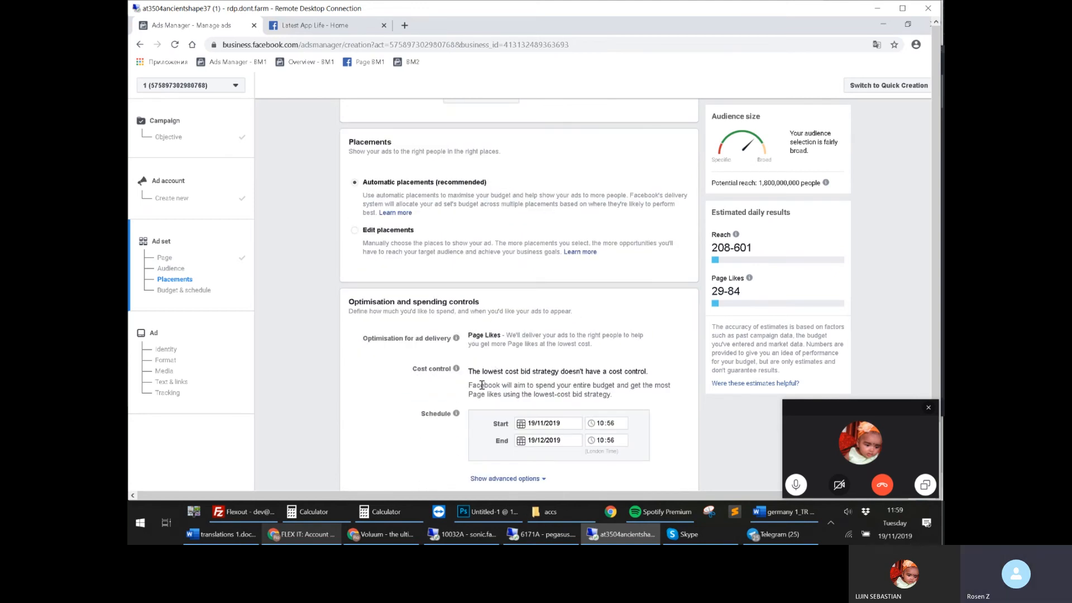
pyautogui.click(184, 138)
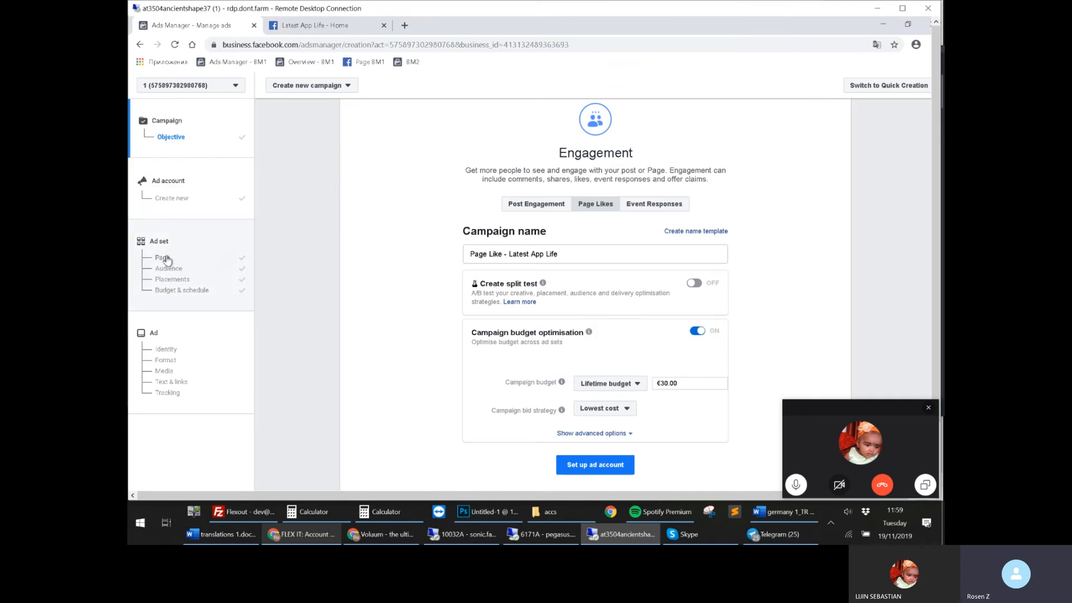
pyautogui.click(176, 290)
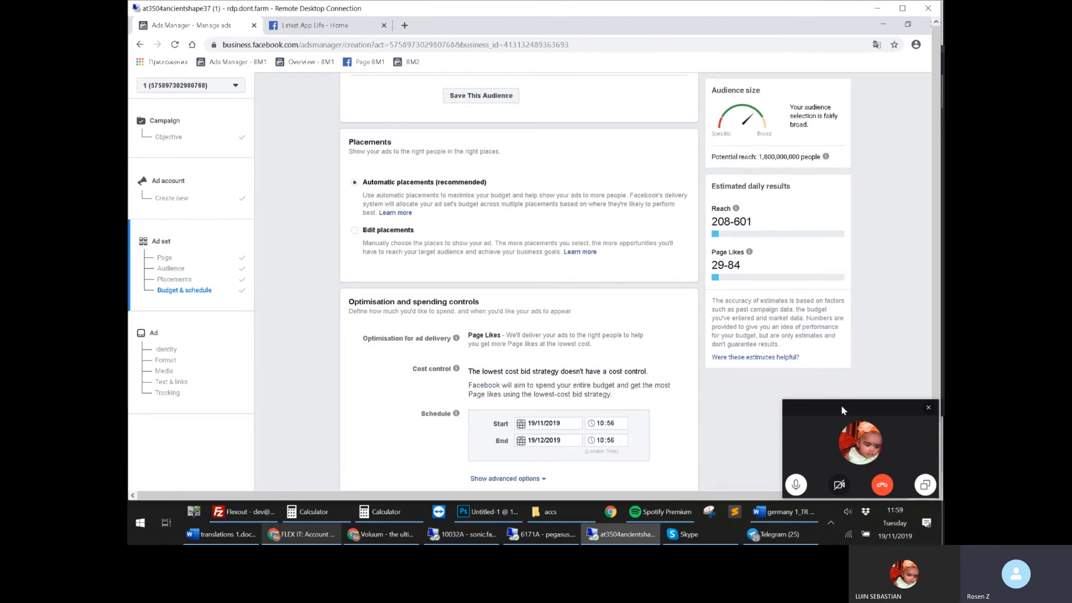
pyautogui.moveTo(840, 403); pyautogui.dragTo(835, 325)
pyautogui.click(706, 408)
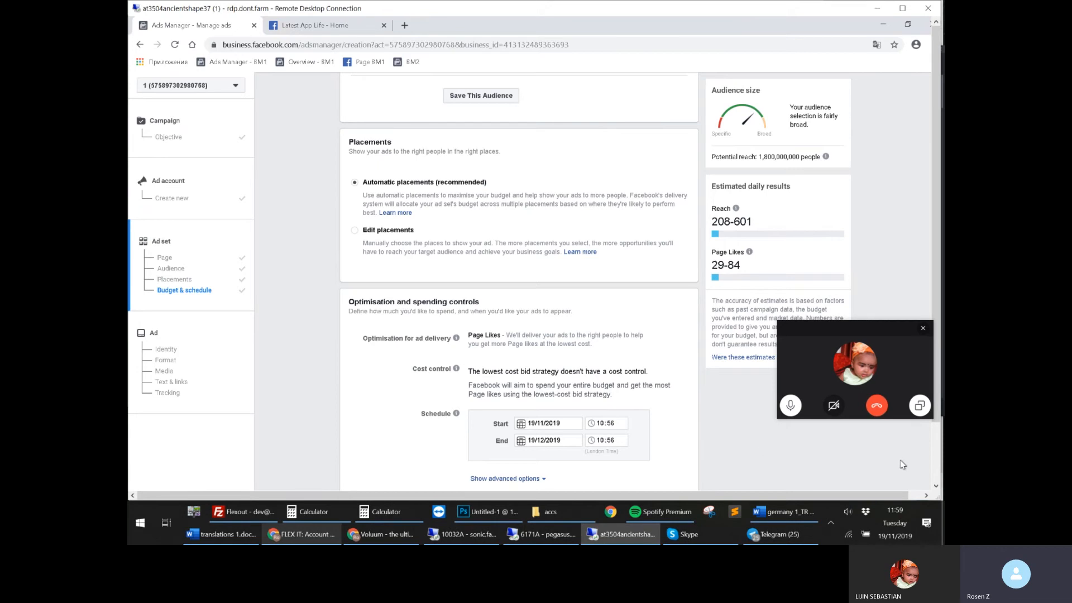
pyautogui.click(534, 439)
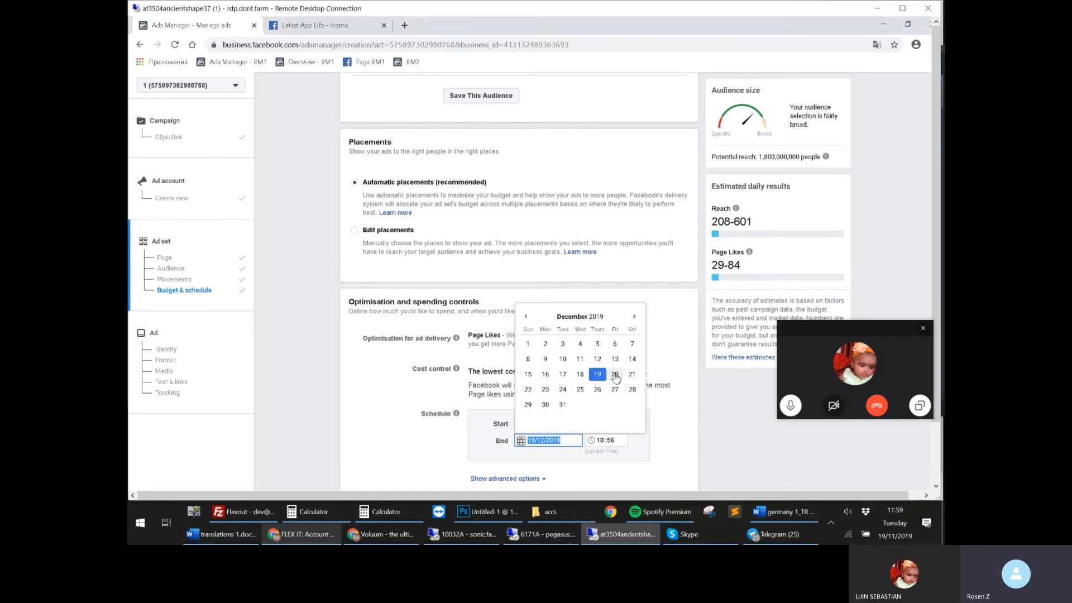
pyautogui.click(282, 540)
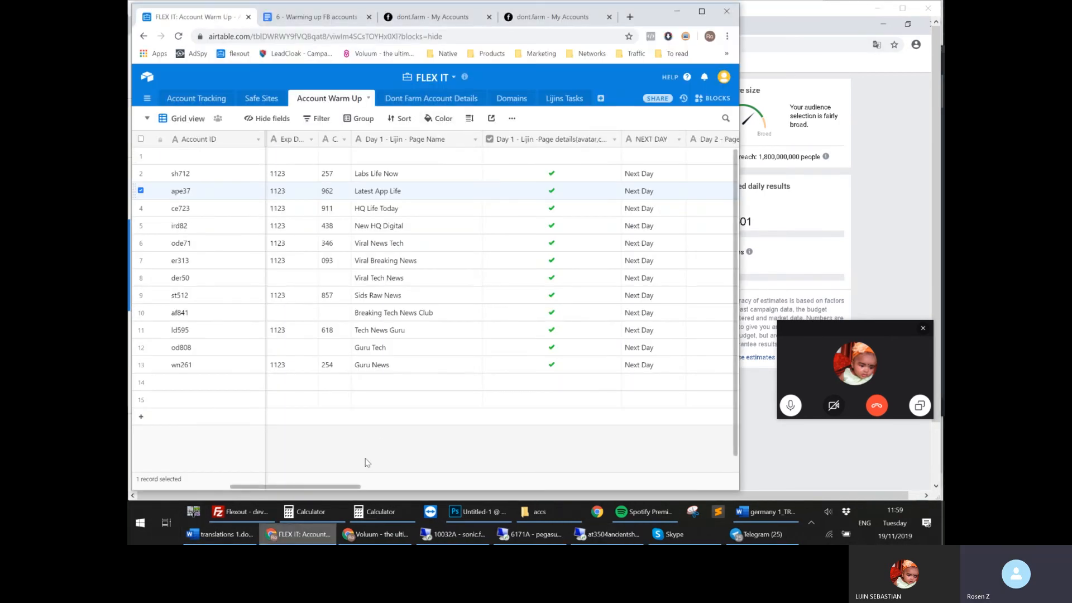
pyautogui.moveTo(345, 487); pyautogui.dragTo(421, 488)
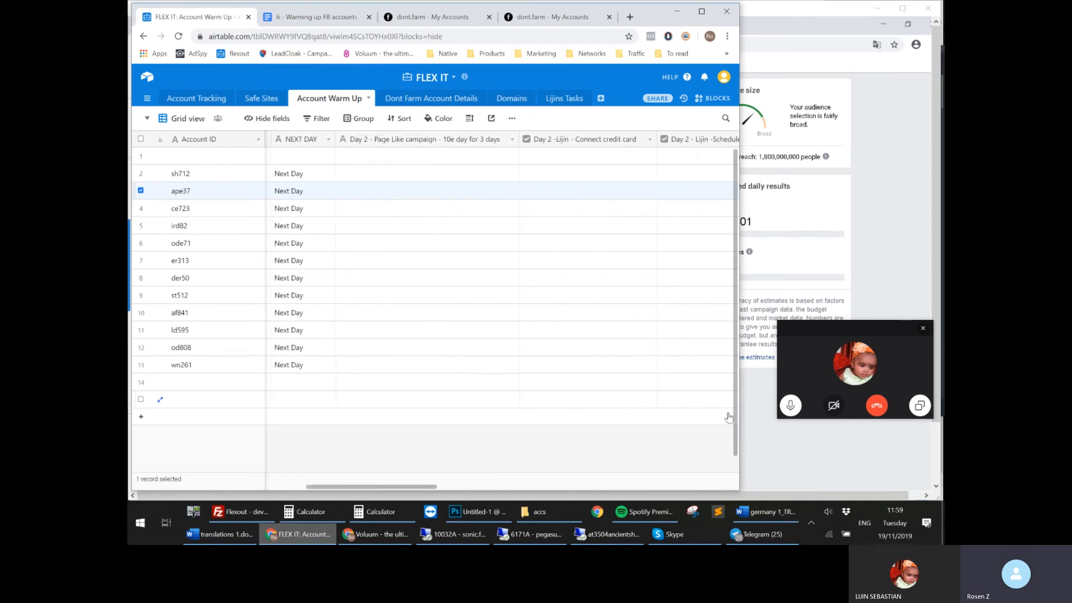
pyautogui.click(770, 448)
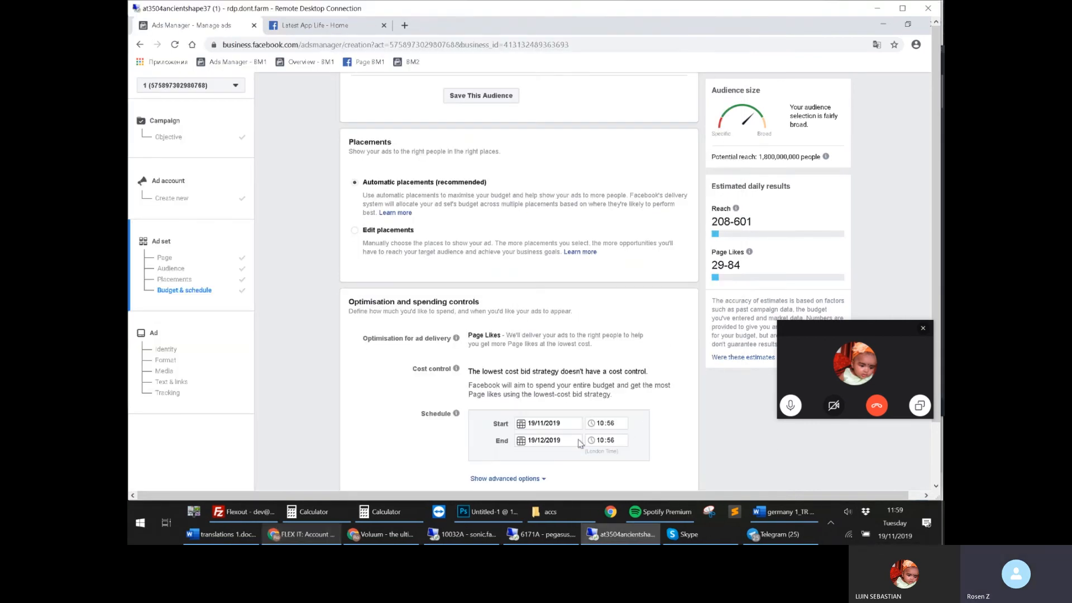
# Pick 22 December 2019 as the ad set's end date
pyautogui.click(534, 440)
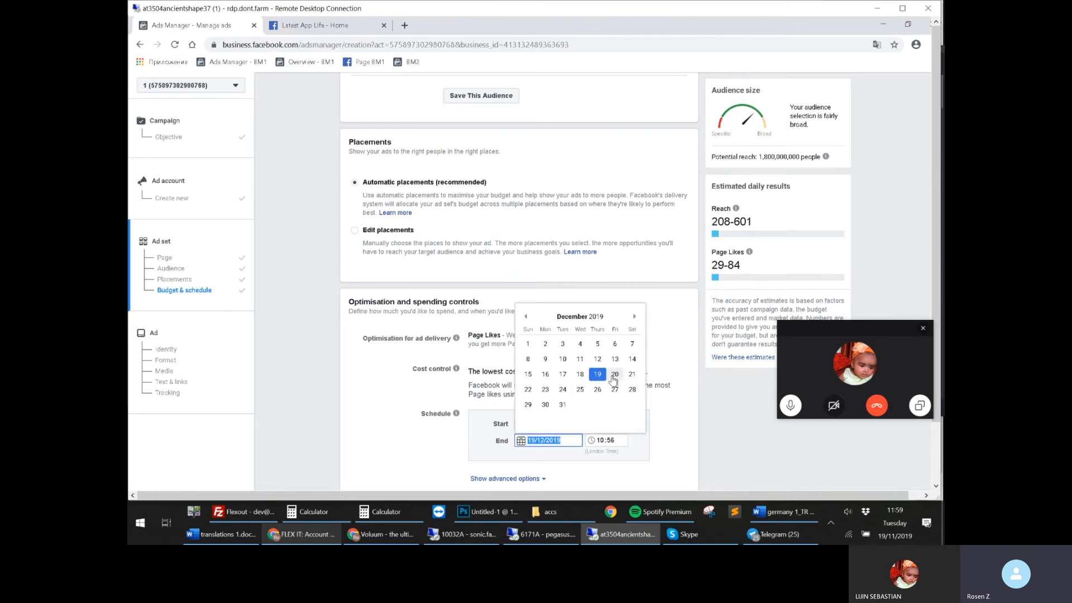
pyautogui.click(527, 390)
pyautogui.click(574, 405)
pyautogui.scroll(-2, 574, 392)
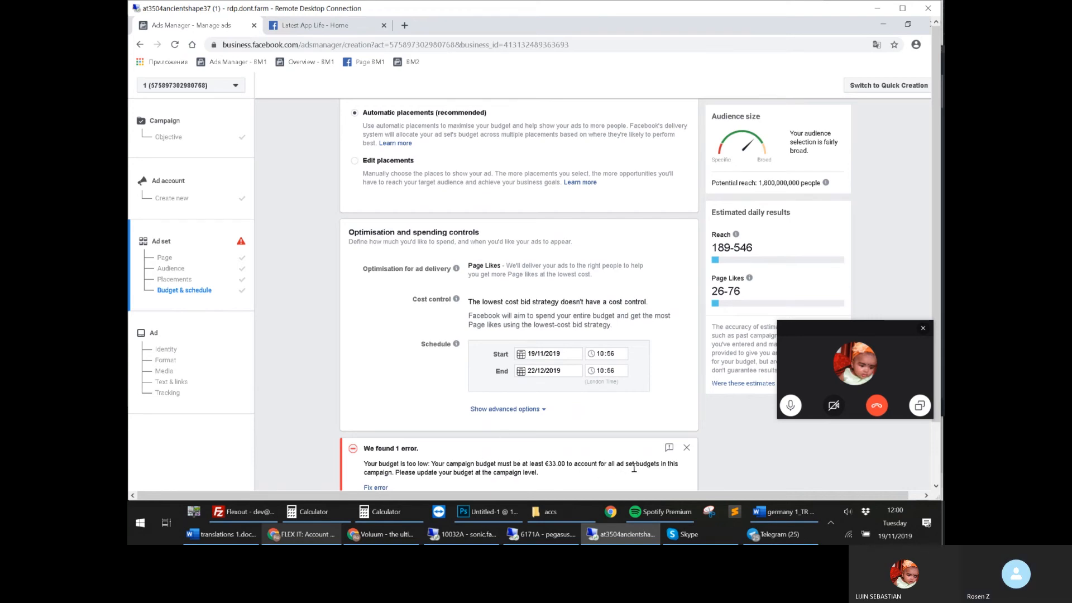
pyautogui.scroll(-1, 489, 476)
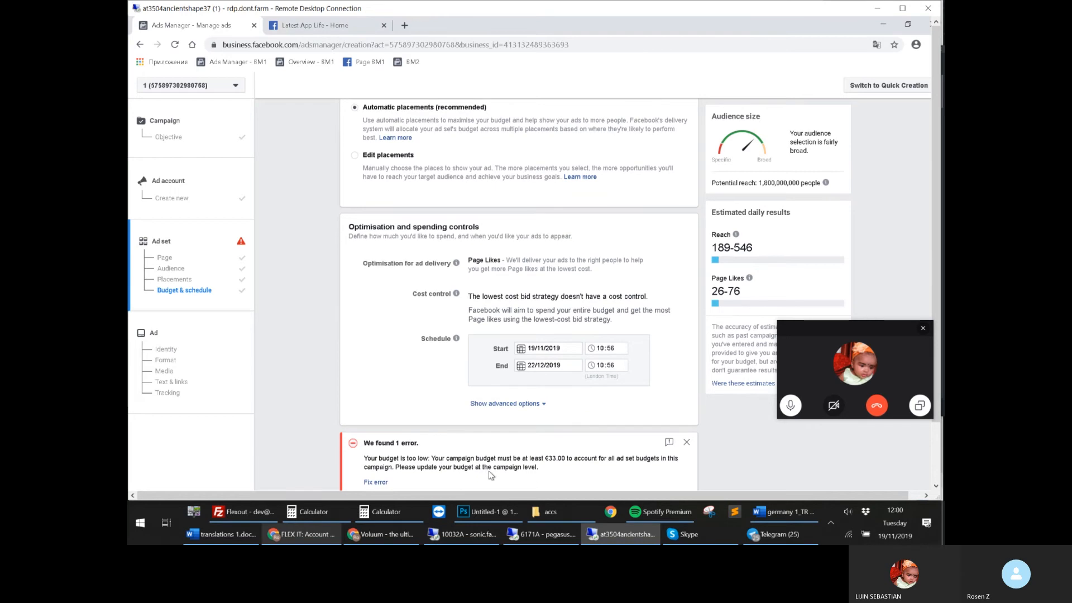
# Re-select 22 December as the end date and close the budget-too-low error notice
pyautogui.click(538, 366)
pyautogui.click(632, 443)
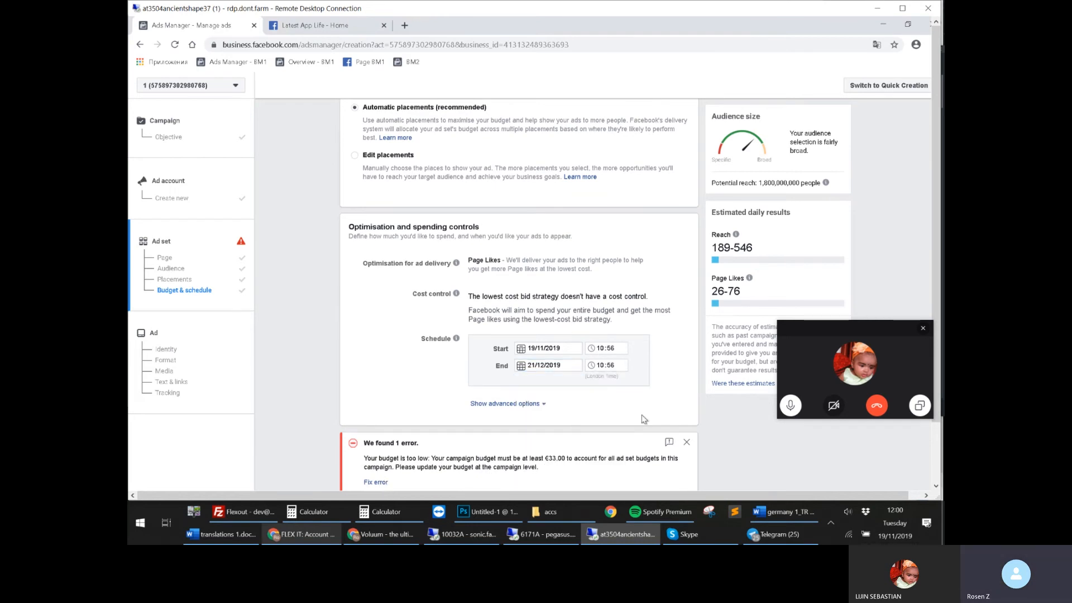
pyautogui.click(543, 364)
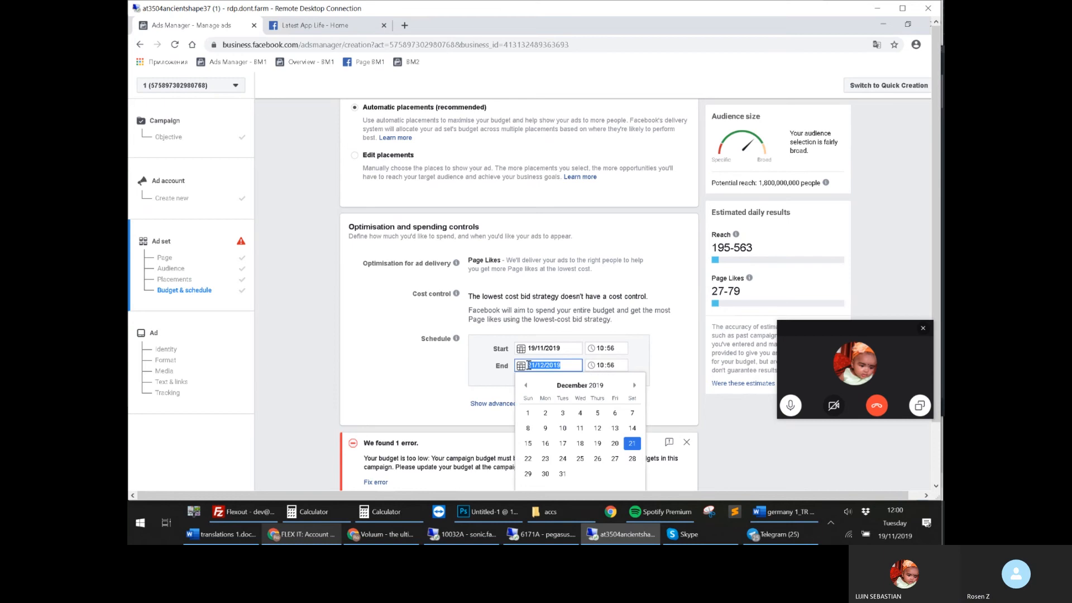
pyautogui.click(527, 463)
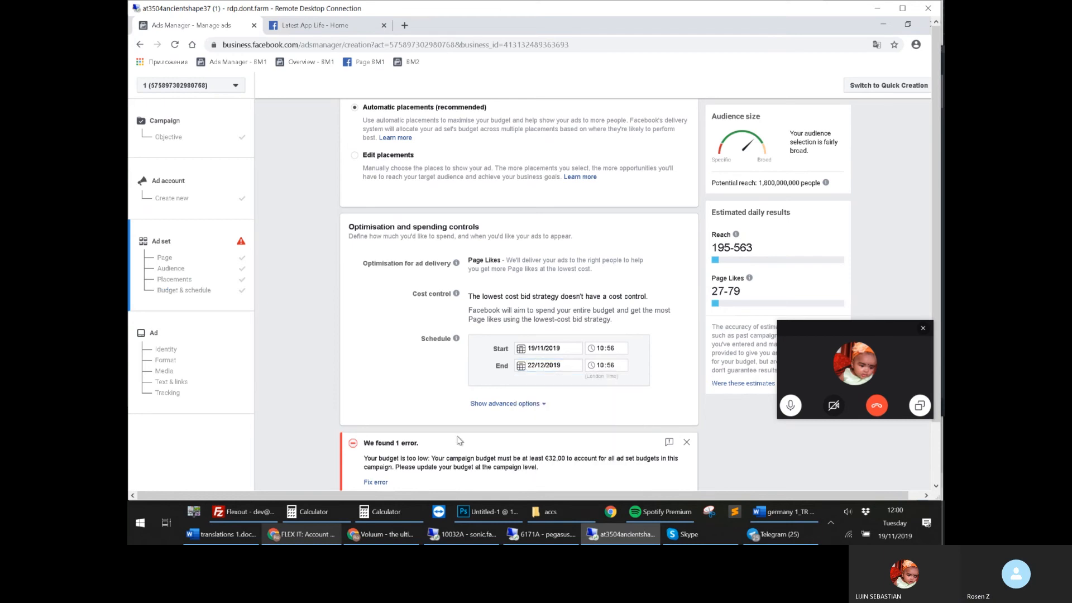
pyautogui.click(686, 442)
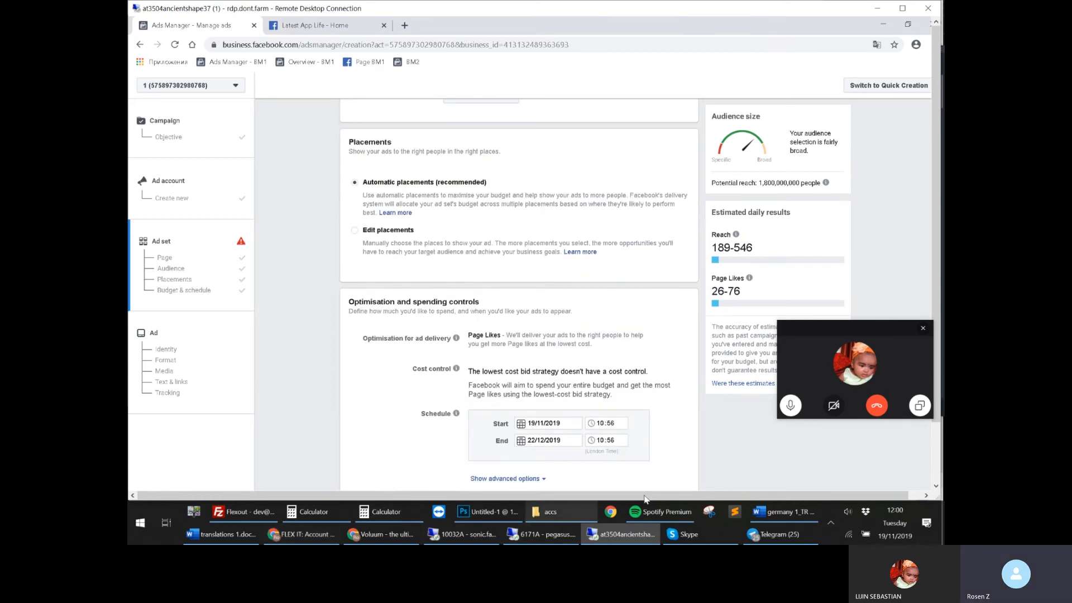
pyautogui.click(937, 464)
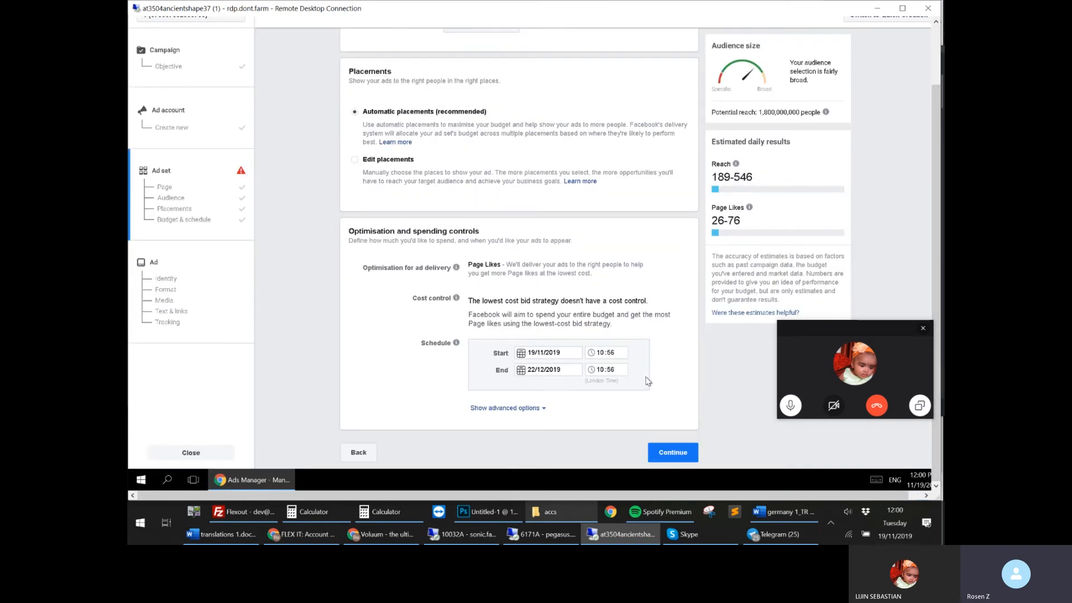
# Change the ad set's end time to 13:56 on 22/12/2019
pyautogui.click(548, 371)
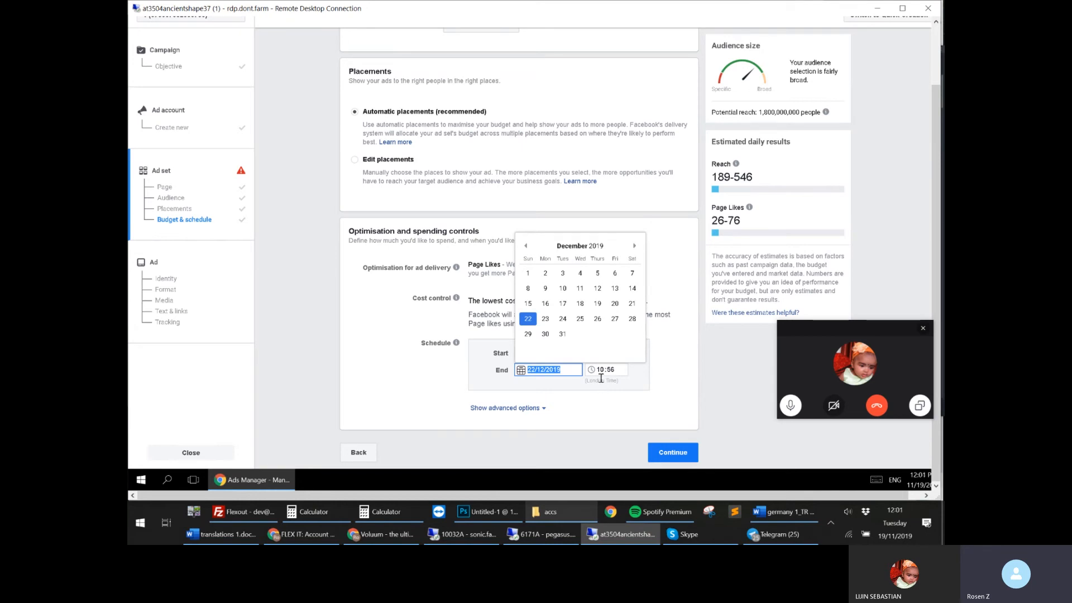
pyautogui.click(602, 372)
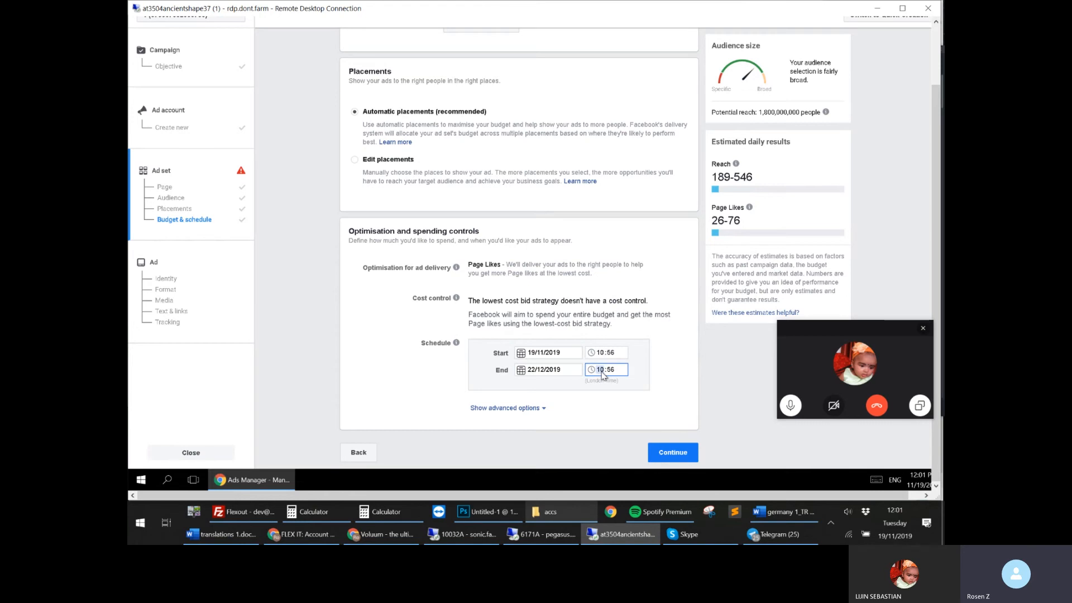
pyautogui.click(583, 407)
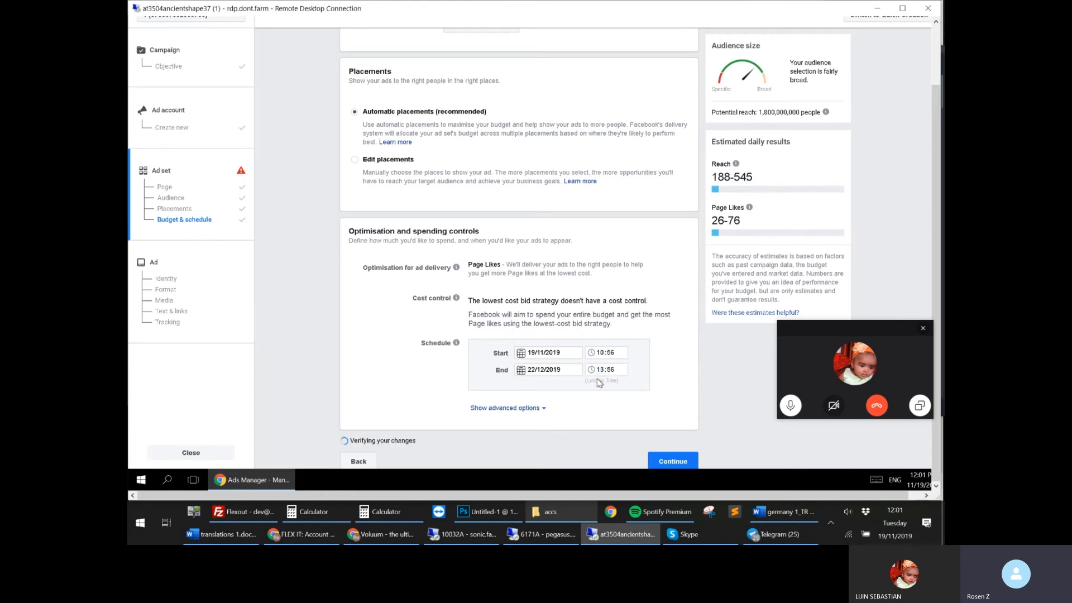
pyautogui.click(528, 371)
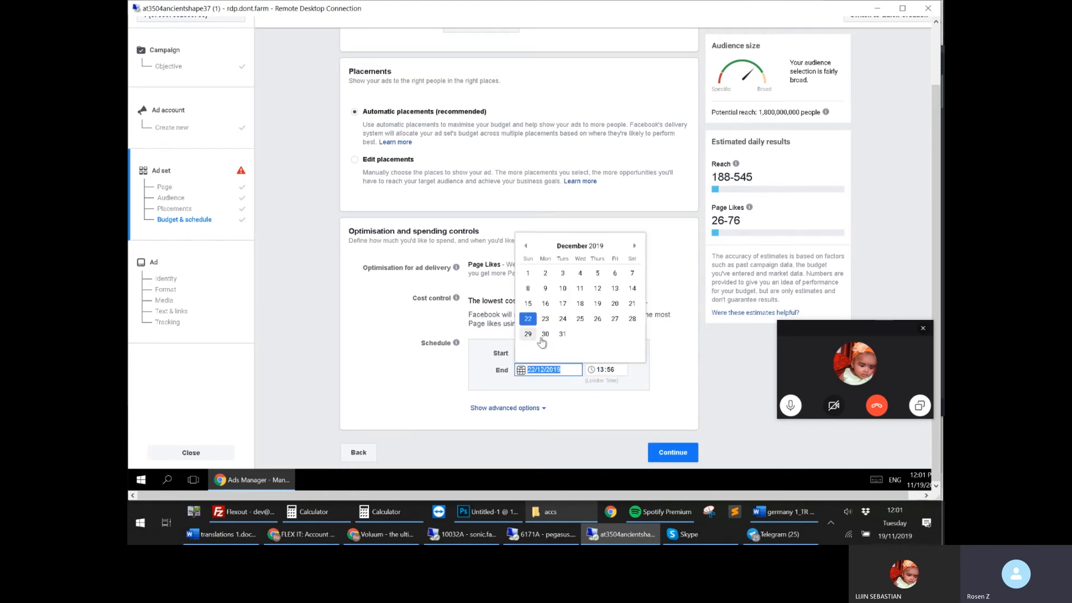
pyautogui.moveTo(686, 394); pyautogui.dragTo(647, 367)
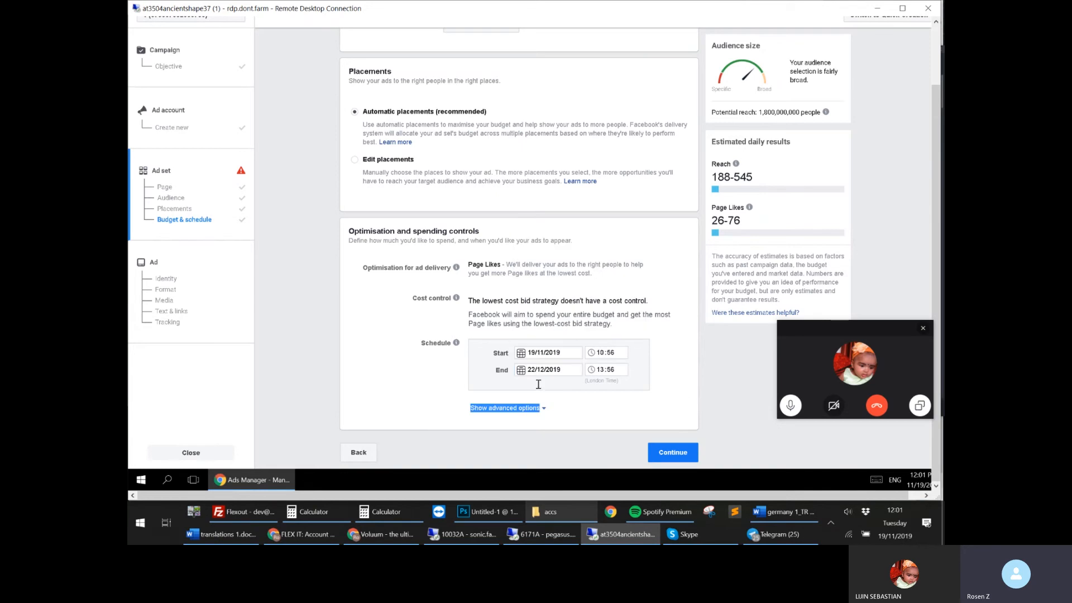
pyautogui.click(645, 380)
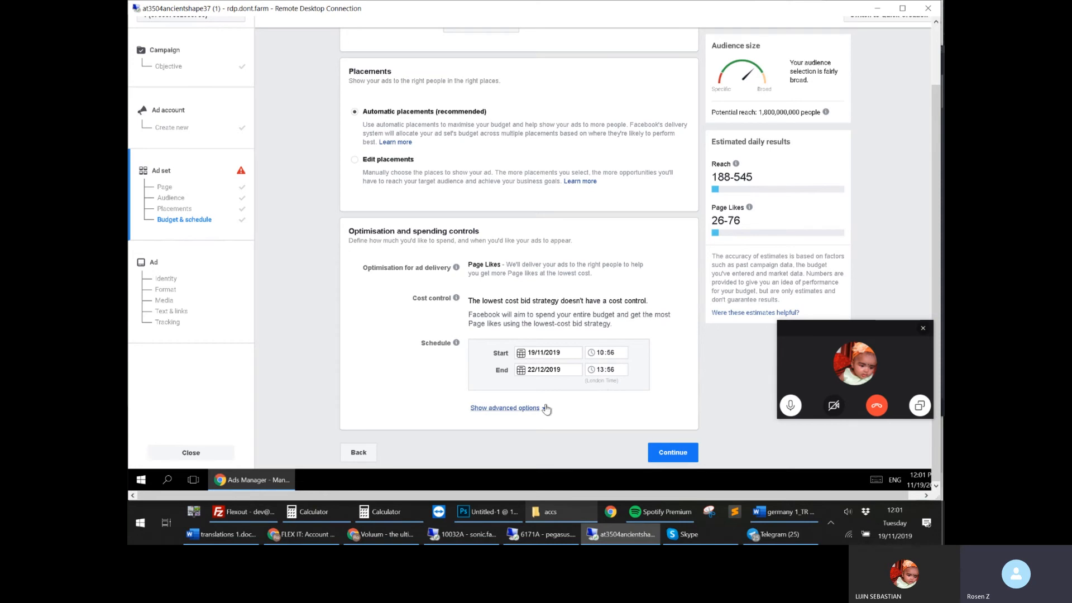
# Show the advanced budget options with spend limits and charging by Impression
pyautogui.scroll(12, 630, 207)
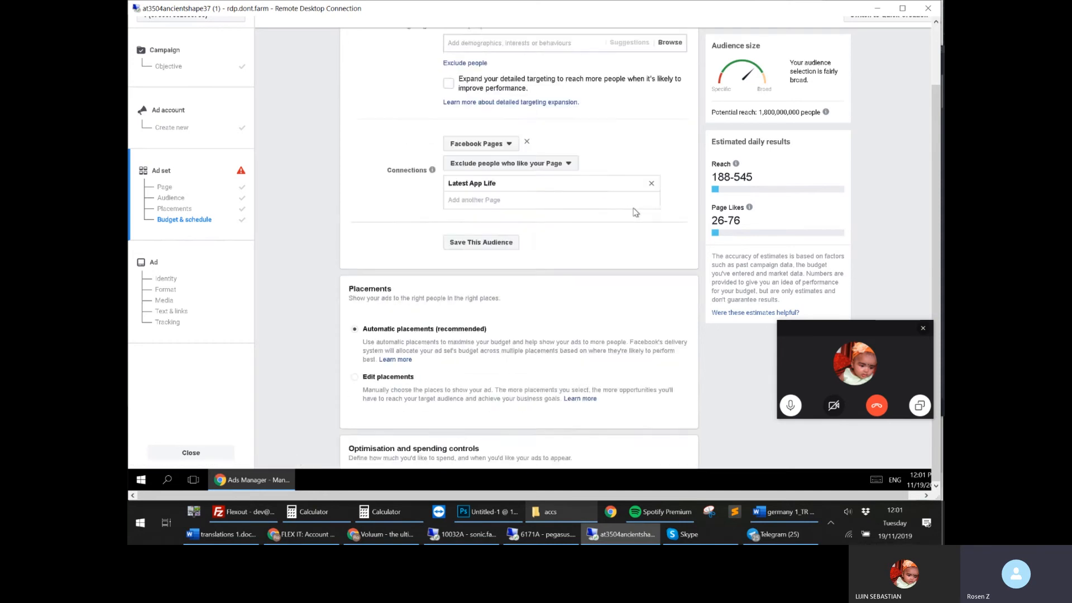
pyautogui.scroll(-12, 509, 141)
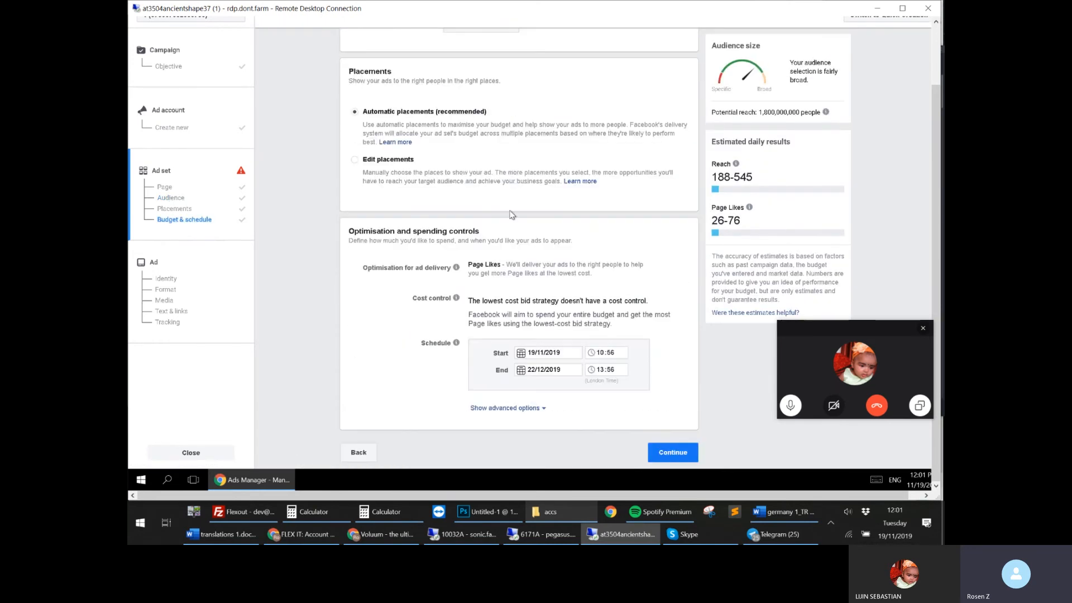
pyautogui.click(505, 407)
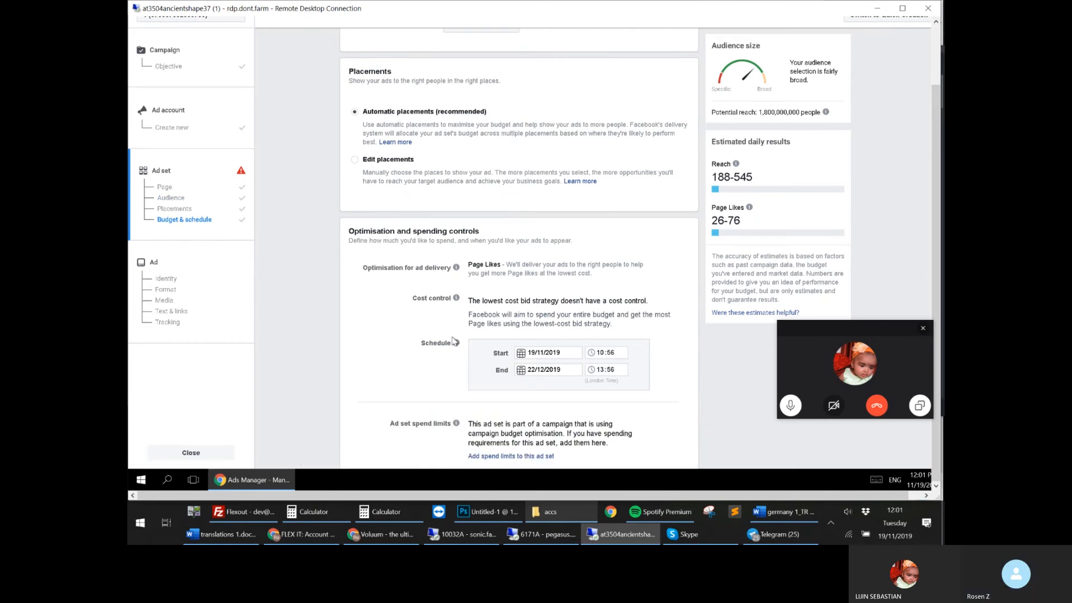
pyautogui.scroll(-2, 447, 341)
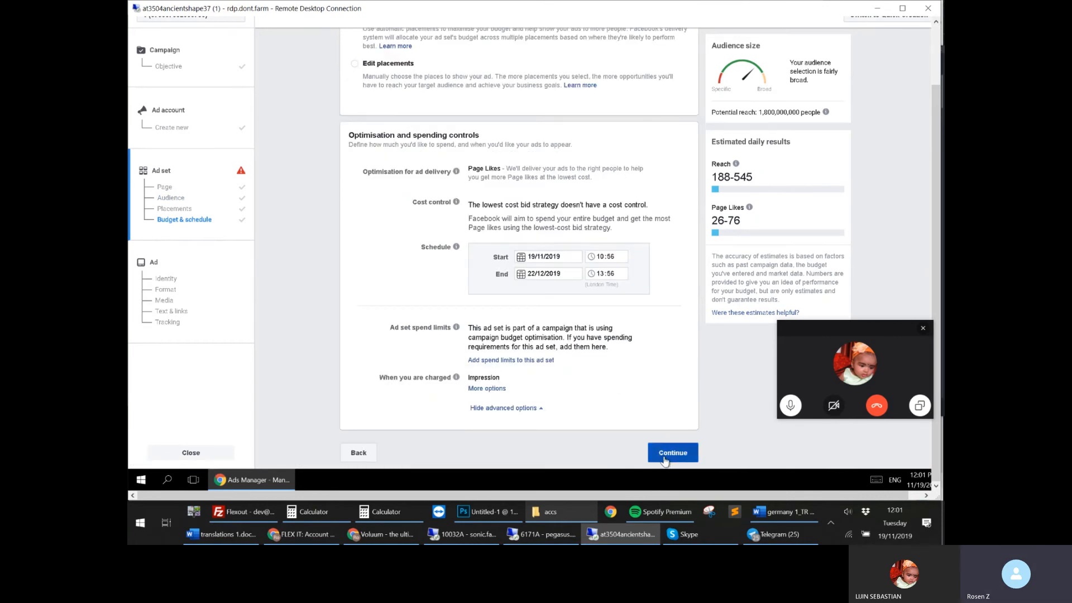
# Finish the ad set and continue to the ad setup
pyautogui.click(663, 455)
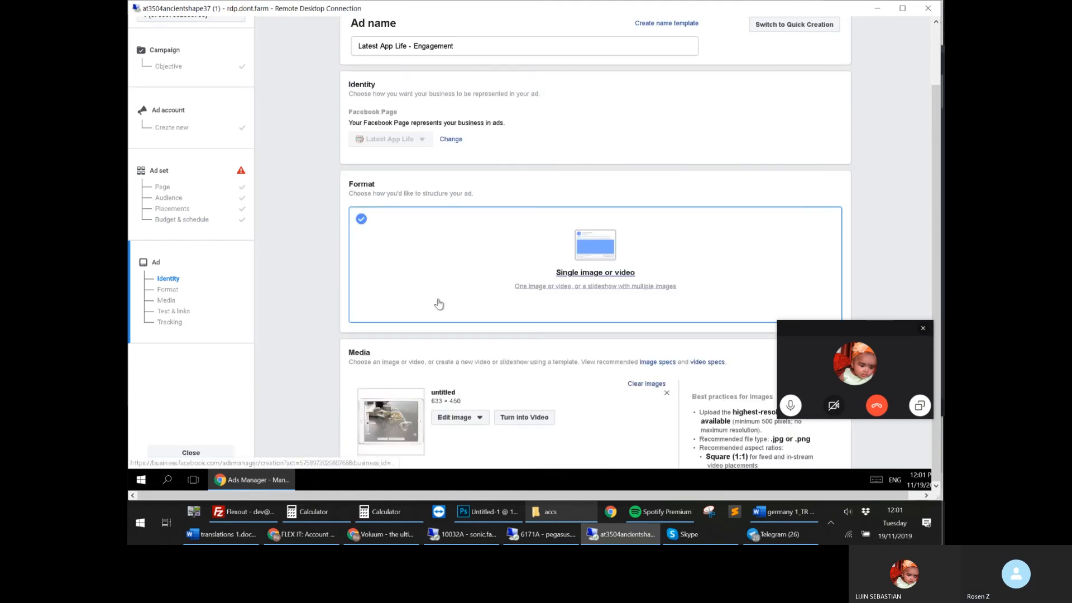
pyautogui.scroll(-2, 360, 347)
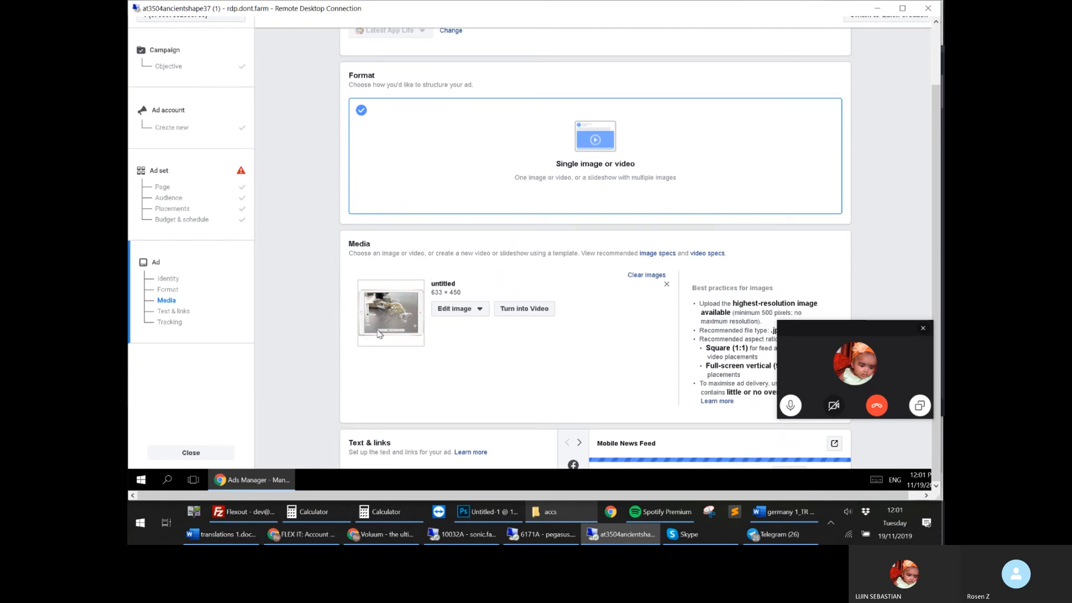
pyautogui.scroll(2, 688, 186)
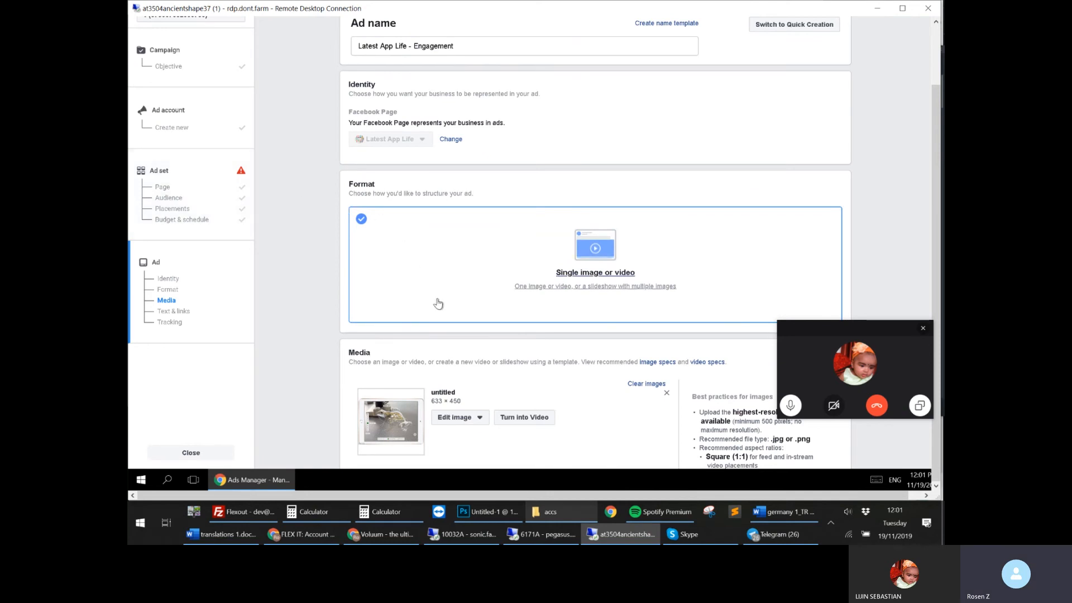
pyautogui.scroll(-3, 438, 297)
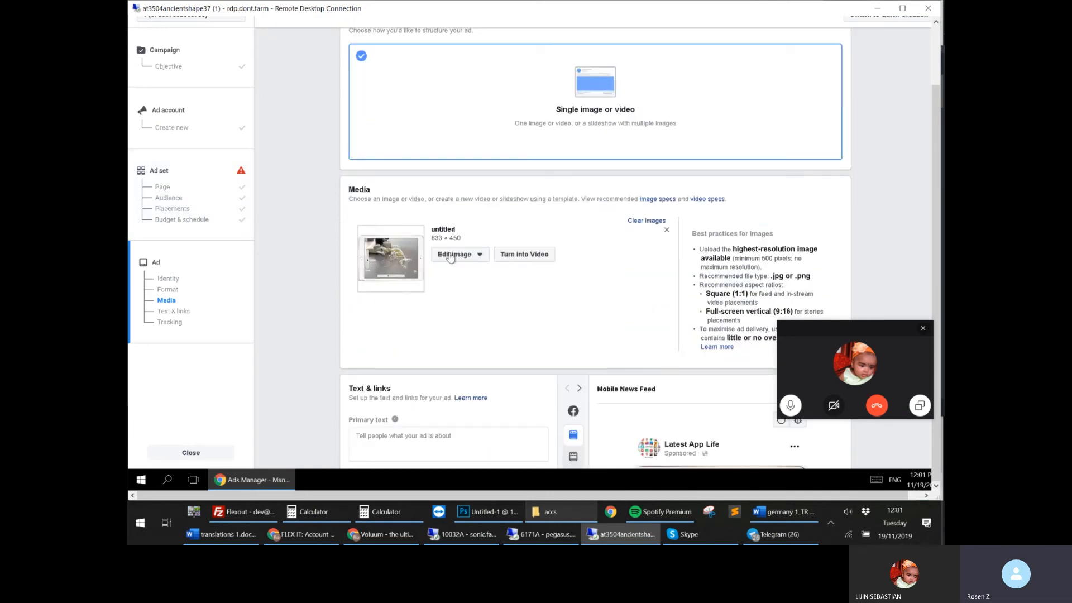
# Set the untitled 633 × 450 library image as the ad's single-image media
pyautogui.click(452, 258)
pyautogui.click(453, 274)
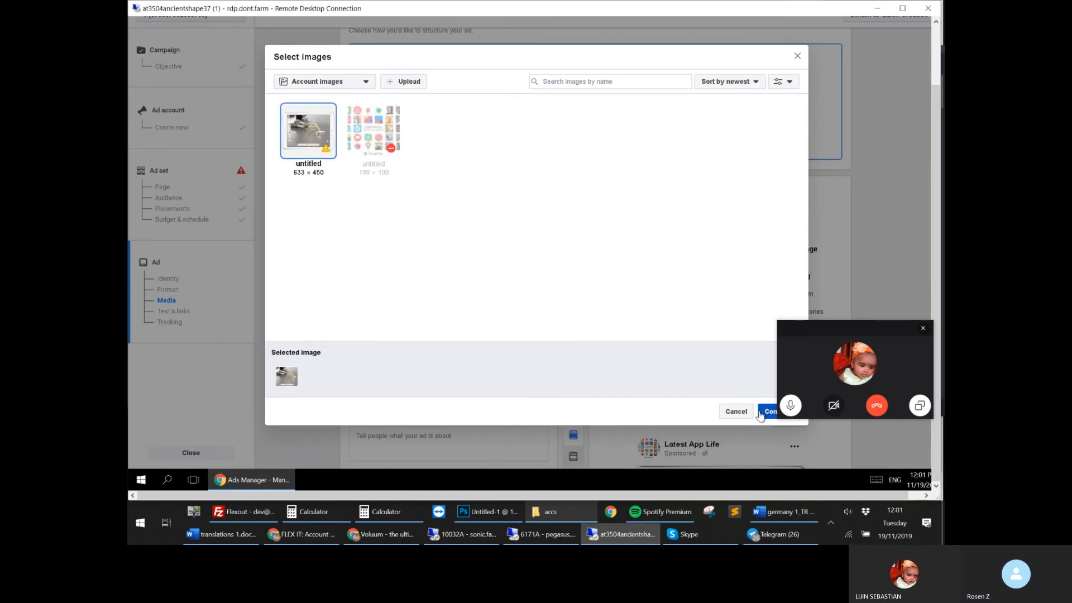
pyautogui.click(768, 411)
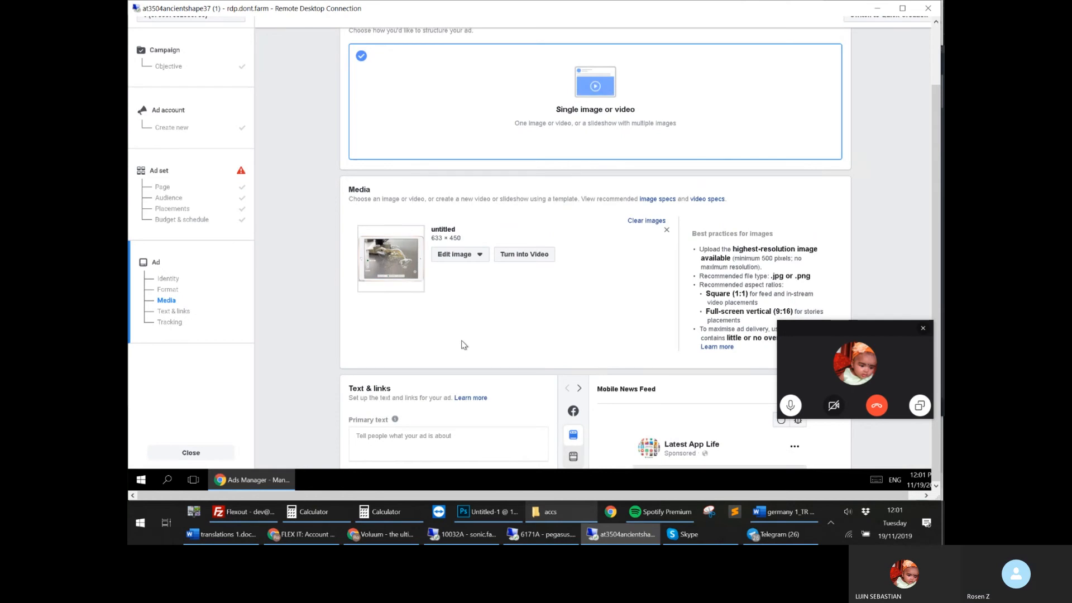
pyautogui.scroll(-5, 503, 349)
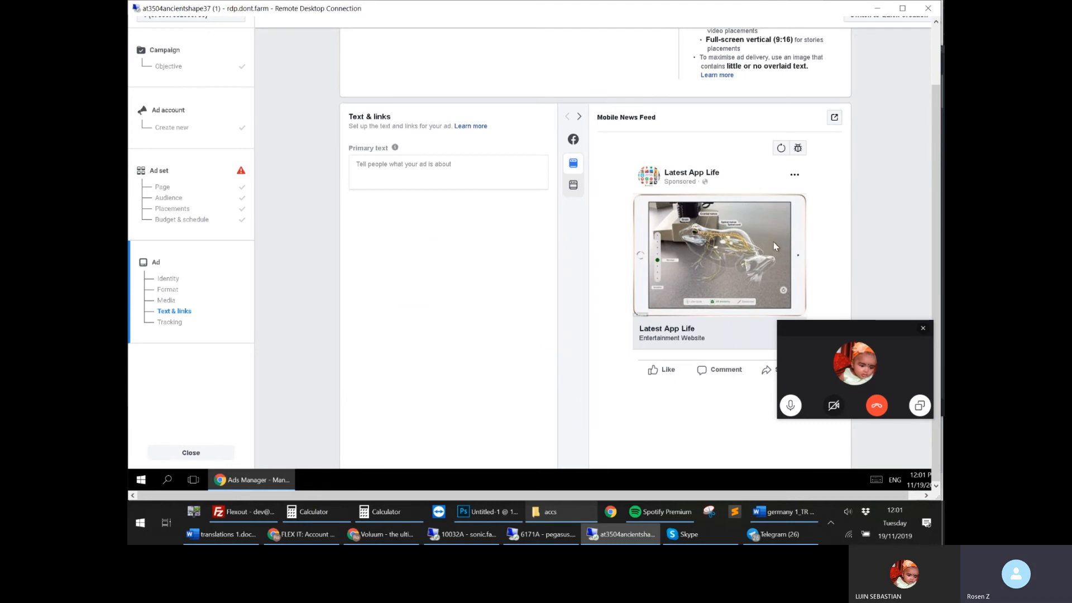
pyautogui.scroll(-2, 527, 234)
pyautogui.scroll(3, 625, 223)
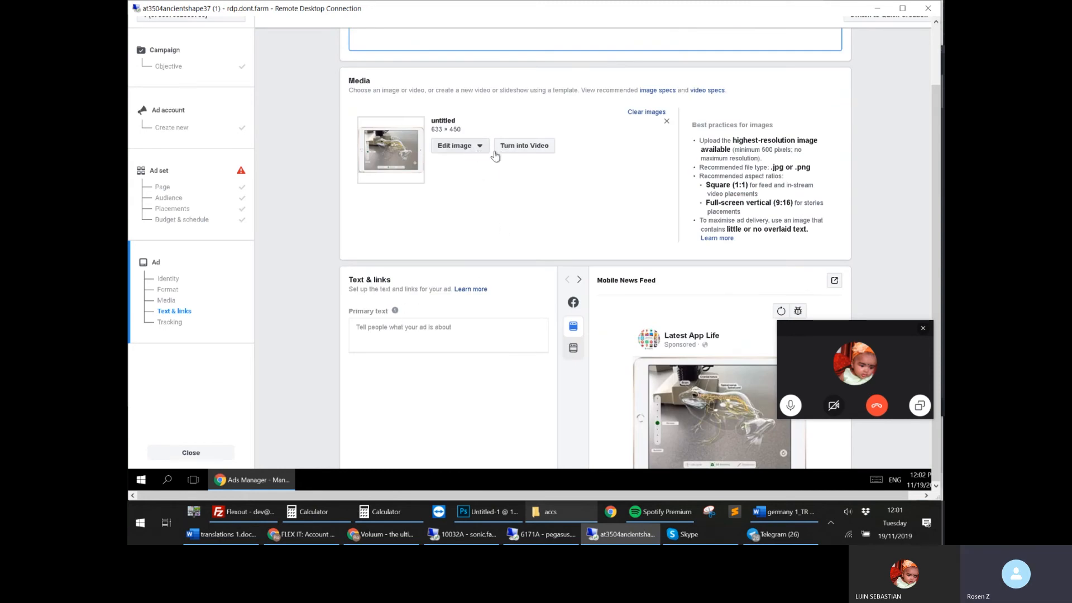
# Write primary text: 'Learn about the latest apps from around…' plus 'If you love technology this page is for you!'
pyautogui.click(434, 329)
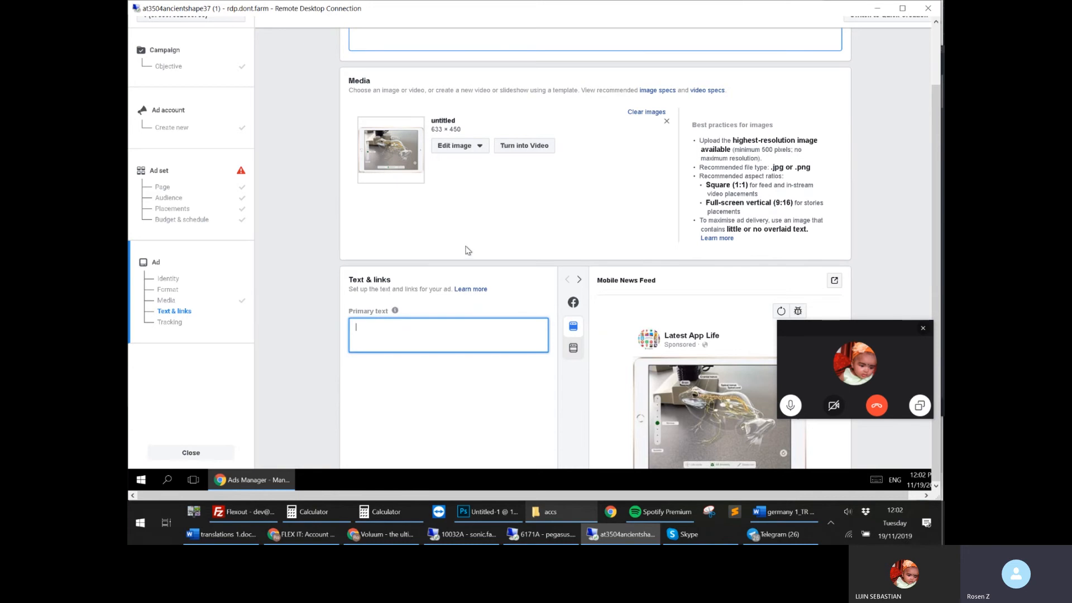
pyautogui.scroll(-2, 469, 248)
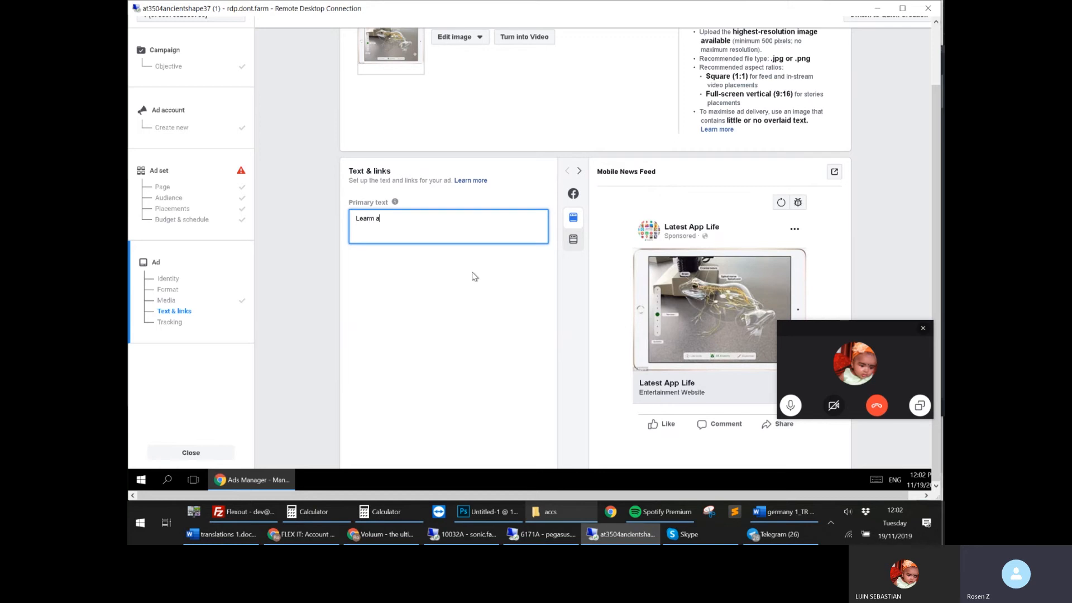
pyautogui.write('Learm a')
pyautogui.press('BackSpace')
pyautogui.press('BackSpace')
pyautogui.write('n ')
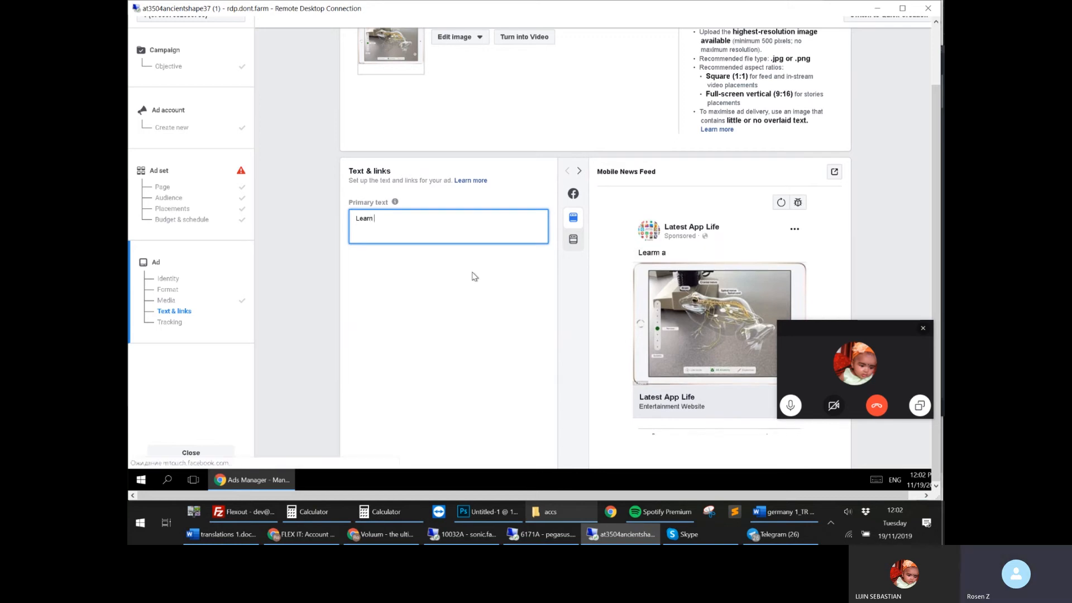
pyautogui.write('about the latest apps from around the world.')
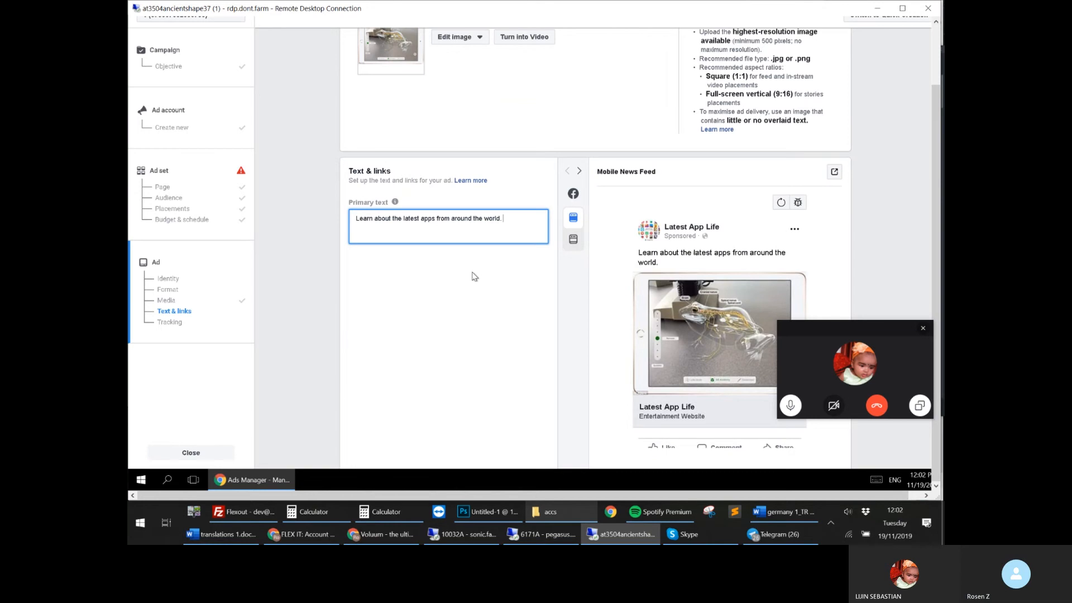
pyautogui.write('If oyu ')
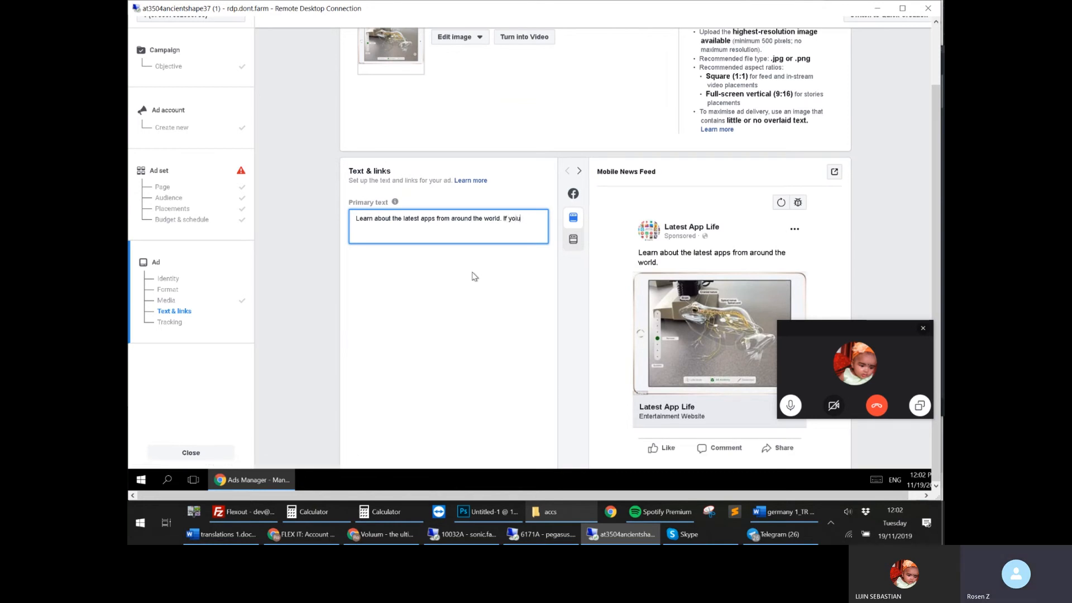
pyautogui.write('u love technology this page is for you!')
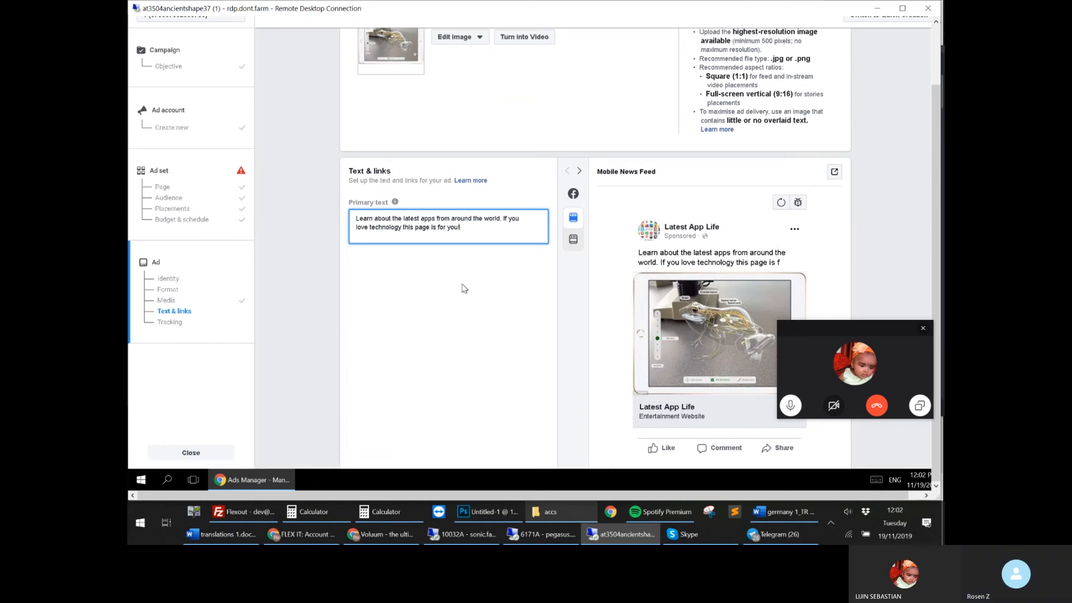
pyautogui.click(464, 288)
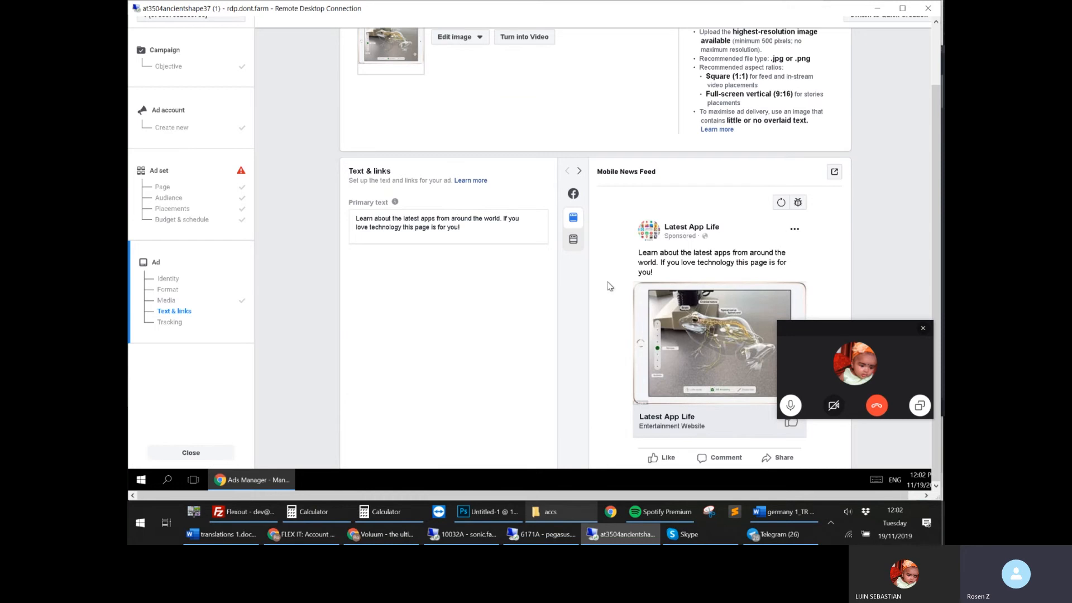
pyautogui.scroll(-3, 598, 296)
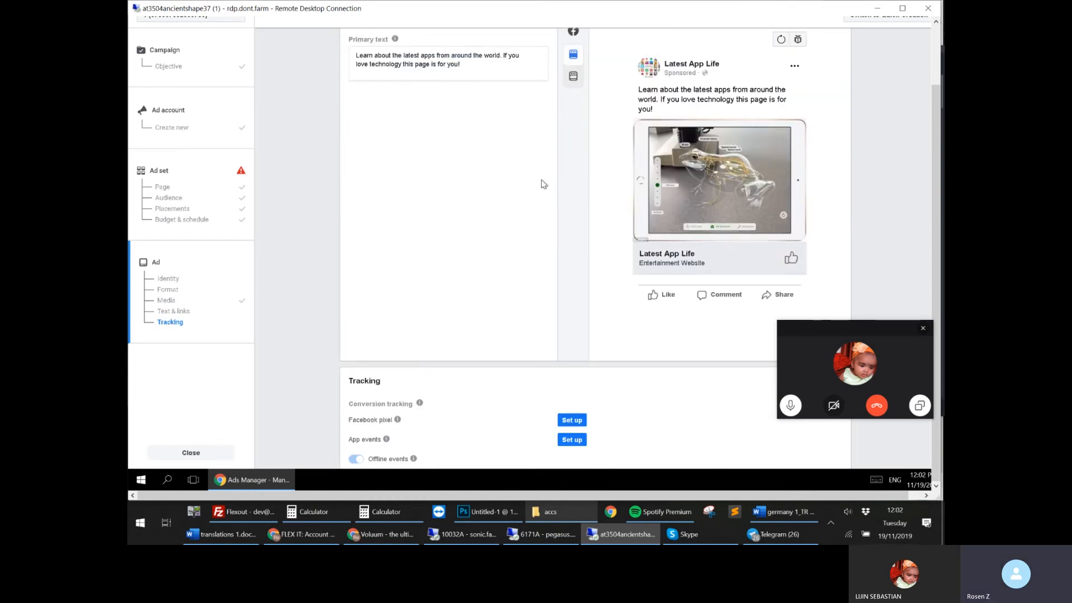
# Skip installing the Facebook pixel and confirm the campaign, ad set and ad
pyautogui.scroll(-3, 533, 179)
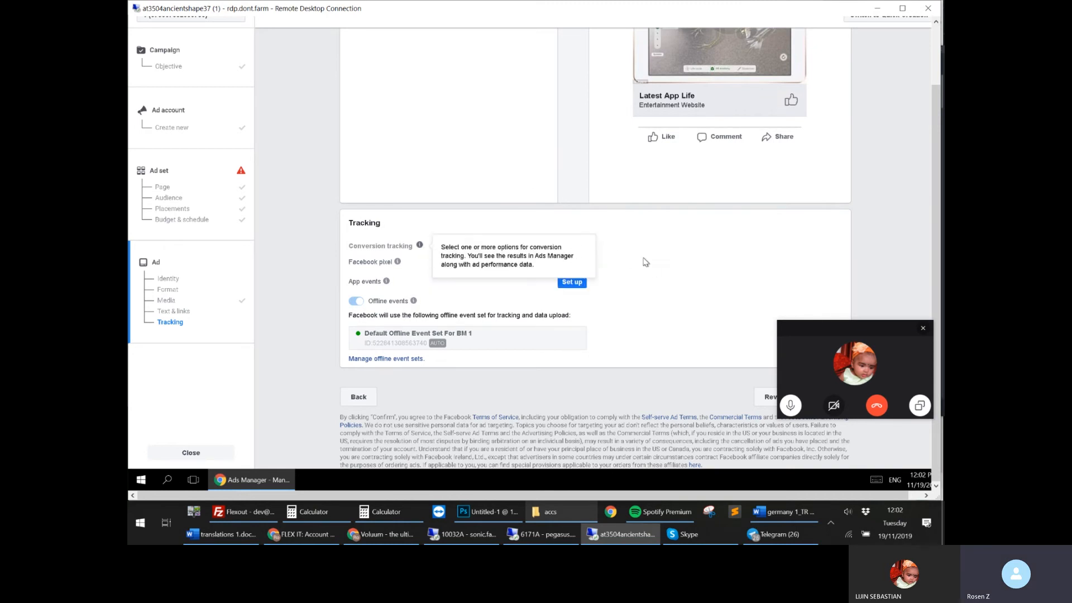
pyautogui.click(569, 263)
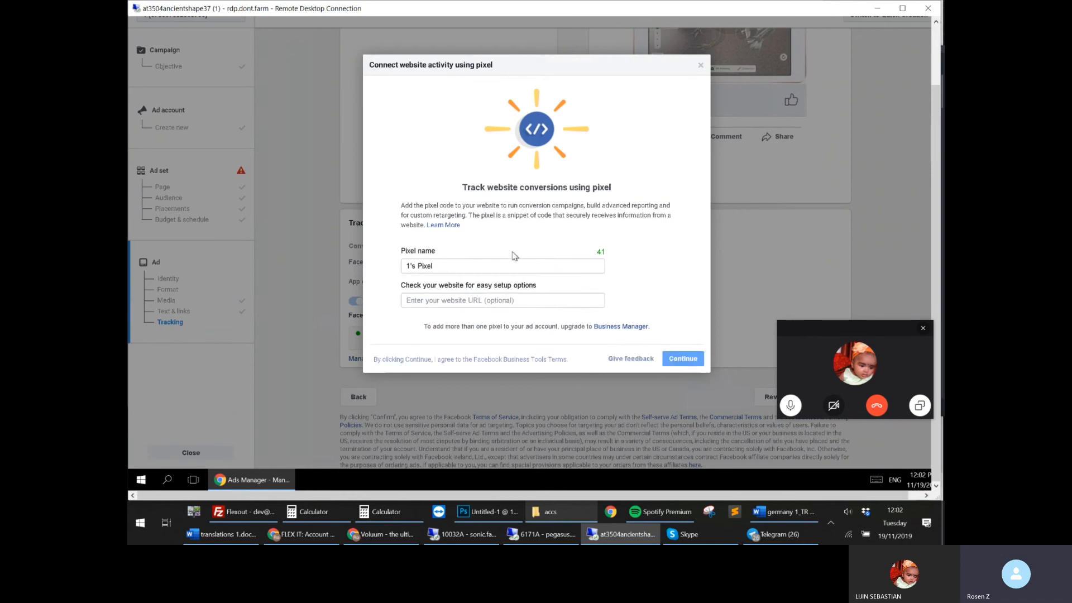
pyautogui.click(682, 361)
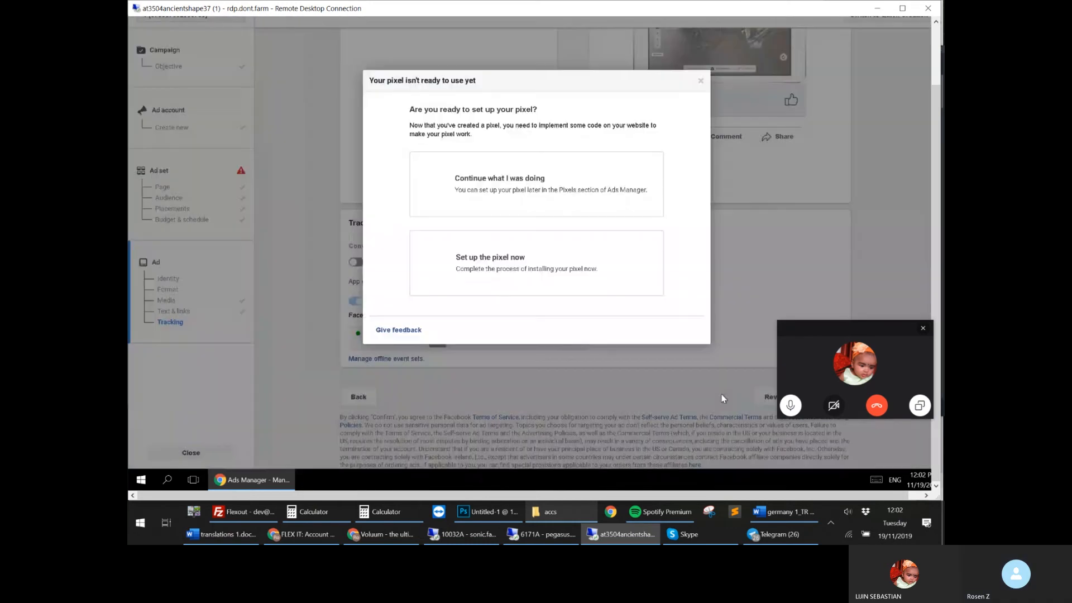
pyautogui.click(590, 196)
pyautogui.moveTo(829, 334); pyautogui.dragTo(837, 230)
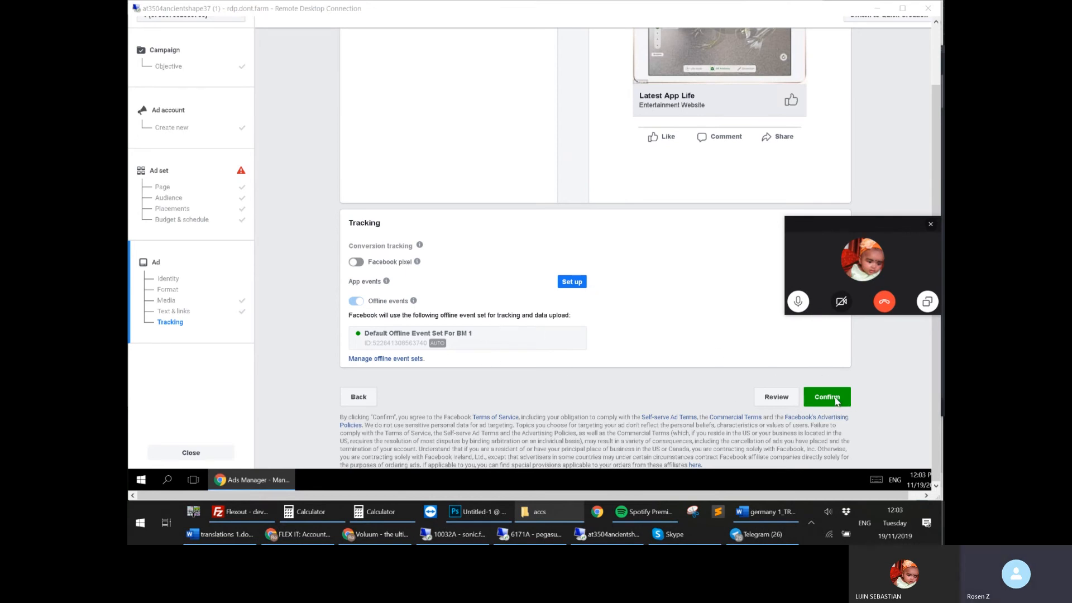
pyautogui.click(829, 399)
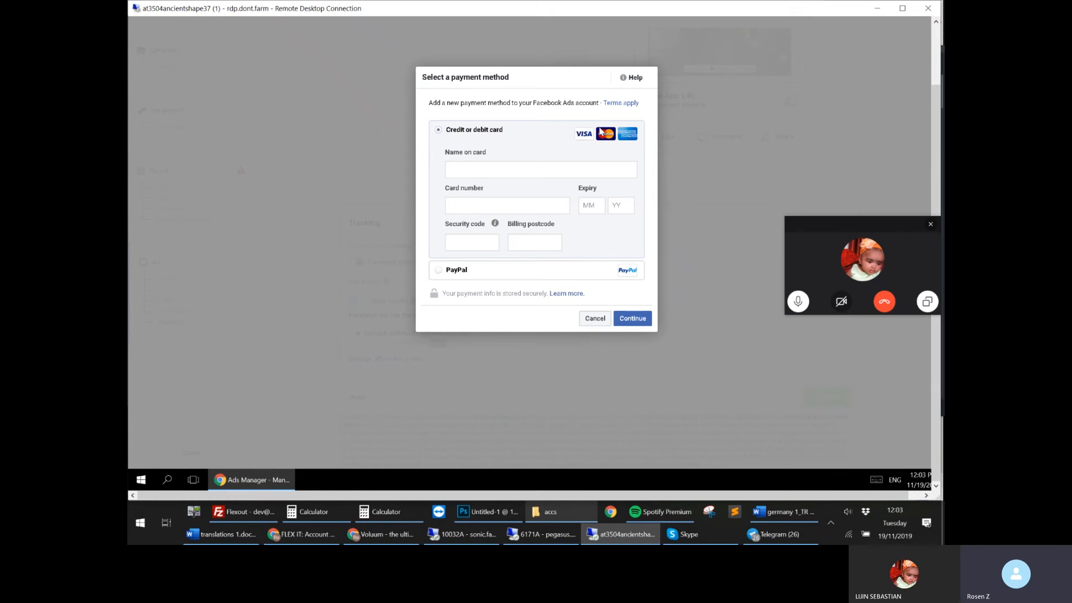
# Copy 'Latest App Life' from the Airtable sheet and paste it as the name on card
pyautogui.click(558, 171)
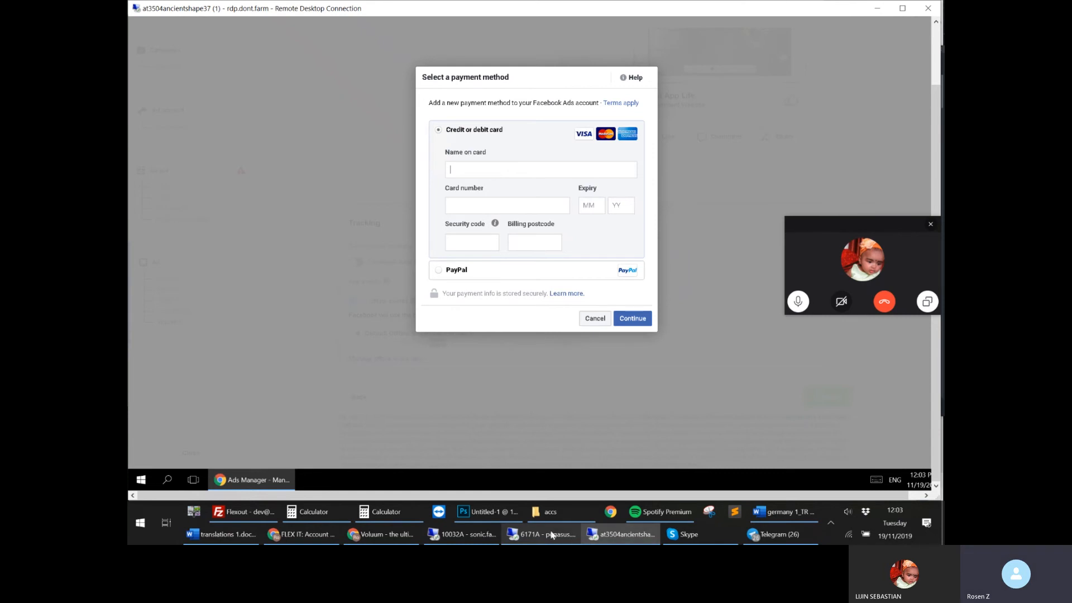
pyautogui.click(301, 535)
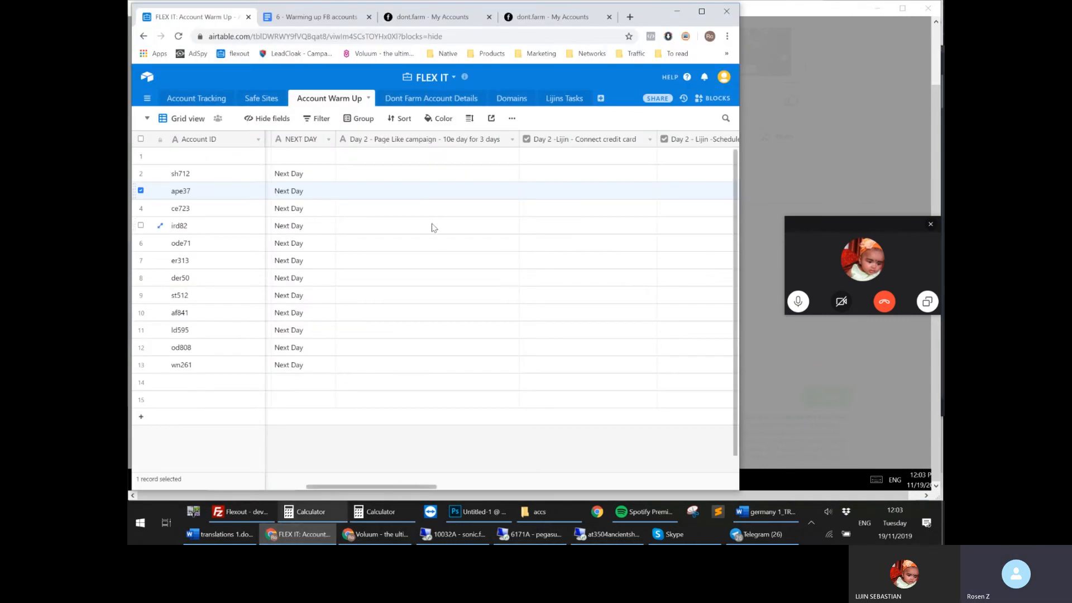
pyautogui.moveTo(432, 486); pyautogui.dragTo(311, 481)
pyautogui.click(642, 196)
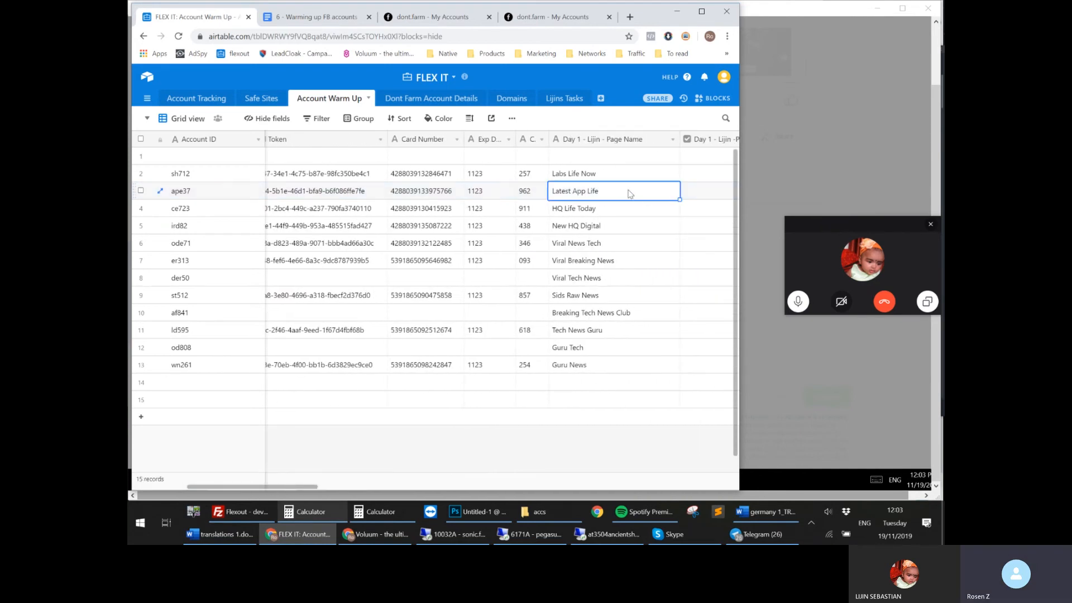
pyautogui.hotkey('ctrl', 'c')
pyautogui.hotkey('alt', 'Tab')
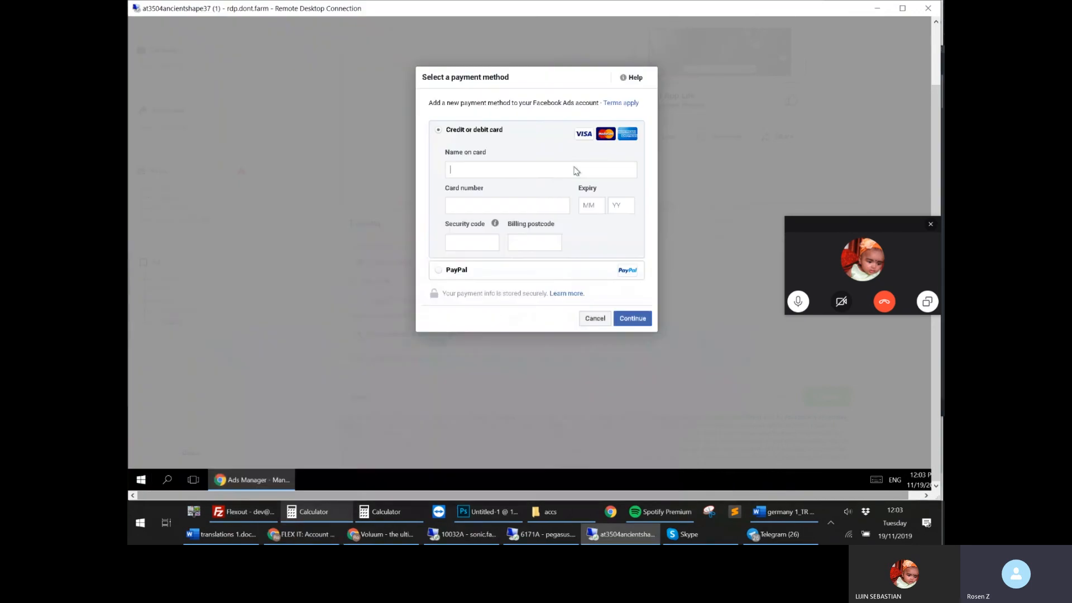
pyautogui.click(532, 170)
pyautogui.hotkey('ctrl', 'v')
# Switch between the Airtable, Facebook payment form and Voluum dashboard windows
pyautogui.hotkey('alt', 'Tab')
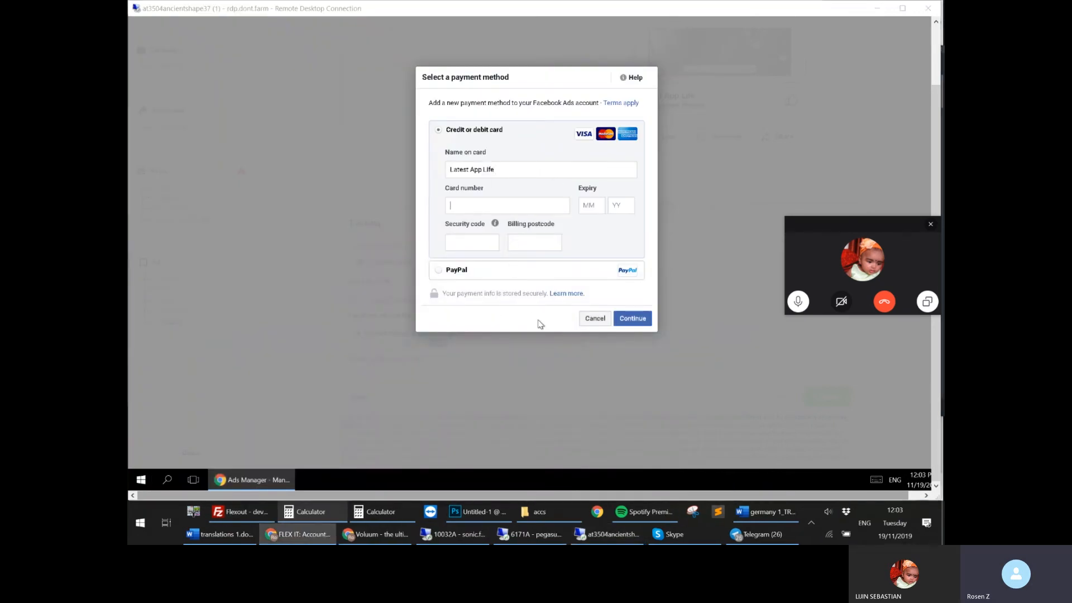
pyautogui.click(600, 527)
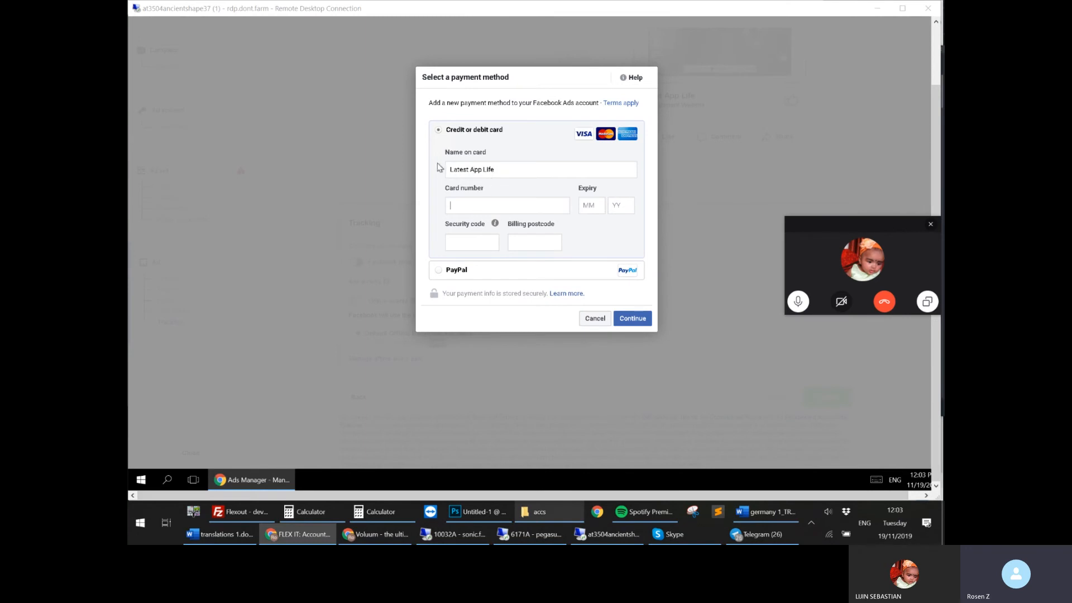
pyautogui.click(382, 535)
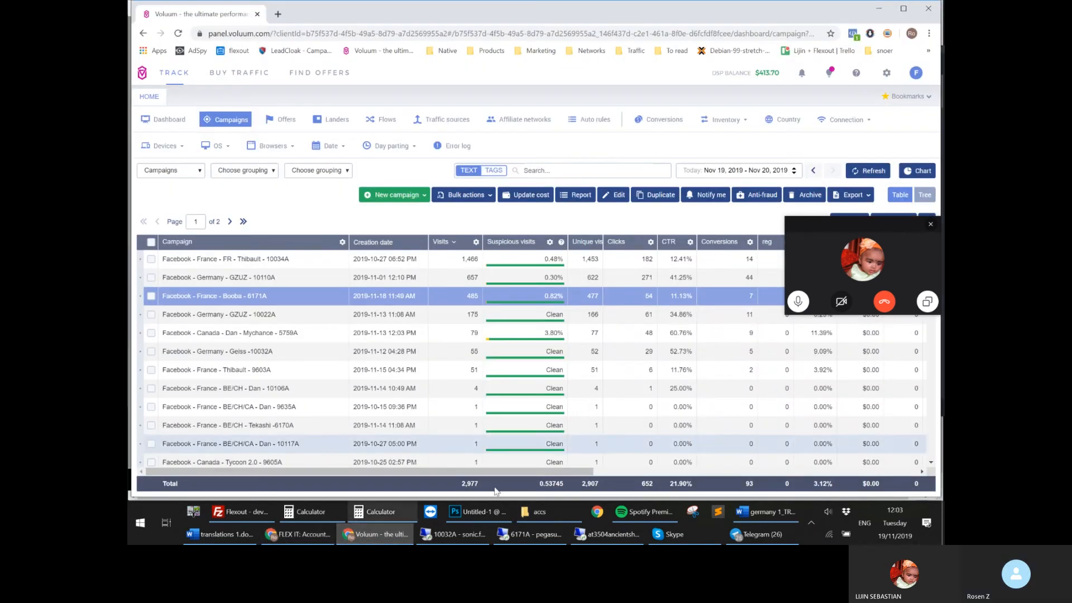
# Copy the card number from Airtable and paste it into the payment form's Card number
pyautogui.click(382, 540)
pyautogui.click(299, 534)
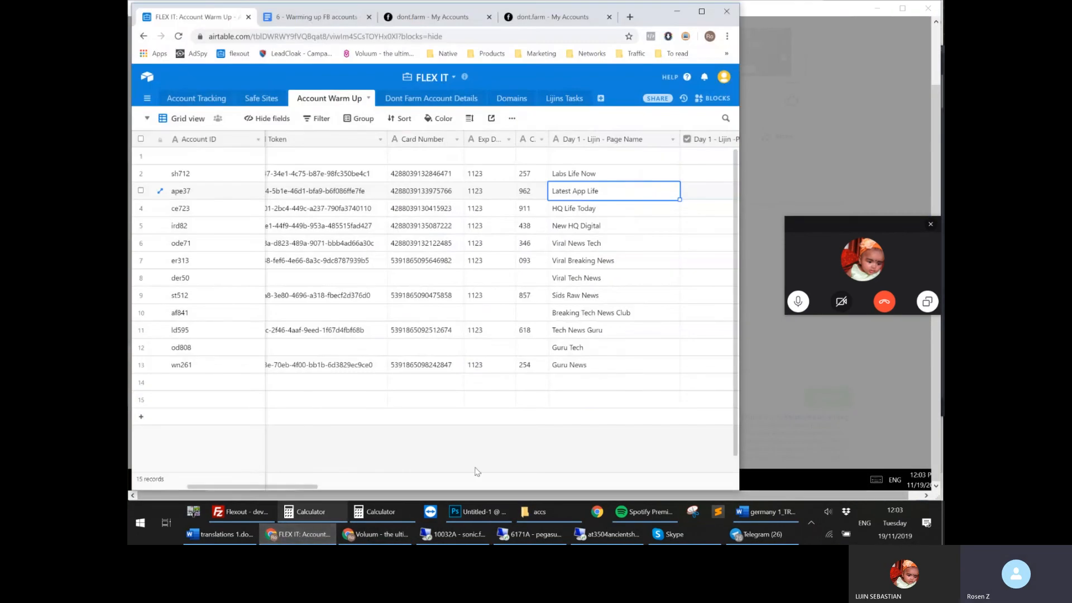
pyautogui.click(452, 192)
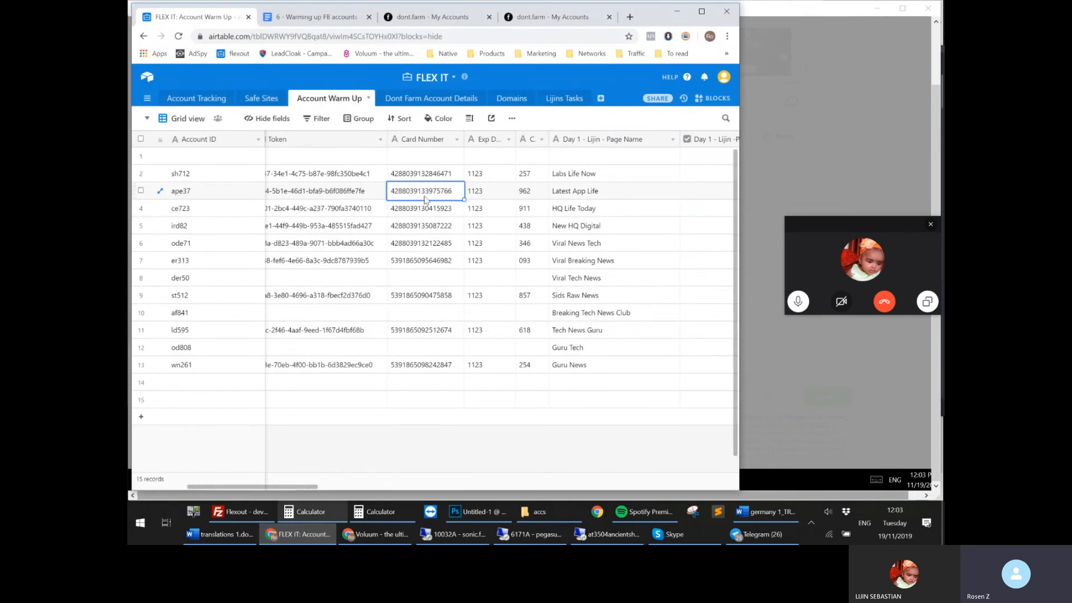
pyautogui.hotkey('ctrl', 'c')
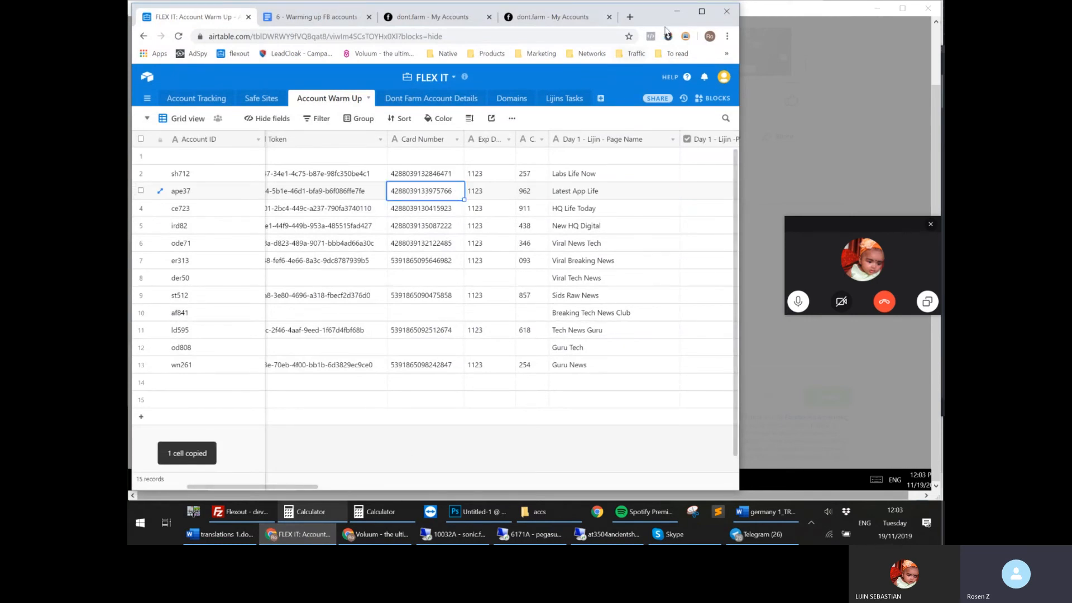
pyautogui.click(674, 15)
pyautogui.hotkey('ctrl', 'v')
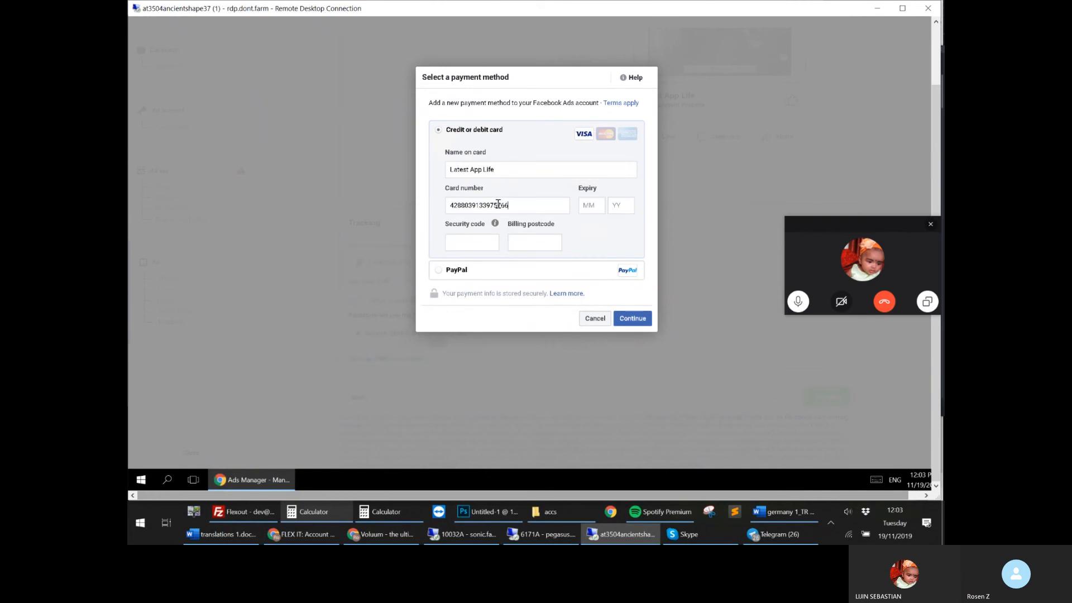
pyautogui.hotkey('alt', 'Tab')
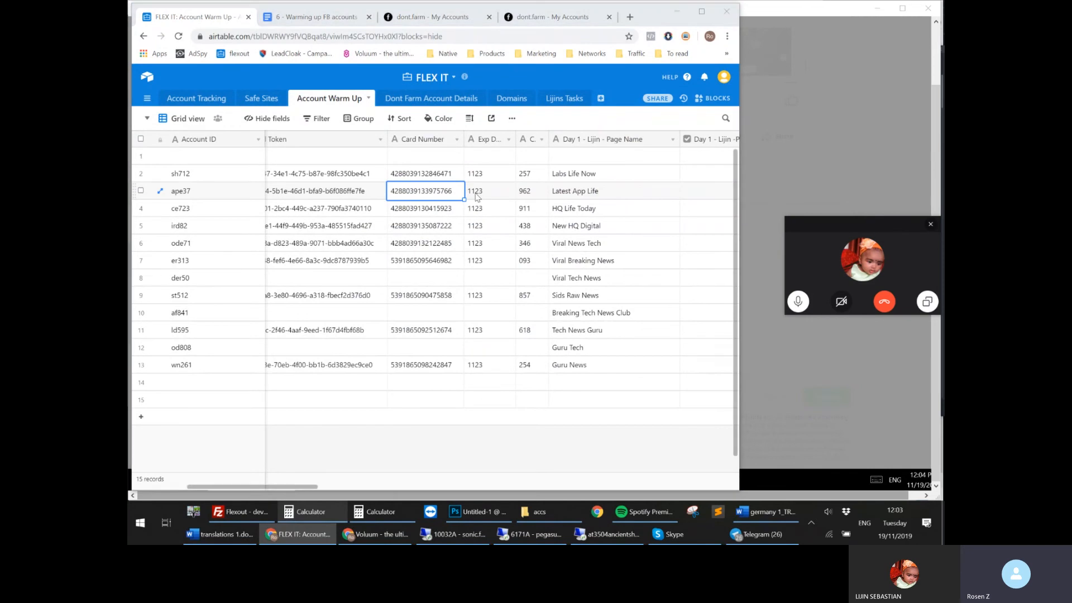
pyautogui.hotkey('alt', 'Tab')
# Enter the card's expiry month and the security code taken from the Airtable record
pyautogui.click(590, 206)
pyautogui.write('11')
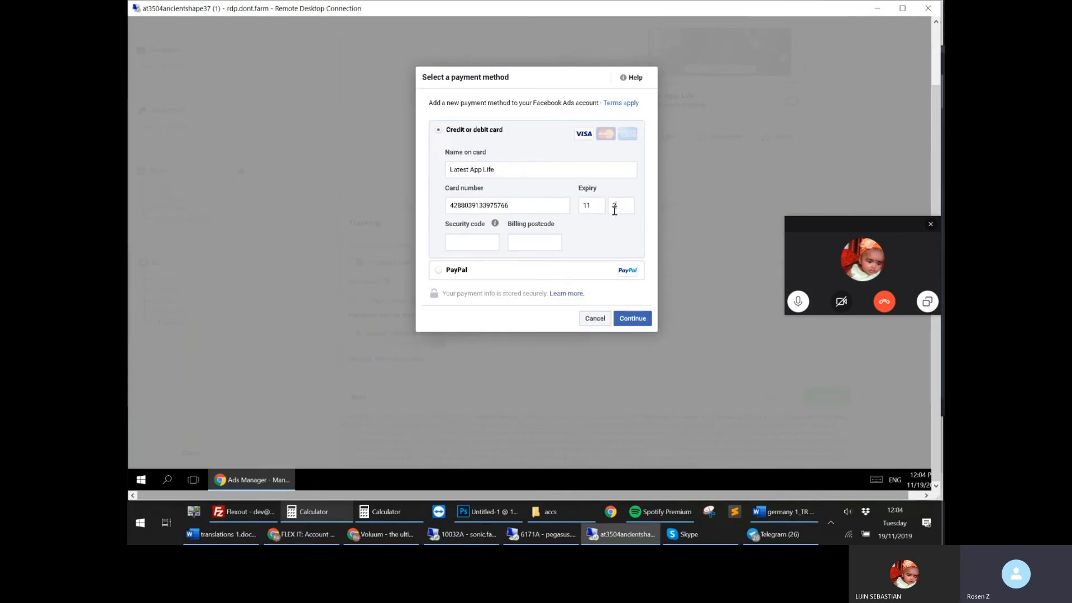
pyautogui.hotkey('alt', 'Tab')
pyautogui.click(528, 196)
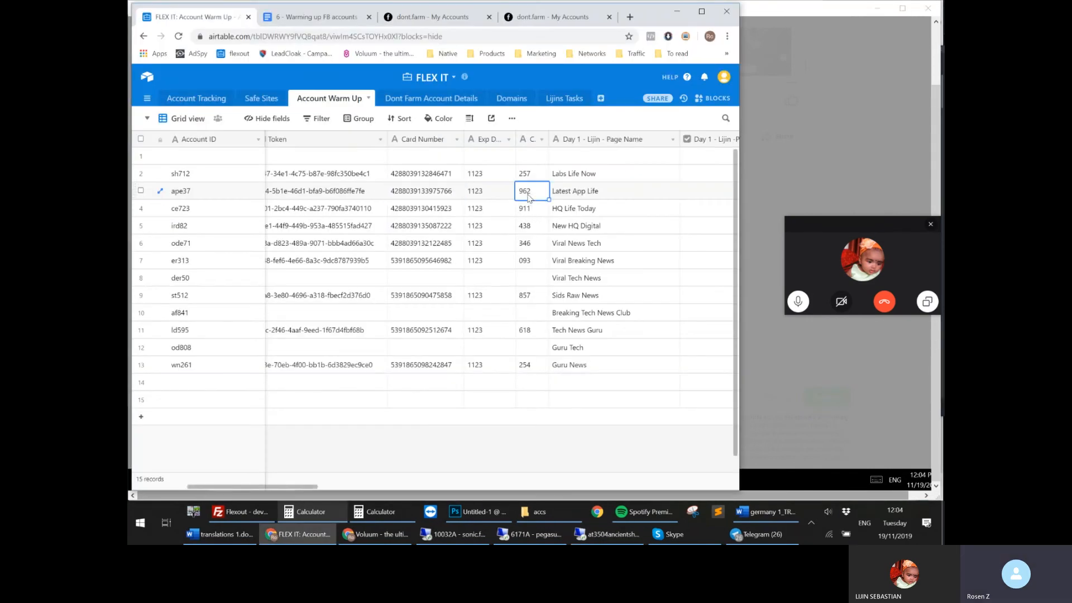
pyautogui.hotkey('alt', 'Tab')
pyautogui.click(491, 241)
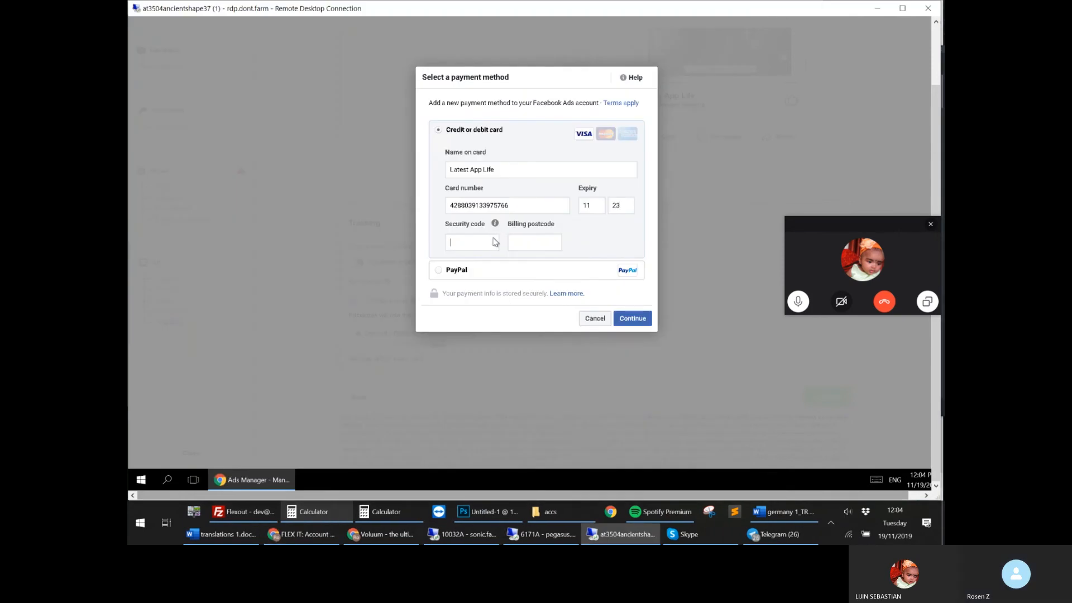
# Dismiss the suggested billing postcode and switch over to the Skype call
pyautogui.click(523, 242)
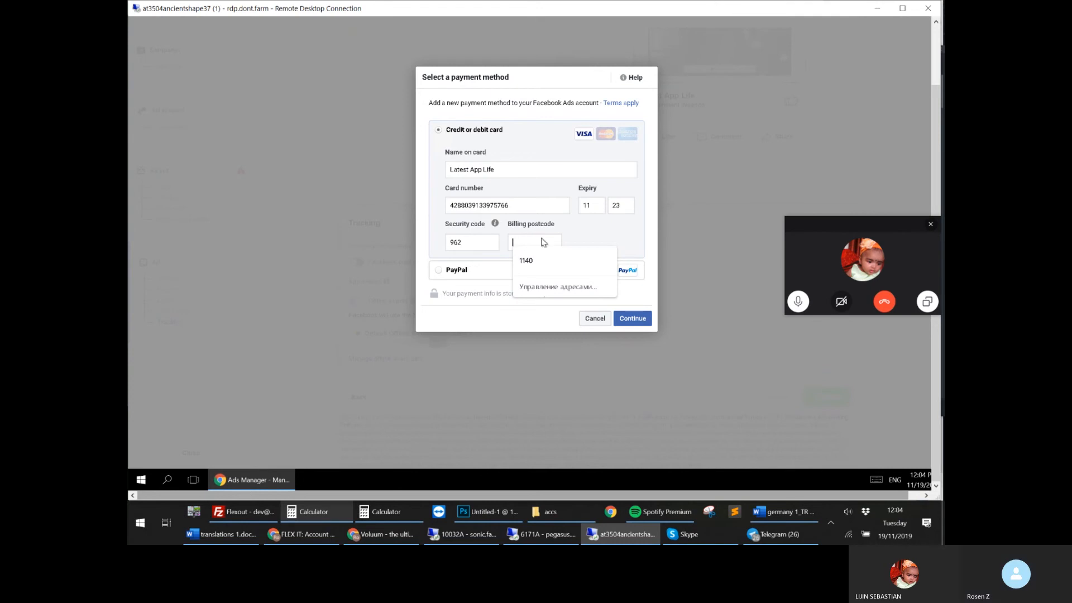
pyautogui.click(573, 242)
pyautogui.click(538, 242)
pyautogui.click(505, 453)
pyautogui.click(724, 535)
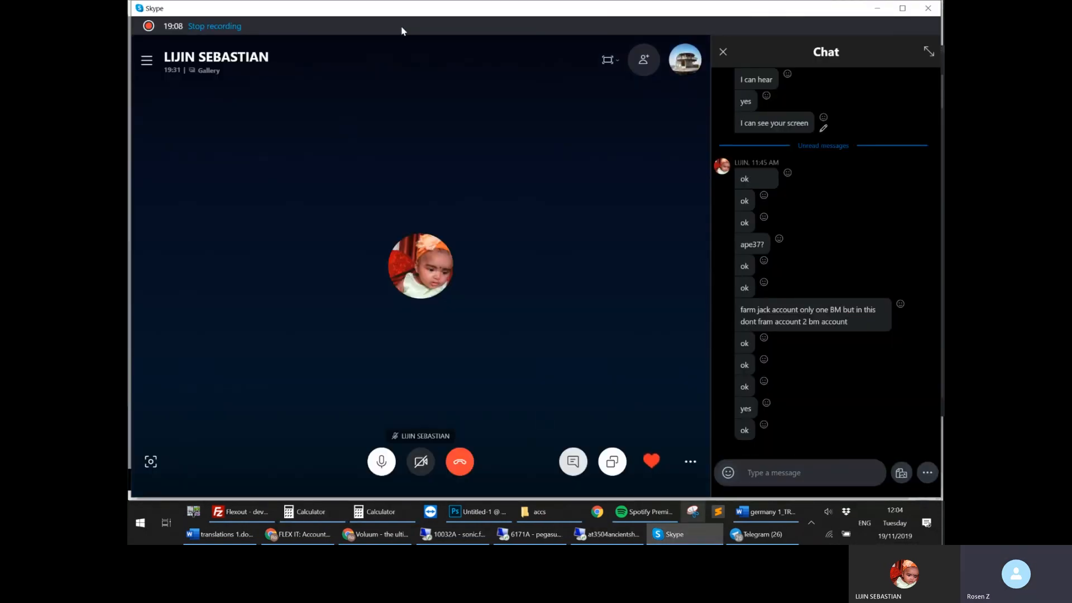
# Open the VirtuWallet & Flexout LTD conversation in Skype
pyautogui.click(574, 461)
pyautogui.click(147, 61)
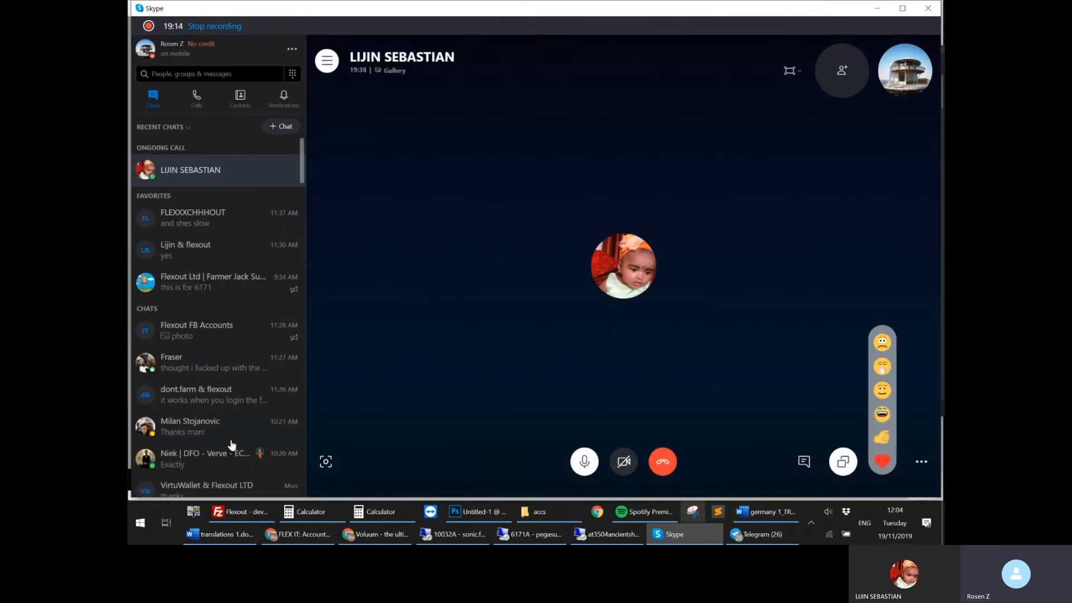
pyautogui.click(215, 484)
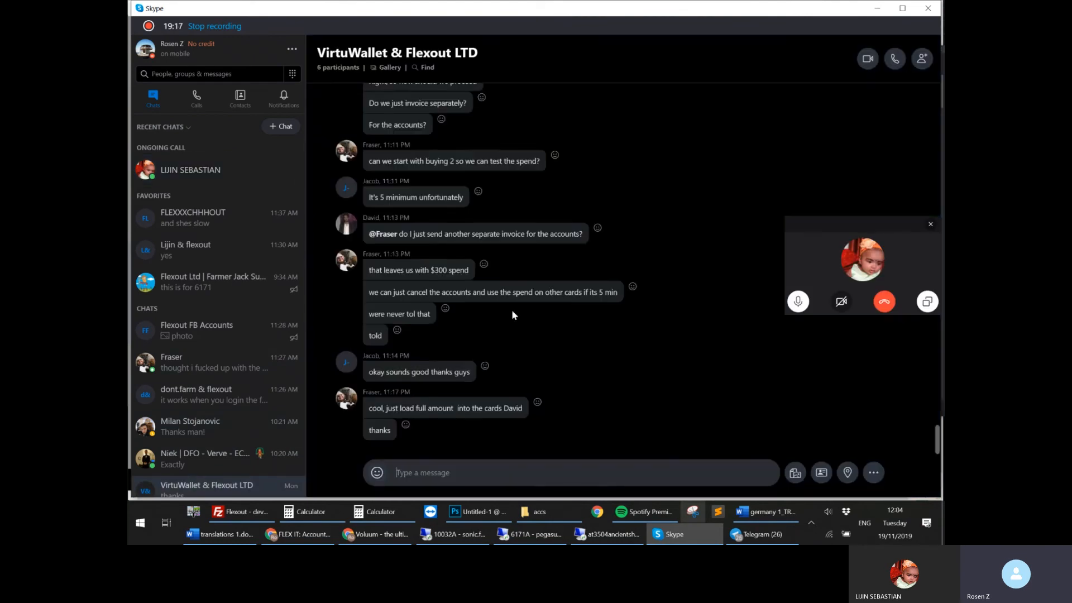
pyautogui.scroll(10, 512, 290)
pyautogui.scroll(20, 515, 270)
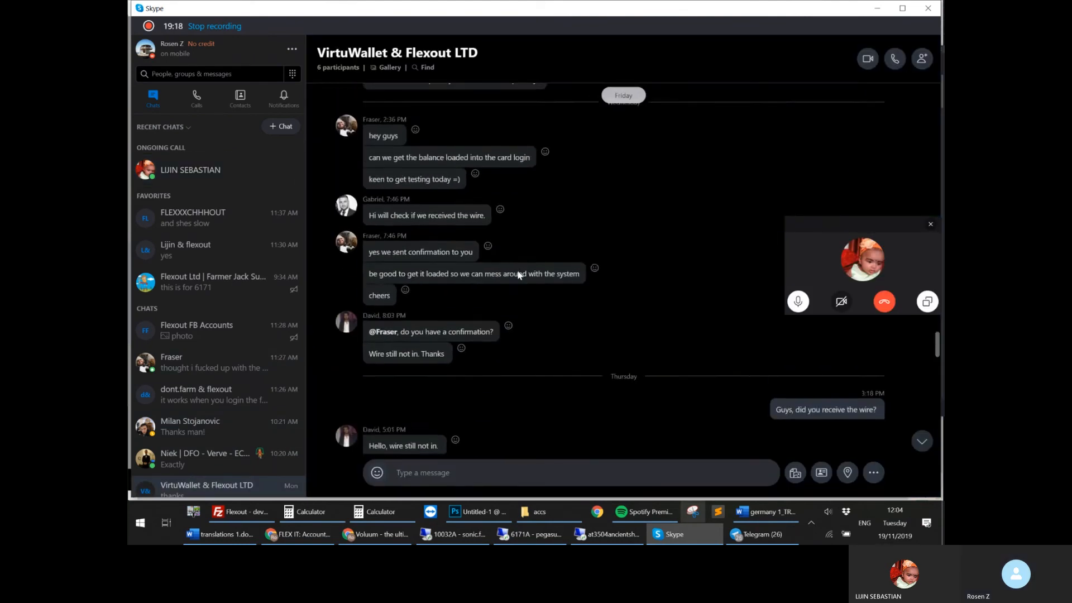
pyautogui.scroll(5, 518, 269)
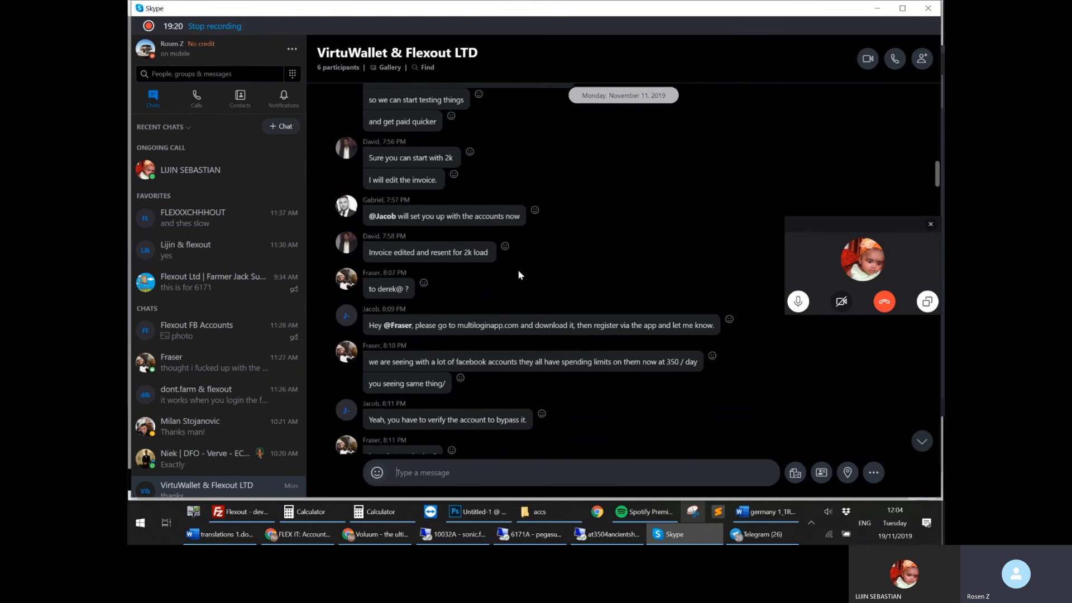
# Search the conversation for 'billing' messages
pyautogui.hotkey('ctrl', 'f')
pyautogui.write('8oo')
pyautogui.press('BackSpace')
pyautogui.press('BackSpace')
pyautogui.press('BackSpace')
pyautogui.write('billing')
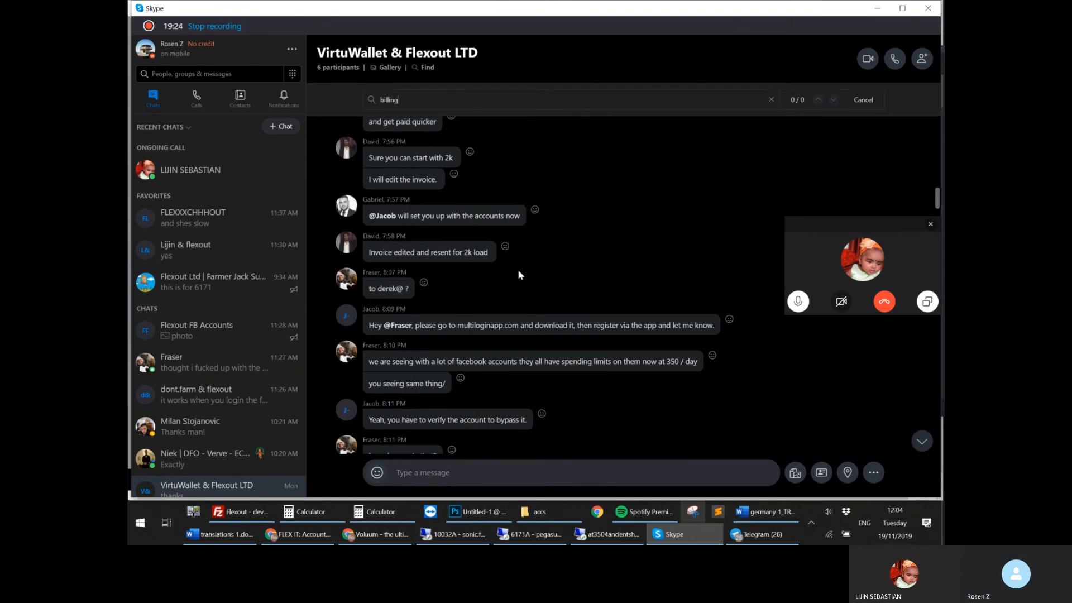
pyautogui.press('Return')
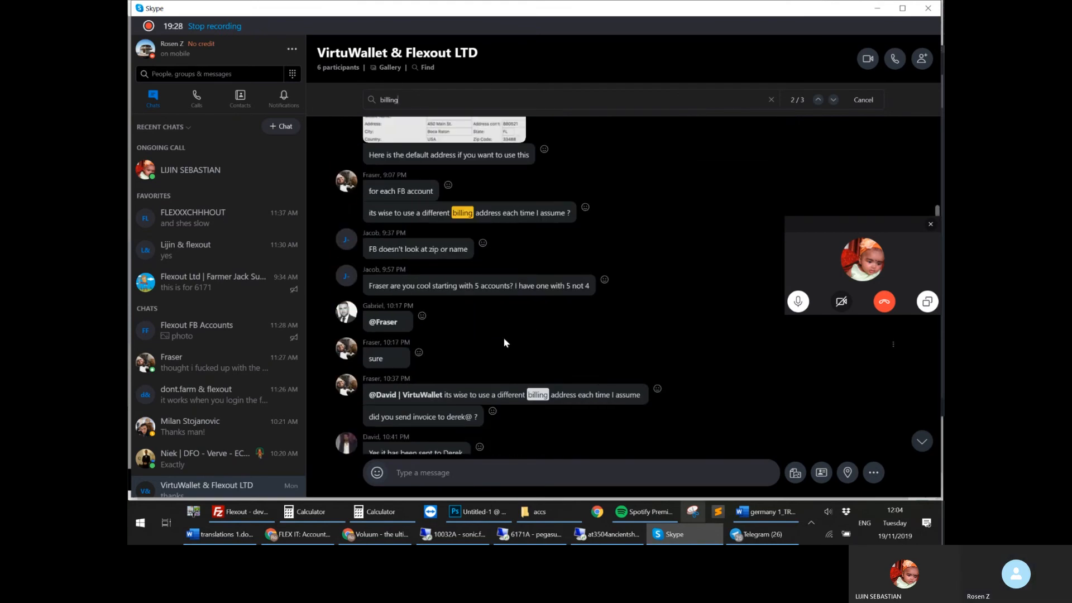
pyautogui.scroll(-4, 504, 342)
pyautogui.scroll(6, 504, 342)
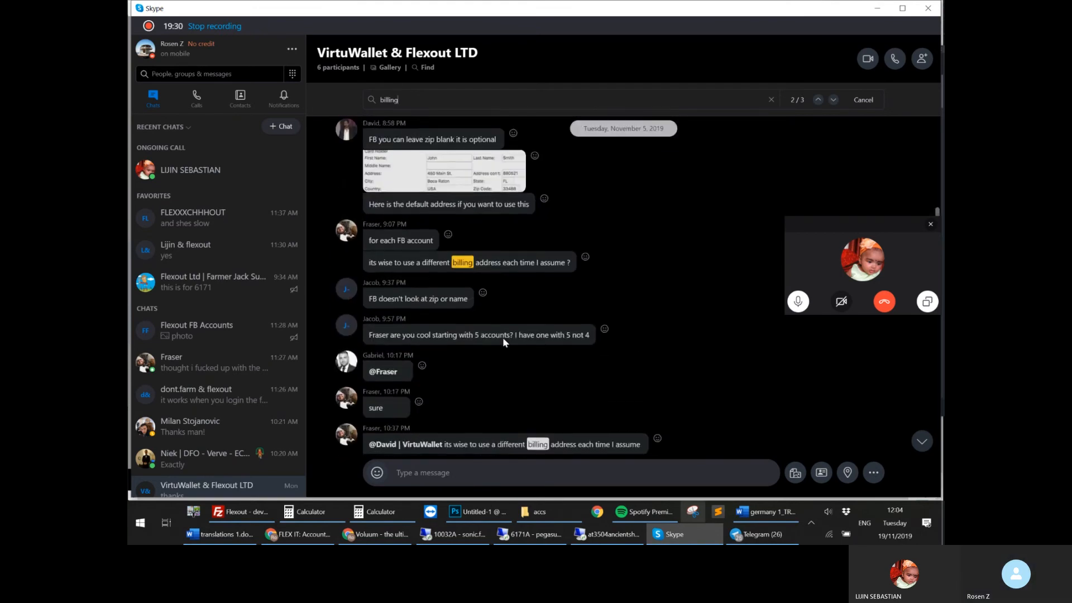
# Enlarge the shared billing address image to read its Zip Code
pyautogui.click(462, 238)
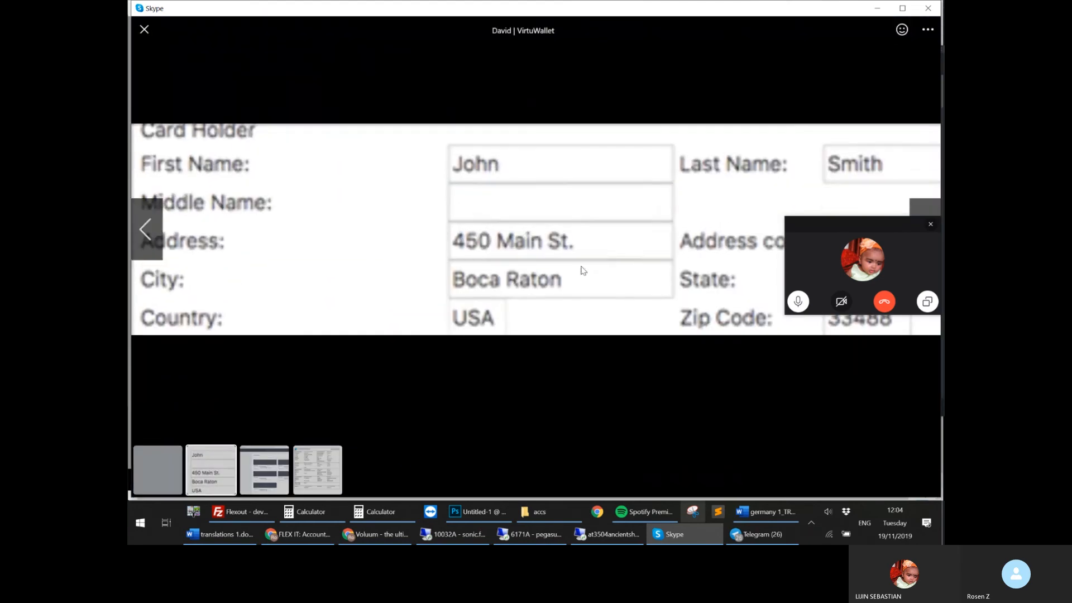
pyautogui.moveTo(815, 229); pyautogui.dragTo(789, 173)
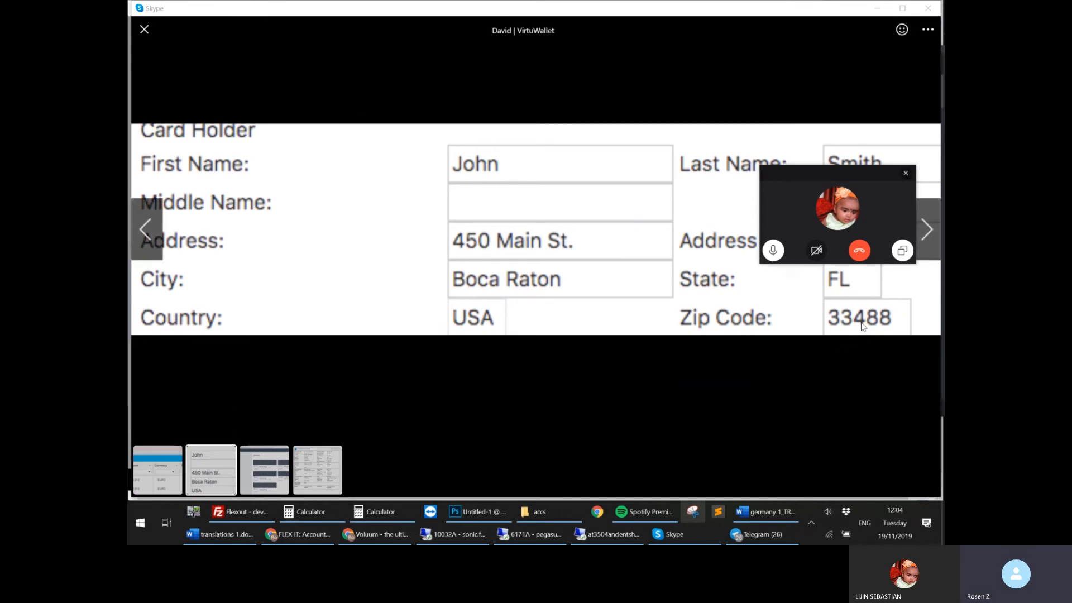
pyautogui.press('Escape')
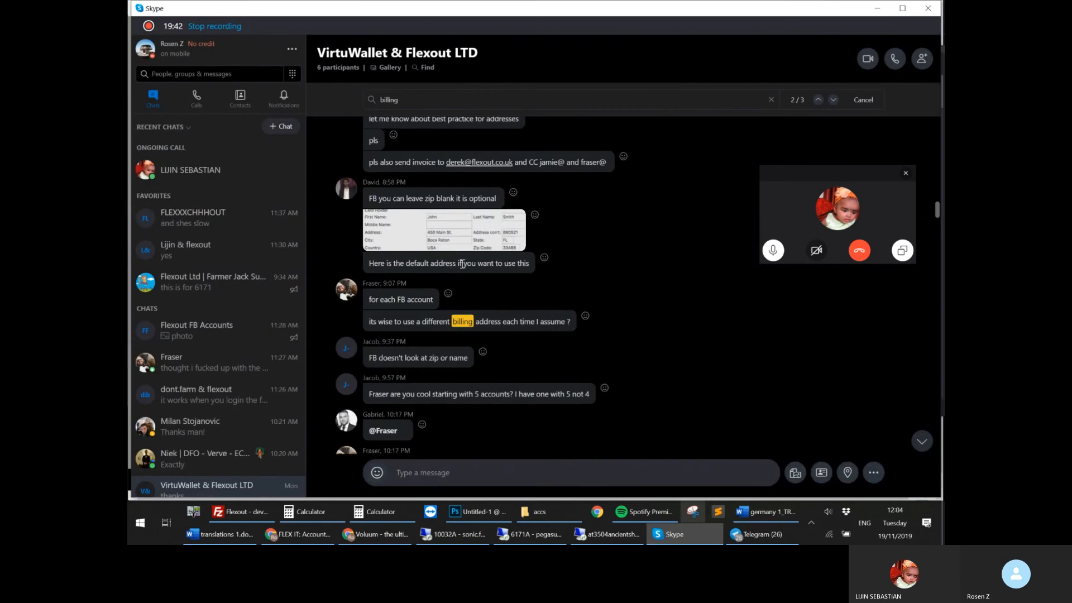
pyautogui.click(490, 234)
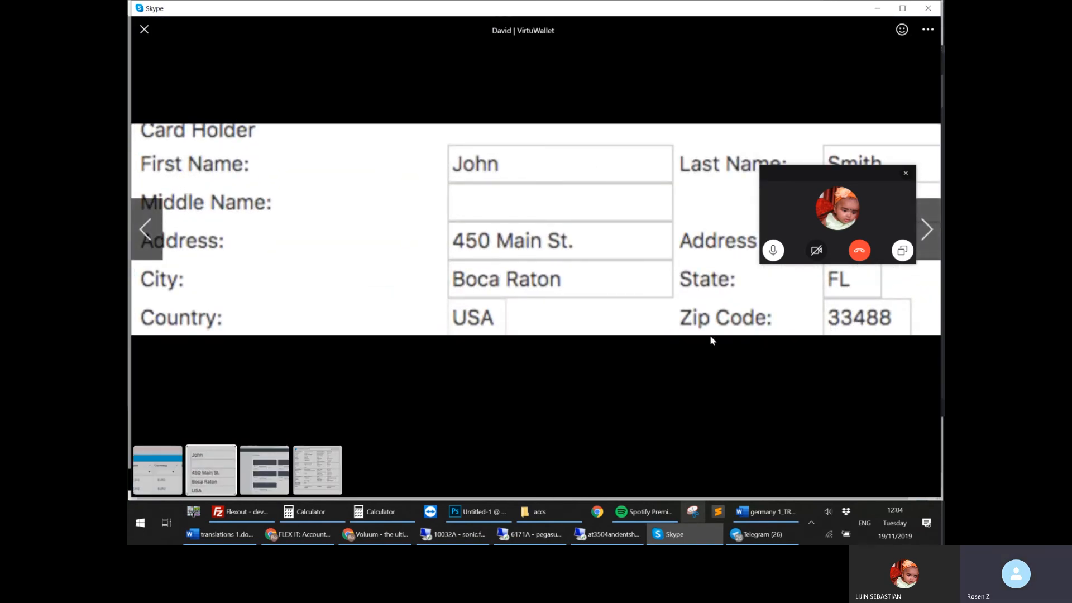
pyautogui.moveTo(828, 185); pyautogui.dragTo(754, 77)
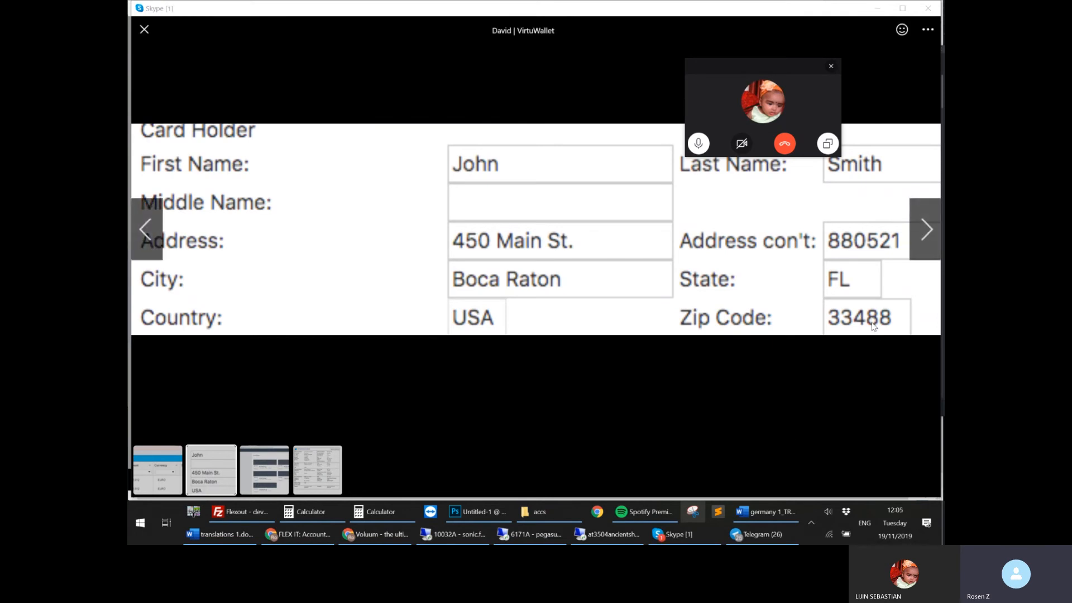
# Return from Skype to the Facebook payment form's billing postcode field
pyautogui.click(688, 541)
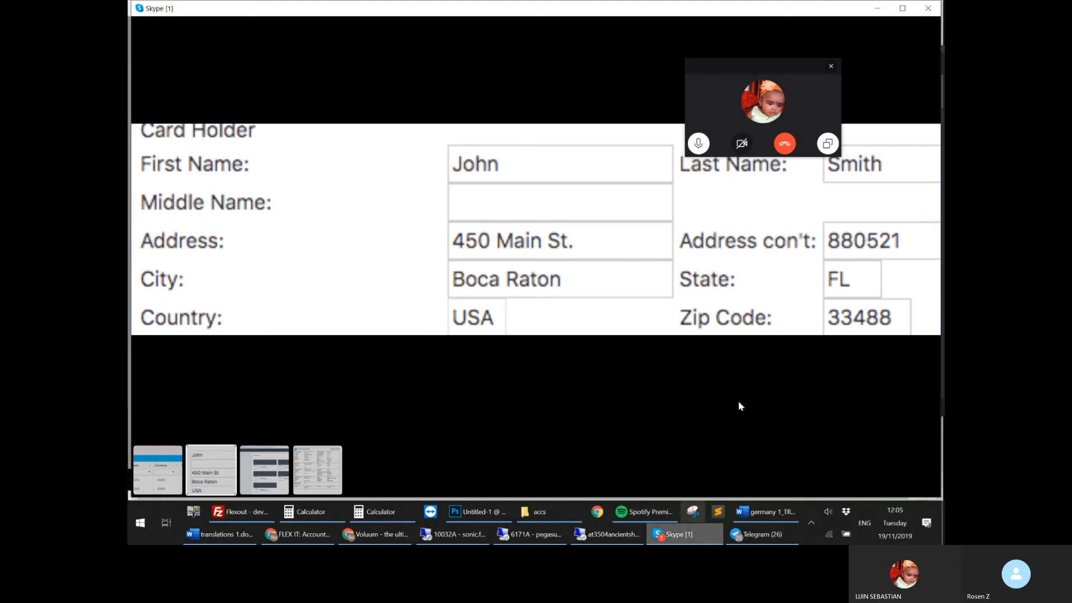
pyautogui.click(831, 146)
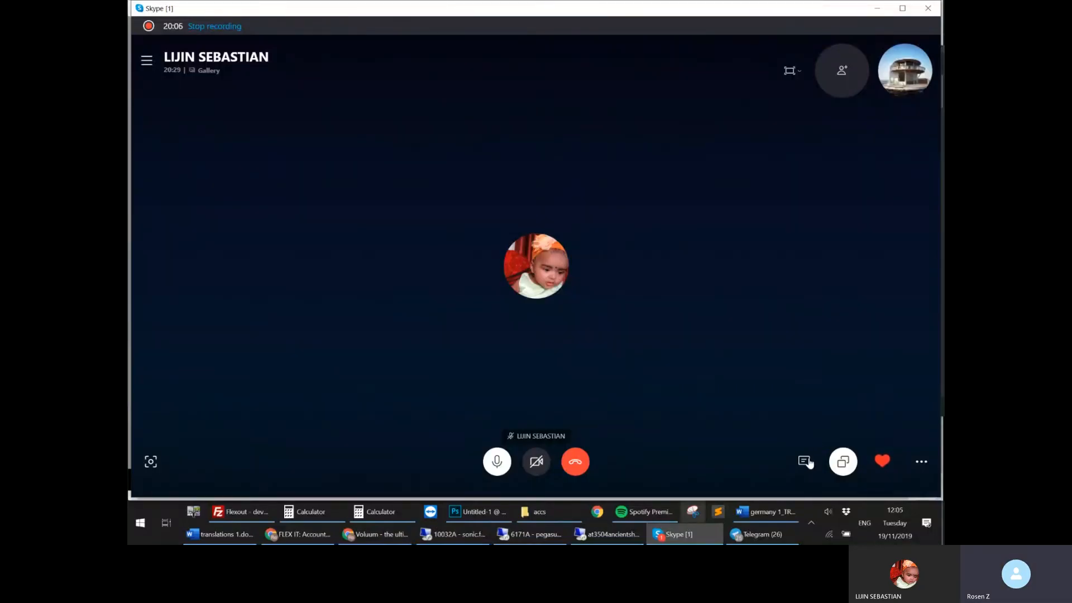
pyautogui.click(805, 455)
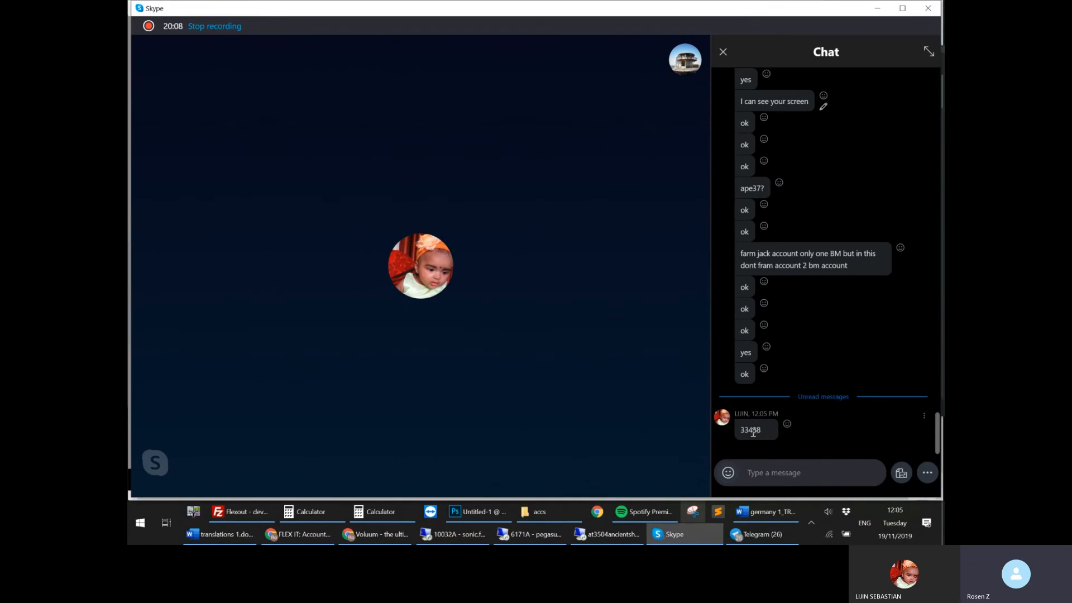
pyautogui.click(756, 537)
pyautogui.click(756, 536)
pyautogui.click(683, 536)
pyautogui.click(686, 536)
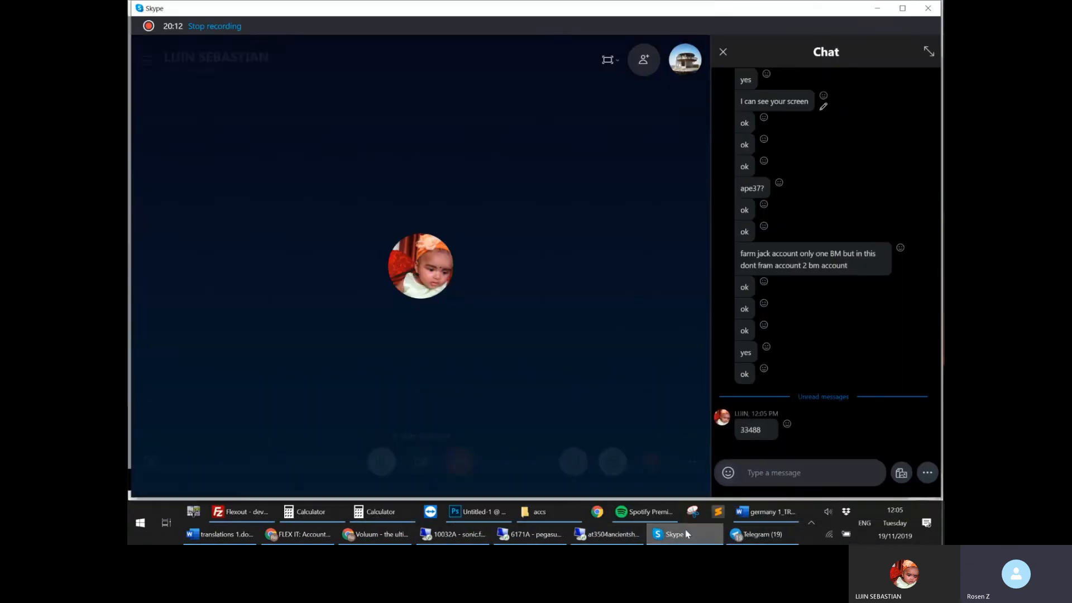
pyautogui.click(687, 536)
pyautogui.click(543, 243)
# Enter the billing postcode from the chat into the payment form
pyautogui.write('33488')
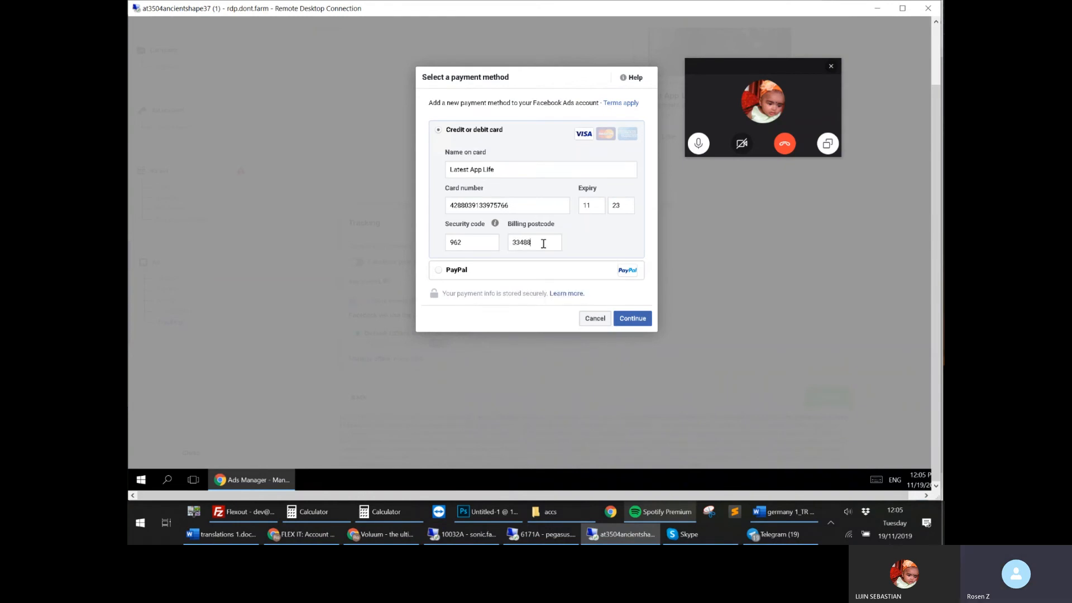
pyautogui.tripleClick(474, 170)
pyautogui.click(514, 170)
# Correct the card's expiry date entry in the Airtable tracker
pyautogui.click(315, 535)
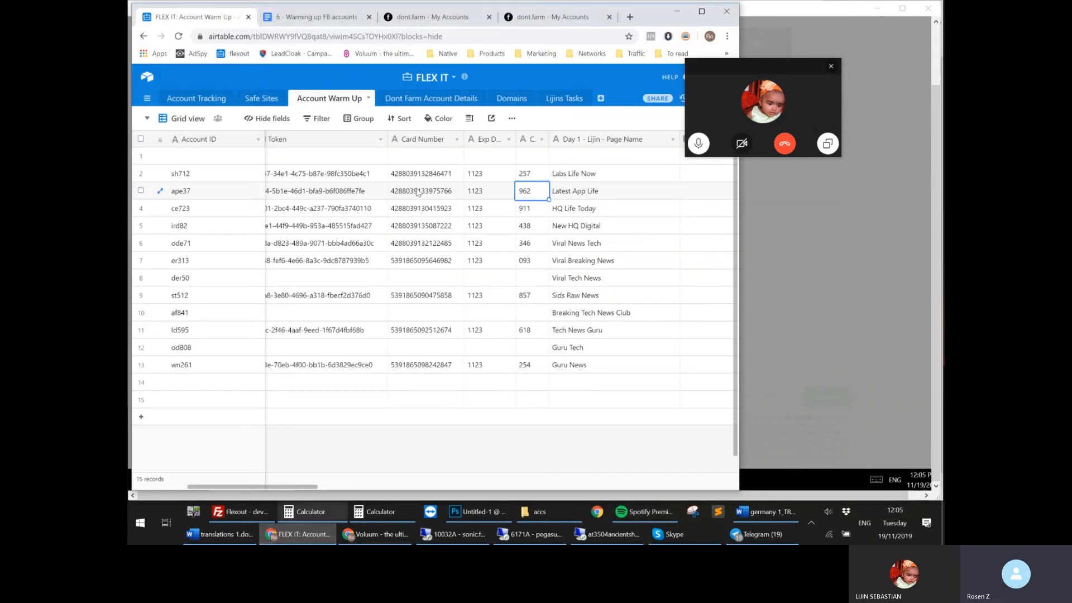
pyautogui.click(477, 192)
pyautogui.click(478, 192)
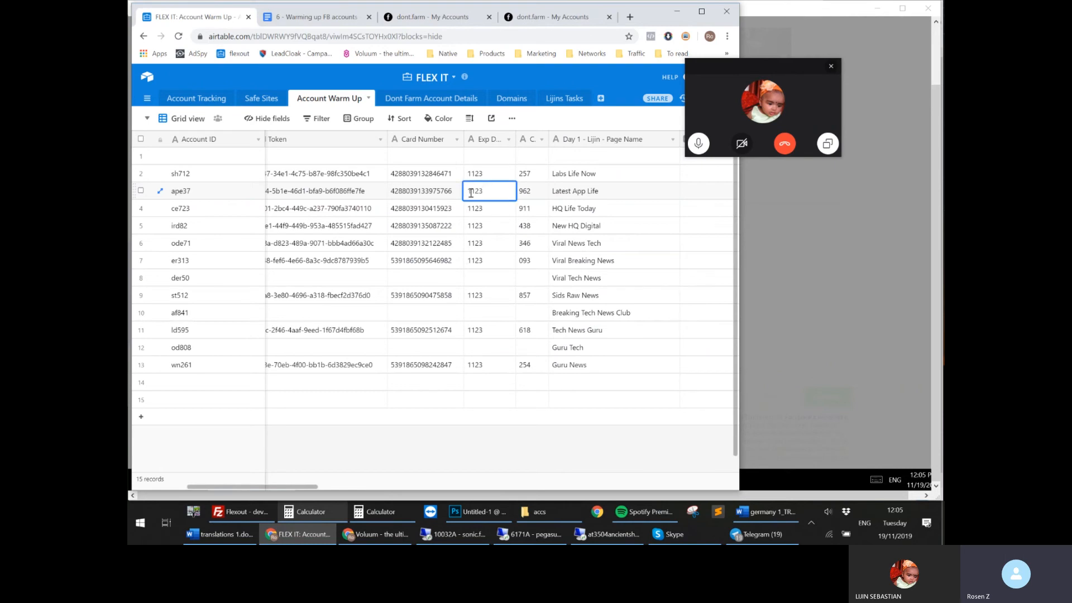
pyautogui.click(474, 191)
pyautogui.write('.')
pyautogui.press('BackSpace')
# Verify the security code against Airtable and submit the new card payment method
pyautogui.hotkey('alt', 'Tab')
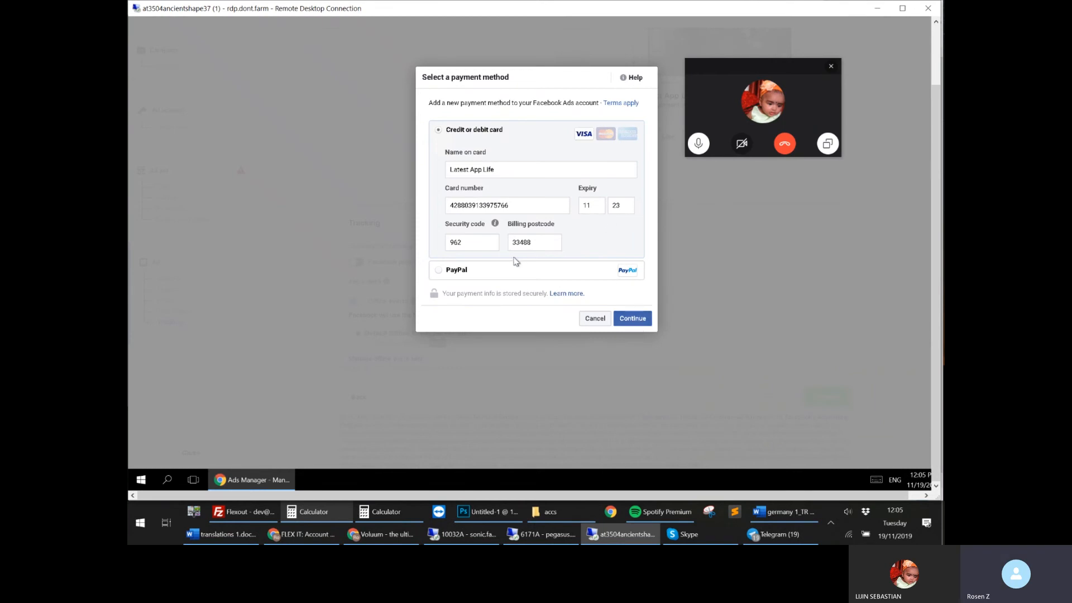
pyautogui.hotkey('alt', 'Tab')
pyautogui.click(526, 196)
pyautogui.hotkey('alt', 'Tab')
pyautogui.click(623, 322)
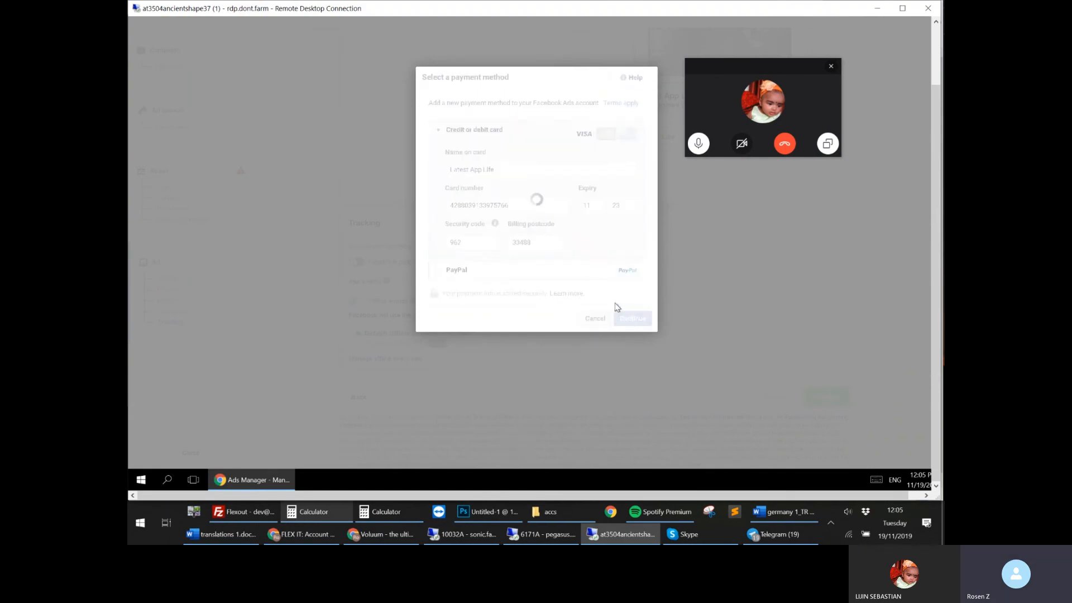
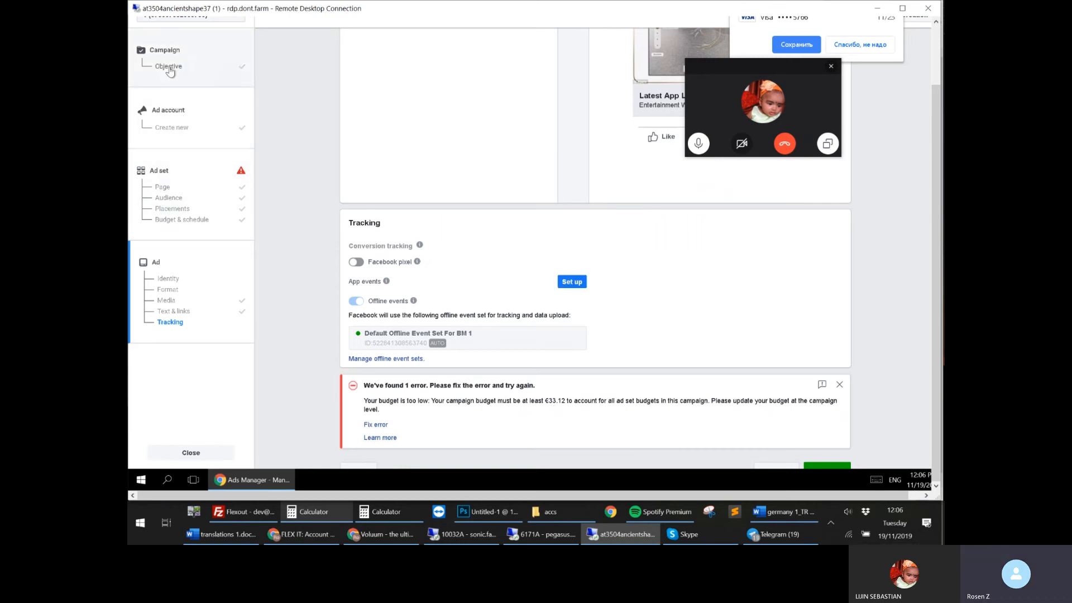
# Raise the campaign's lifetime budget from €30 to €34.00
pyautogui.click(170, 67)
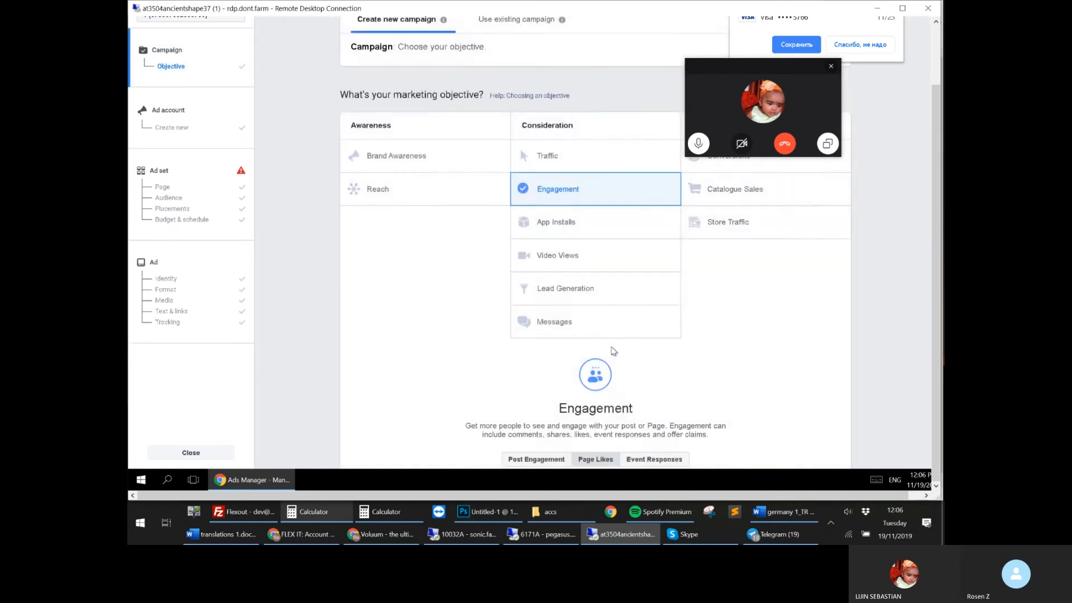
pyautogui.scroll(-5, 601, 350)
pyautogui.moveTo(665, 424)
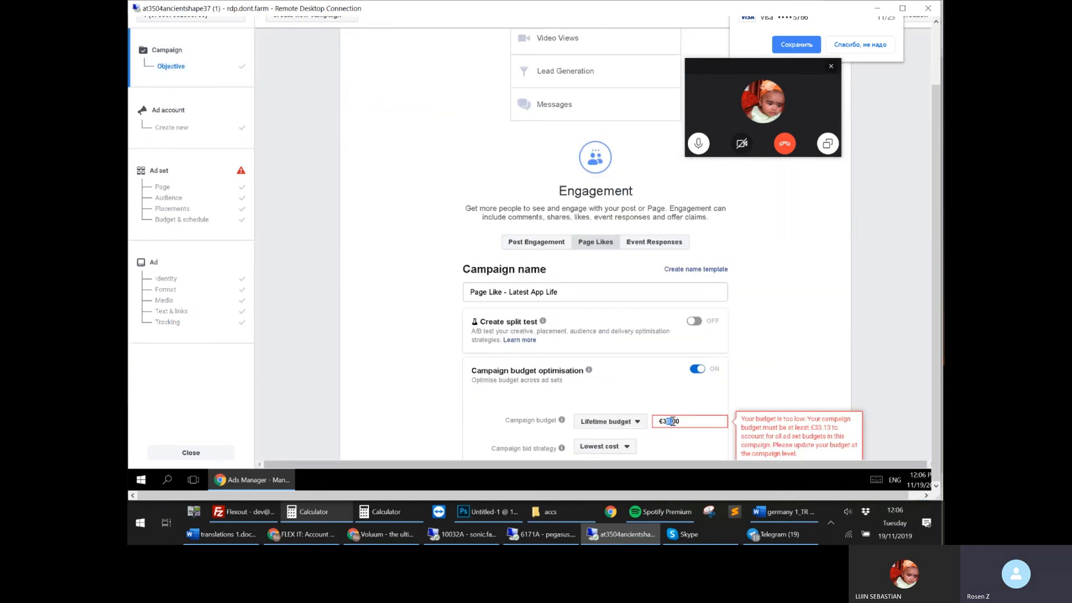
pyautogui.write('33')
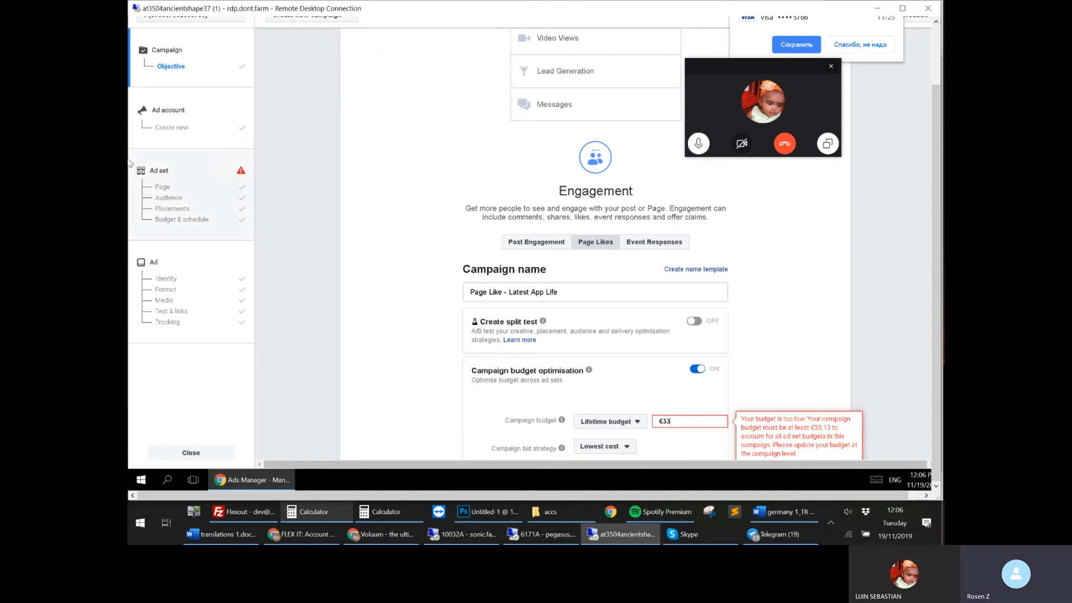
pyautogui.press('BackSpace')
pyautogui.write('4')
pyautogui.click(790, 362)
pyautogui.scroll(-2, 765, 358)
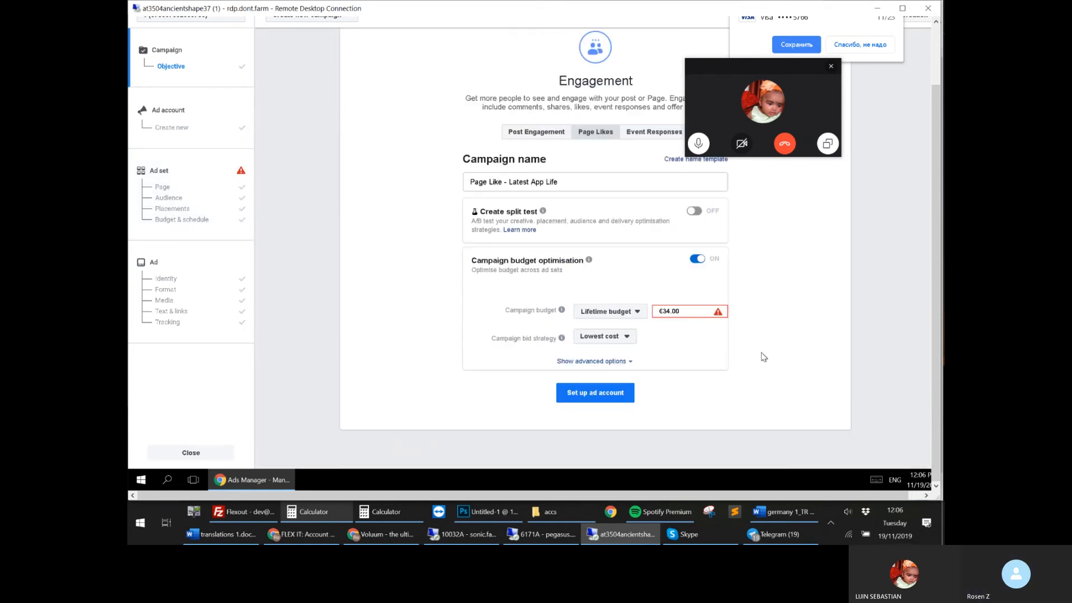
pyautogui.click(705, 305)
pyautogui.click(700, 330)
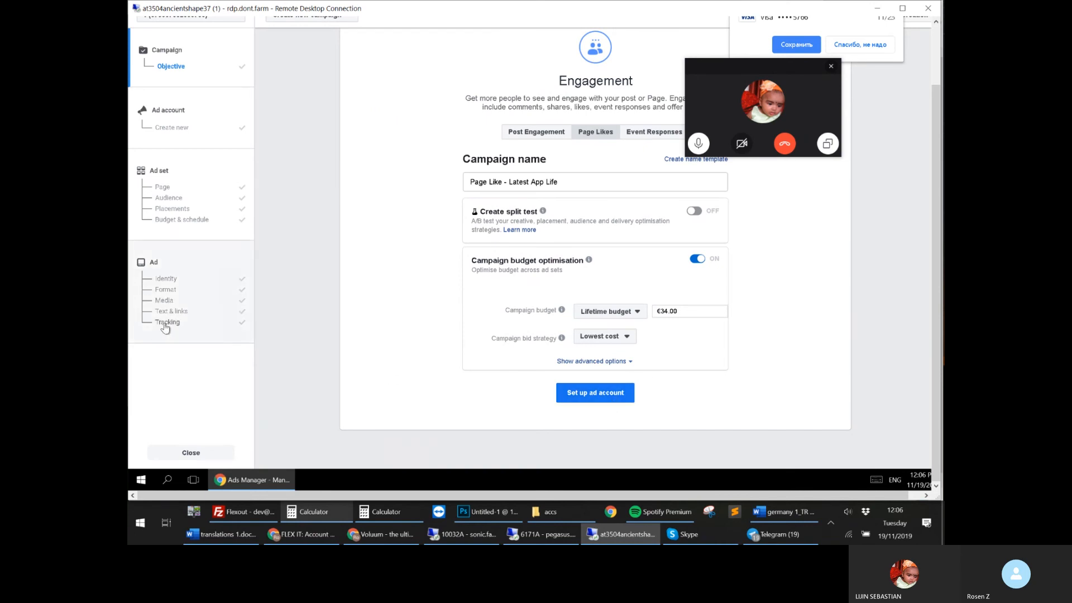
# Dismiss the budget-too-low error and confirm to publish the campaign
pyautogui.click(162, 322)
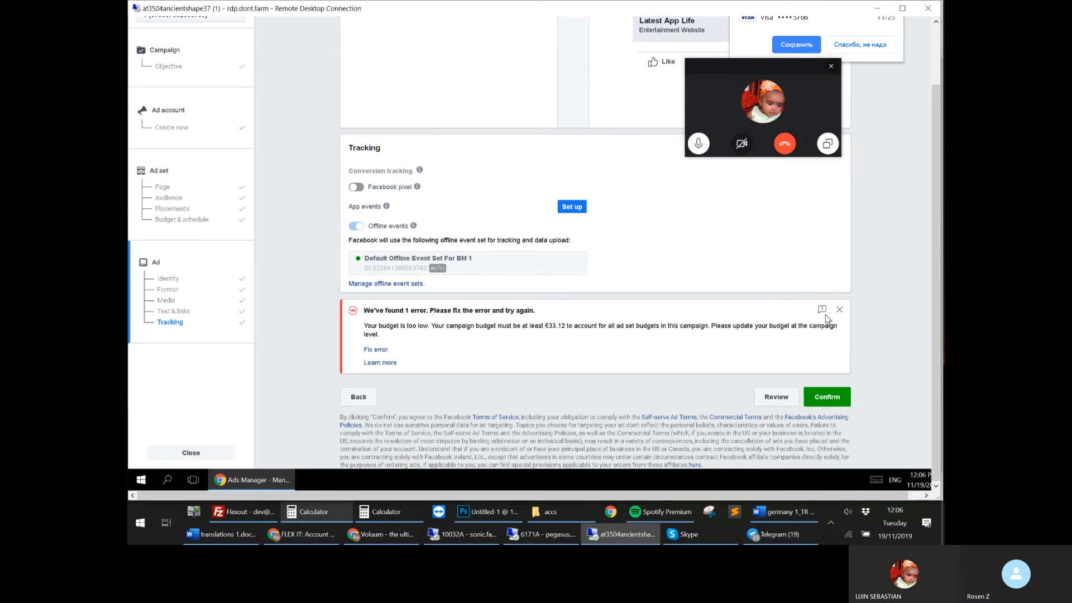
pyautogui.click(839, 309)
pyautogui.click(836, 421)
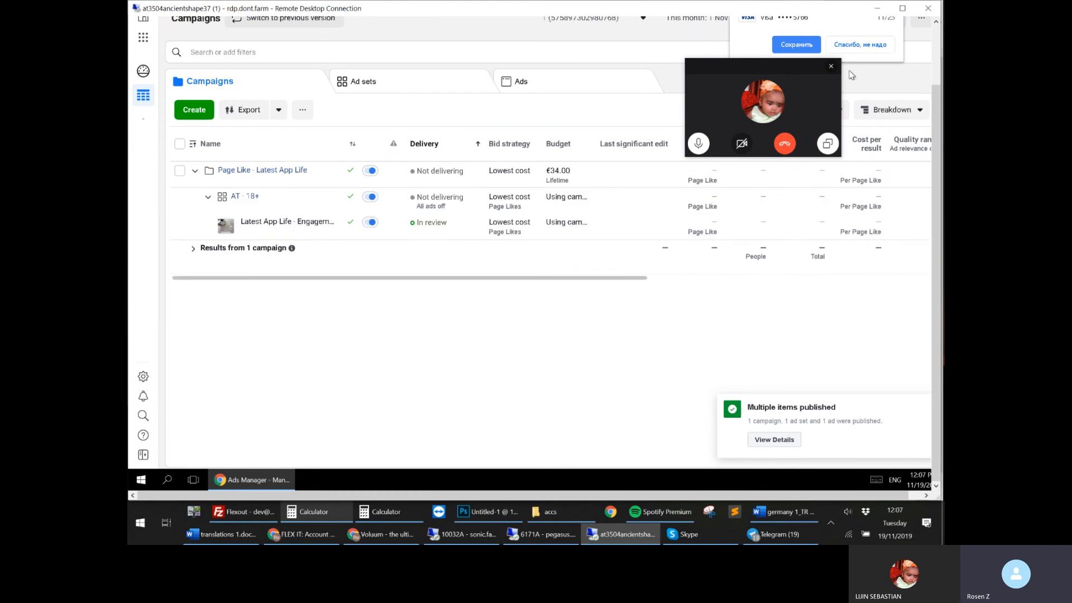
# Clear the call window and save-card prompt, refresh the campaigns table, then bring up Airtable
pyautogui.click(937, 45)
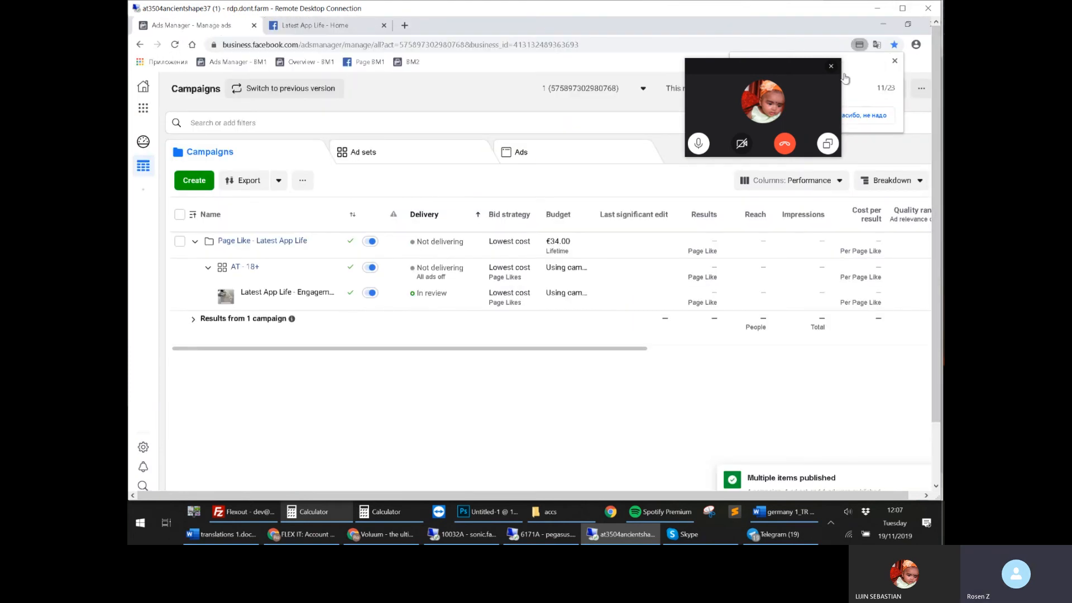
pyautogui.moveTo(804, 65); pyautogui.dragTo(882, 480)
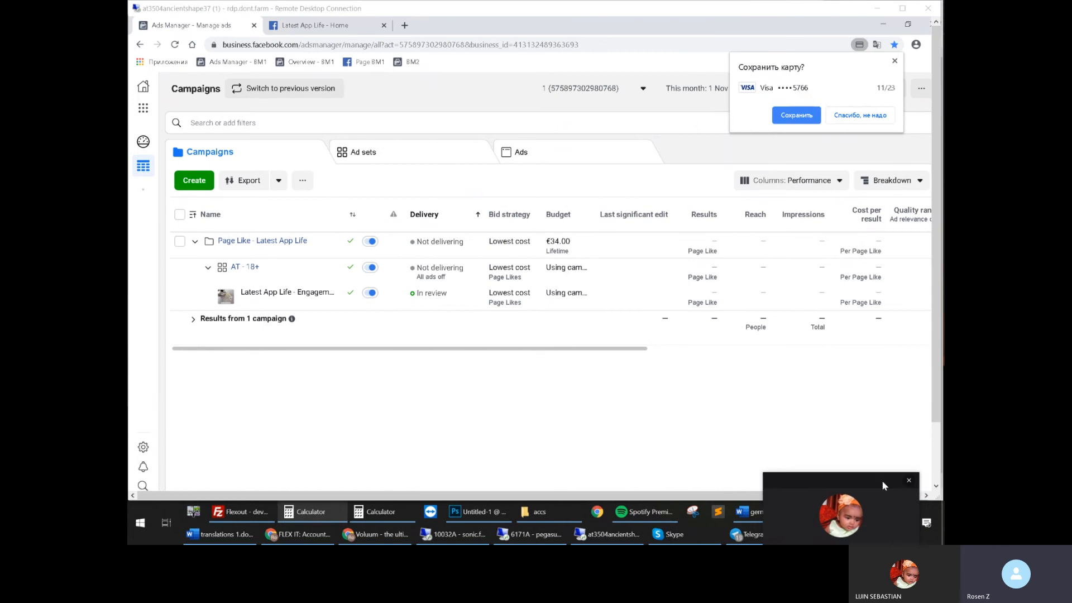
pyautogui.click(895, 60)
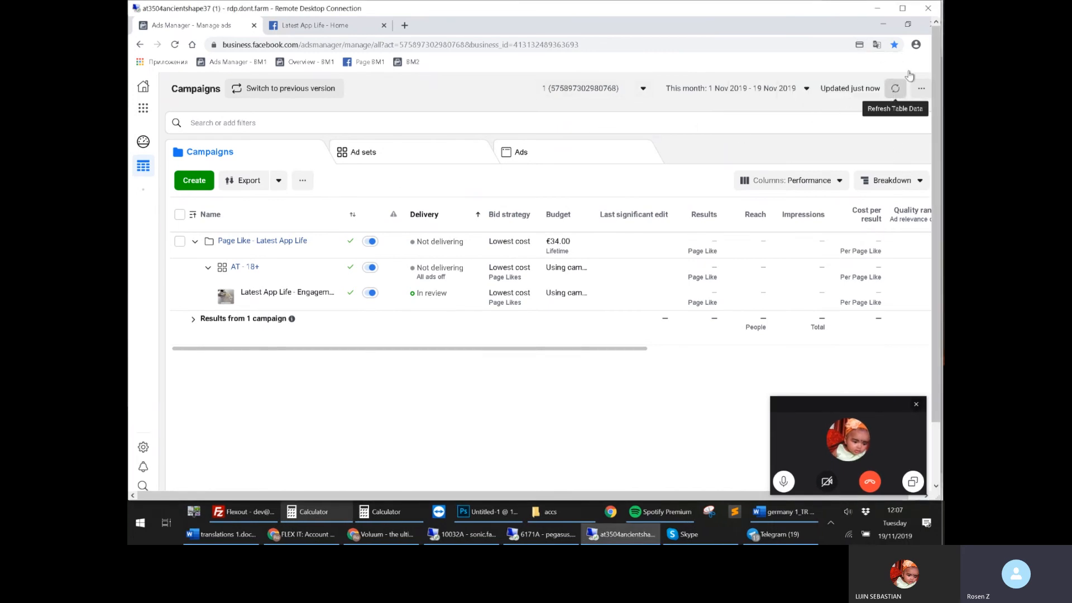
pyautogui.click(894, 88)
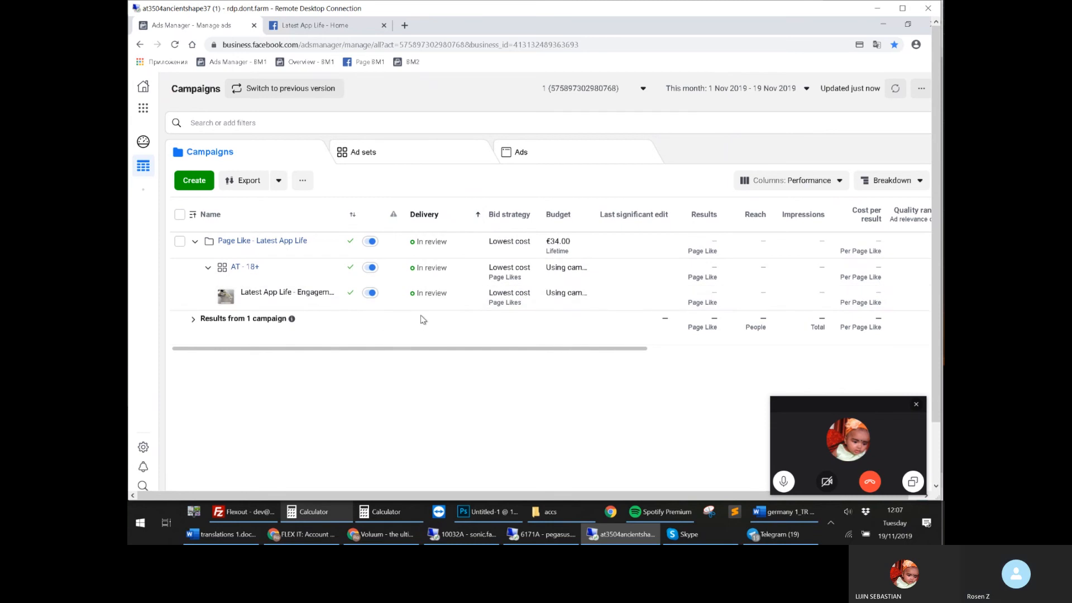
pyautogui.moveTo(318, 309)
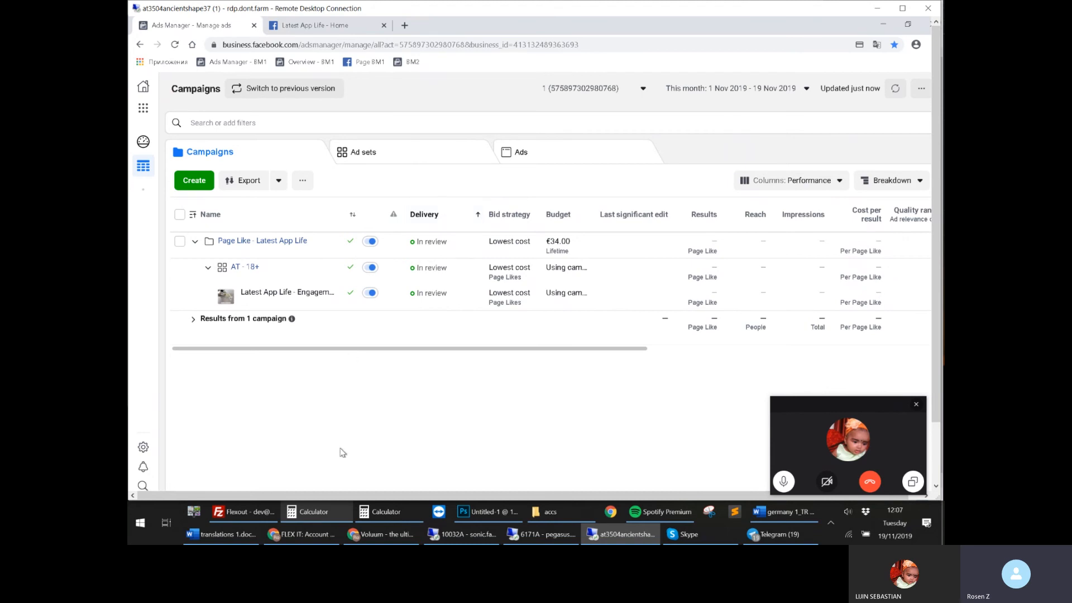
pyautogui.click(316, 533)
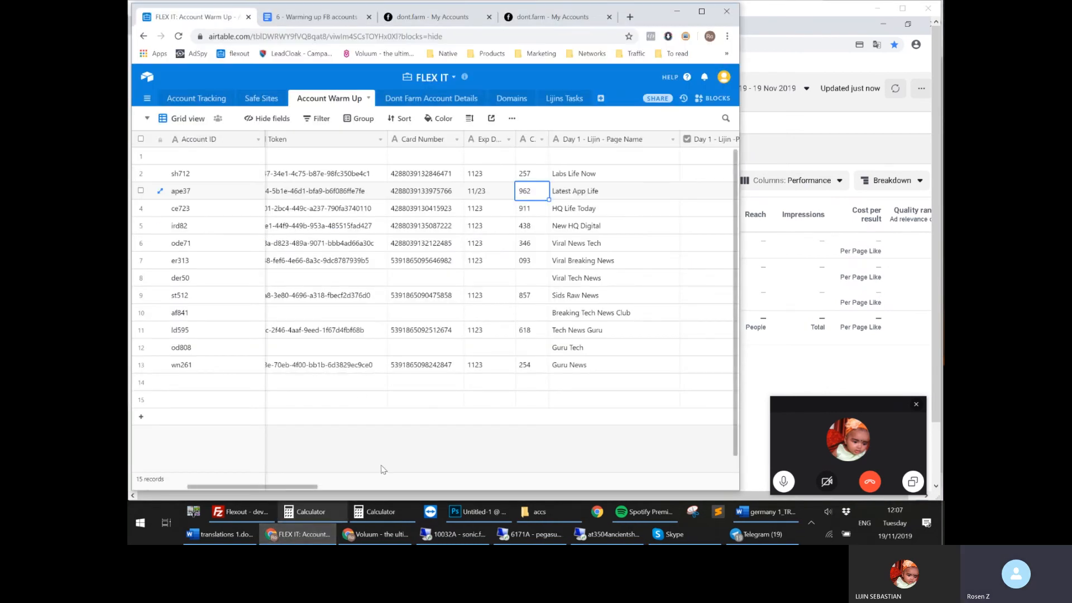
# Copy a check mark into row 3's Day 2 Page Like cell
pyautogui.moveTo(309, 486); pyautogui.dragTo(428, 489)
pyautogui.click(411, 193)
pyautogui.click(422, 229)
pyautogui.moveTo(372, 486); pyautogui.dragTo(328, 486)
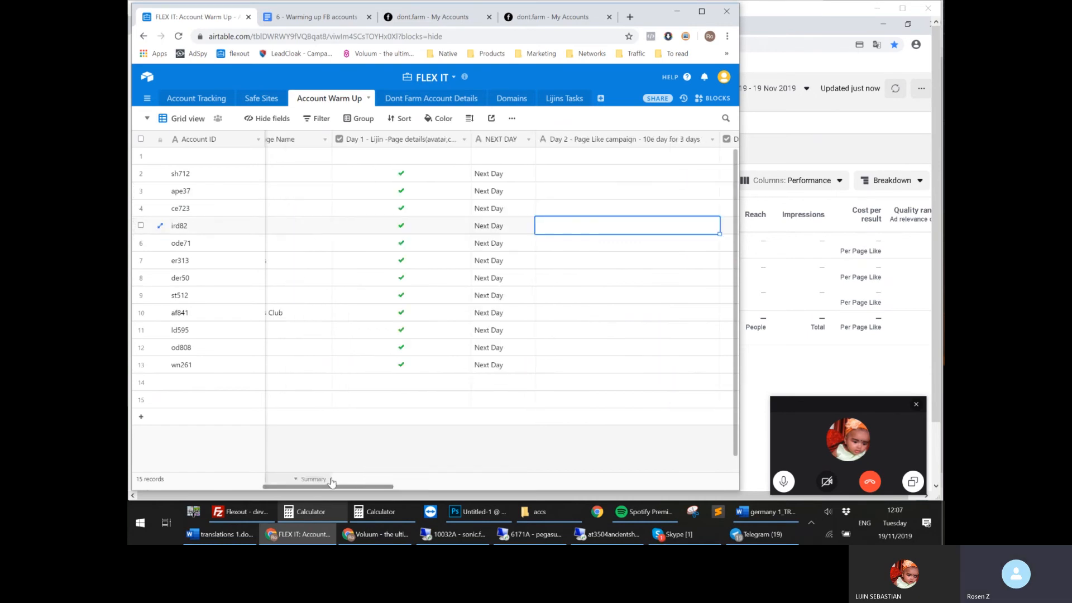
pyautogui.click(420, 209)
pyautogui.click(420, 192)
pyautogui.hotkey('ctrl', 'c')
pyautogui.click(569, 200)
pyautogui.hotkey('ctrl', 'v')
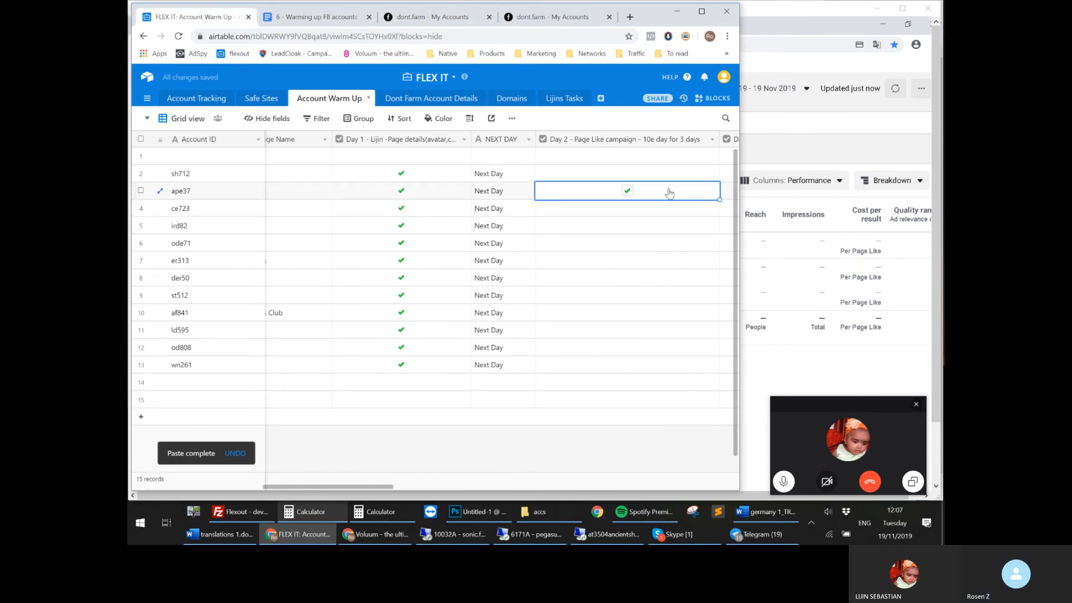
# Rename the Day 2 Page Like field to note '34 euros lifetime budget'
pyautogui.doubleClick(652, 143)
pyautogui.click(639, 162)
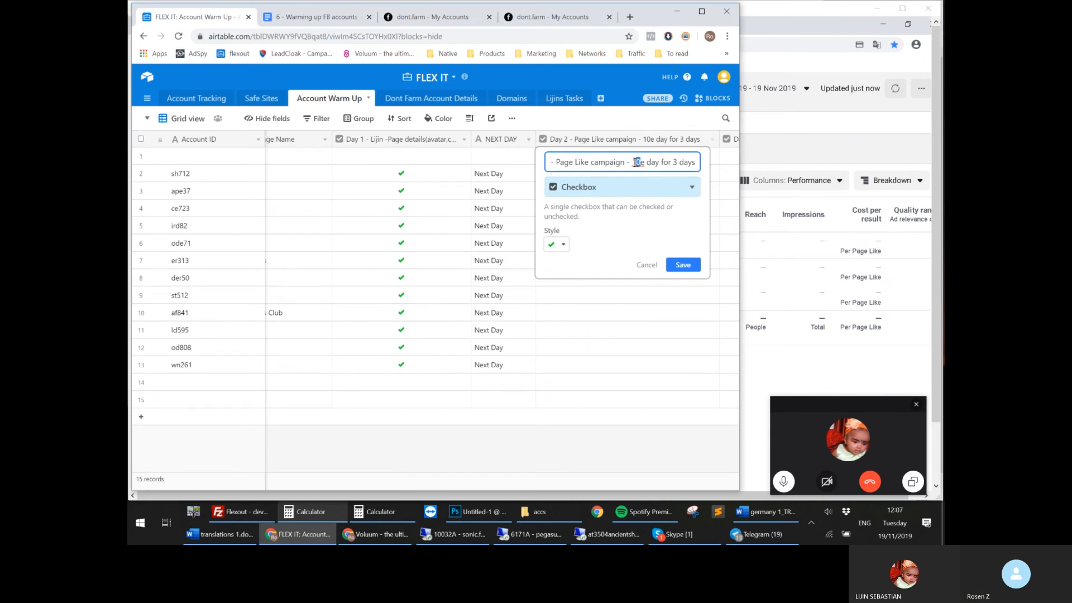
pyautogui.moveTo(635, 162); pyautogui.dragTo(646, 161)
pyautogui.write('34')
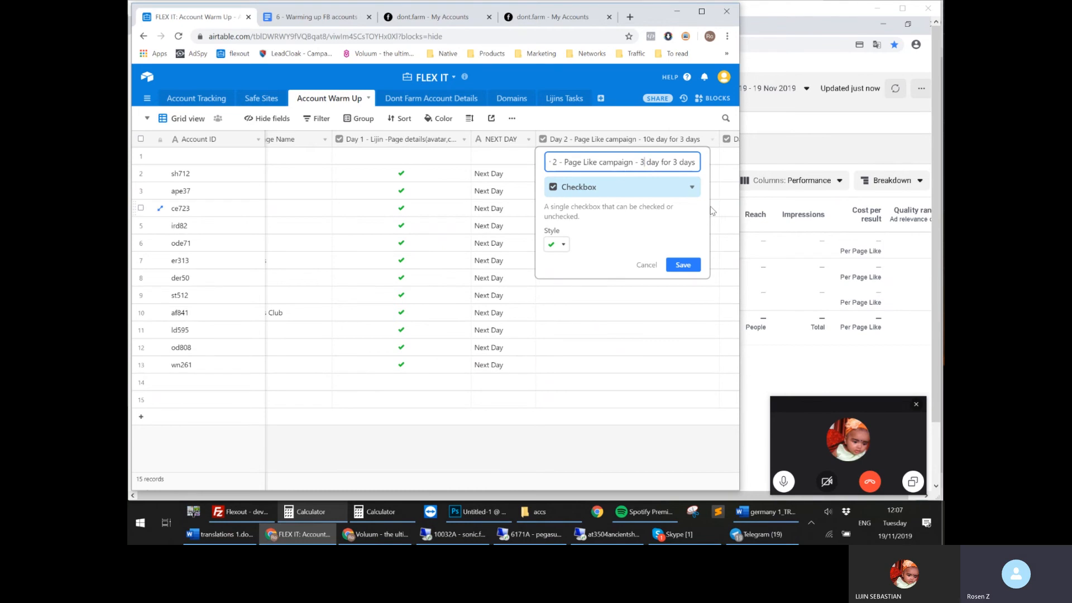
pyautogui.write(' euros lifetime budget')
pyautogui.press('Return')
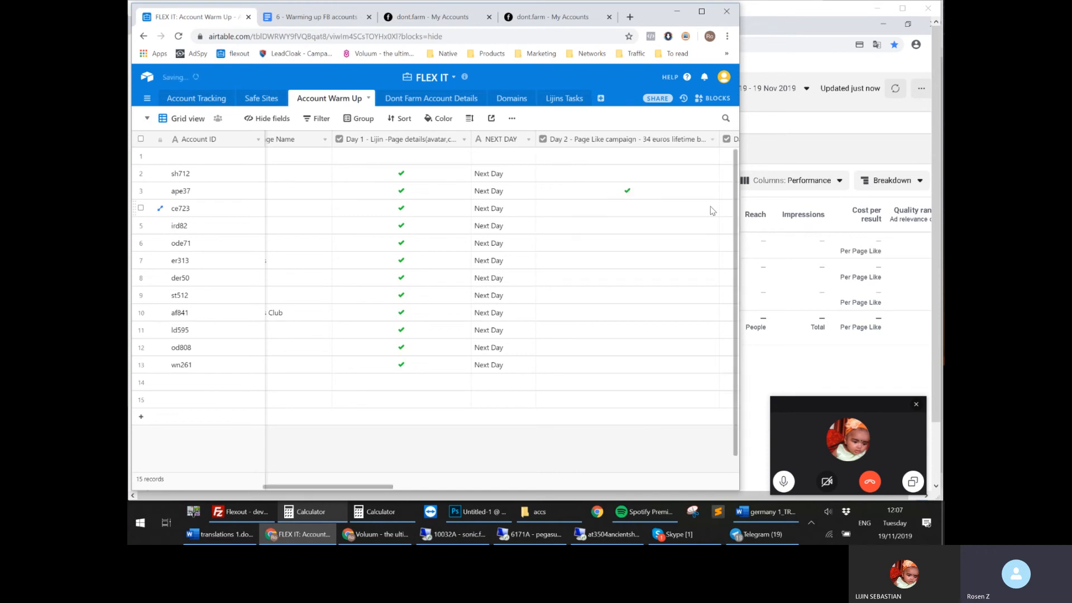
pyautogui.click(694, 146)
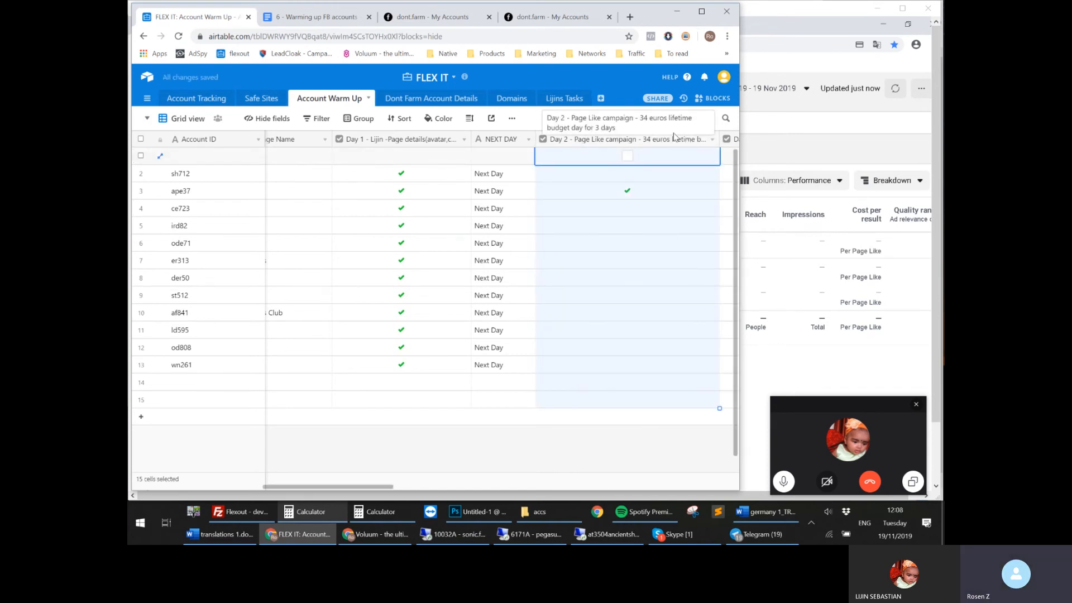
# Tick Connect credit card for row 3
pyautogui.moveTo(740, 271); pyautogui.dragTo(809, 272)
pyautogui.click(731, 261)
pyautogui.click(725, 193)
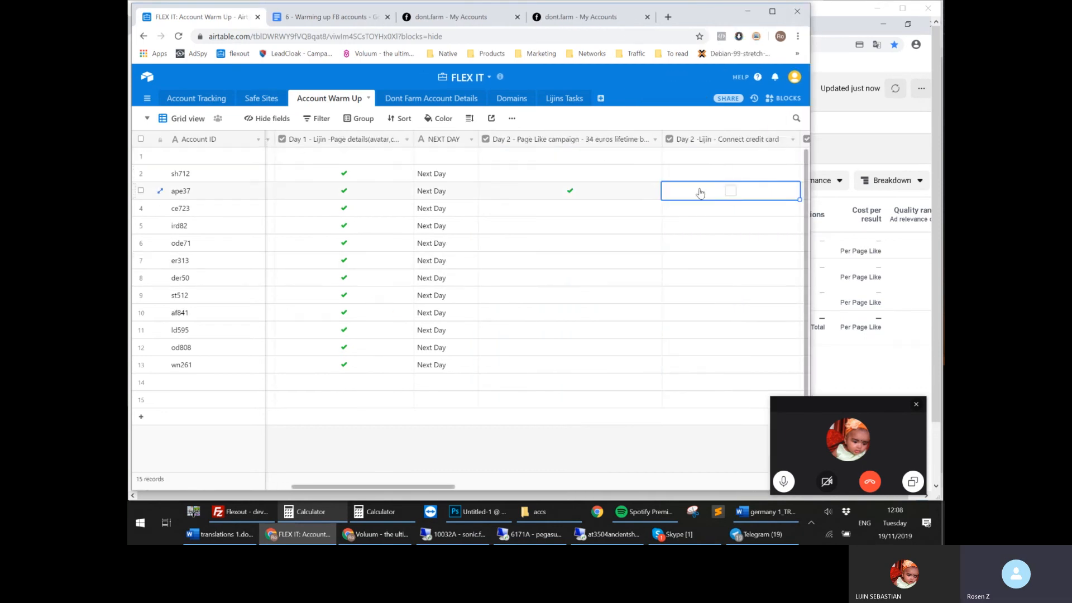
pyautogui.click(730, 190)
# Select the Day 2 page-post scheduling column, mute the microphone and open the Skype call
pyautogui.moveTo(456, 488); pyautogui.dragTo(515, 487)
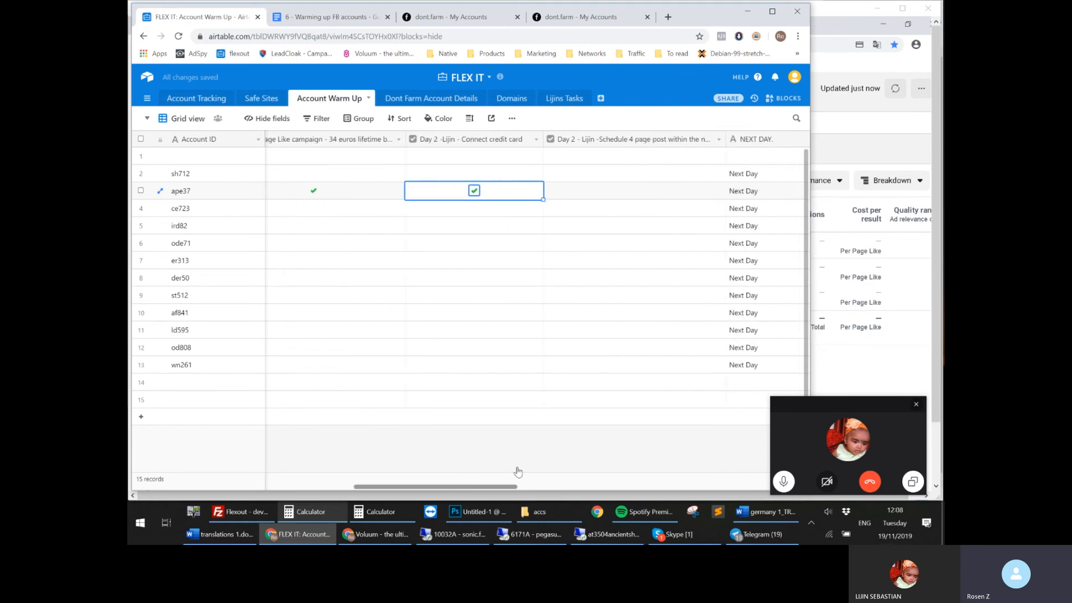
pyautogui.click(615, 144)
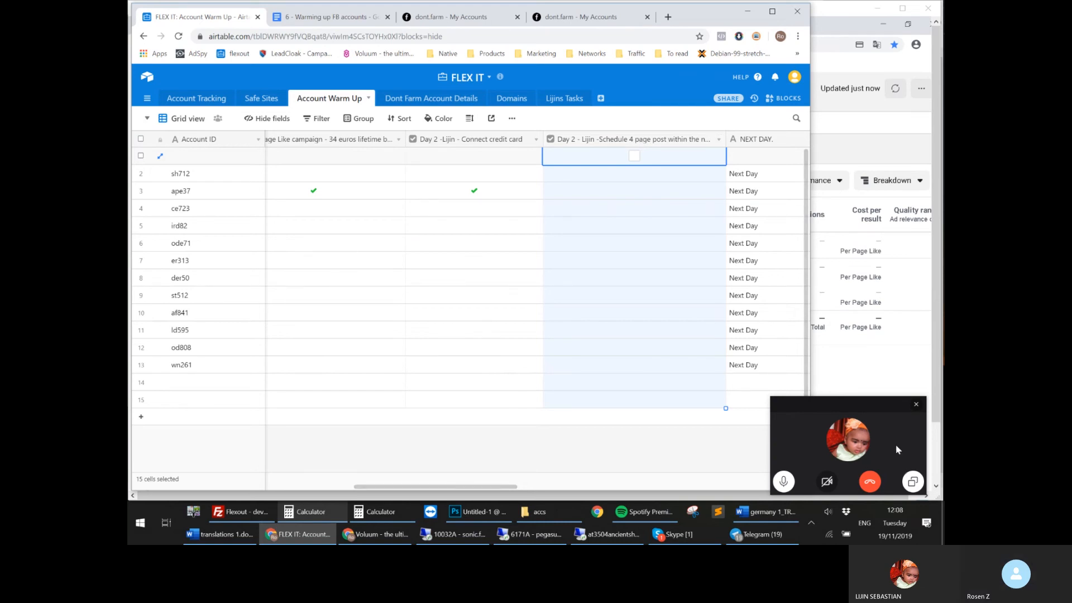
pyautogui.click(784, 481)
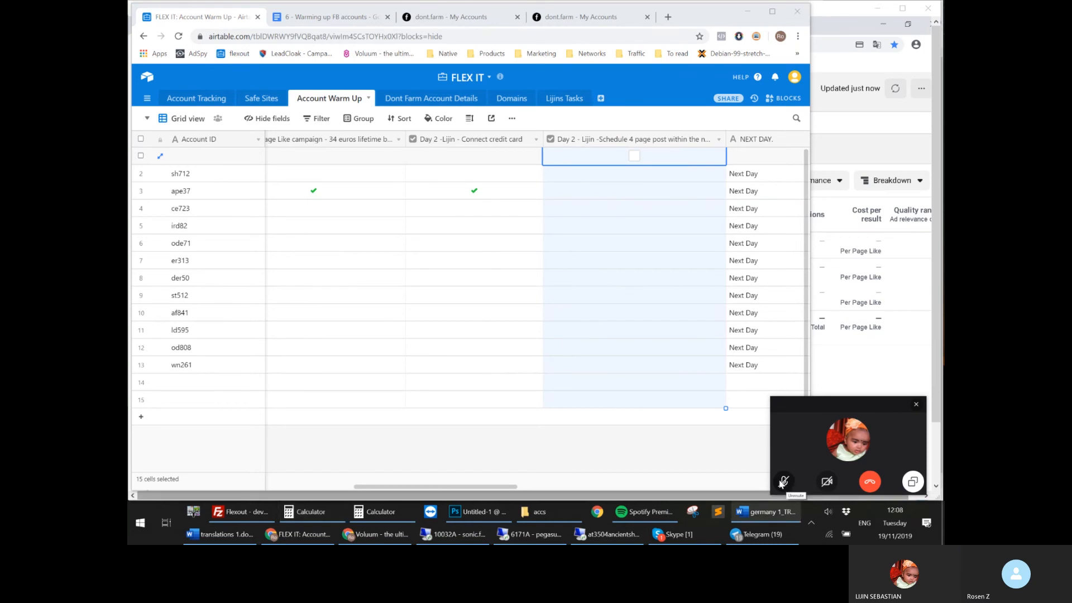
pyautogui.click(690, 539)
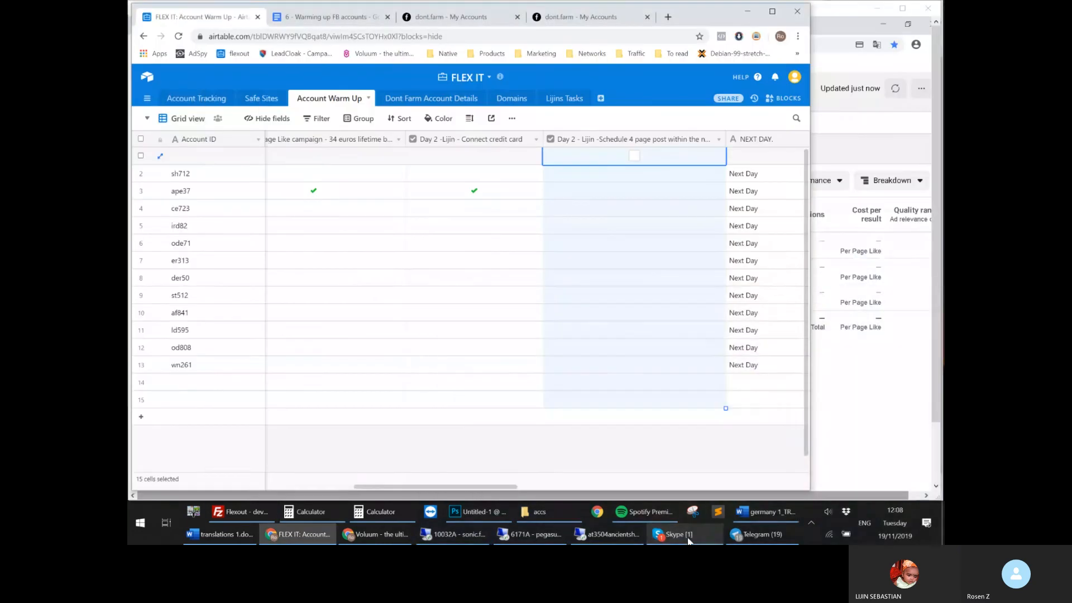
pyautogui.click(689, 535)
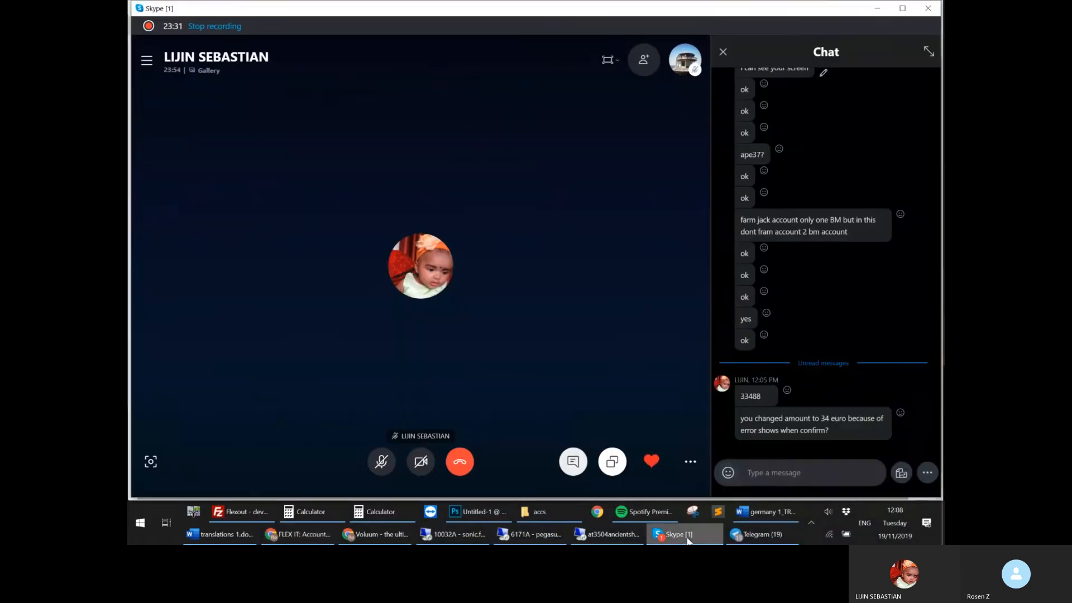
# Reply 'yes correct' in the Skype call chat, then minimise Skype
pyautogui.click(802, 475)
pyautogui.write('yes')
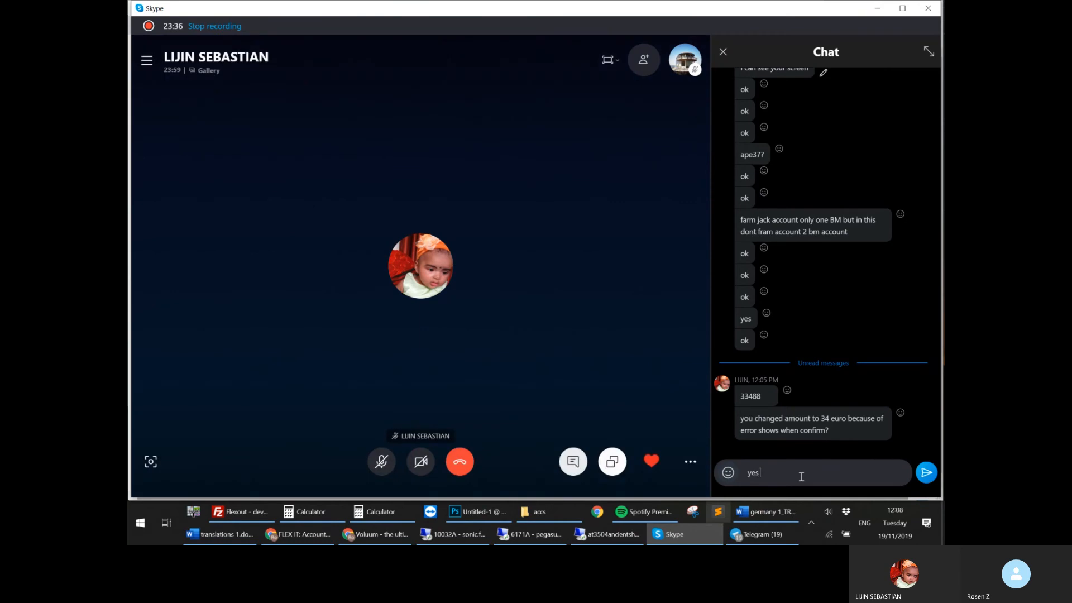
pyautogui.write(' correct')
pyautogui.press('Return')
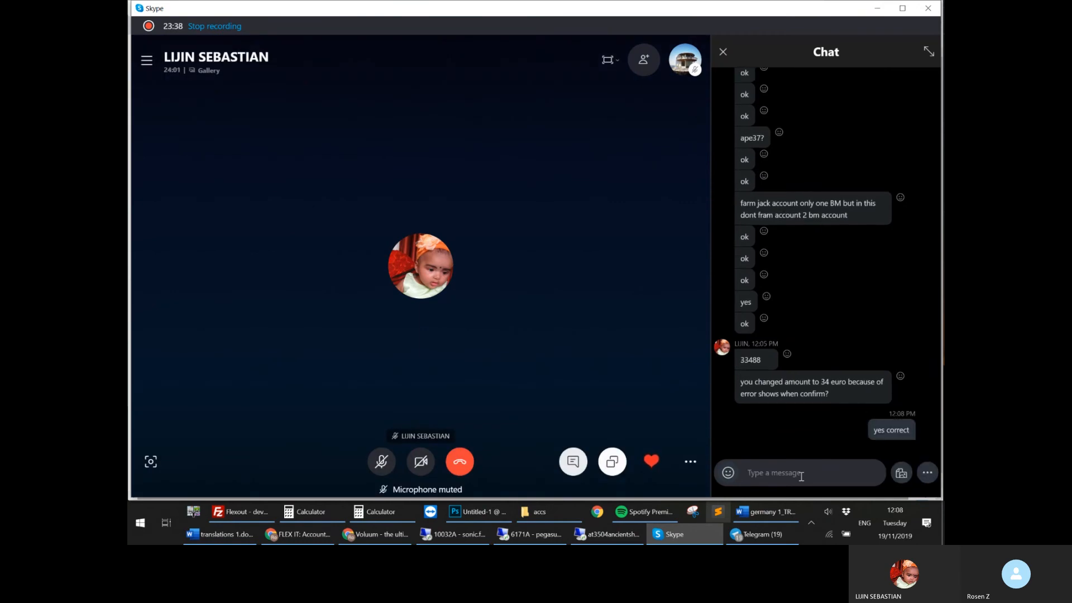
pyautogui.click(707, 531)
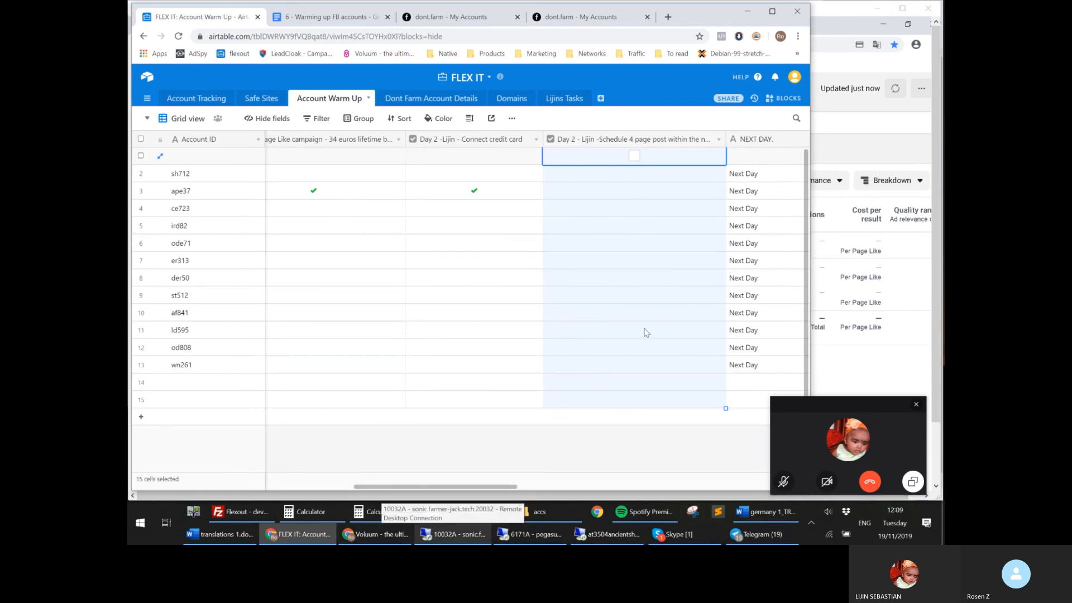
# Unmute the call, change the Day 2 scheduling column from 4 to 2 posts, and return to Ads Manager
pyautogui.click(792, 482)
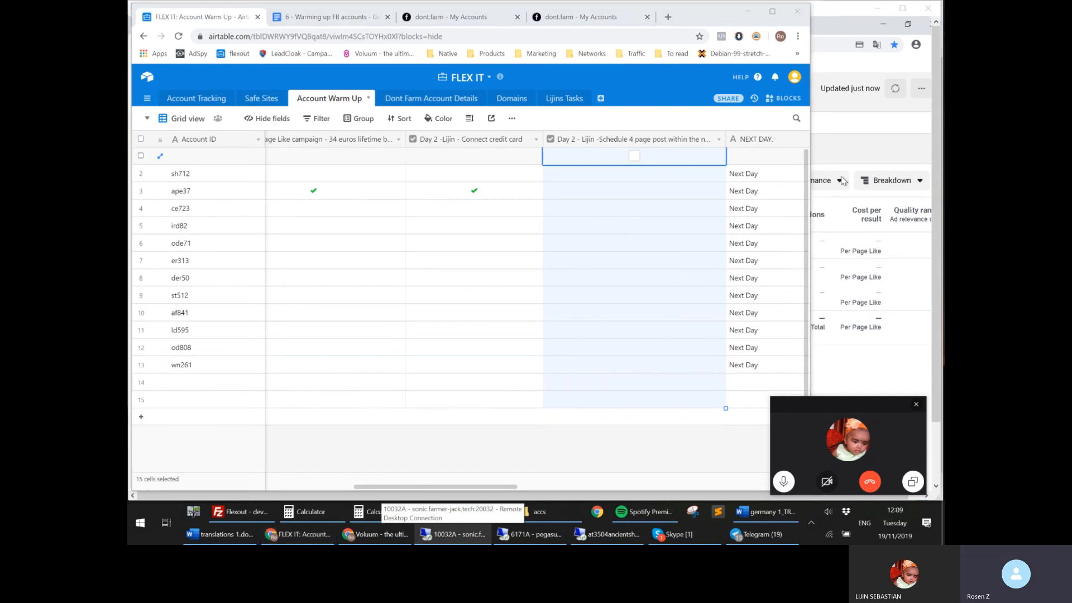
pyautogui.click(658, 145)
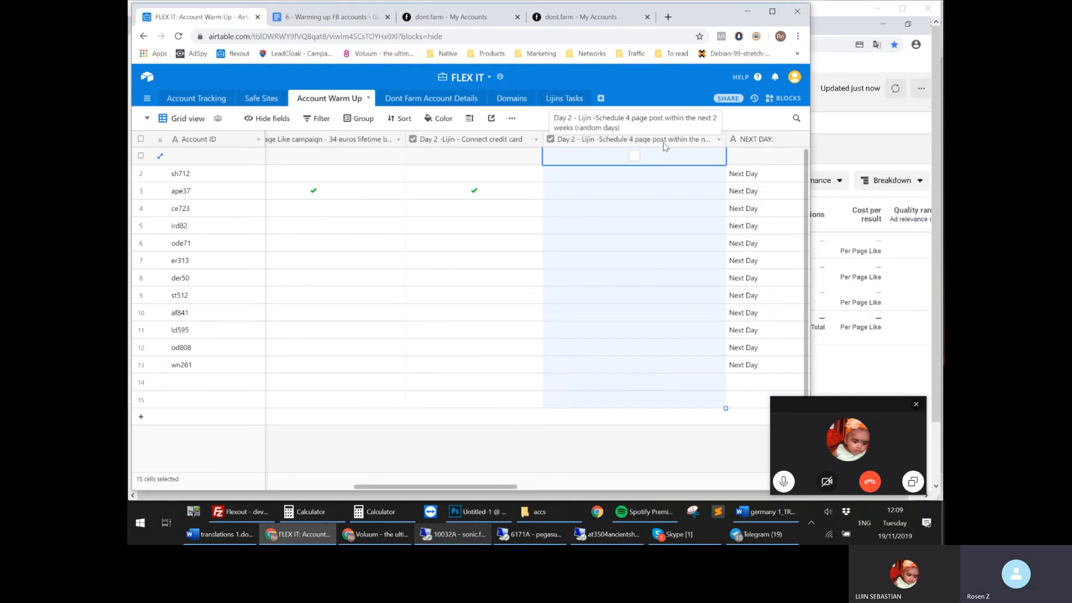
pyautogui.doubleClick(630, 140)
pyautogui.click(603, 162)
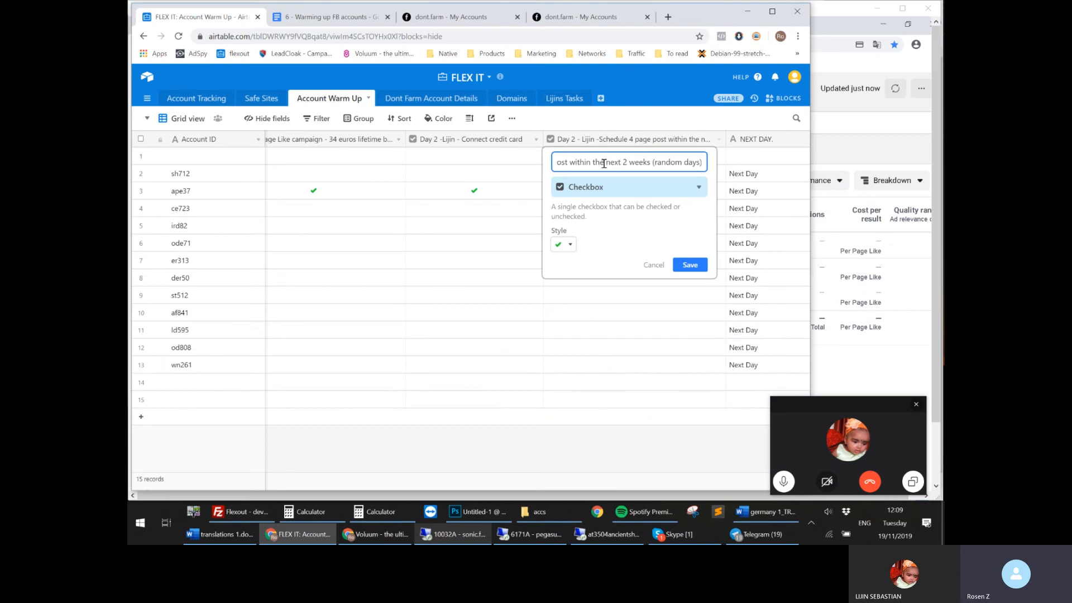
pyautogui.press('Left')
pyautogui.press('Left')
pyautogui.press('Left')
pyautogui.press('Left')
pyautogui.press('Left')
pyautogui.press('Left')
pyautogui.press('Left')
pyautogui.press('Left')
pyautogui.press('Left')
pyautogui.press('Left')
pyautogui.press('Left')
pyautogui.press('Left')
pyautogui.press('Left')
pyautogui.press('Left')
pyautogui.press('Left')
pyautogui.press('Left')
pyautogui.press('Left')
pyautogui.press('Left')
pyautogui.press('Left')
pyautogui.press('Left')
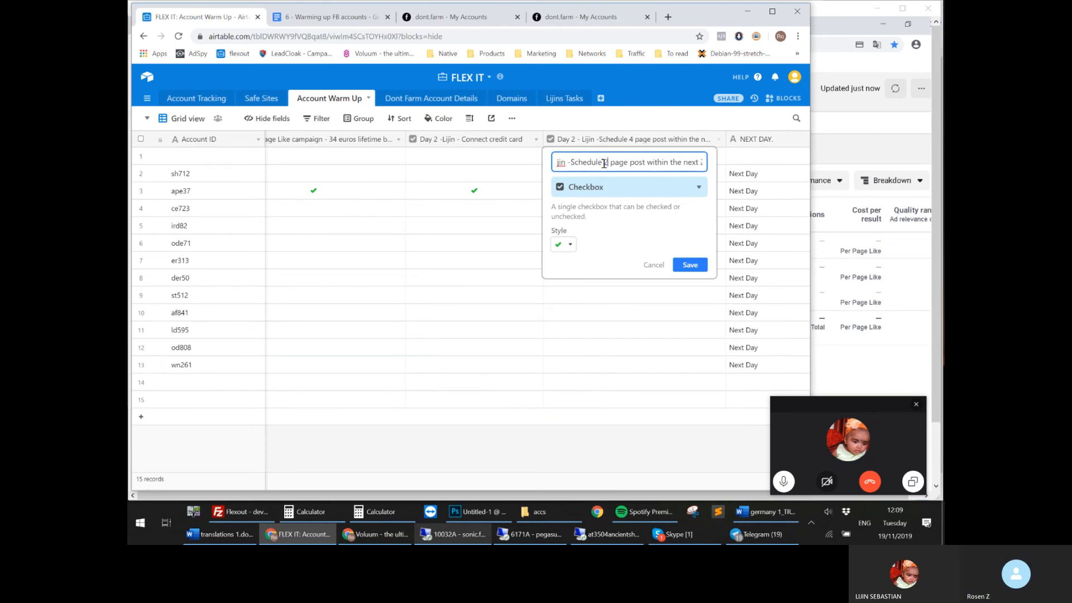
pyautogui.press('Delete')
pyautogui.write('2')
pyautogui.press('Return')
pyautogui.click(682, 144)
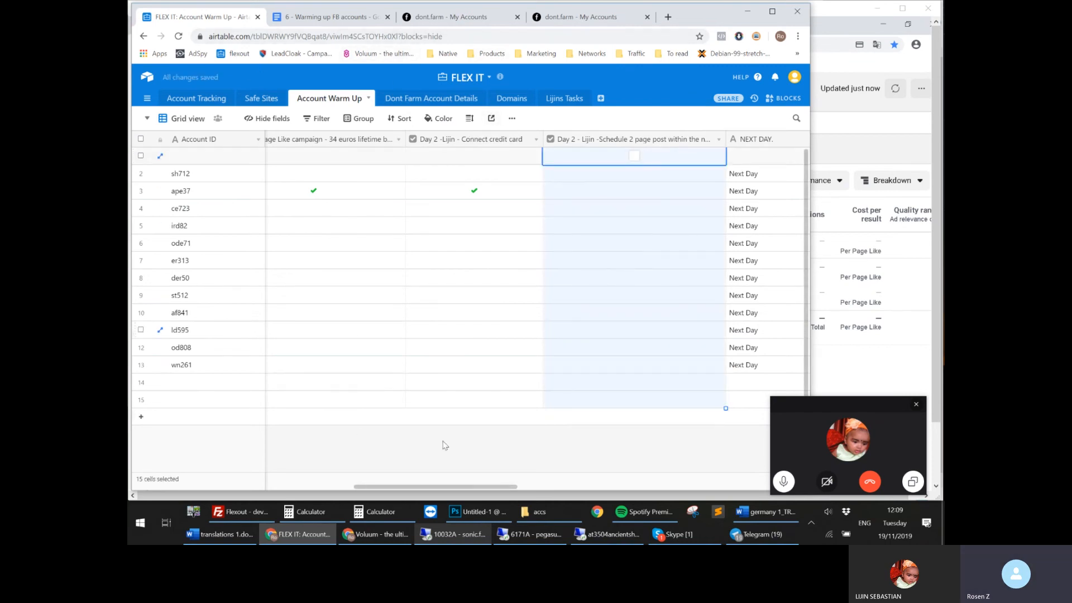
pyautogui.click(612, 534)
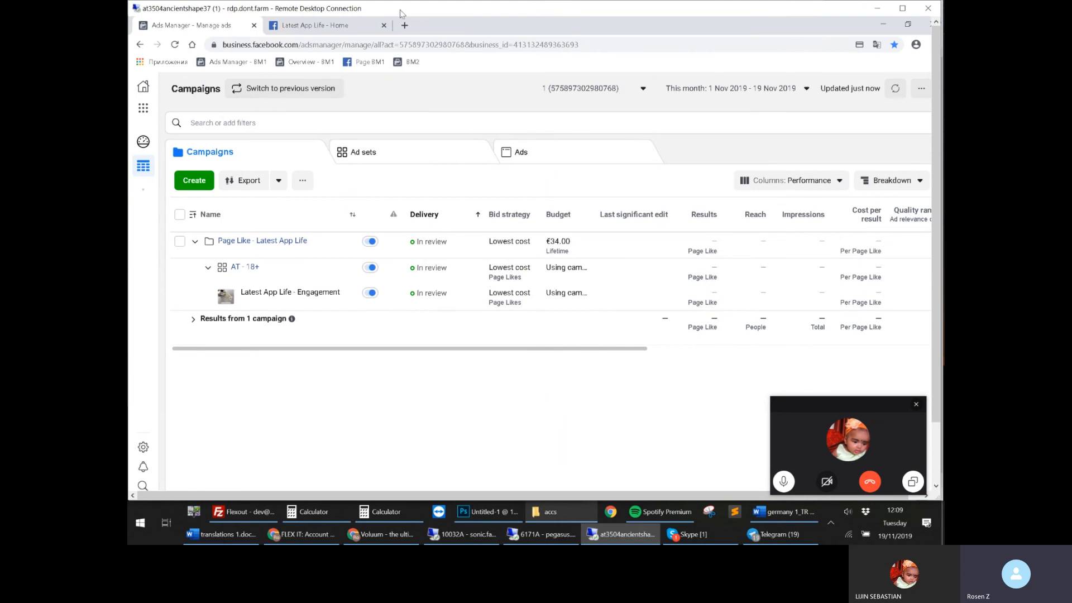
# Open the Latest App Life page, dismiss the setup tip and go to its Posts section
pyautogui.click(314, 25)
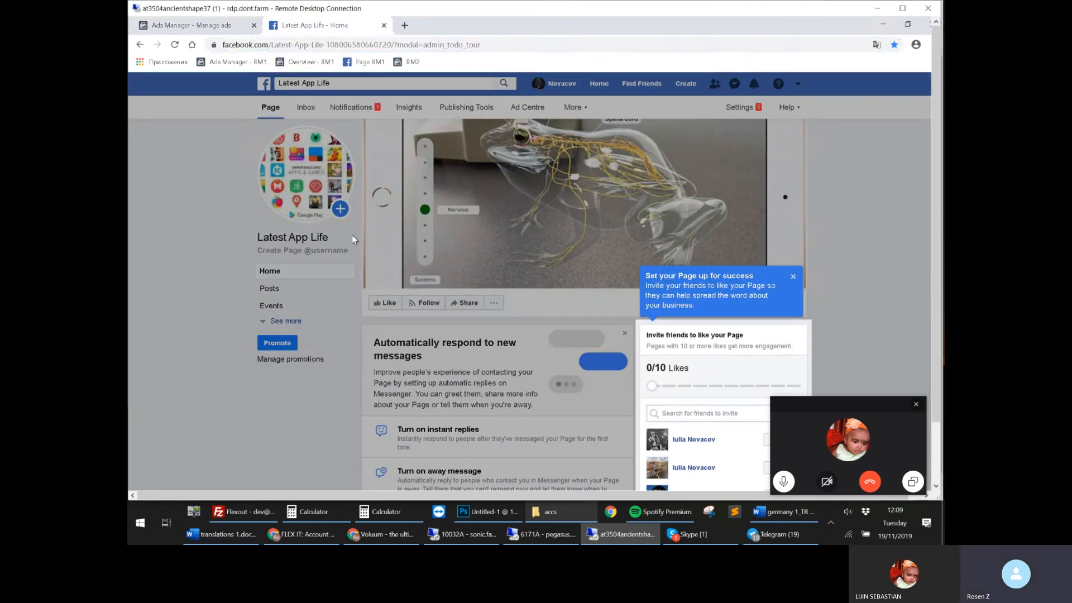
pyautogui.click(793, 277)
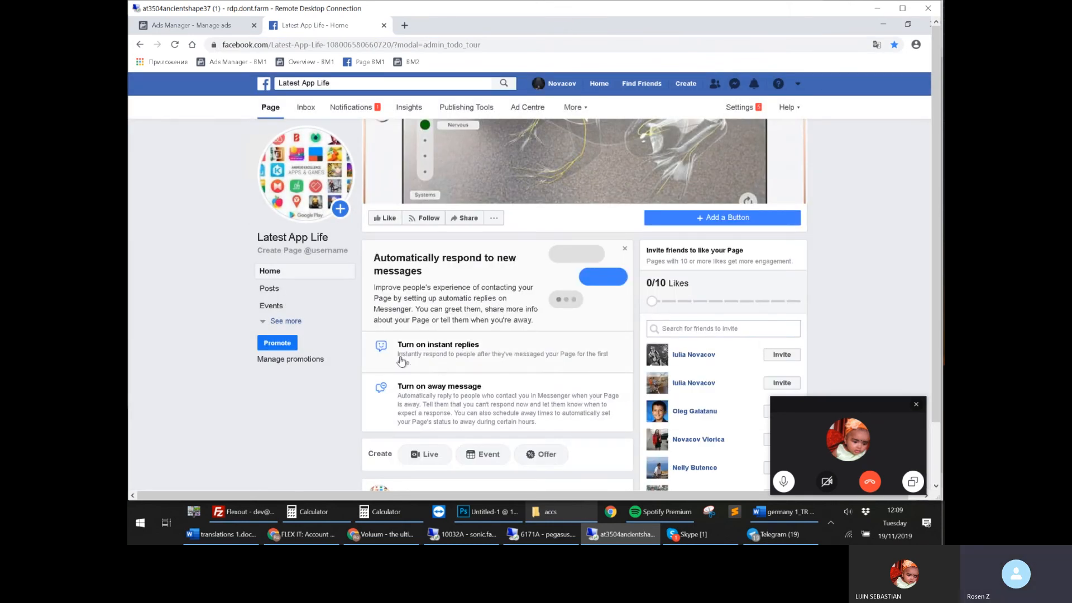
pyautogui.click(282, 321)
pyautogui.click(274, 289)
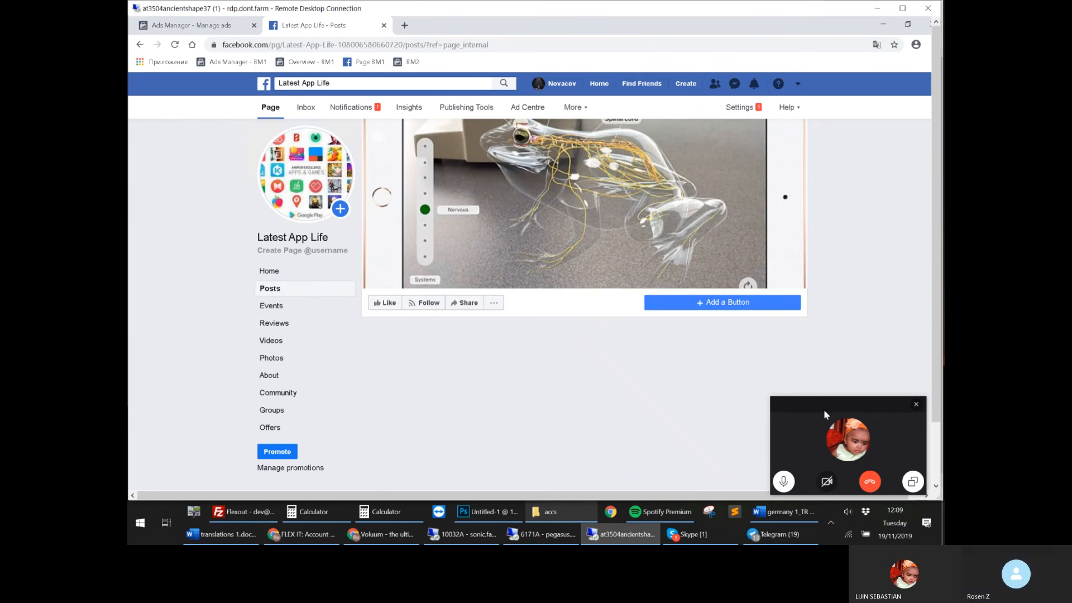
pyautogui.scroll(-3, 565, 331)
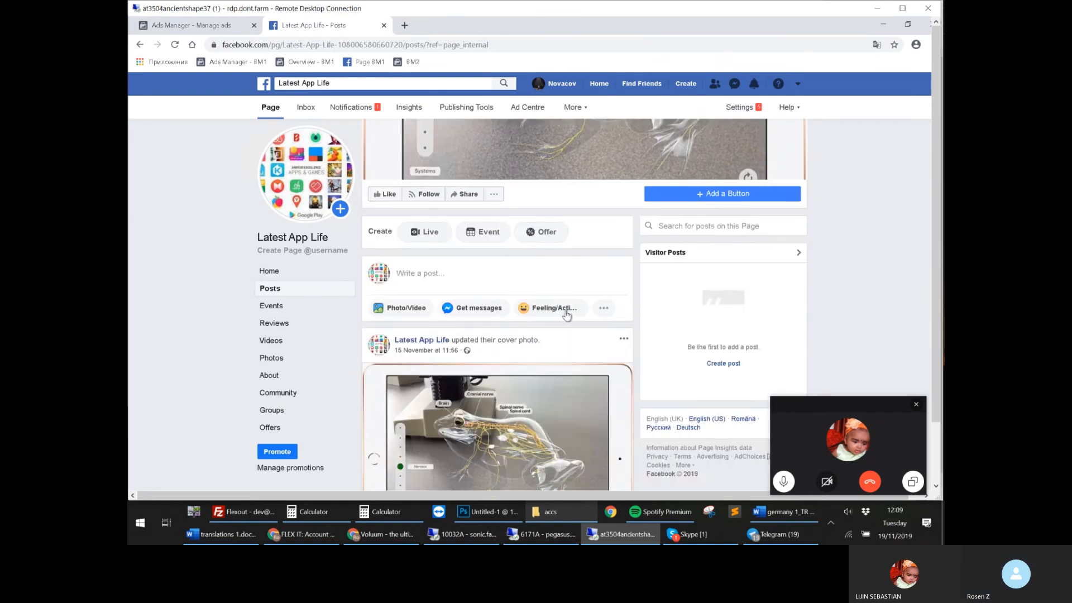
# Expand the post composer and open the page's Publishing tools
pyautogui.click(606, 199)
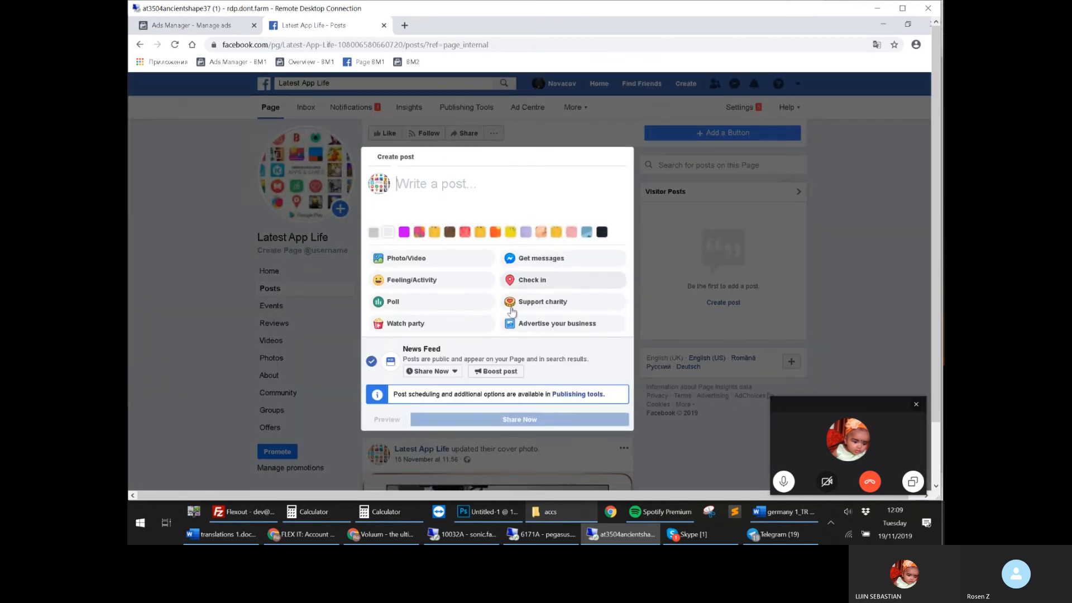
pyautogui.click(436, 373)
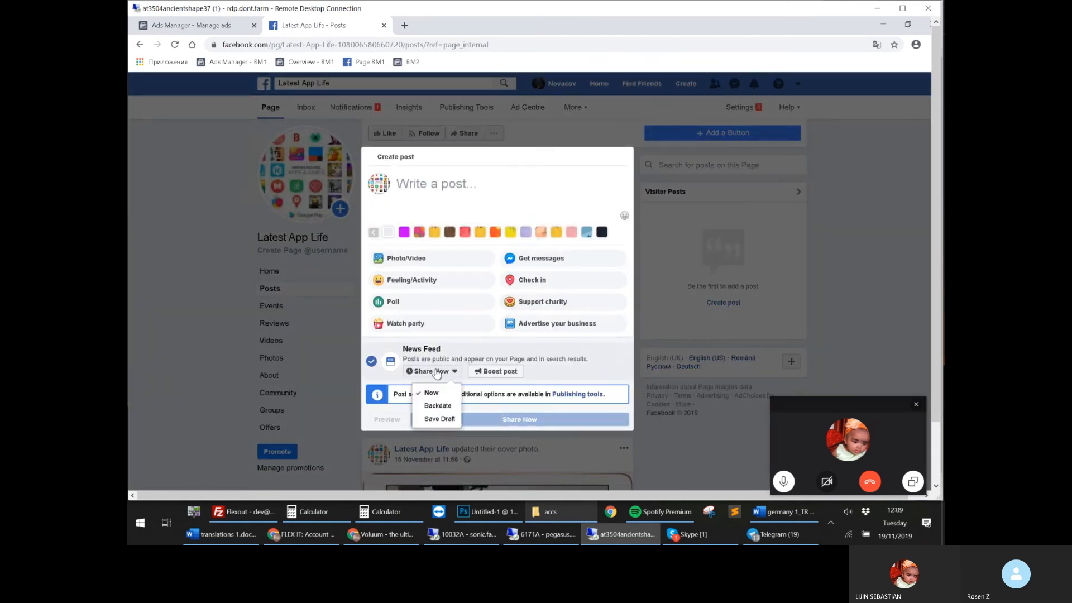
pyautogui.click(437, 373)
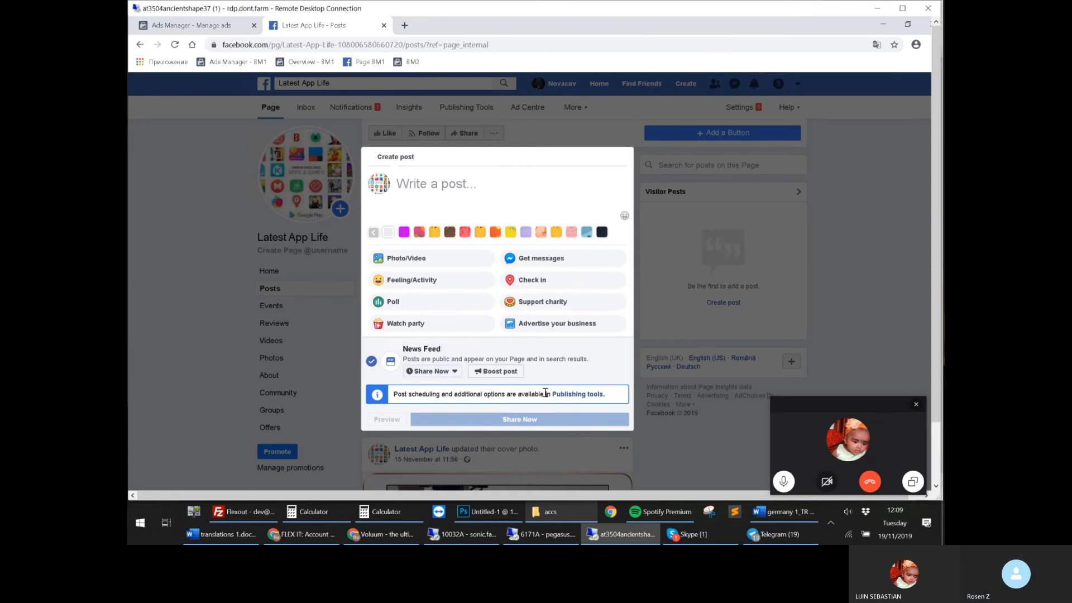
pyautogui.click(566, 397)
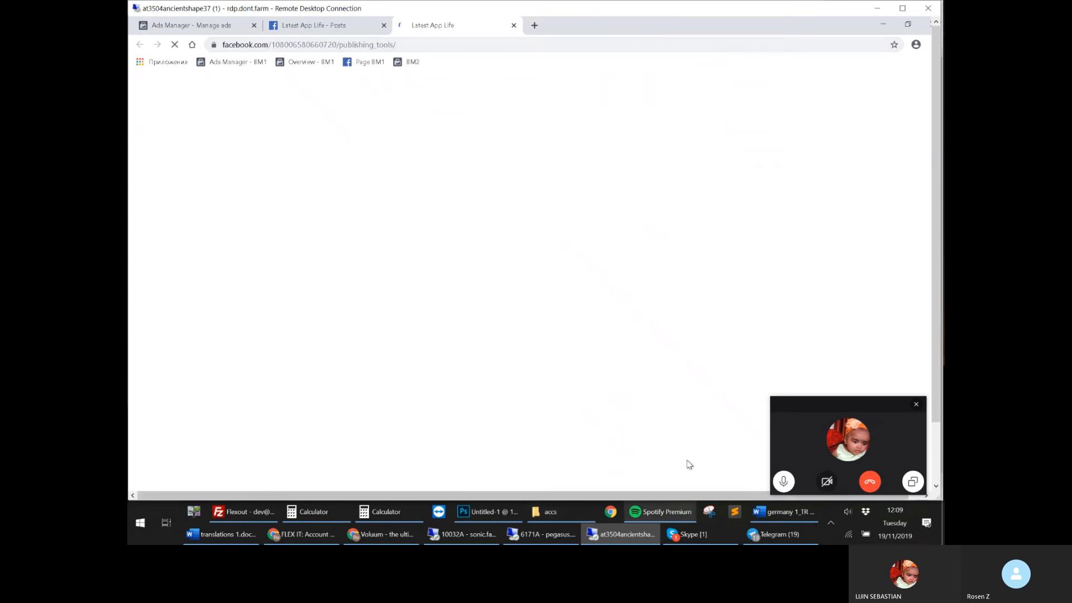
pyautogui.click(692, 535)
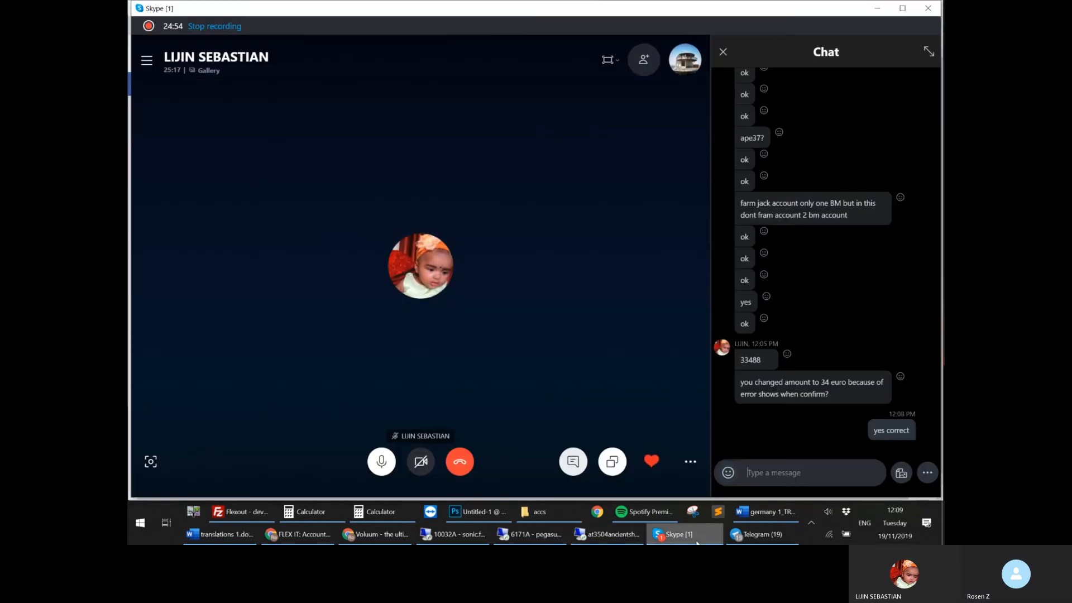
# Dismiss the translation offer and go to the page's Scheduled Posts
pyautogui.click(696, 537)
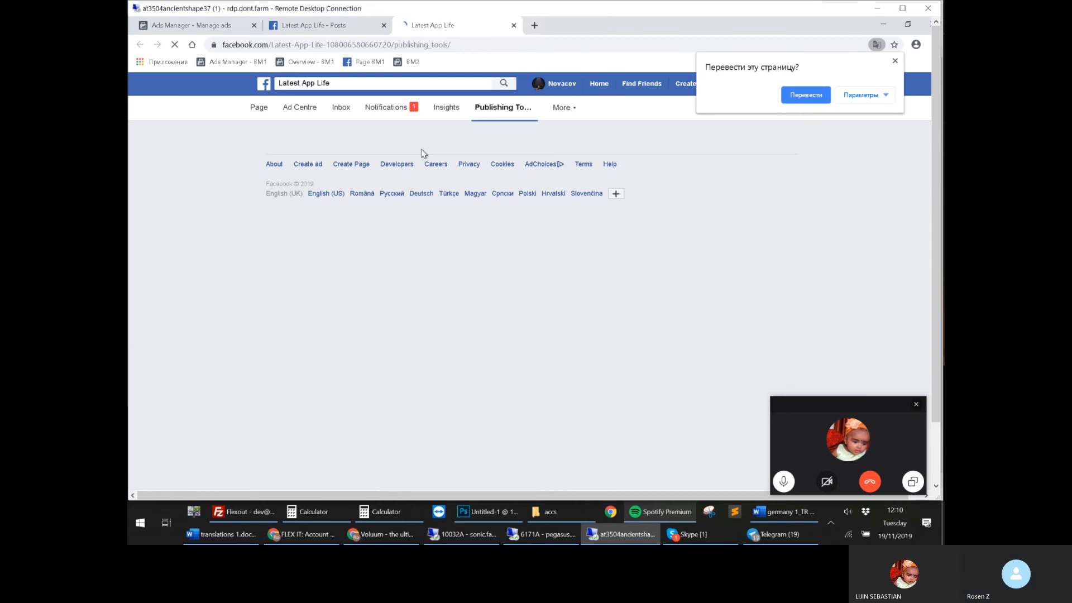
pyautogui.click(895, 62)
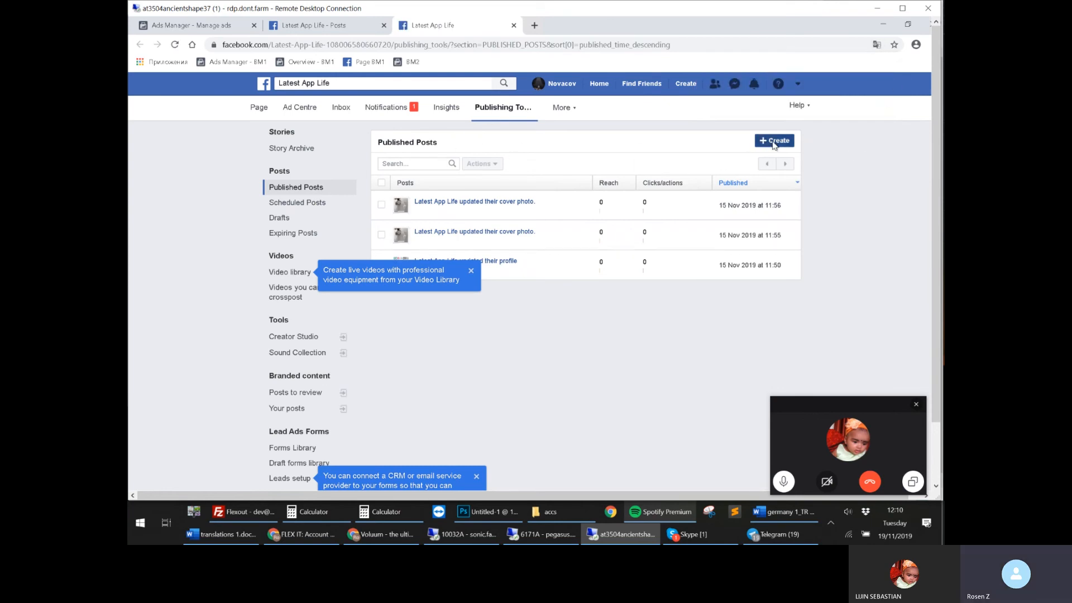
pyautogui.click(773, 140)
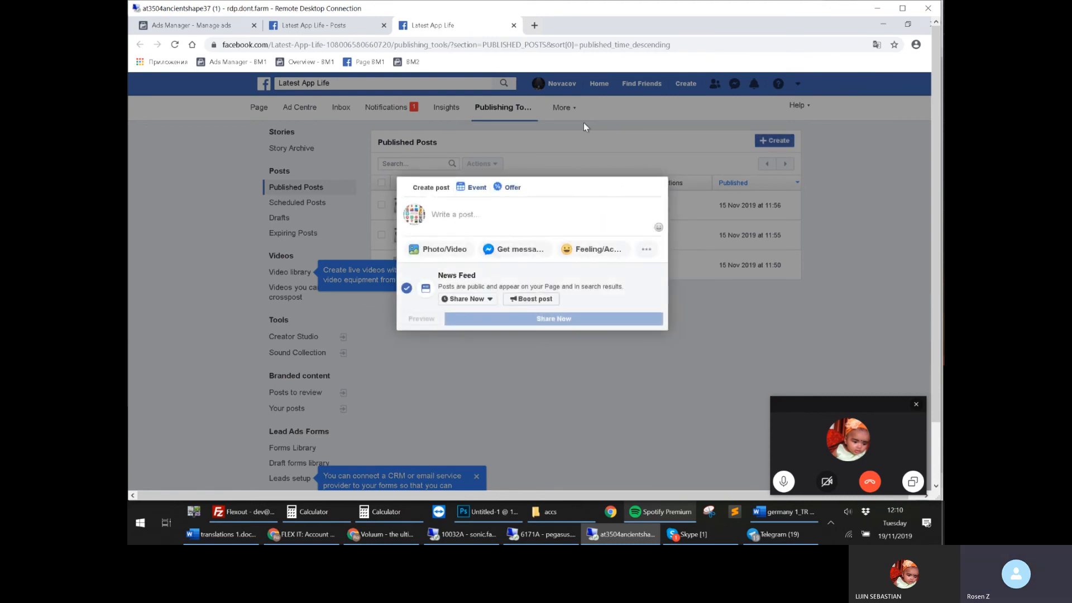
pyautogui.click(385, 75)
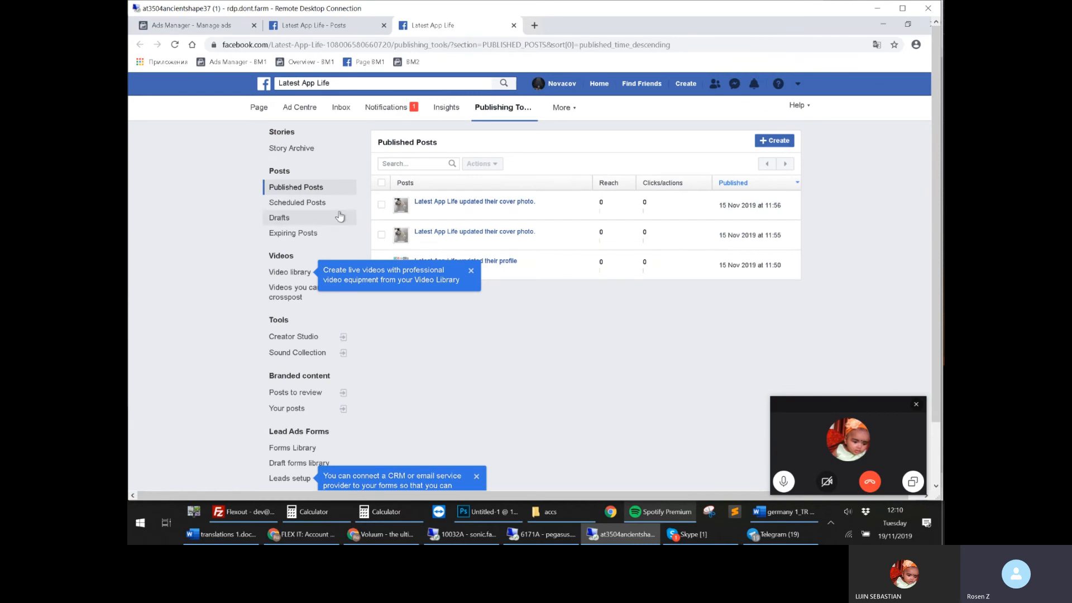
pyautogui.click(314, 208)
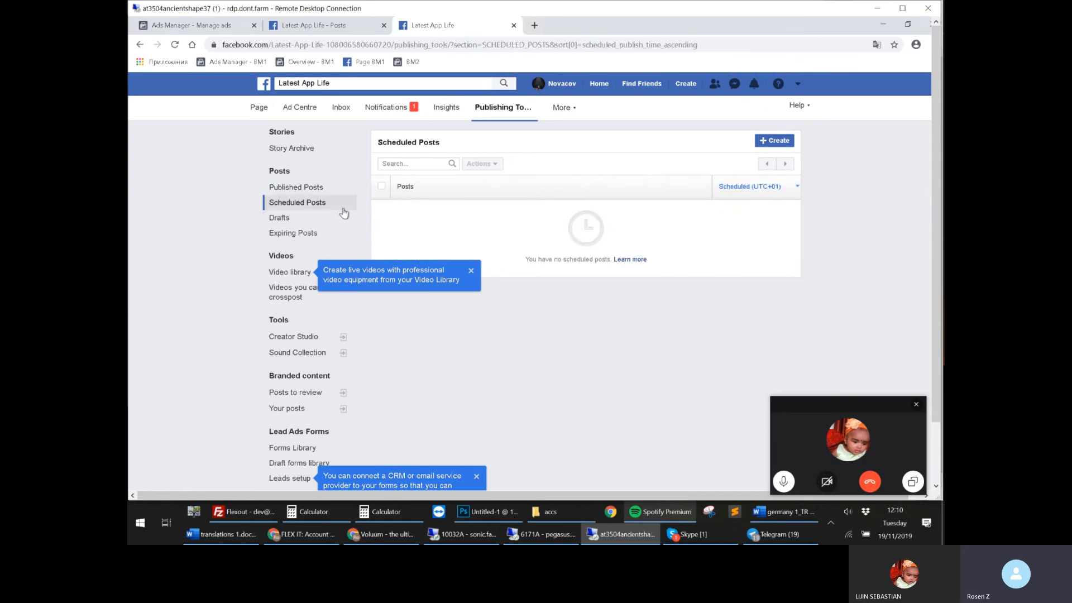
# Create a new post scheduled for 19/11/2019 at 16:21
pyautogui.click(776, 140)
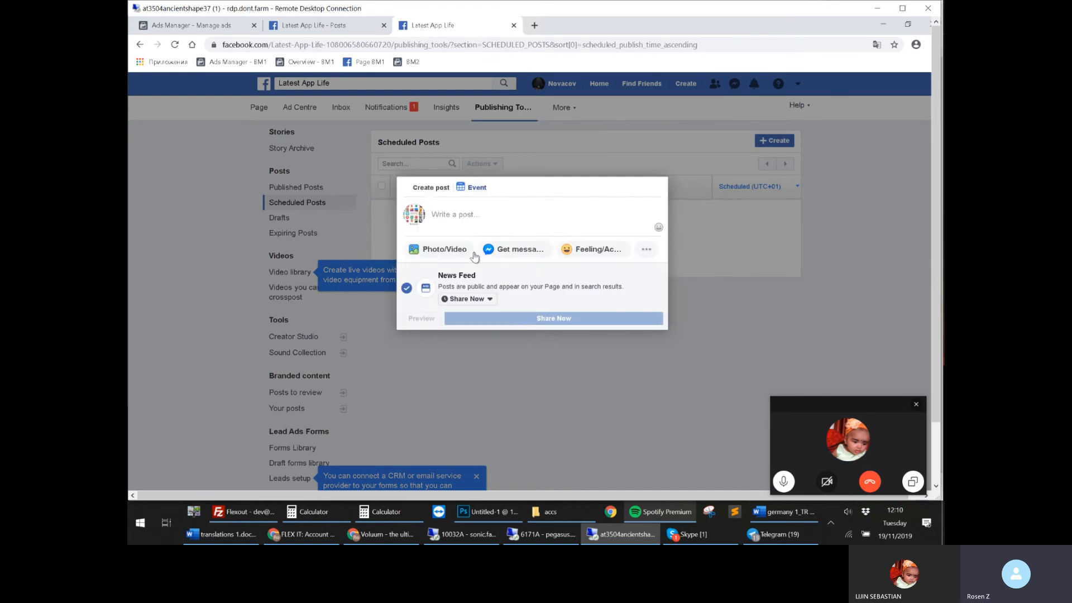
pyautogui.click(478, 300)
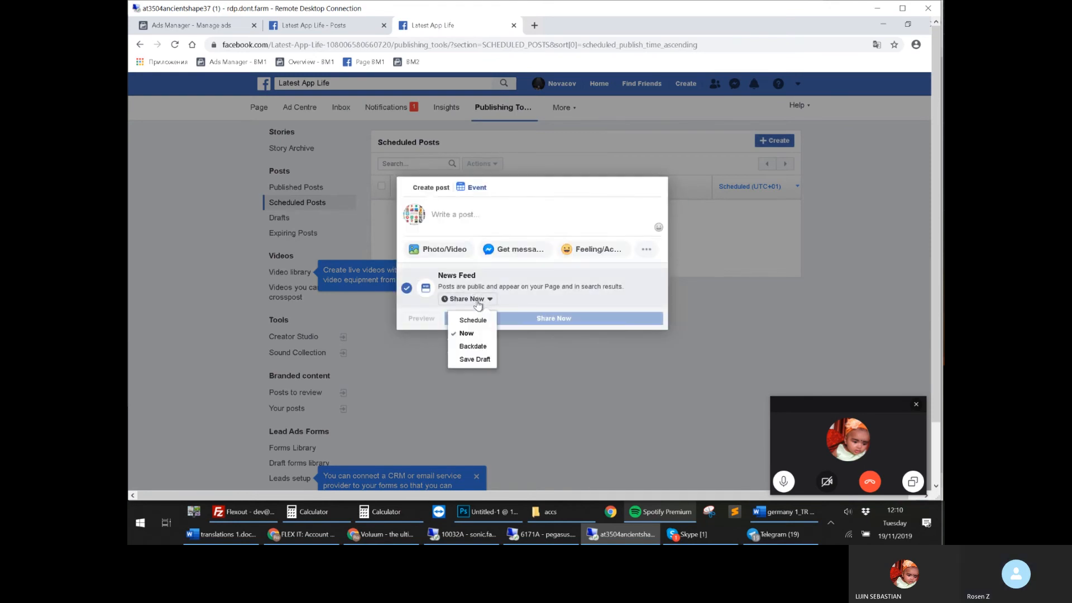
pyautogui.click(473, 321)
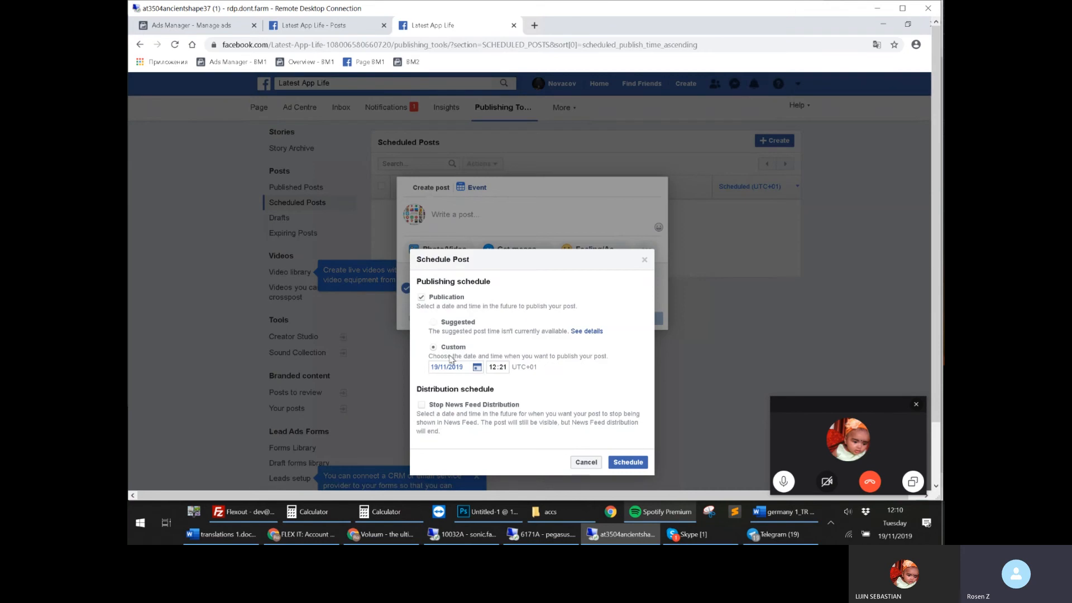
pyautogui.click(493, 368)
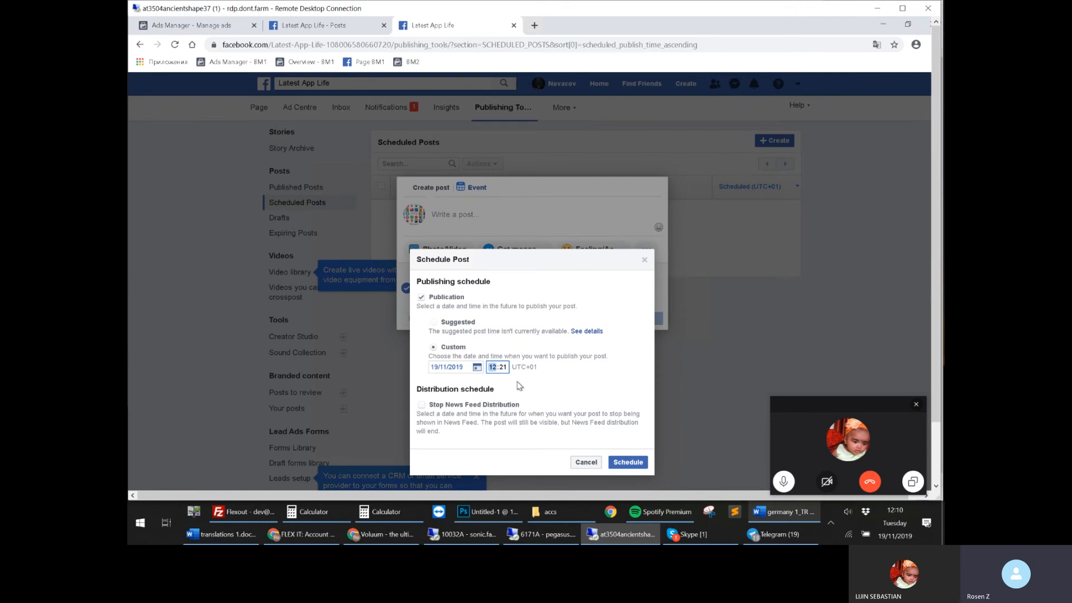
pyautogui.write('16')
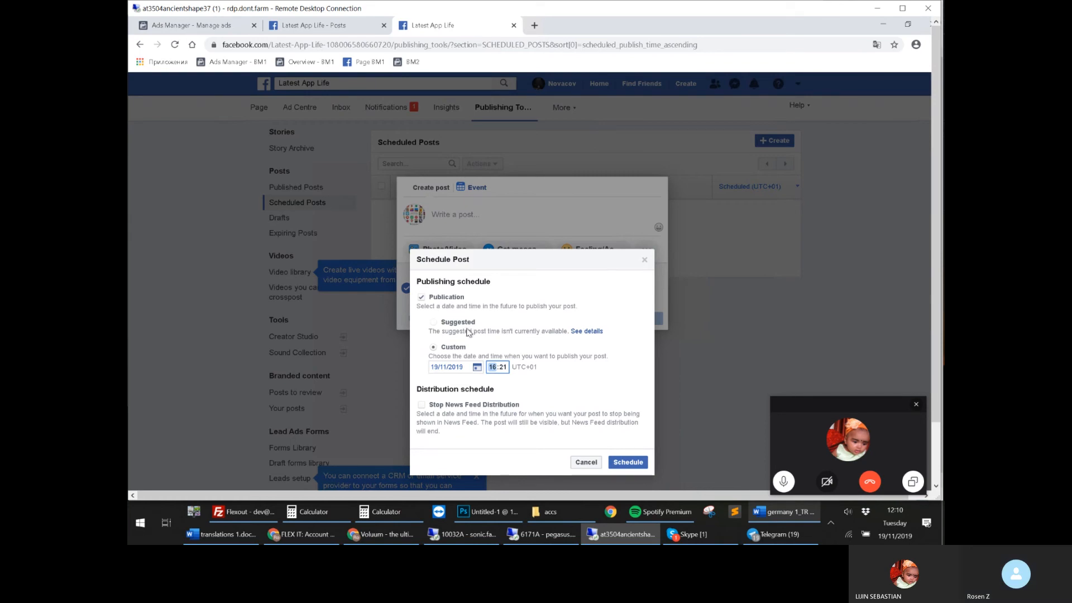
pyautogui.click(625, 464)
pyautogui.click(503, 223)
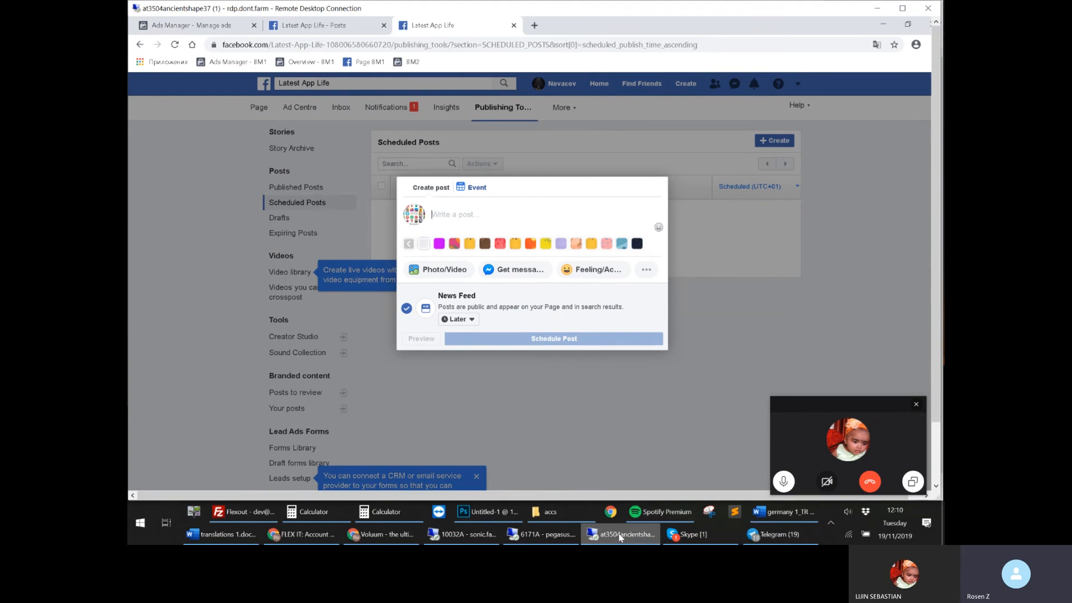
# Search Google Images for 'android apps' and preview candidate pictures
pyautogui.click(378, 534)
pyautogui.hotkey('ctrl', 't')
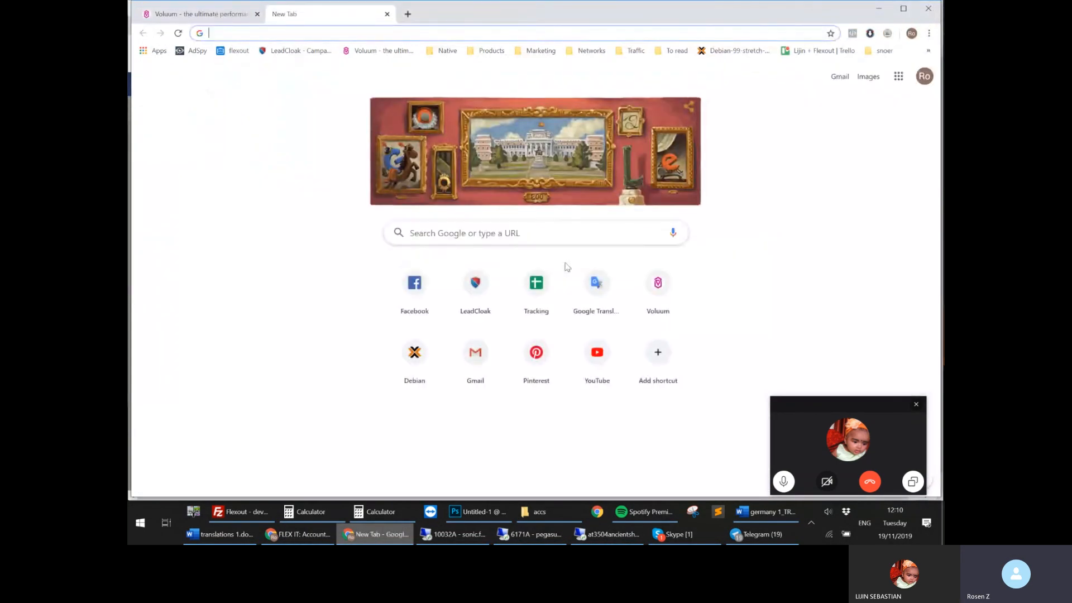
pyautogui.write('android apps')
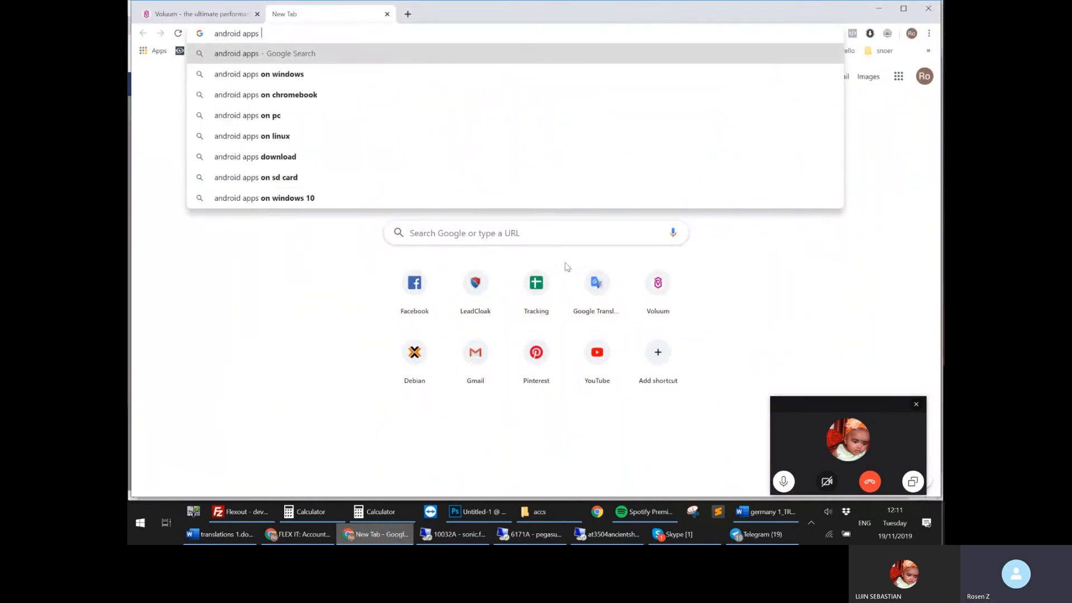
pyautogui.press('Return')
pyautogui.click(259, 111)
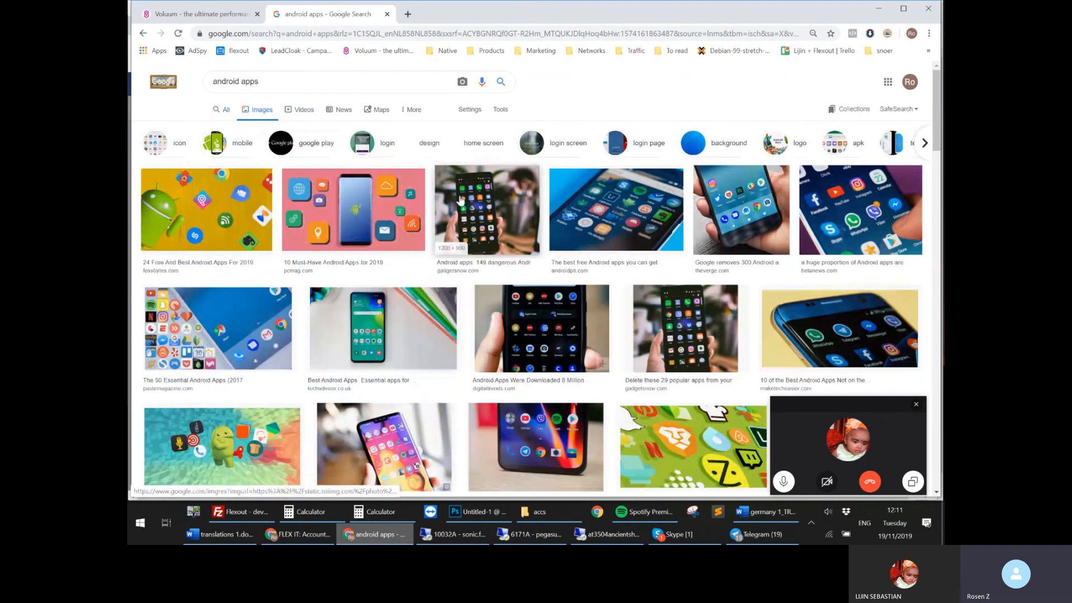
pyautogui.click(450, 203)
pyautogui.click(383, 106)
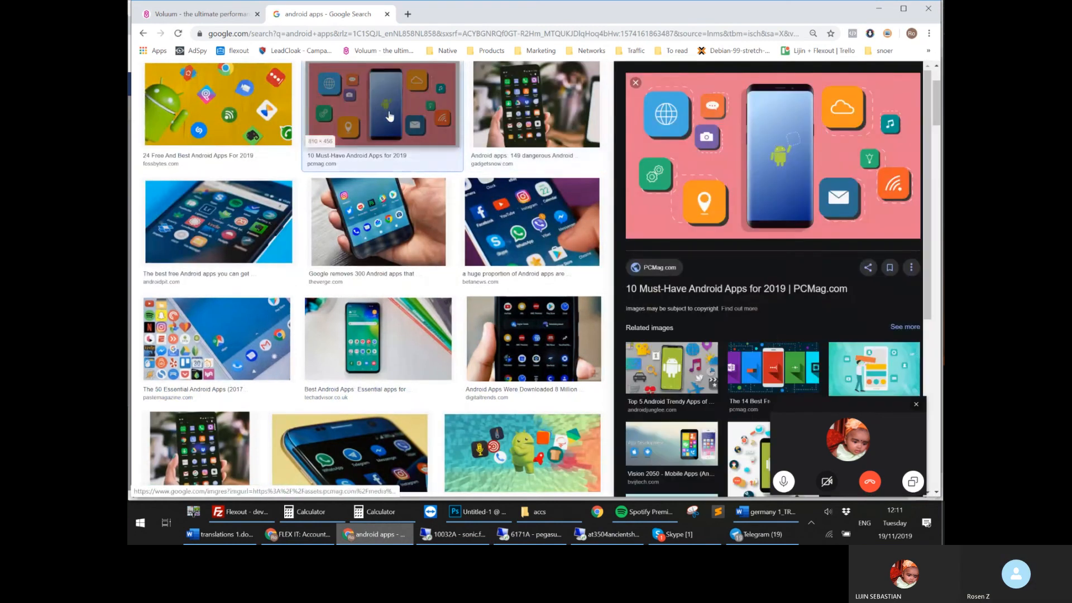
# Save the betanews app icons image as android-mobile-app-icons.jpg and show the desktop
pyautogui.rightClick(756, 159)
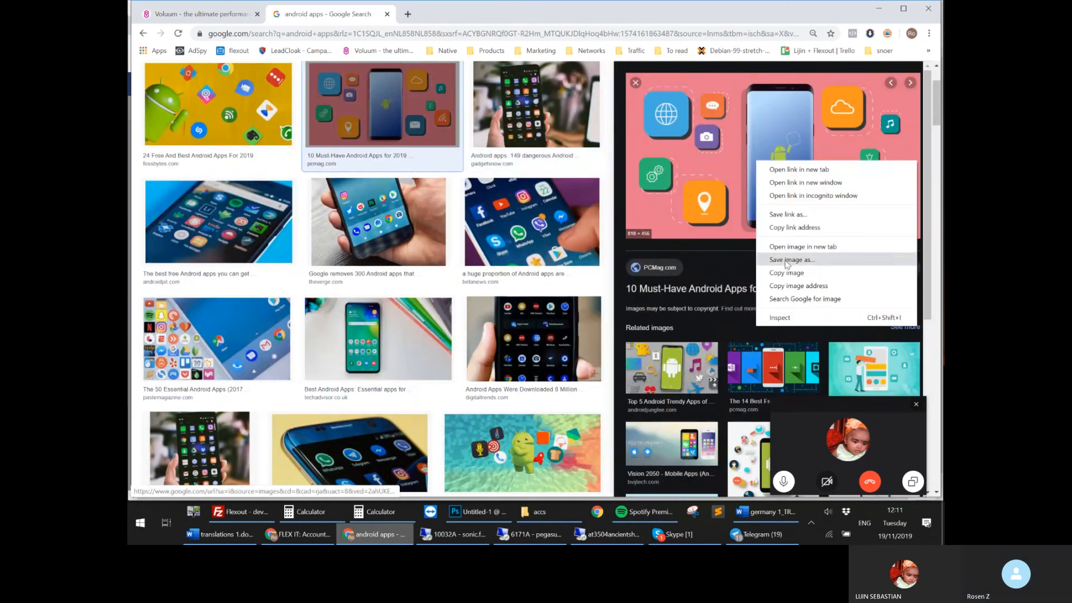
pyautogui.click(533, 223)
pyautogui.rightClick(784, 163)
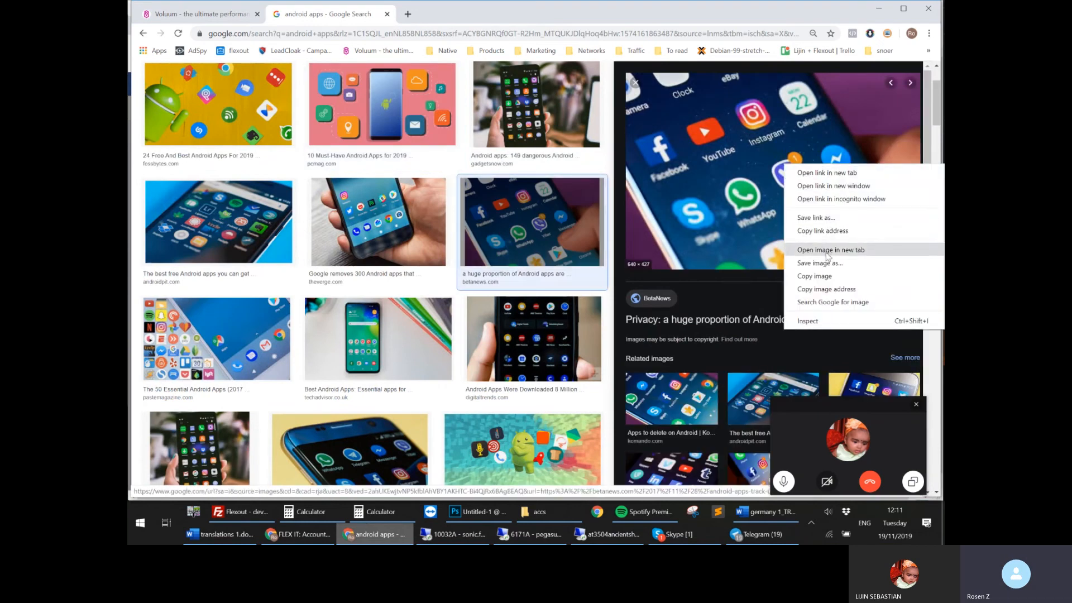
pyautogui.click(830, 262)
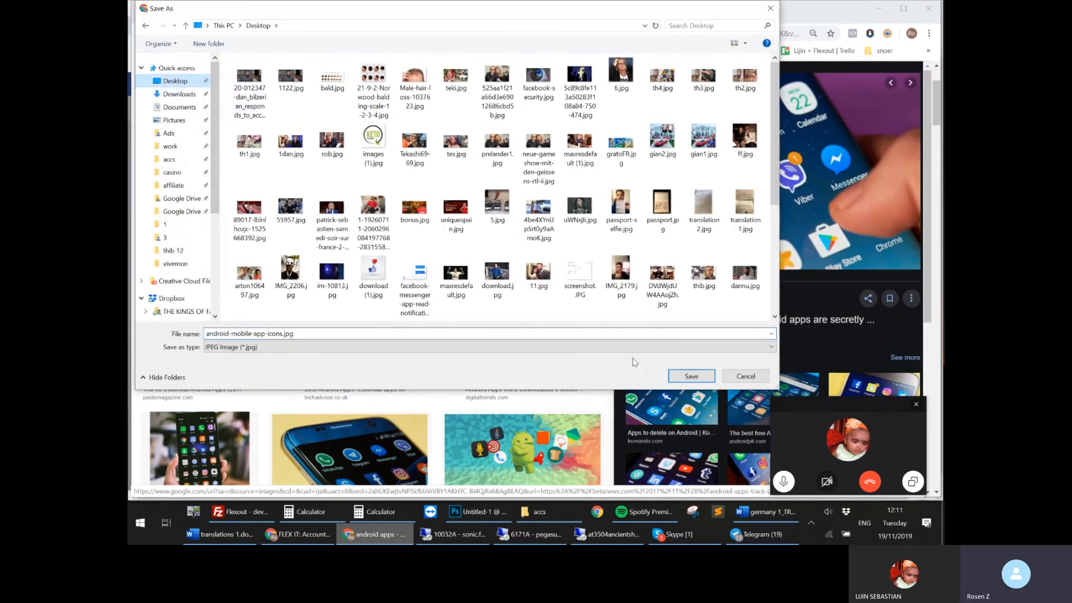
pyautogui.click(684, 377)
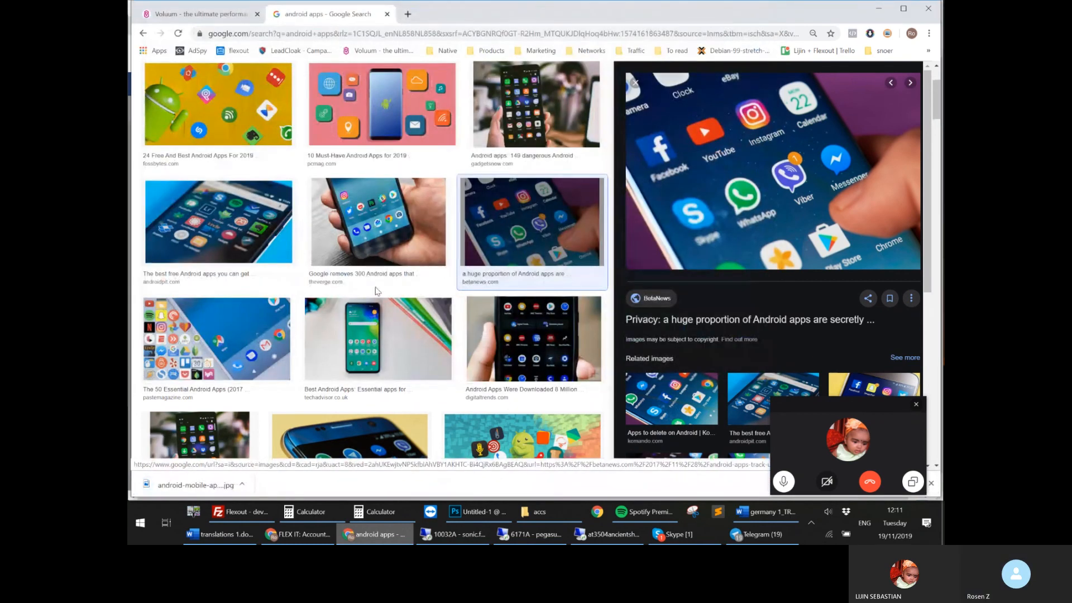
pyautogui.press('super+d')
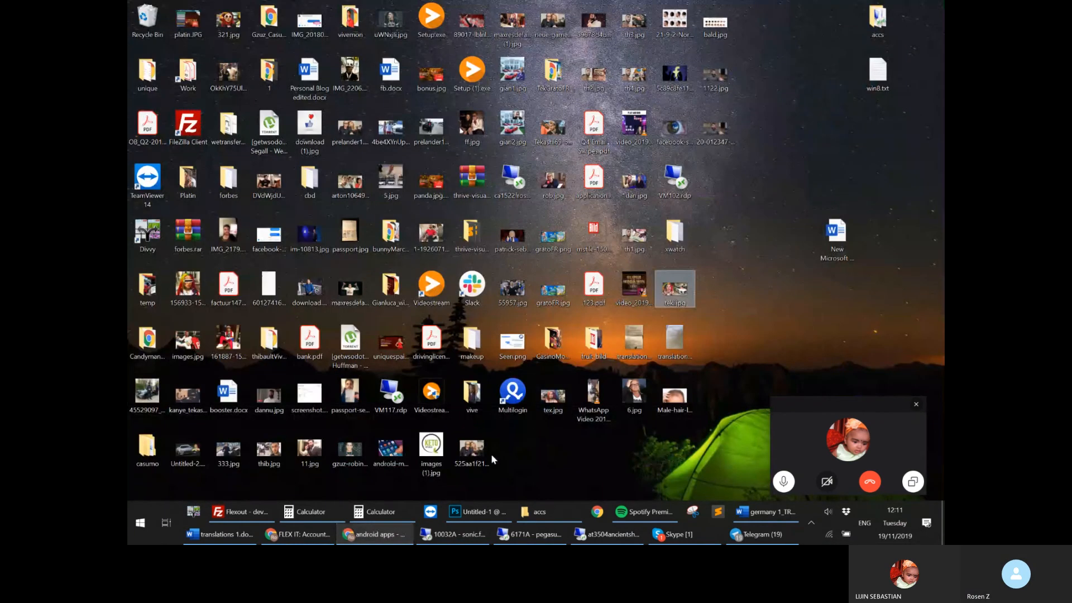
# Locate the downloaded android-mobile-app-icons.jpg in its folder and copy it
pyautogui.click(758, 192)
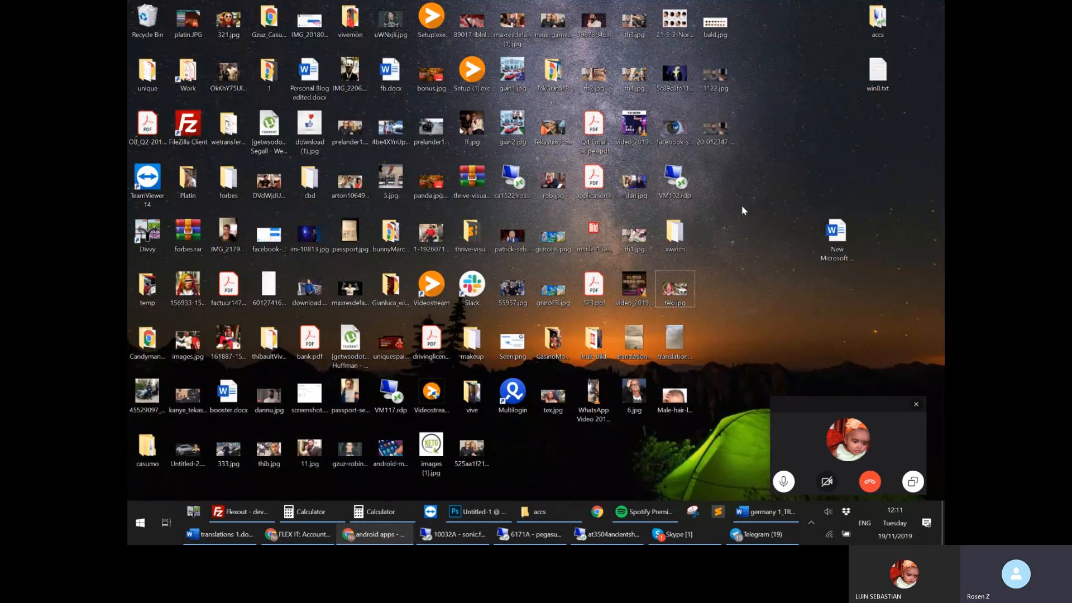
pyautogui.hotkey('alt', 'Tab')
pyautogui.click(244, 485)
pyautogui.click(263, 447)
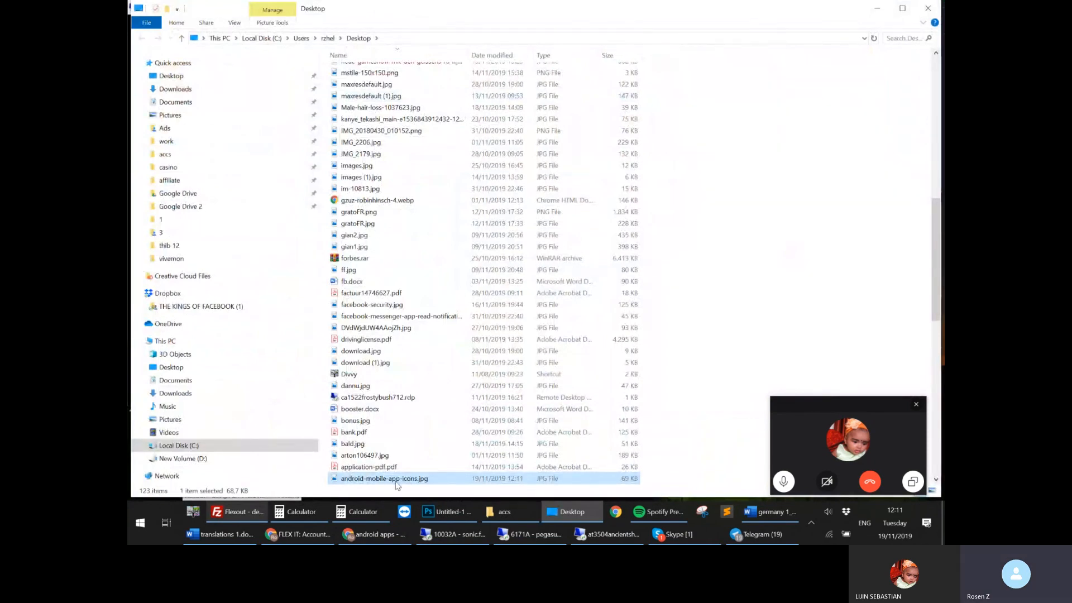
pyautogui.click(397, 480)
pyautogui.click(444, 481)
# Paste the image onto the remote desktop, keep the existing copy, and add a photo to the post
pyautogui.click(470, 481)
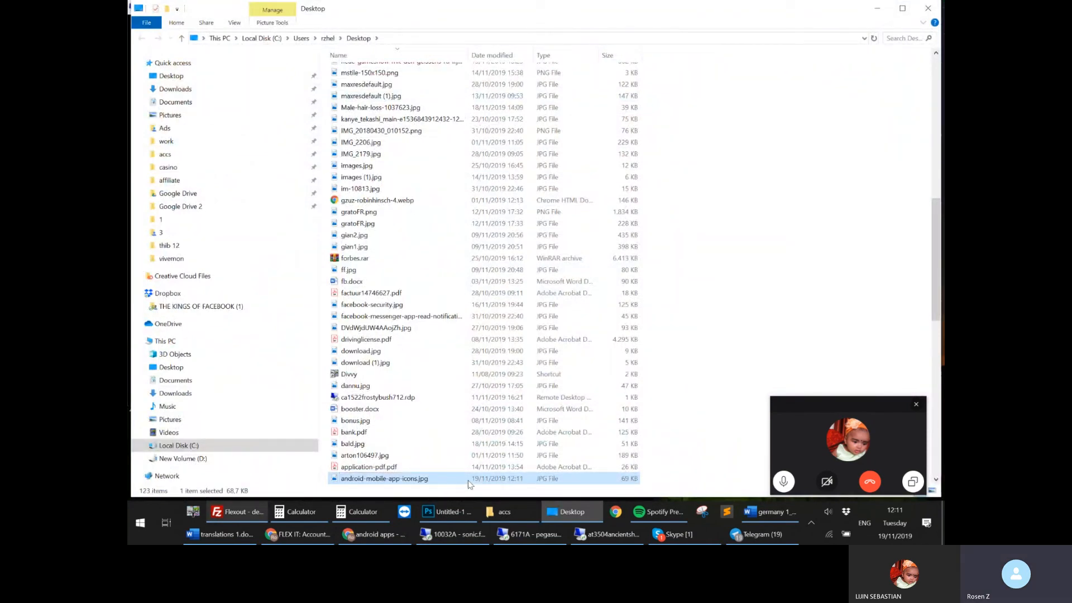
pyautogui.click(601, 538)
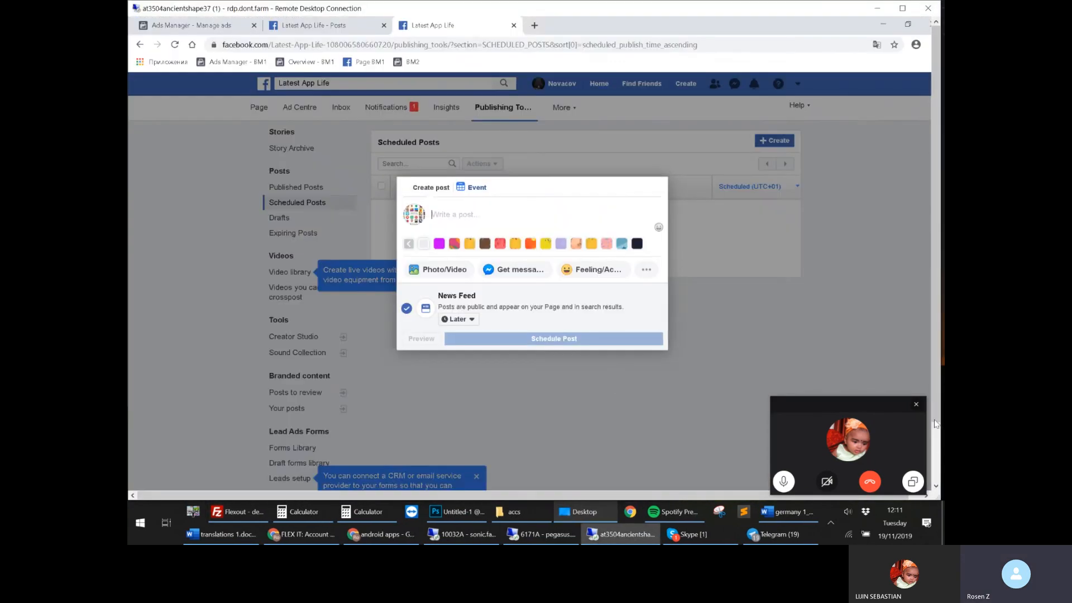
pyautogui.moveTo(894, 404); pyautogui.dragTo(873, 127)
pyautogui.click(937, 451)
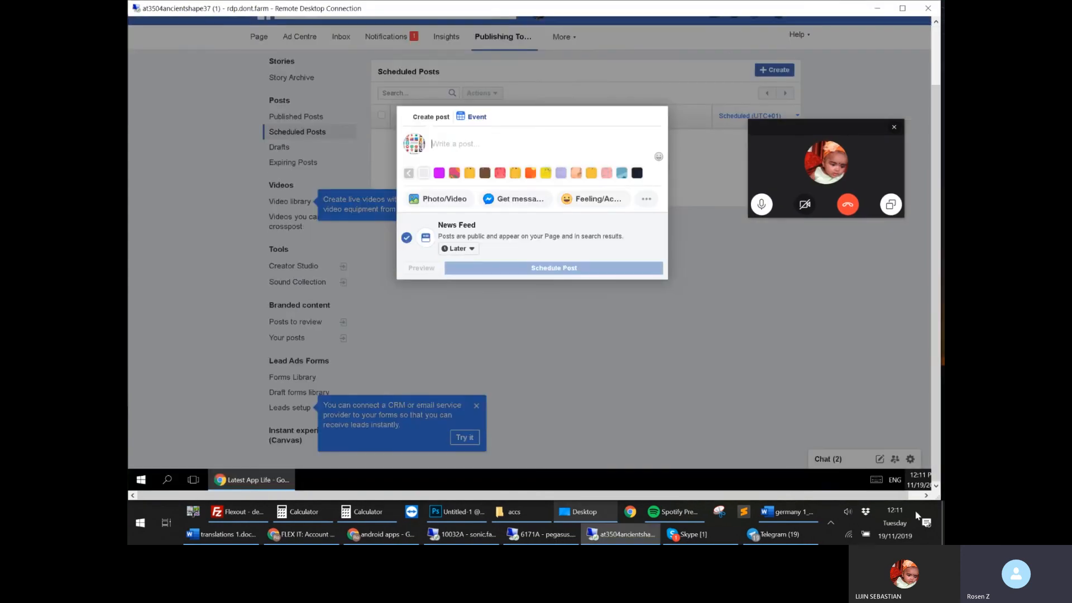
pyautogui.click(916, 495)
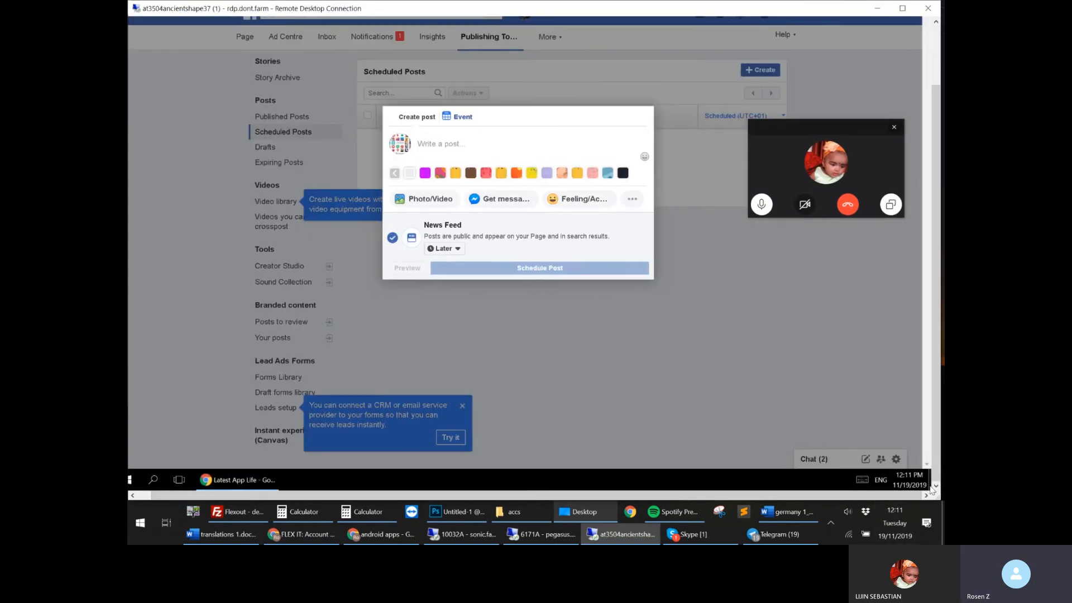
pyautogui.click(929, 488)
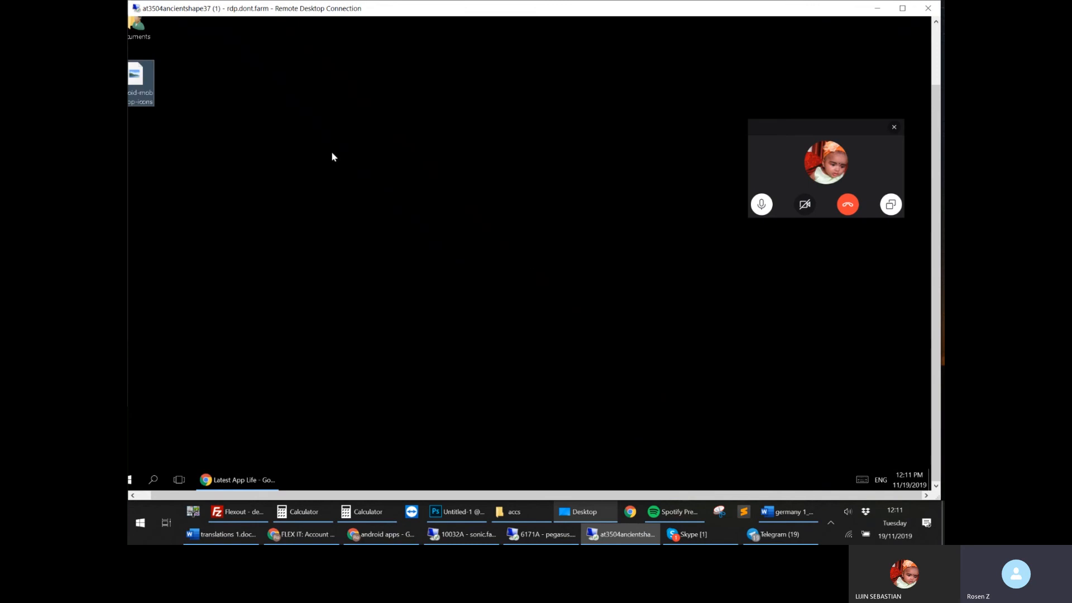
pyautogui.moveTo(389, 495); pyautogui.dragTo(376, 495)
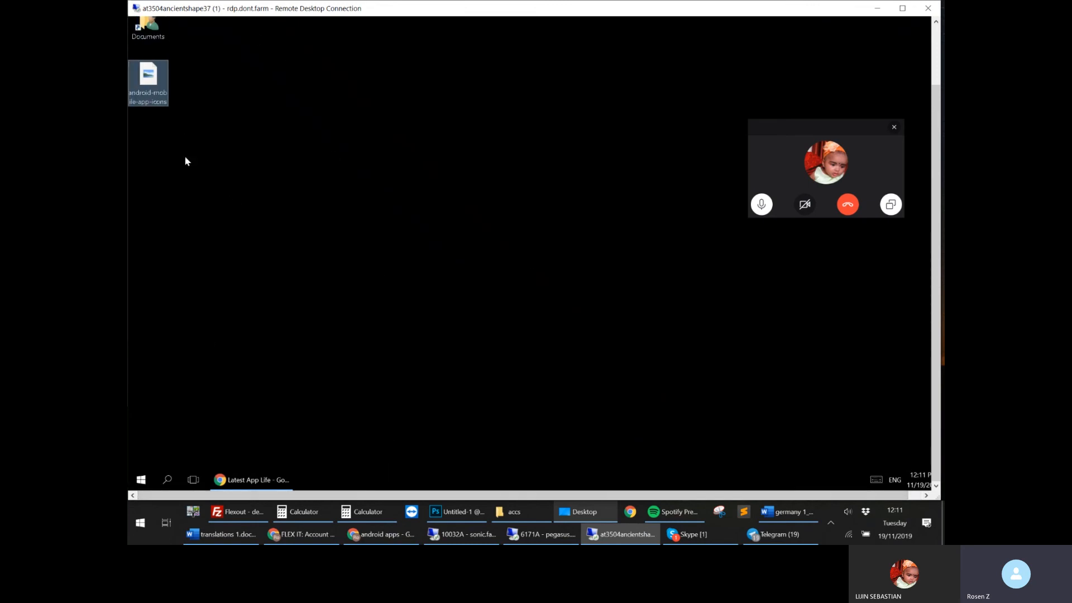
pyautogui.rightClick(230, 158)
pyautogui.click(193, 205)
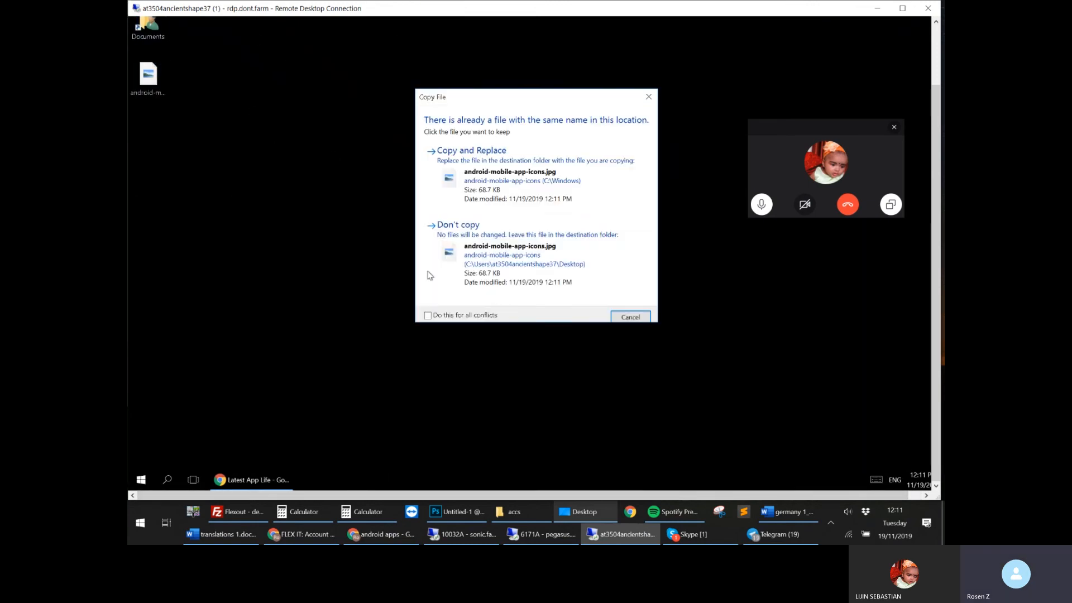
pyautogui.click(615, 316)
pyautogui.click(235, 479)
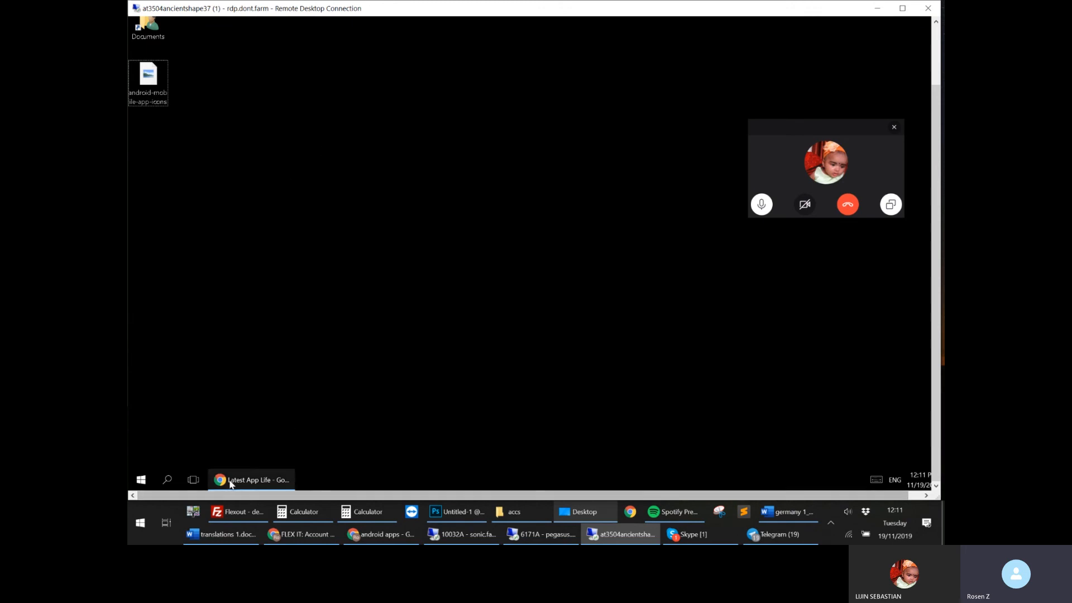
pyautogui.click(443, 199)
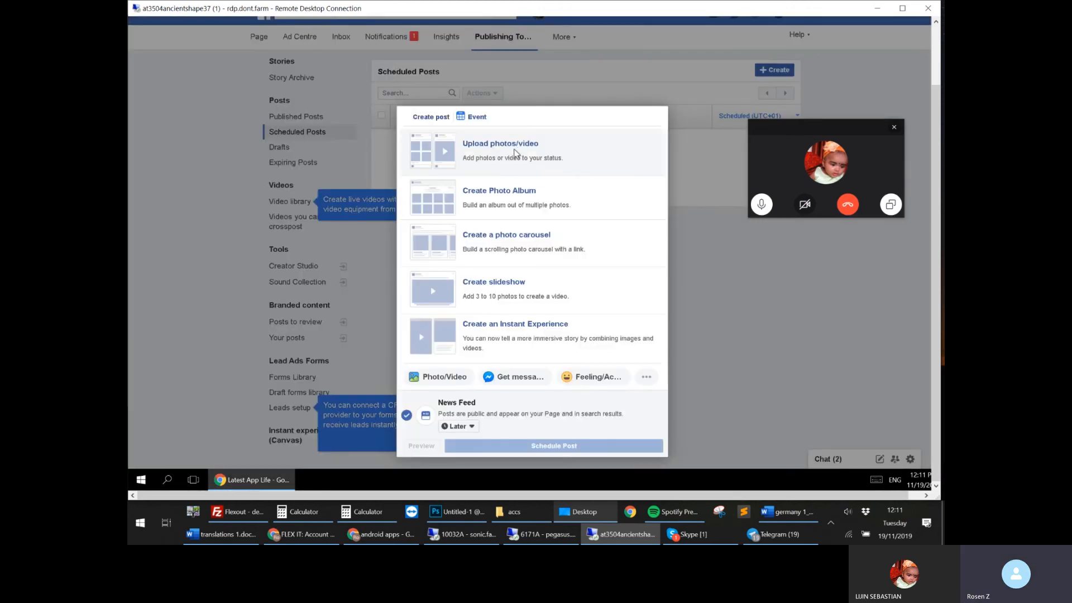
# Attach the Desktop app icons image and type 'There are so many apps on the app store, but which ones are your'
pyautogui.click(514, 148)
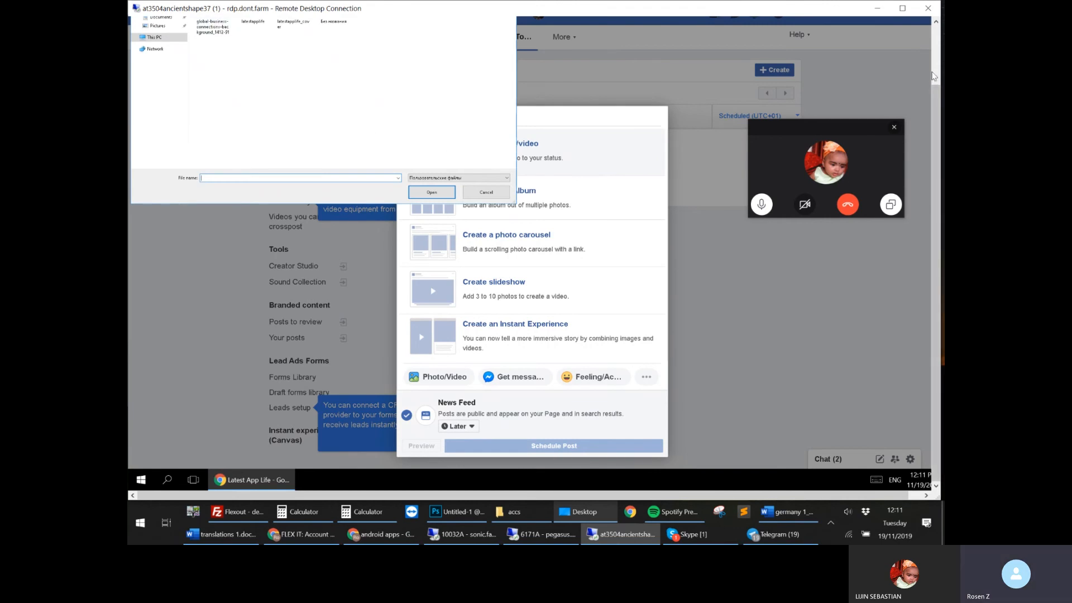
pyautogui.click(934, 75)
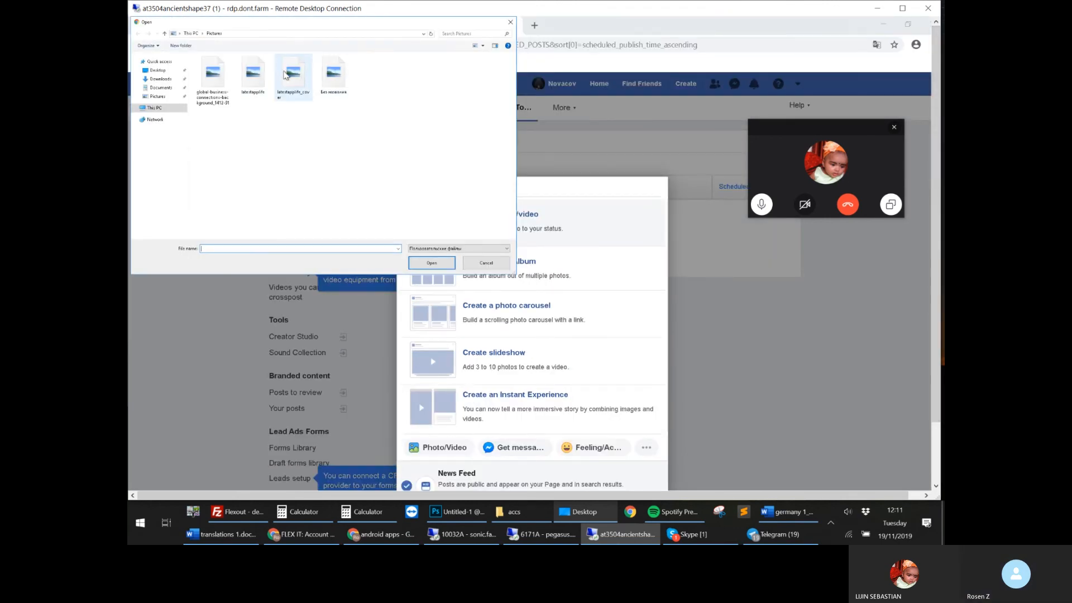
pyautogui.click(158, 71)
pyautogui.doubleClick(228, 75)
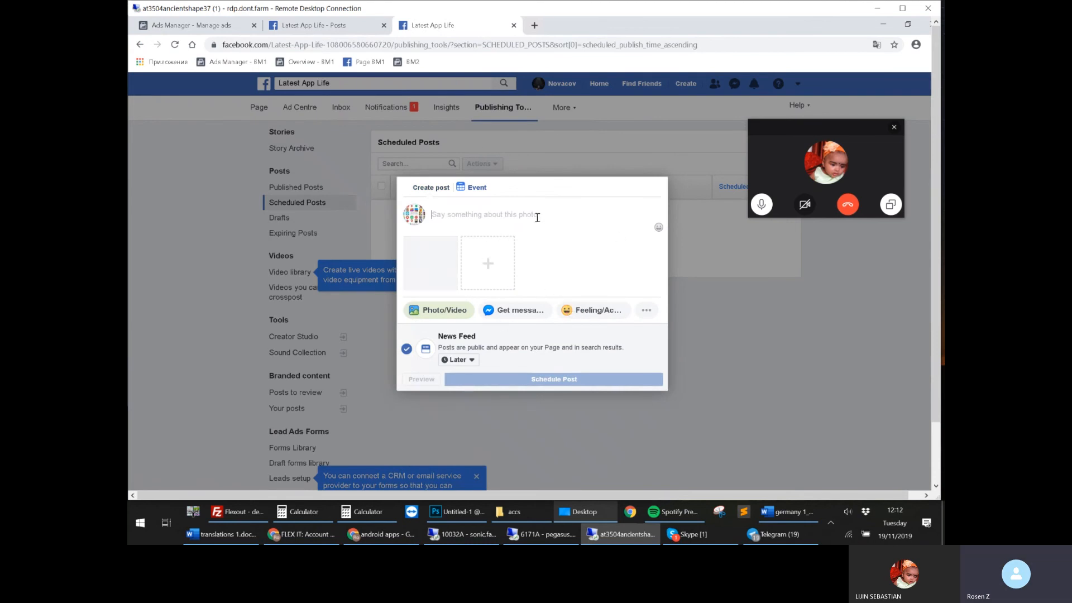
pyautogui.write('There are so many')
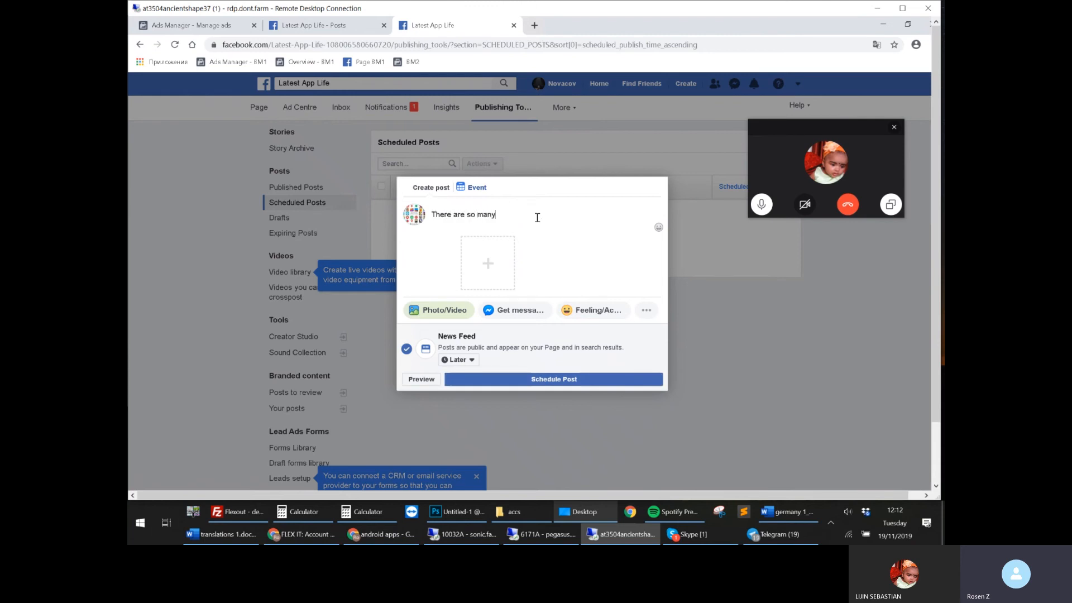
pyautogui.write(' apps on the app store, but which ones are your favourite?')
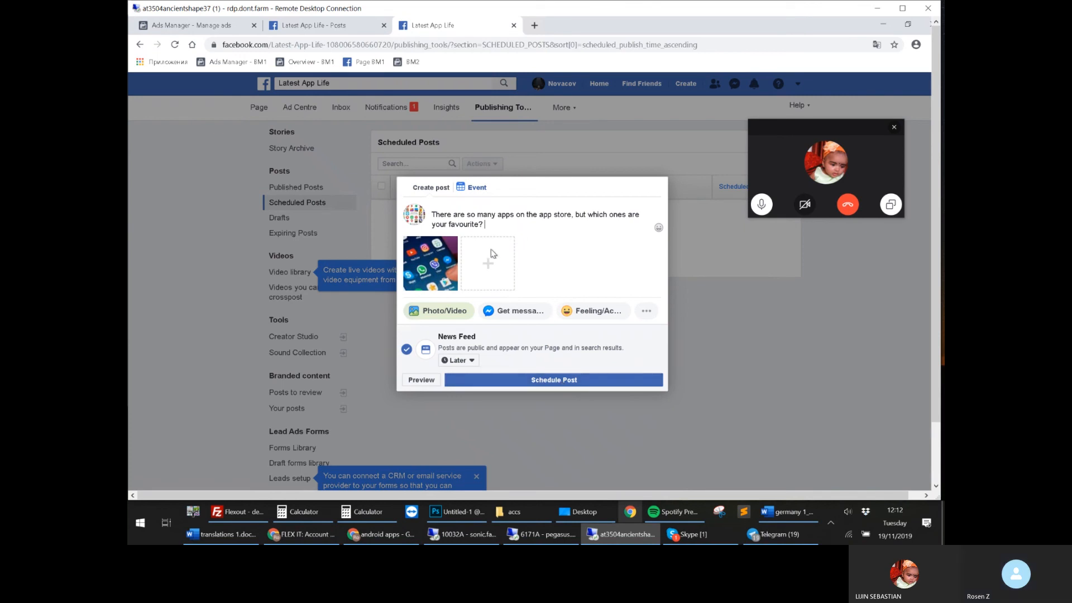
# Schedule the app-icons post for 19 Nov 2019 at 16:23, then start a new post
pyautogui.click(558, 381)
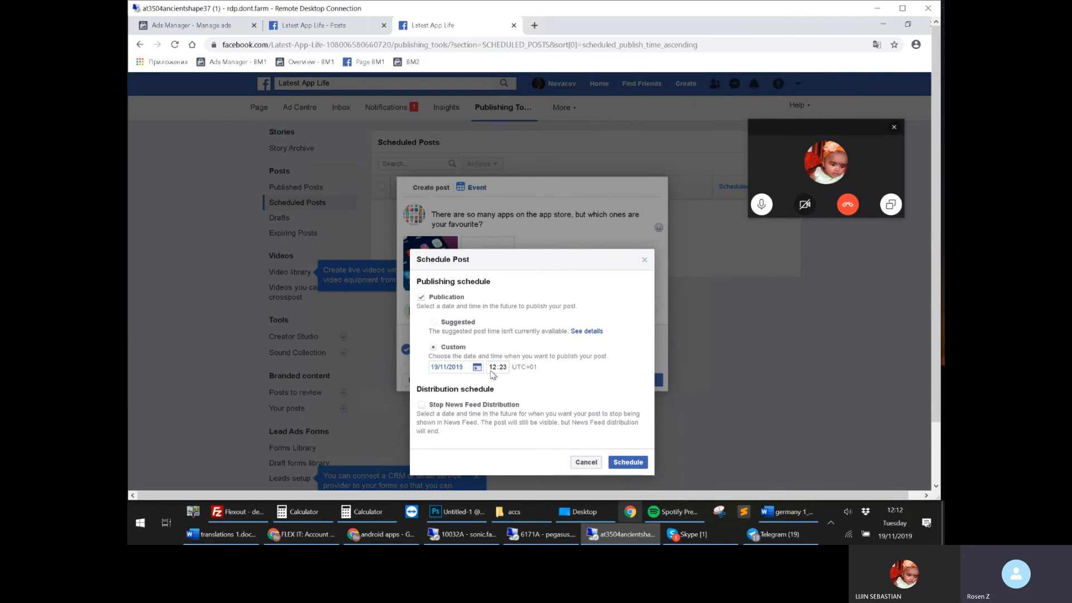
pyautogui.click(494, 369)
pyautogui.write('16')
pyautogui.click(539, 381)
pyautogui.click(627, 461)
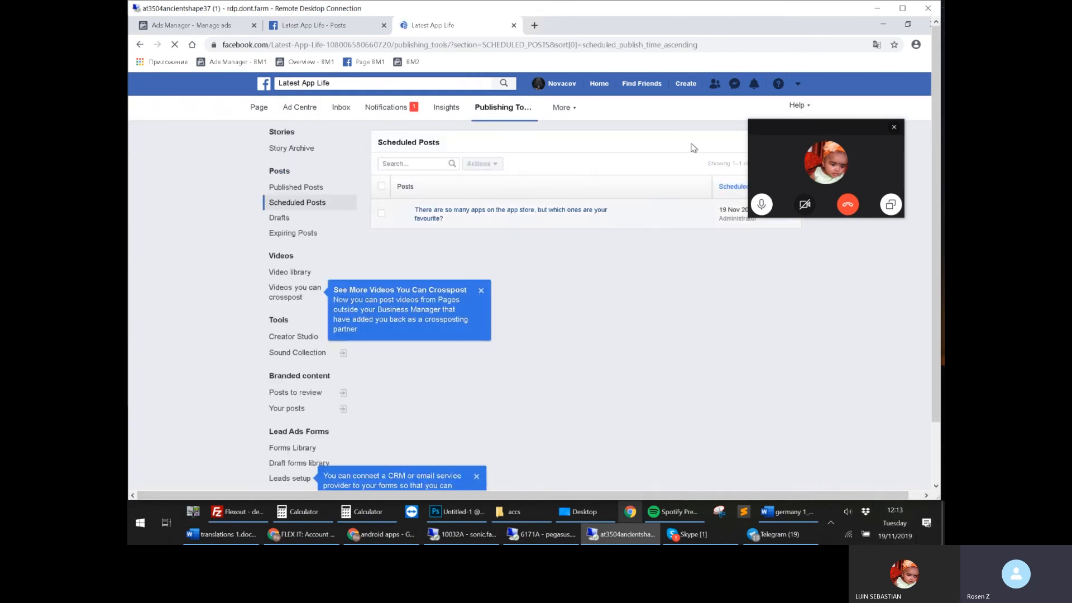
pyautogui.moveTo(776, 128); pyautogui.dragTo(766, 285)
pyautogui.click(776, 144)
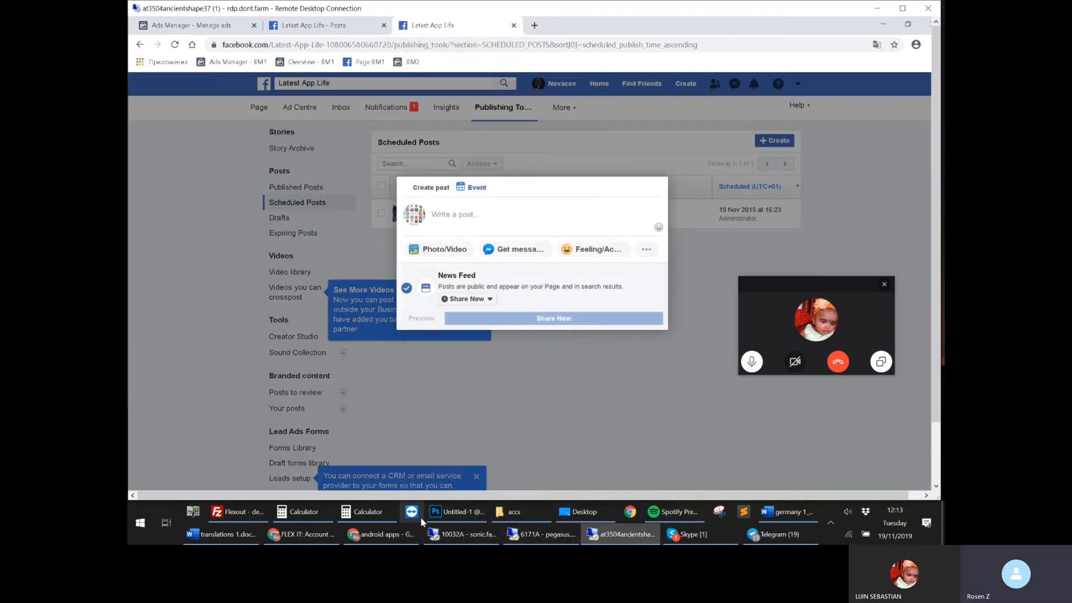
# Search Google Images for 'productivity app'
pyautogui.click(389, 534)
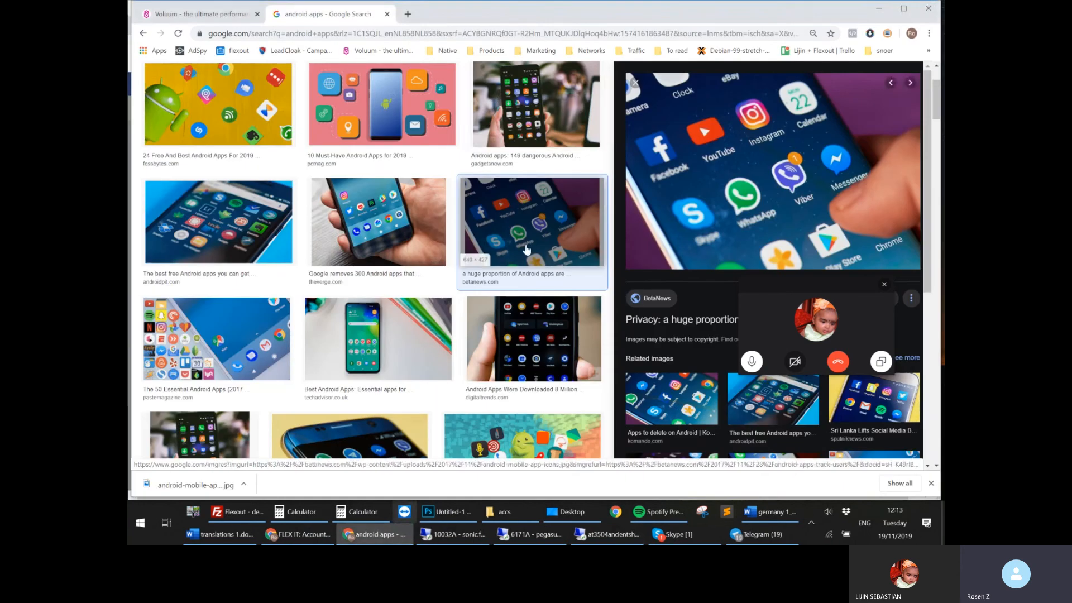
pyautogui.scroll(6, 537, 257)
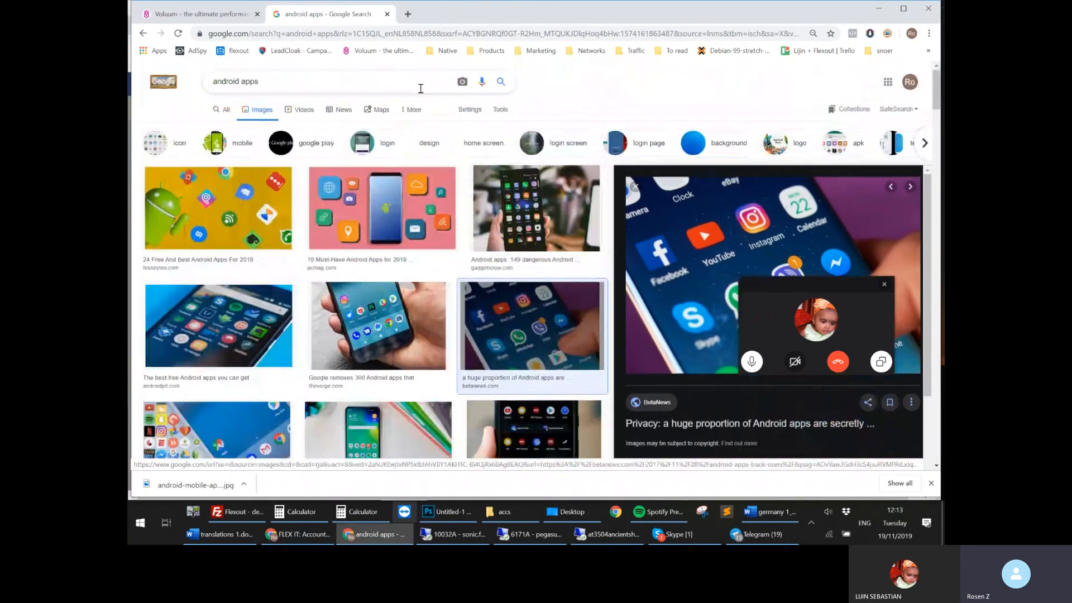
pyautogui.tripleClick(416, 89)
pyautogui.write('pro')
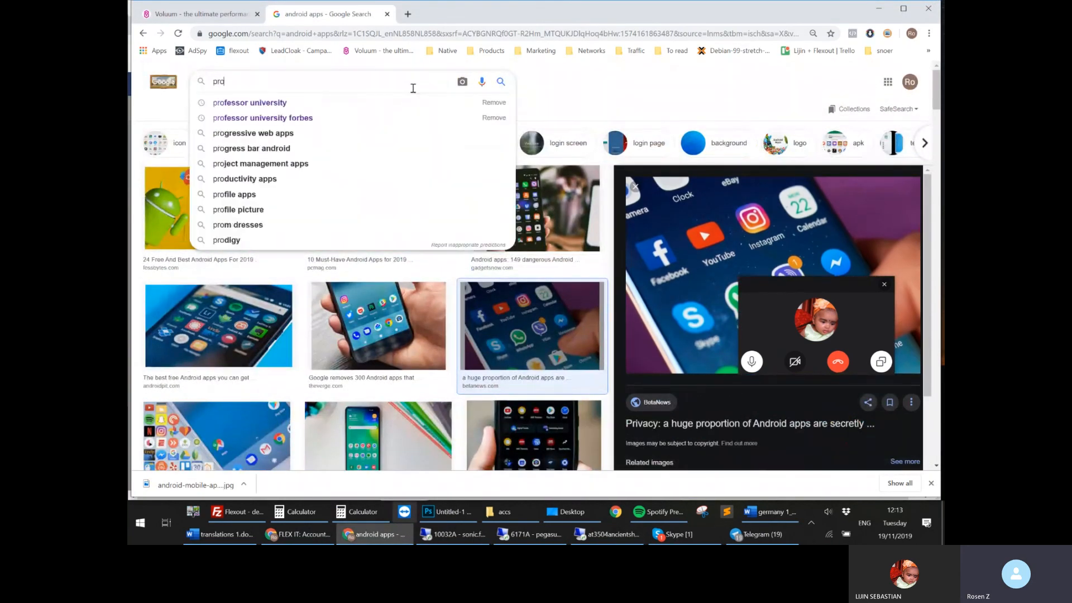
pyautogui.write('ductivity app')
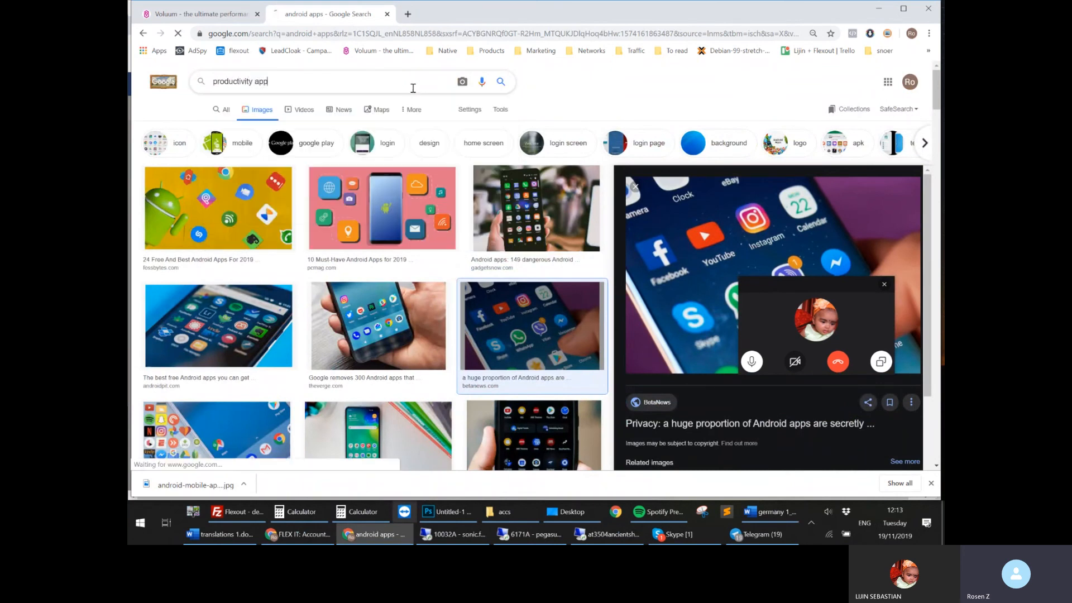
pyautogui.press('Return')
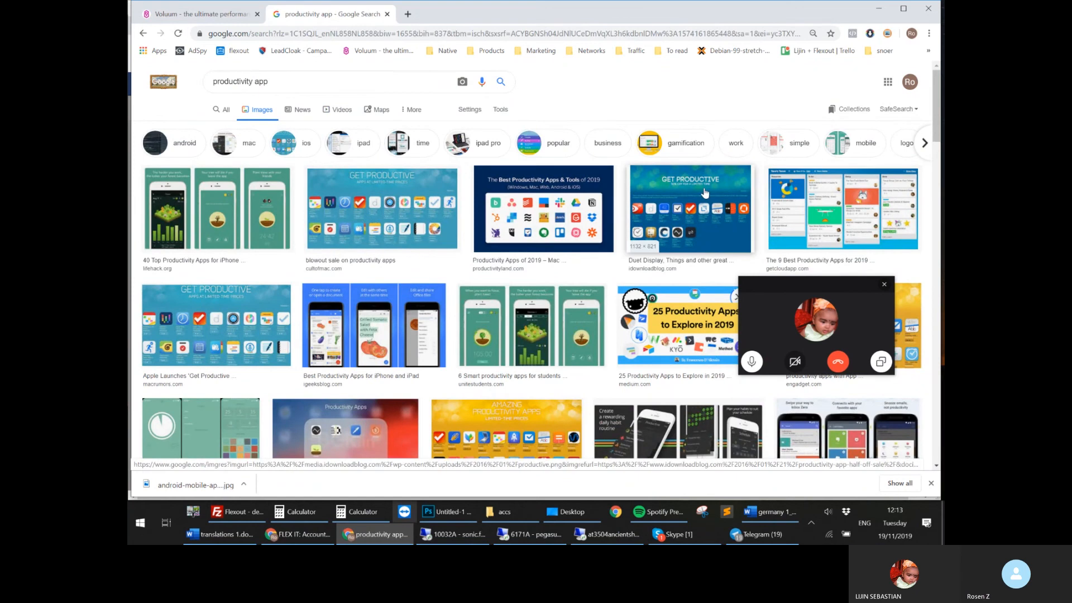
# Save The Best Productivity Apps image to the desktop as maxresdefault (2).jpg
pyautogui.scroll(-6, 670, 206)
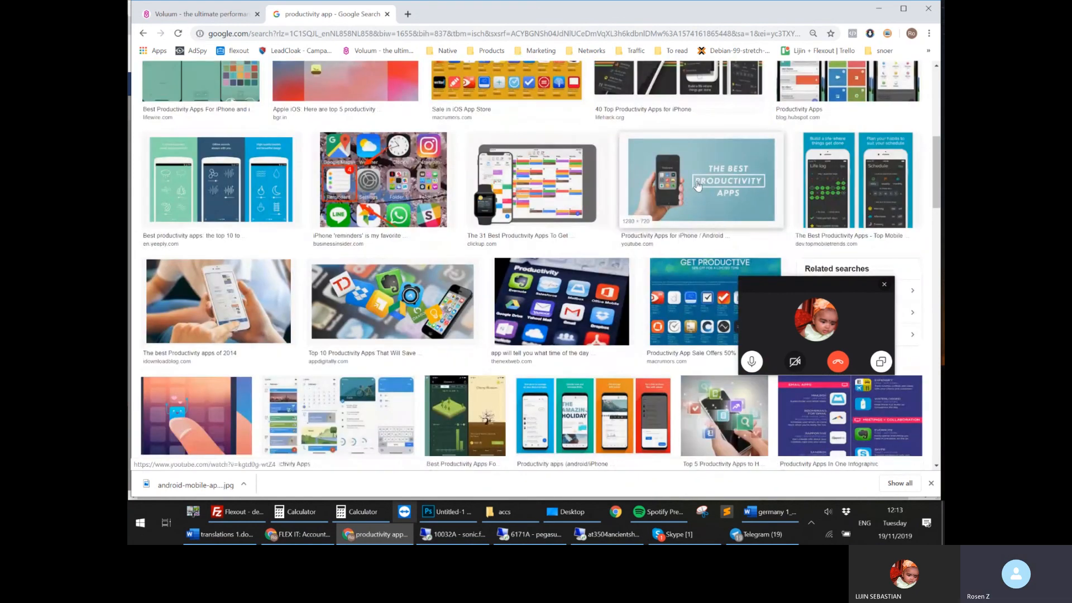
pyautogui.click(689, 189)
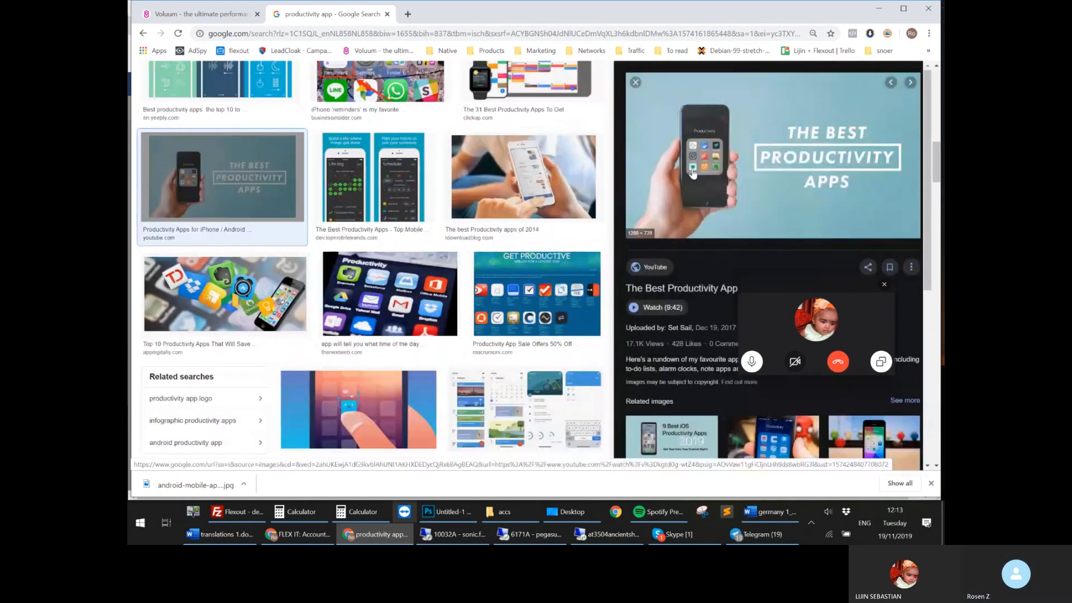
pyautogui.rightClick(696, 165)
pyautogui.click(726, 264)
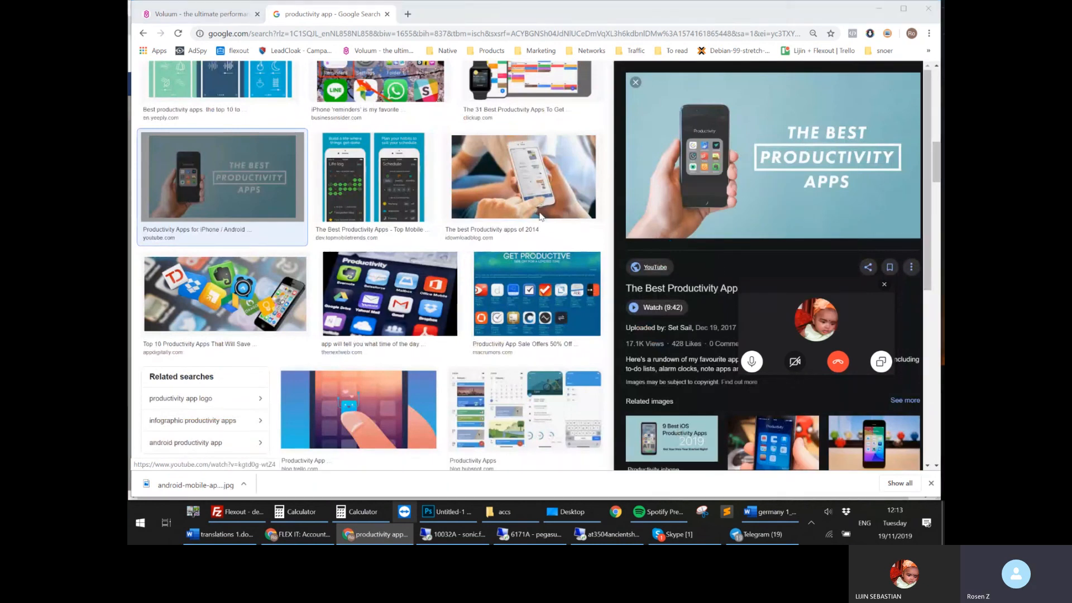
pyautogui.click(678, 379)
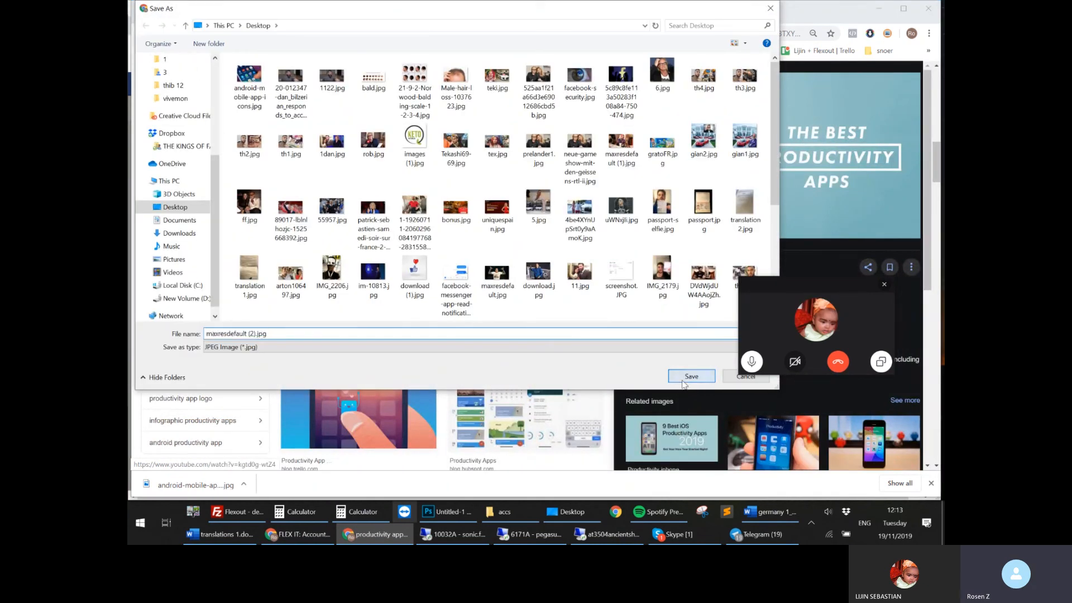
# Show the downloaded image in its folder and return to the remote desktop session
pyautogui.click(244, 483)
pyautogui.click(255, 450)
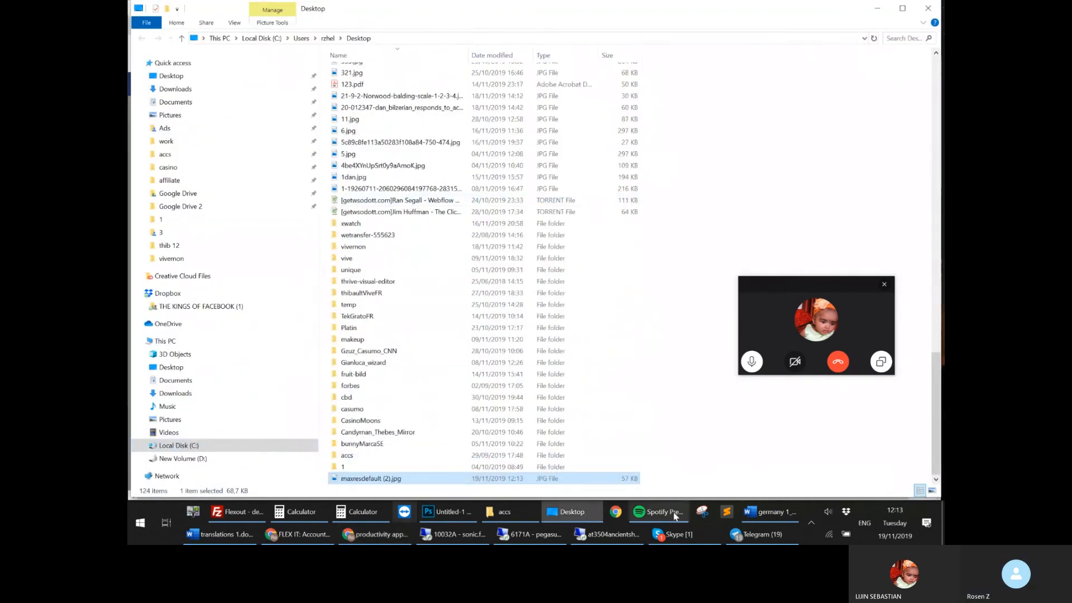
pyautogui.click(625, 538)
pyautogui.click(936, 486)
# Attach maxresdefault (2) from the remote desktop as the new post's photo
pyautogui.click(924, 495)
pyautogui.click(930, 483)
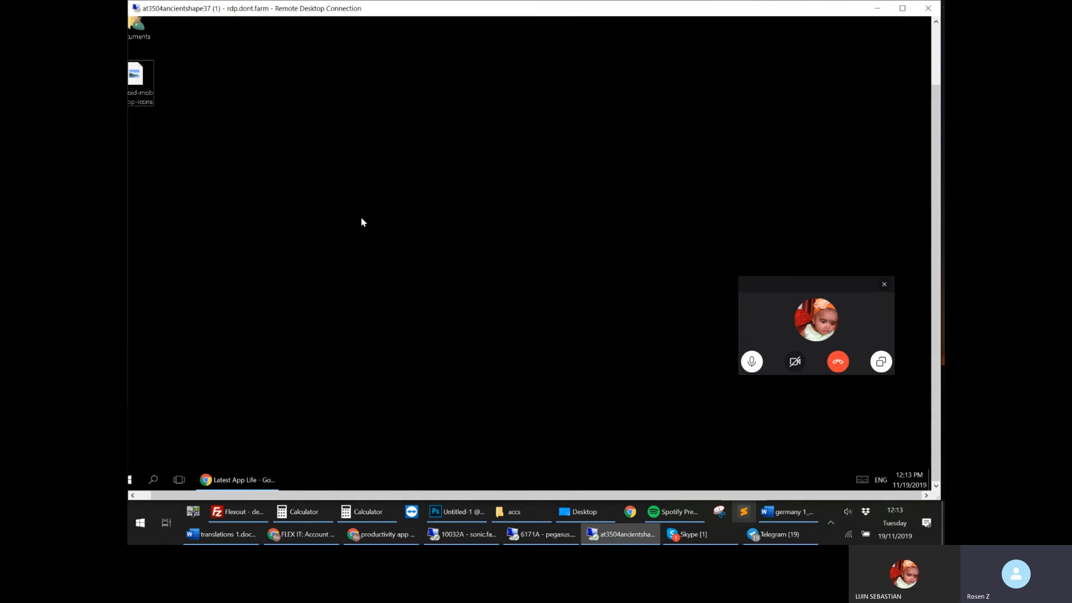
pyautogui.click(265, 478)
pyautogui.click(435, 186)
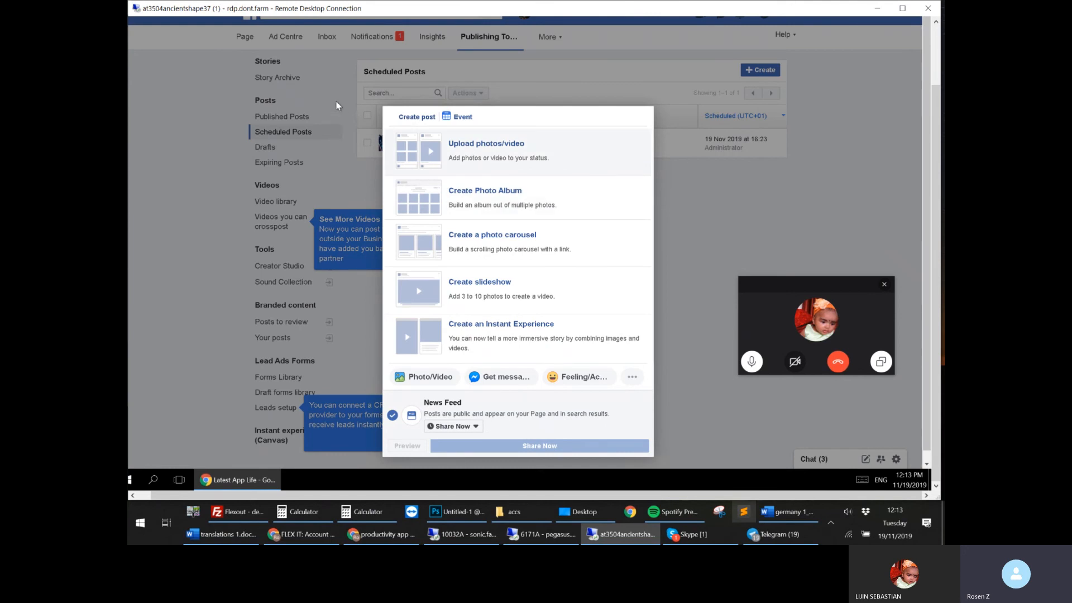
pyautogui.click(938, 60)
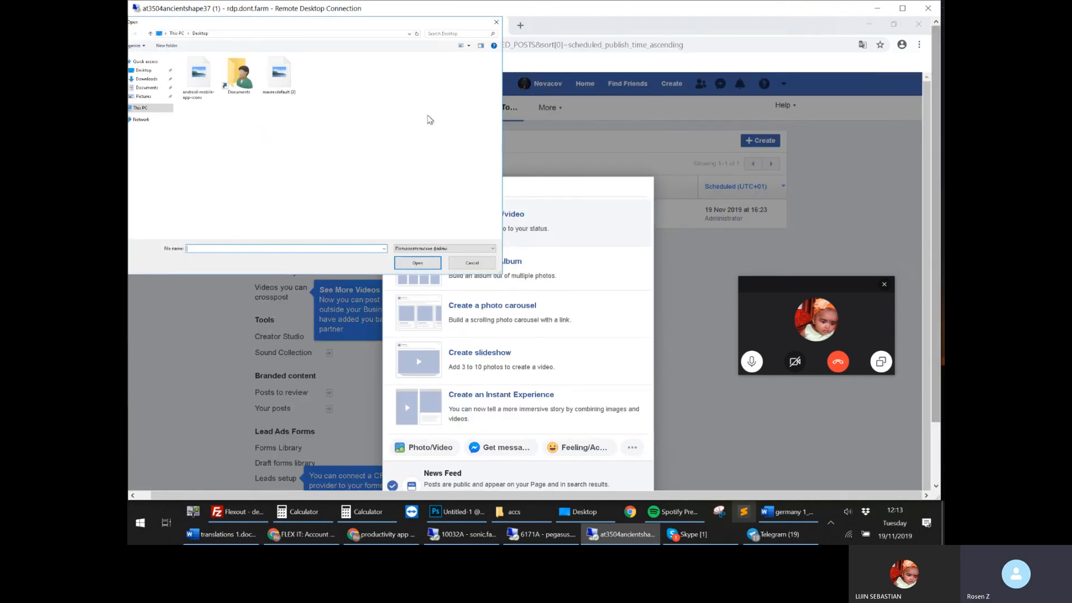
pyautogui.doubleClick(279, 75)
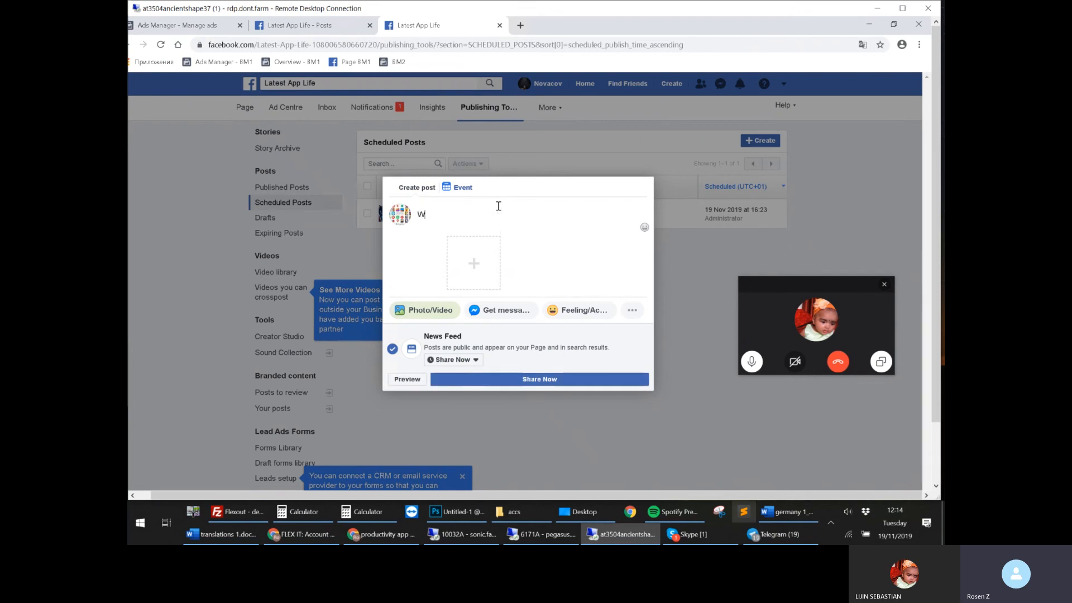
# Caption the post 'Productivity is important for everyone, what are the productivity apps that you have on'
pyautogui.write('W')
pyautogui.press('BackSpace')
pyautogui.write('Productivity is important for everyone, what ar')
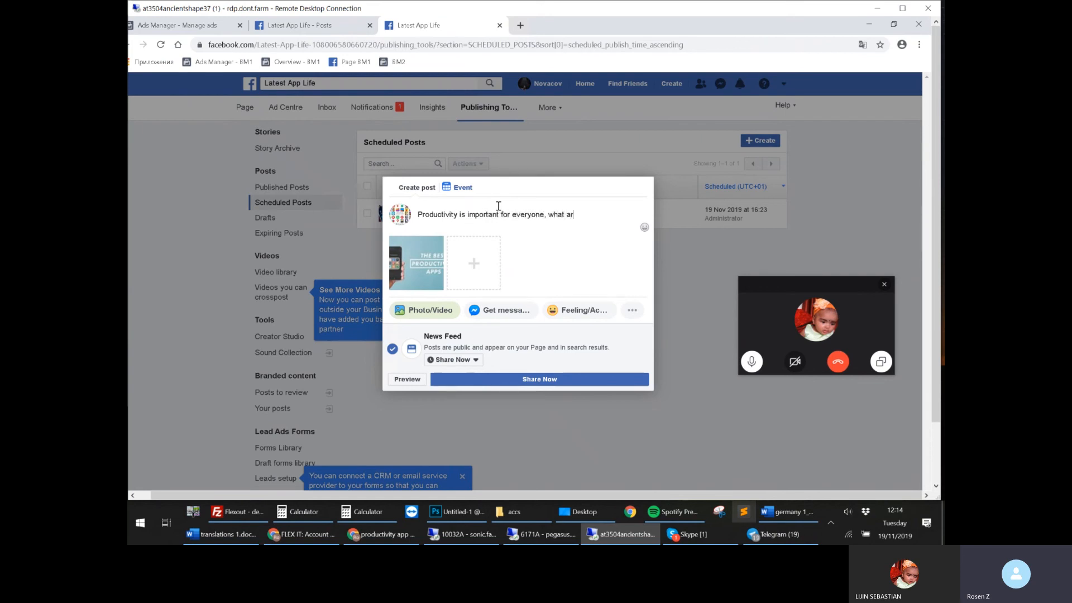
pyautogui.write('e the productivity apps that you ha')
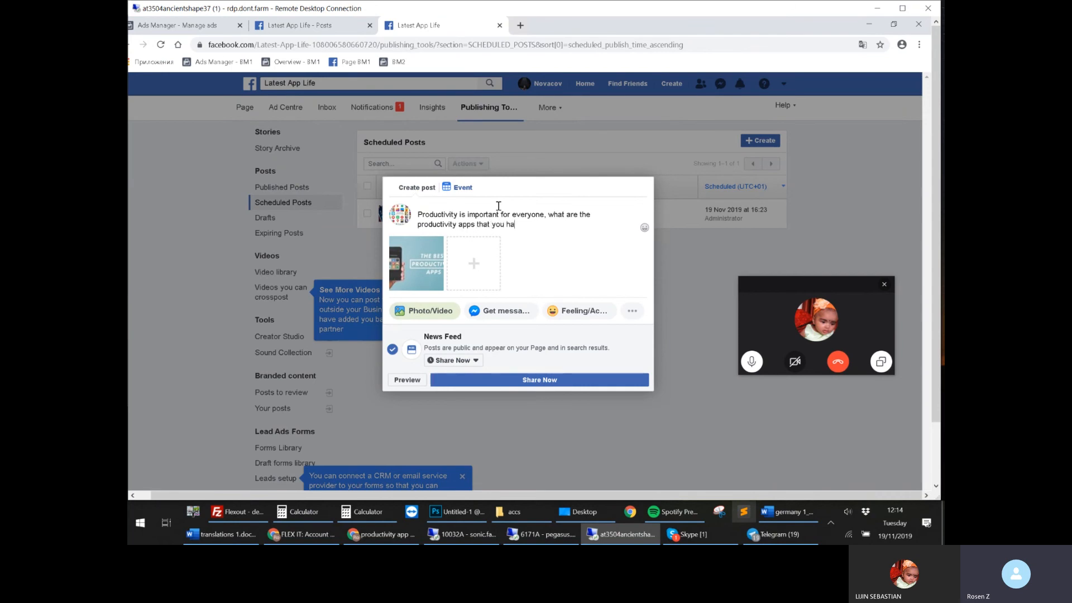
pyautogui.write('ve on your phone?')
# Revisit the productivity app image results, then return to the draft's publishing timing options
pyautogui.click(877, 8)
pyautogui.click(374, 534)
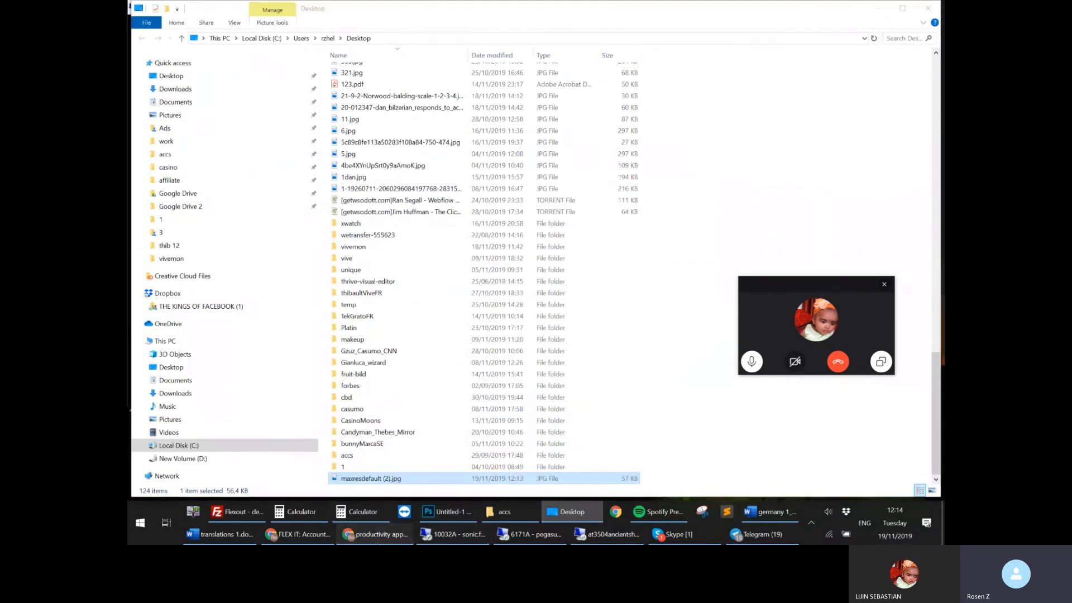
pyautogui.scroll(15, 426, 73)
pyautogui.click(313, 79)
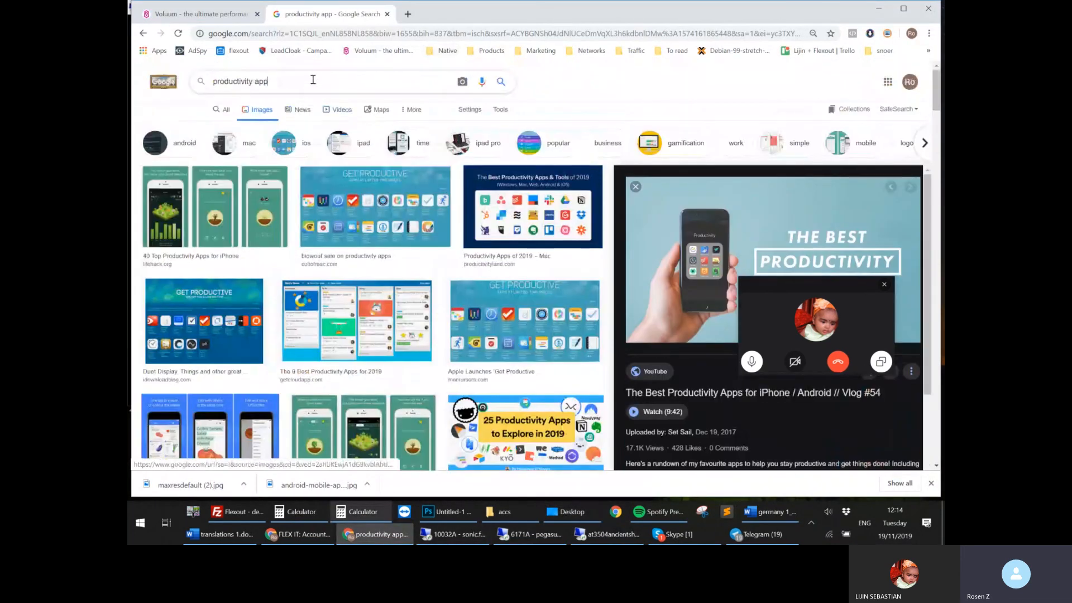
pyautogui.hotkey('ctrl', 'a')
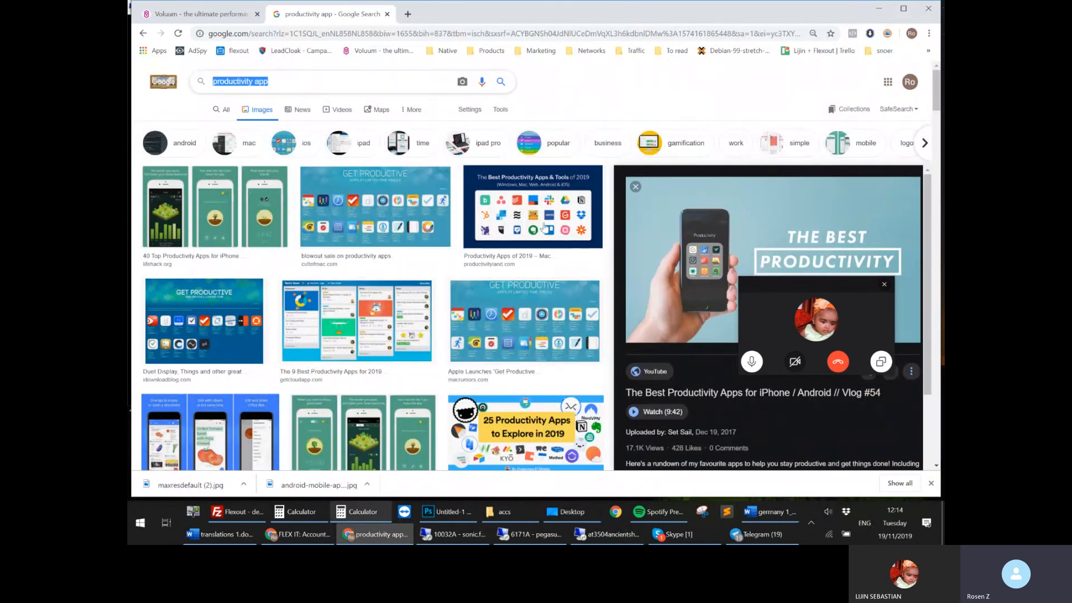
pyautogui.click(533, 207)
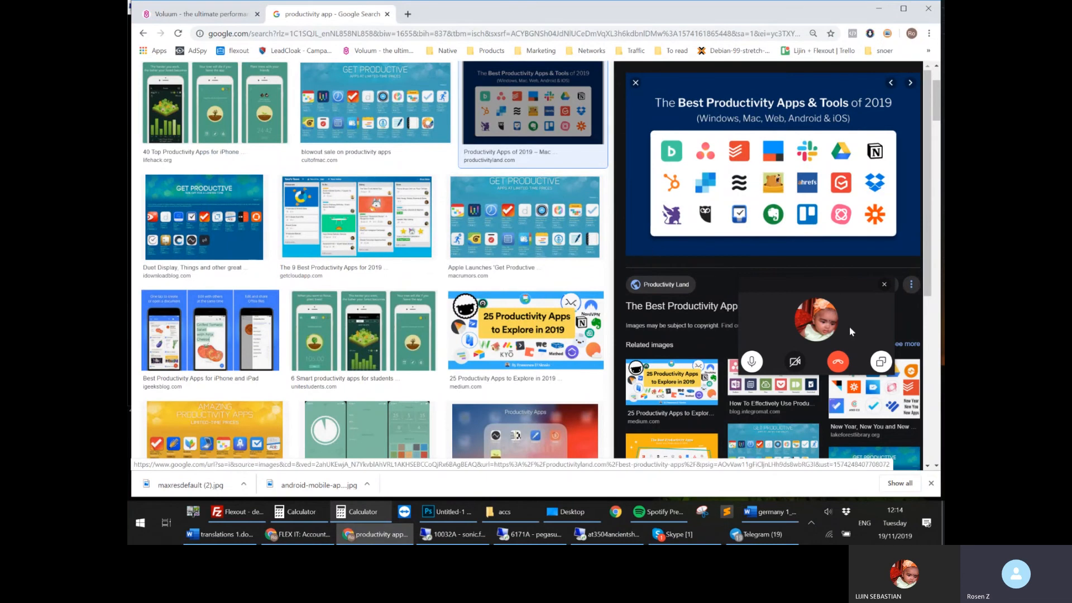
pyautogui.scroll(-5, 631, 241)
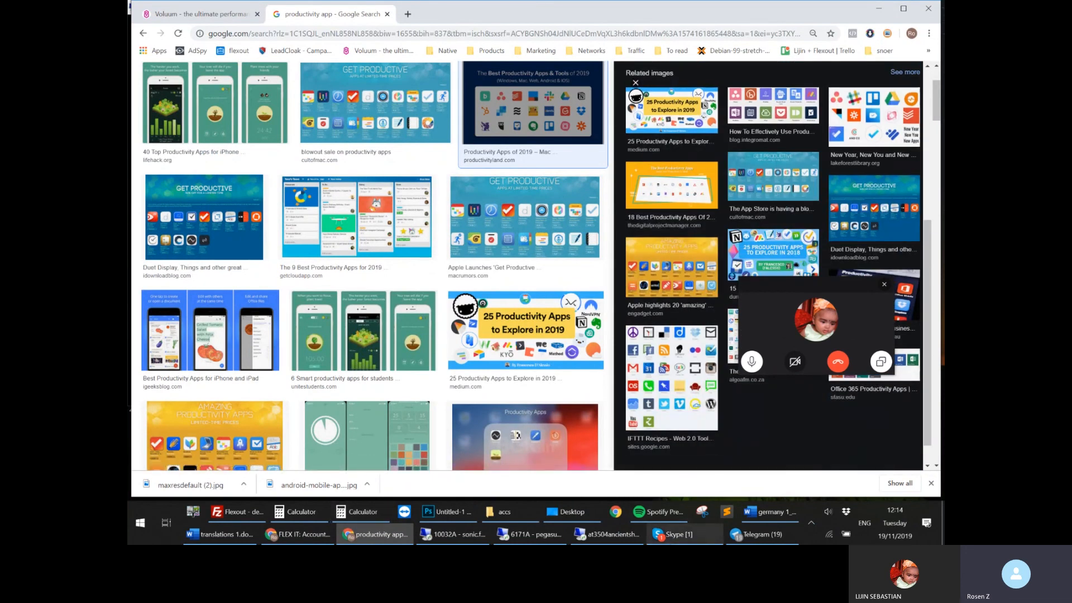
pyautogui.click(677, 540)
pyautogui.click(677, 540)
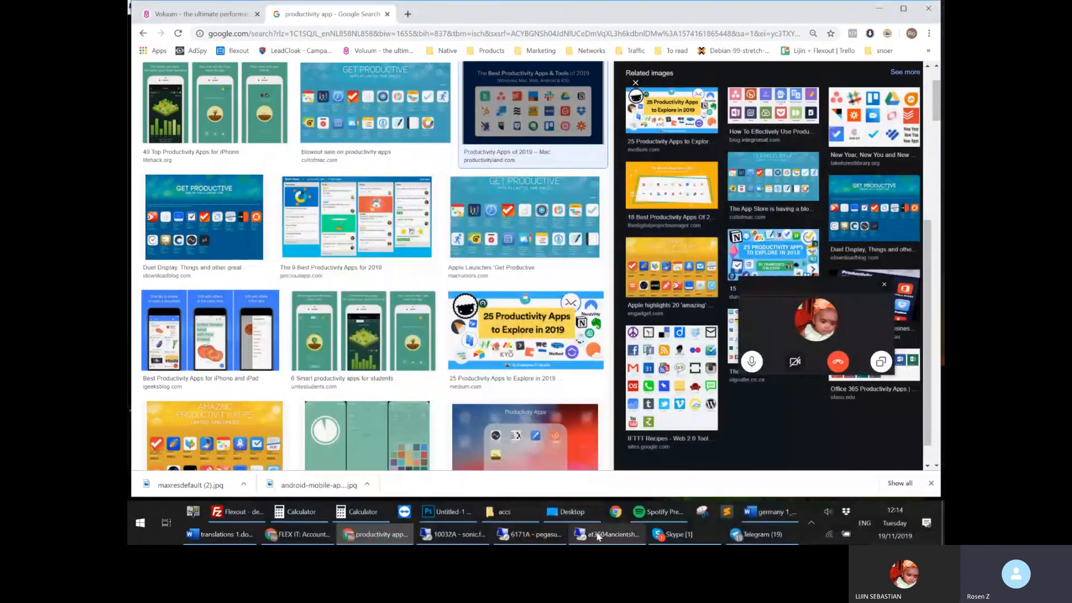
pyautogui.click(611, 534)
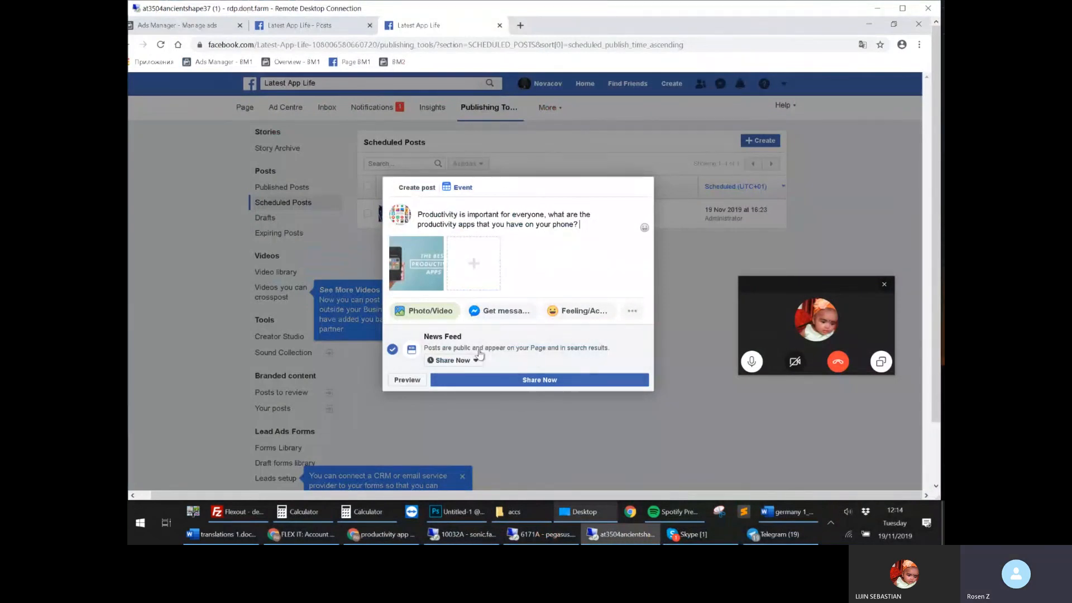
pyautogui.click(463, 361)
# Set the post to be scheduled, picking a November date and hour 20
pyautogui.click(458, 381)
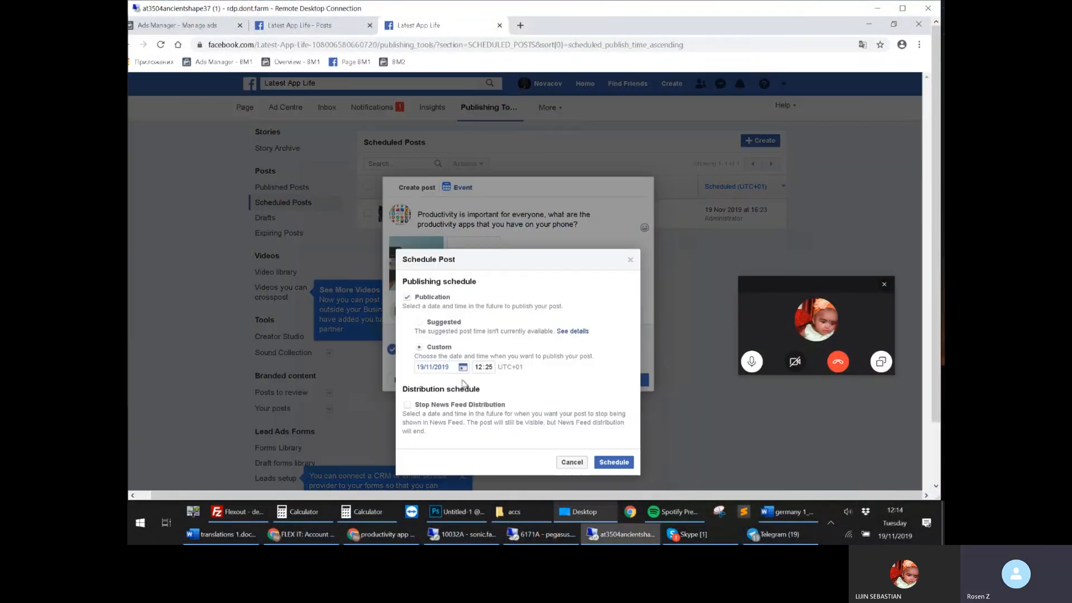
pyautogui.click(435, 369)
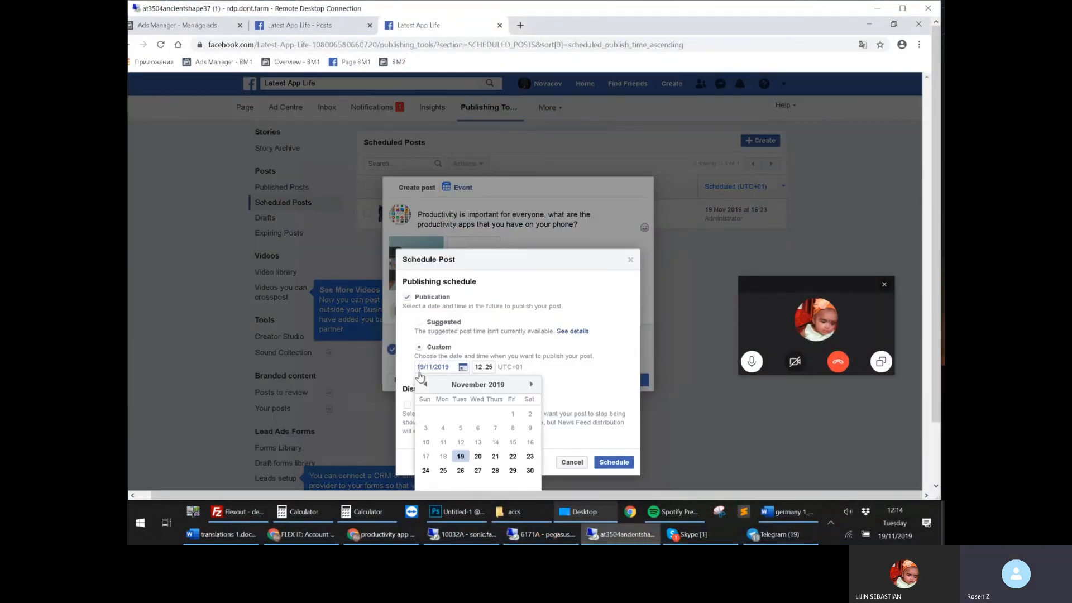
pyautogui.click(477, 457)
pyautogui.click(481, 368)
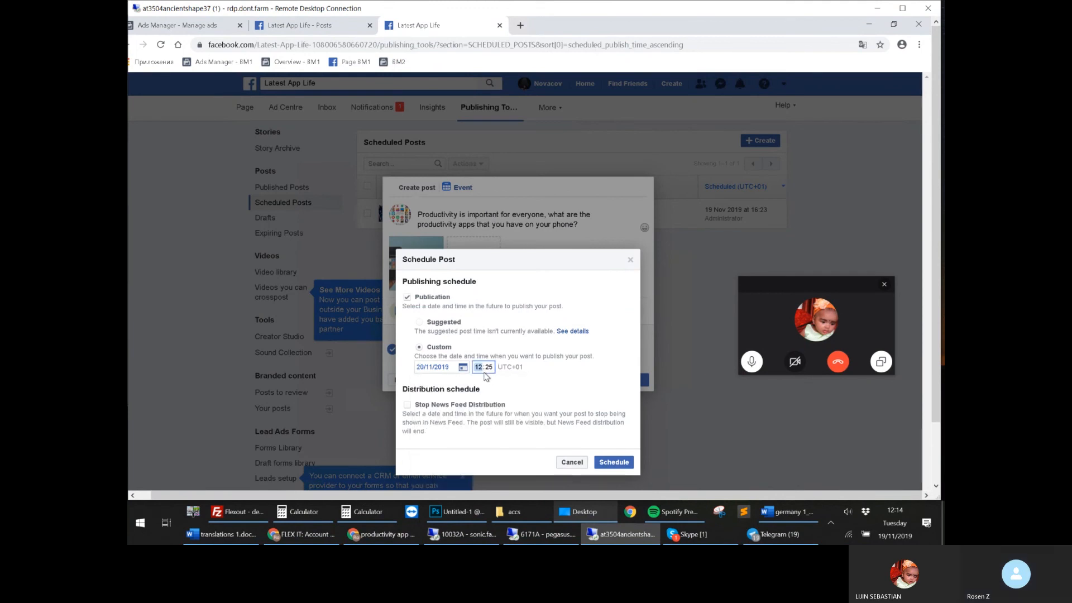
pyautogui.write('20')
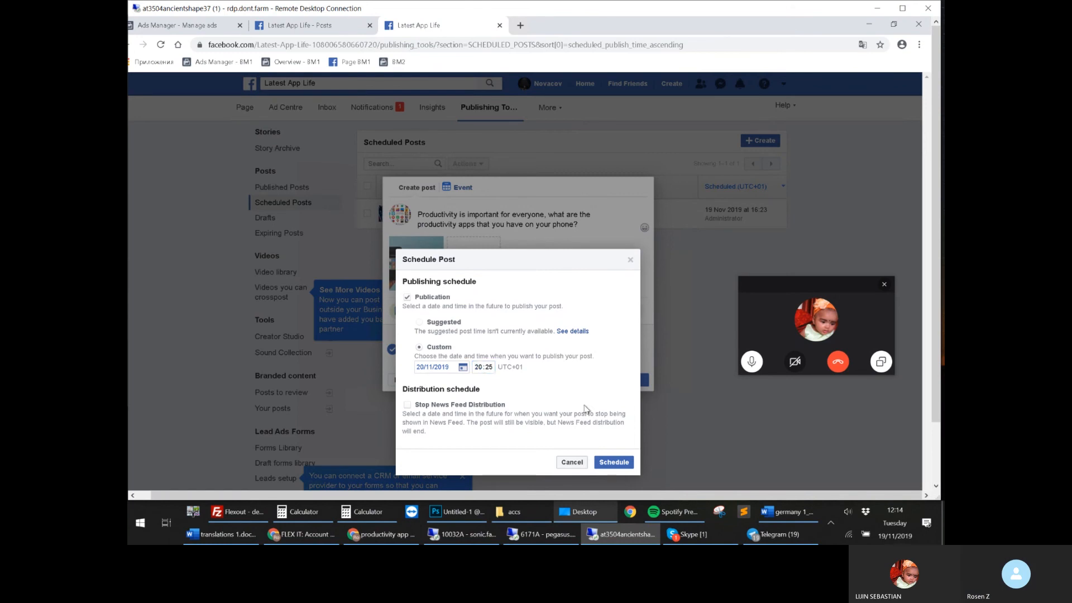
pyautogui.click(613, 464)
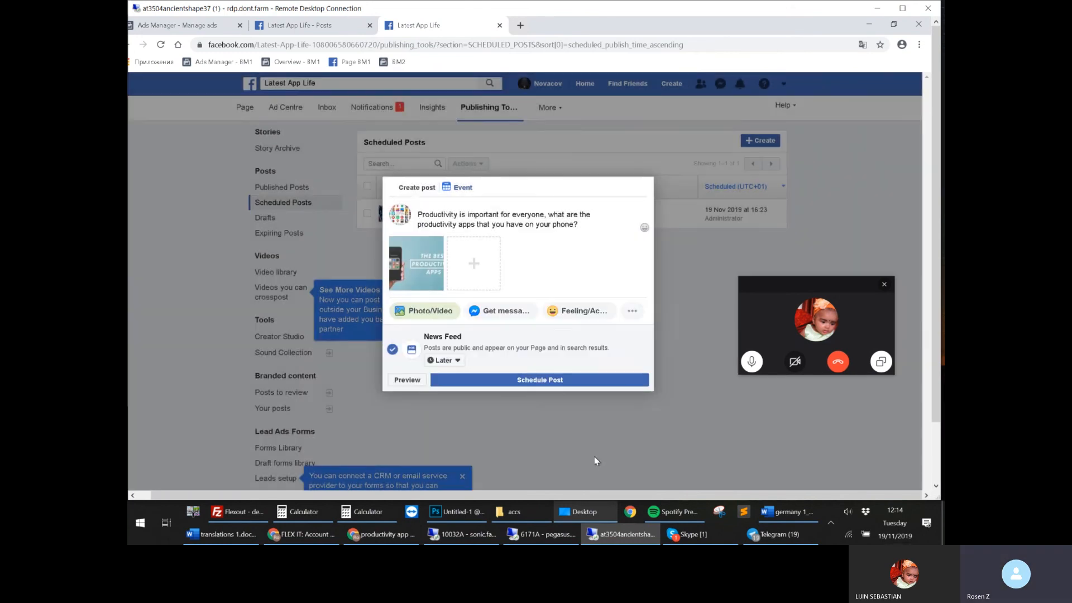
# Correct the schedule to 19/11/2019 at 20:25 and save it
pyautogui.click(530, 384)
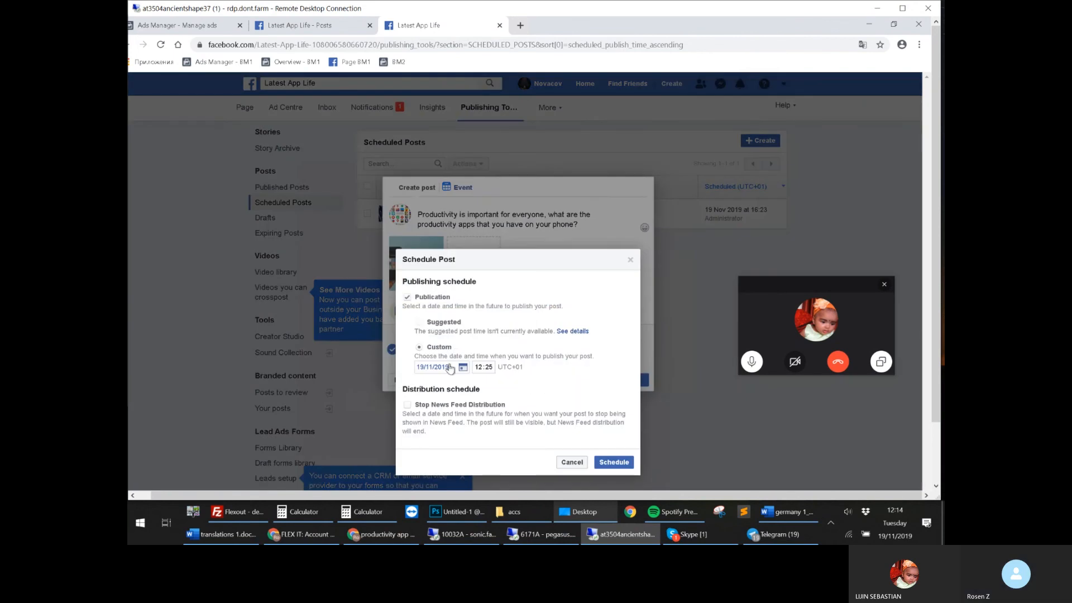
pyautogui.click(430, 368)
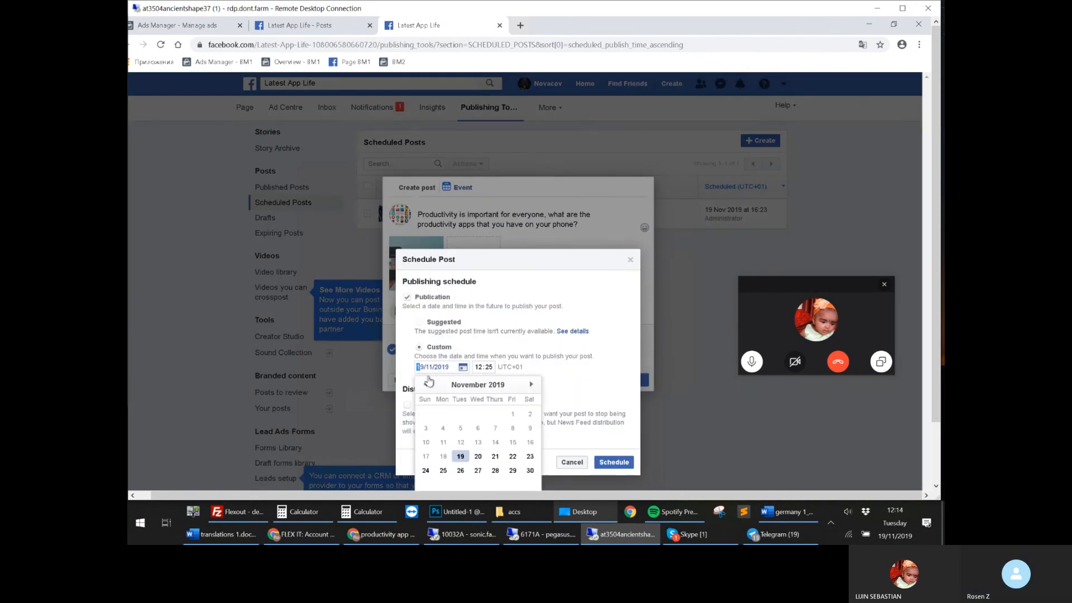
pyautogui.click(479, 367)
pyautogui.write('20')
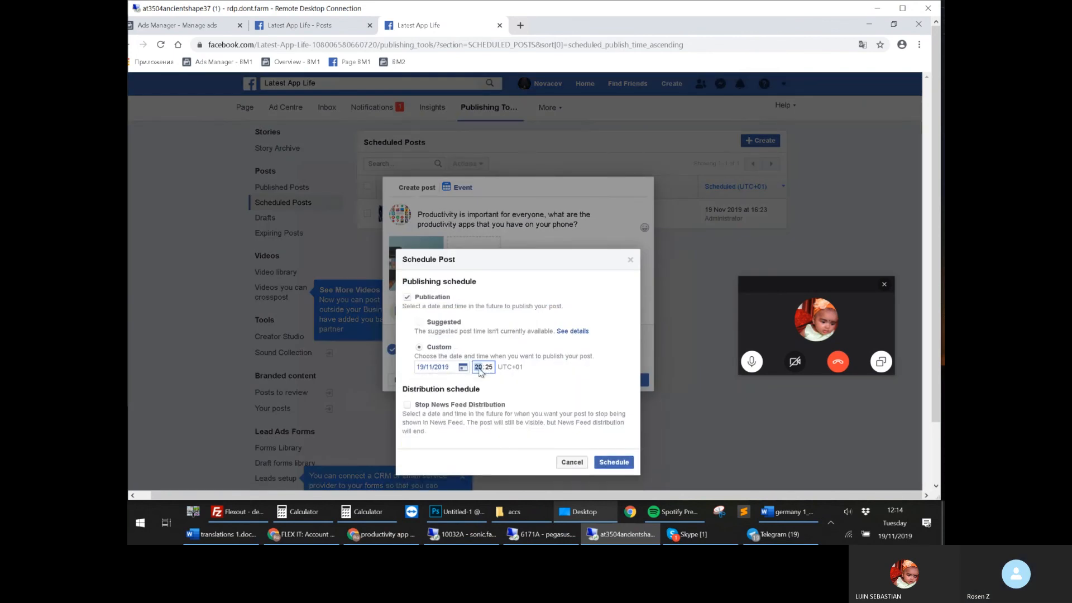
pyautogui.click(613, 462)
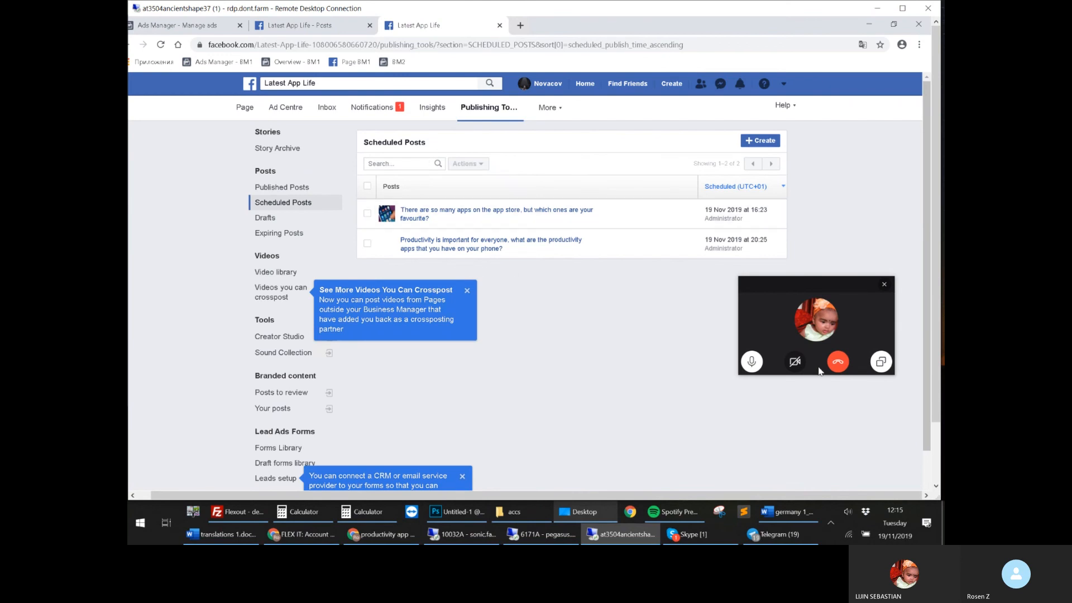
# Review the scheduled productivity post in the editor without changes, then go to the page's Home
pyautogui.click(757, 241)
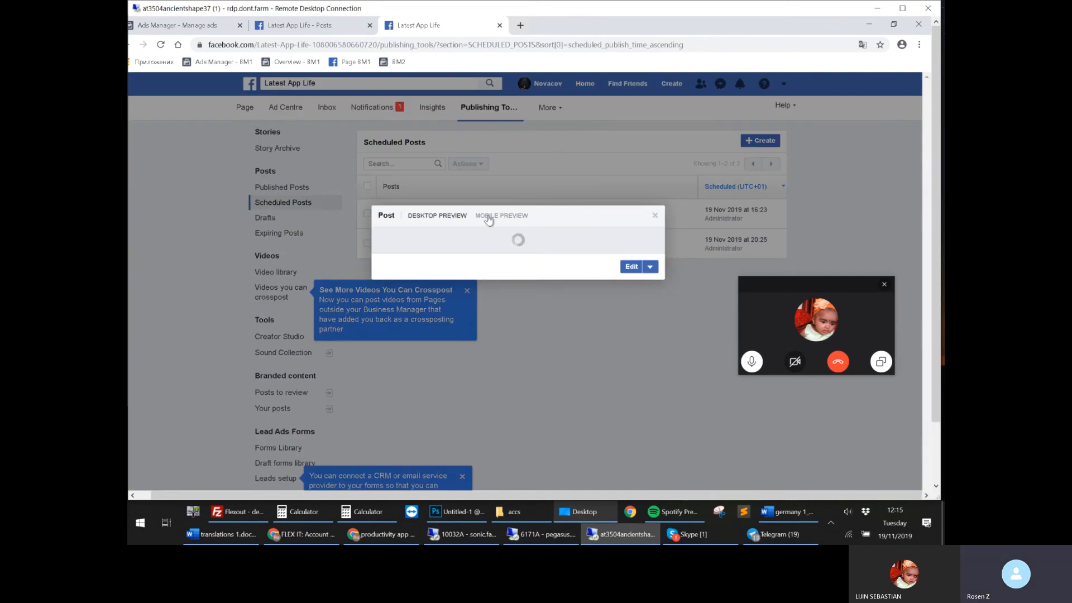
pyautogui.click(631, 267)
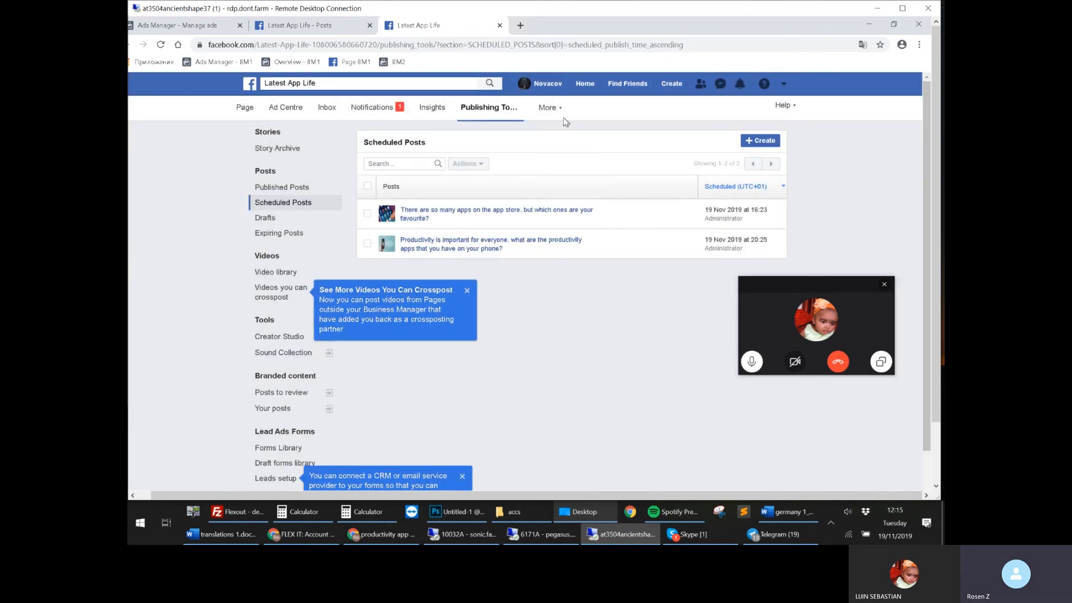
pyautogui.click(725, 239)
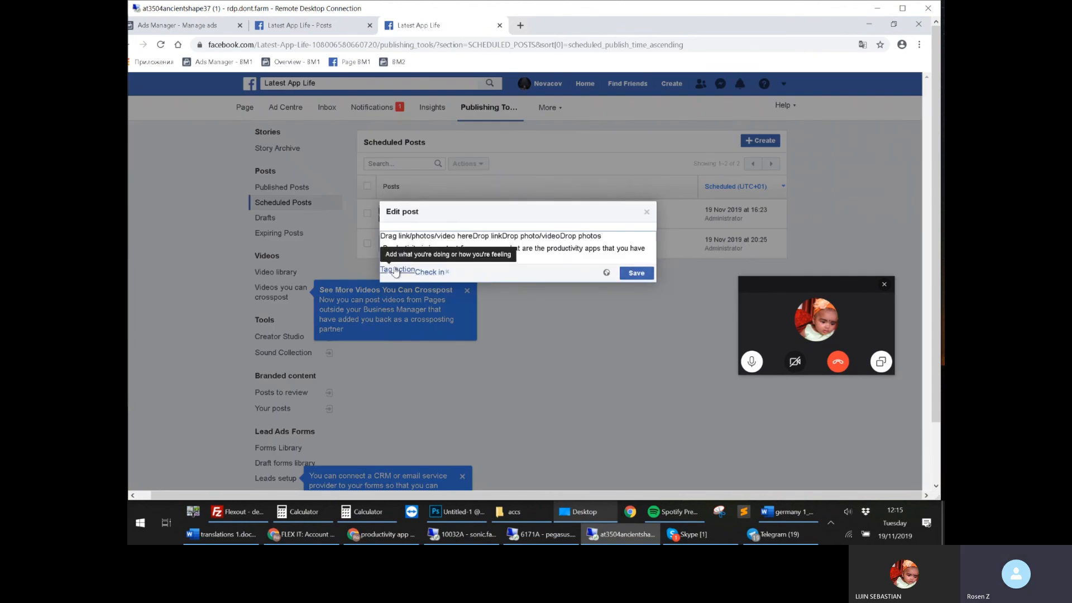
pyautogui.click(636, 272)
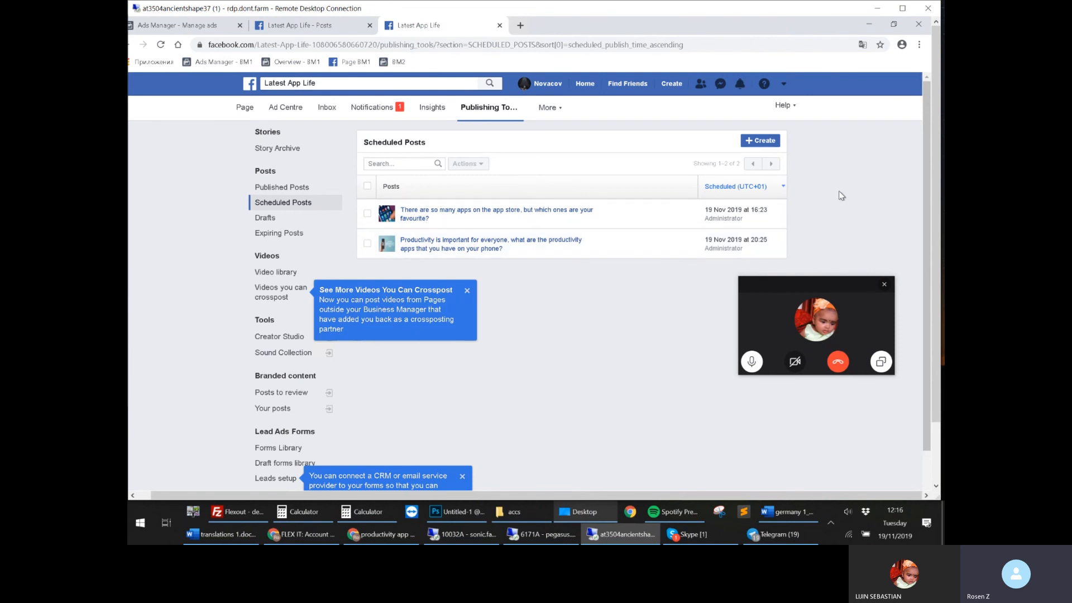
pyautogui.click(241, 116)
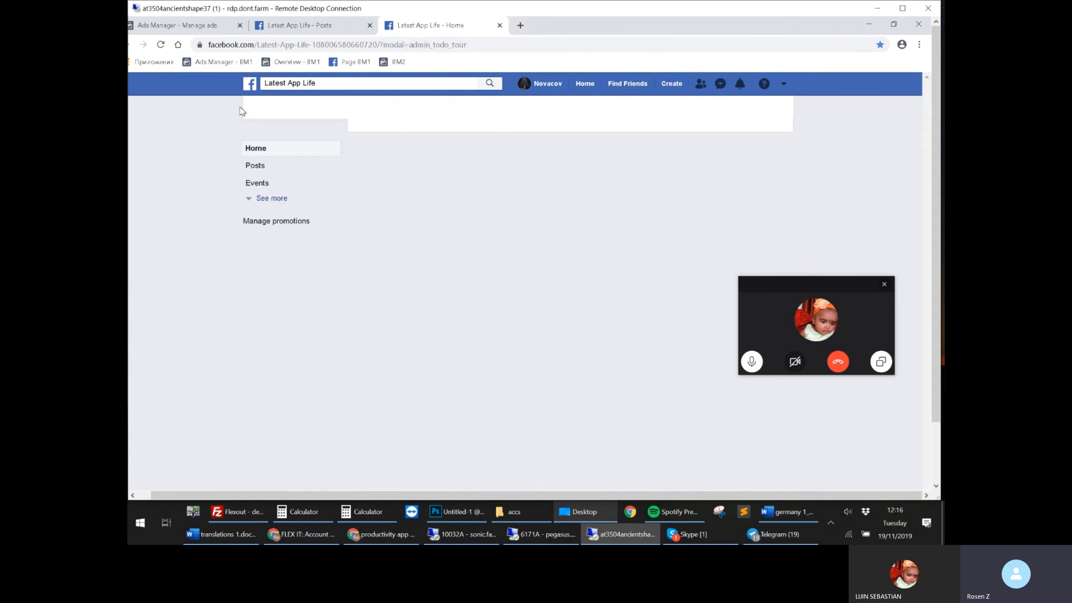
# In Account Warm Up, mark row 3's schedule-two-page-posts task done and select its NEXT DAY cell
pyautogui.click(301, 534)
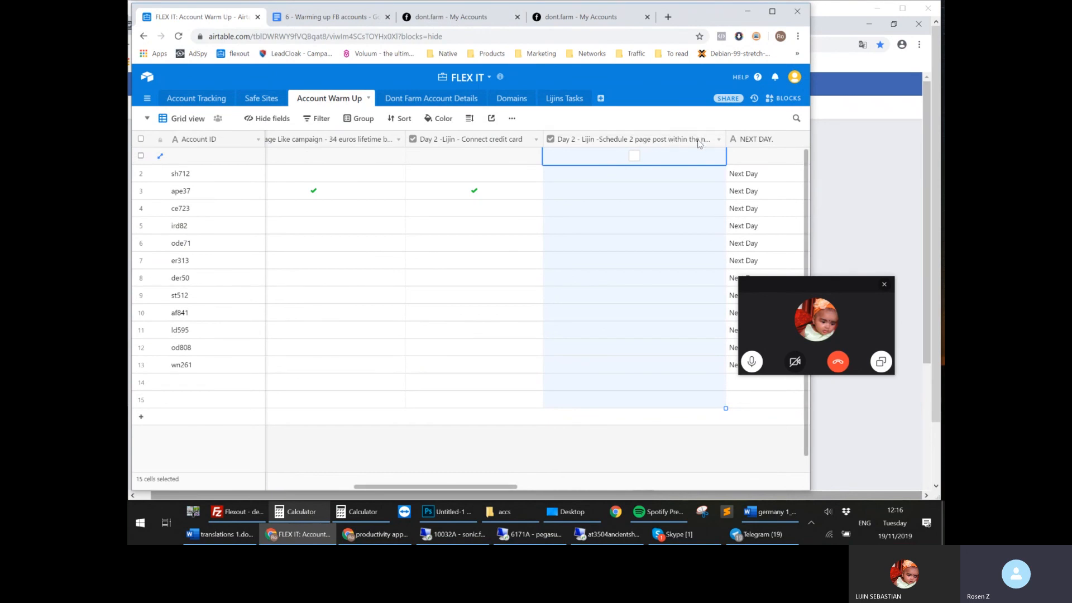
pyautogui.click(652, 161)
pyautogui.click(653, 162)
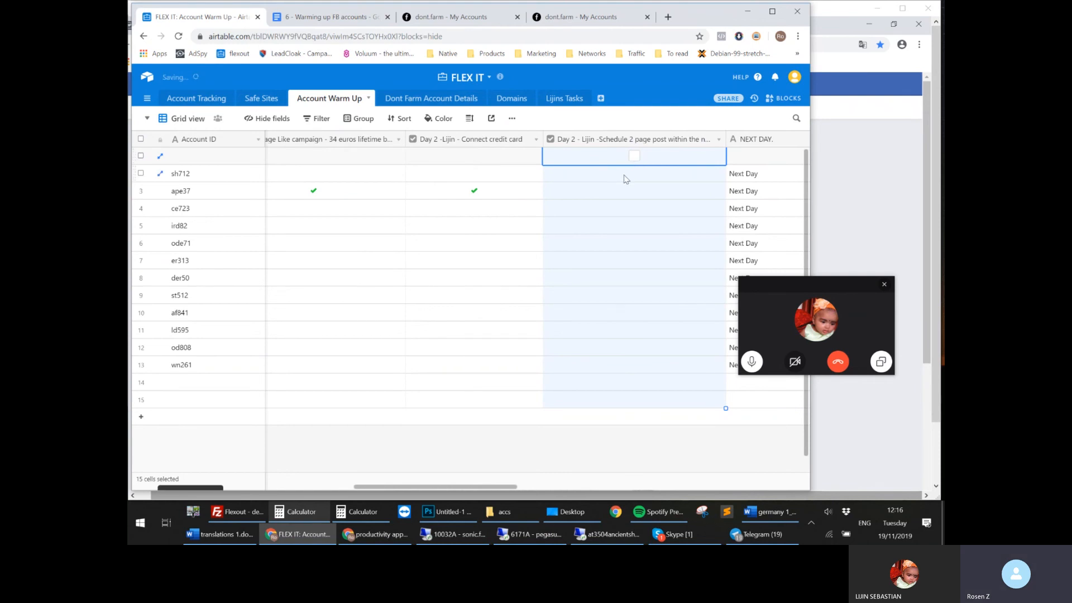
pyautogui.hotkey('ctrl', 'c')
pyautogui.click(625, 193)
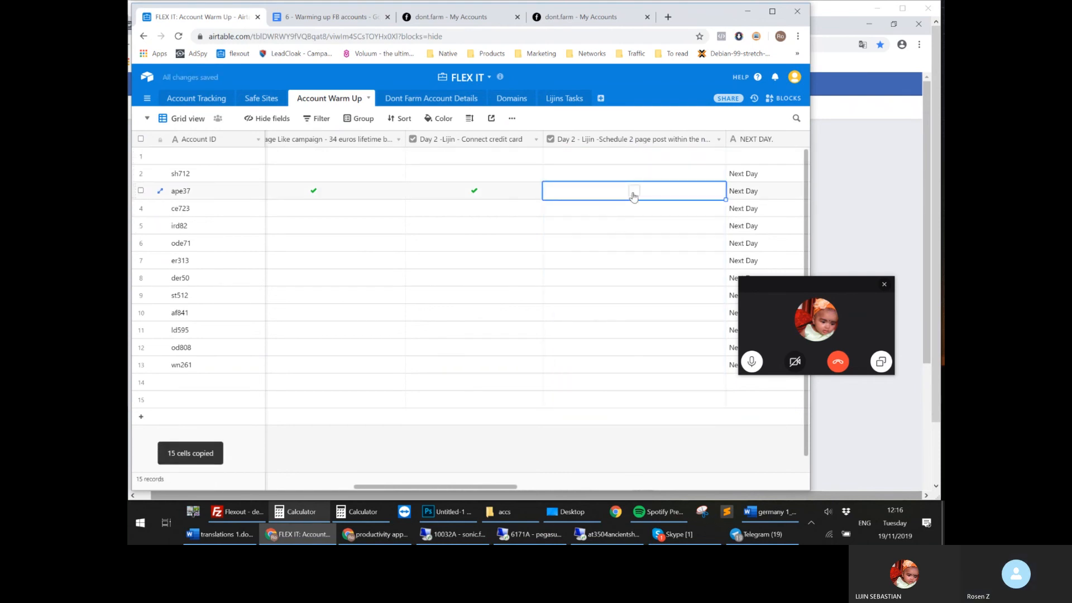
pyautogui.click(633, 192)
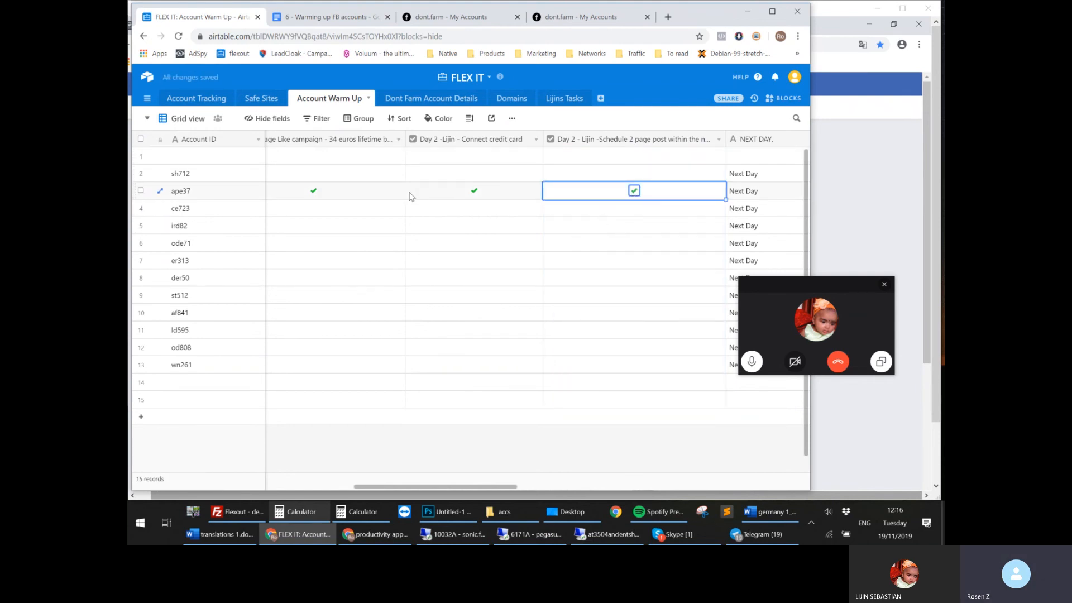
pyautogui.click(738, 194)
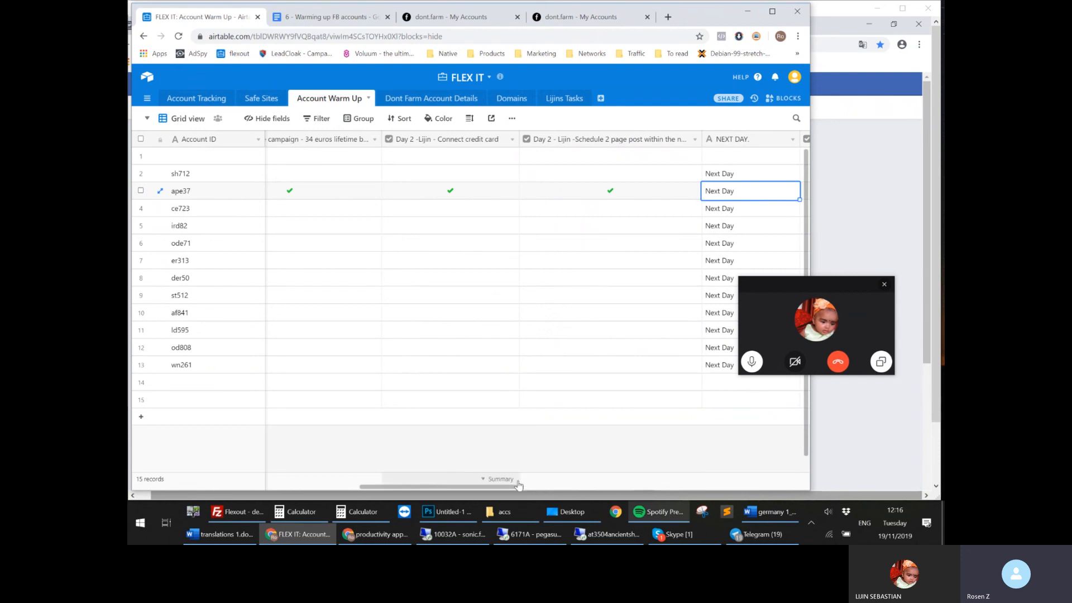
pyautogui.moveTo(519, 486); pyautogui.dragTo(615, 490)
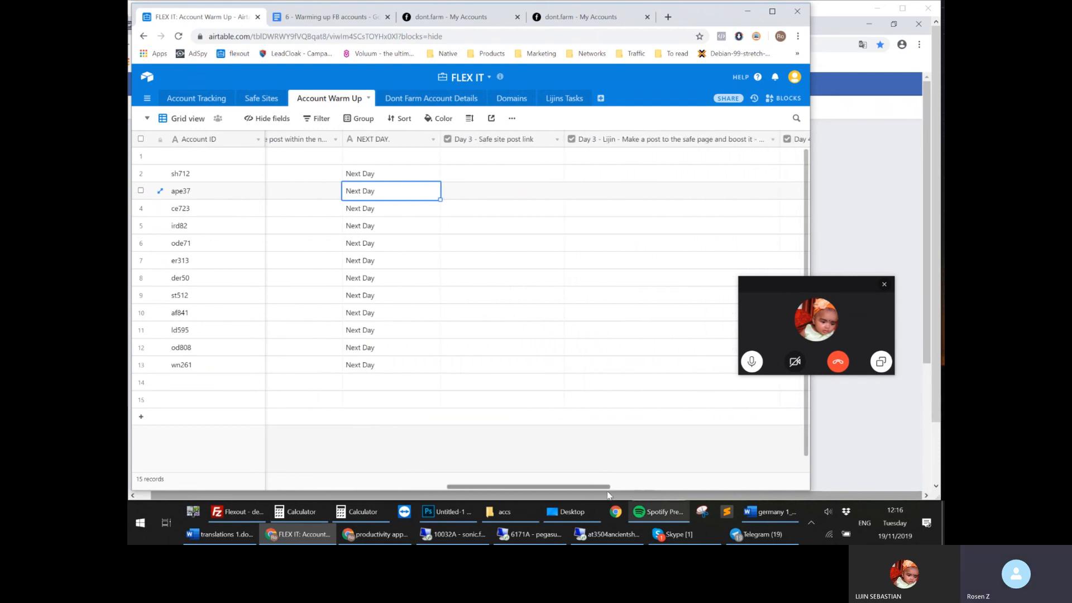
pyautogui.click(502, 146)
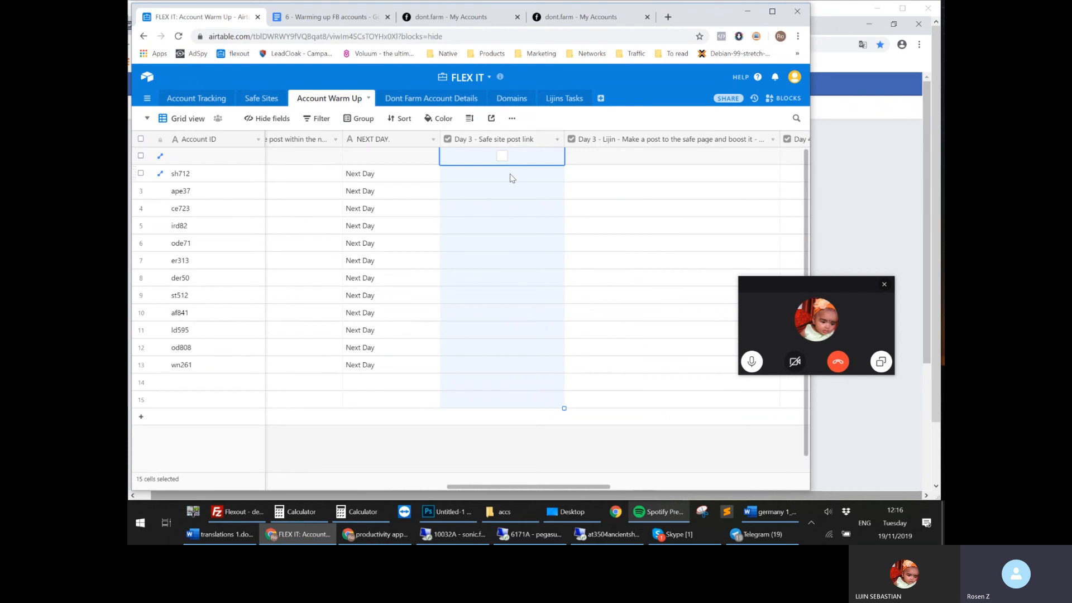
pyautogui.click(509, 193)
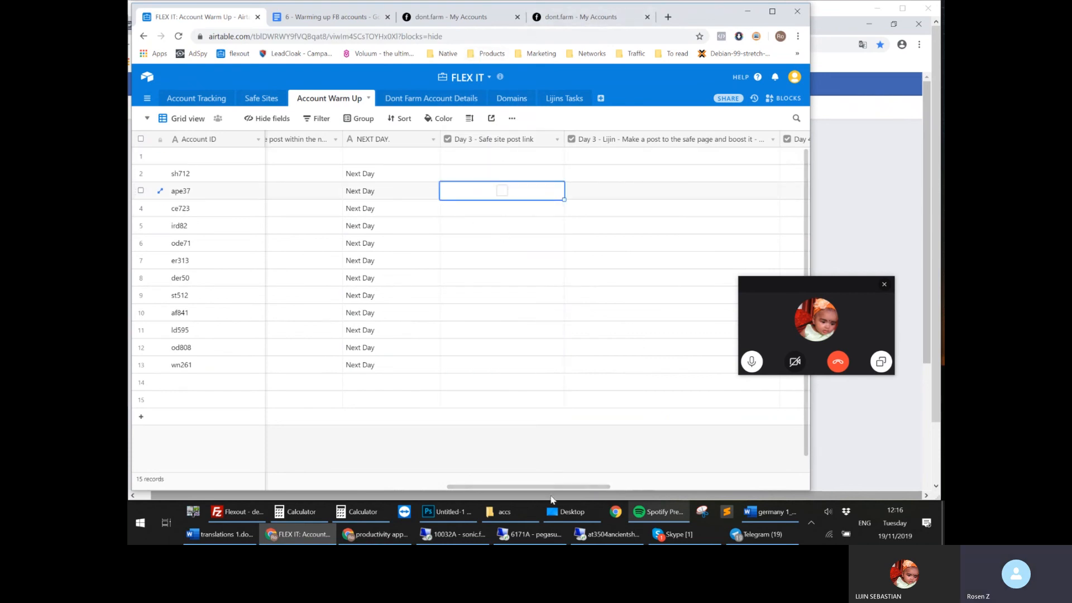
pyautogui.moveTo(535, 485); pyautogui.dragTo(388, 486)
pyautogui.hscroll(-10, 360, 468)
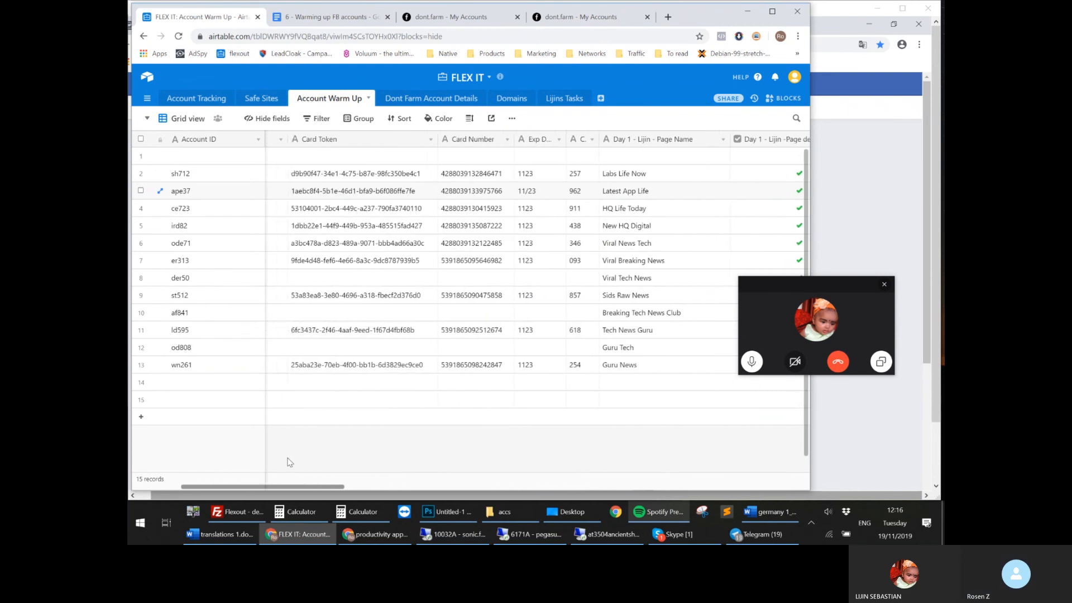
pyautogui.click(429, 196)
pyautogui.hotkey('ctrl', 'c')
pyautogui.moveTo(288, 485); pyautogui.dragTo(577, 486)
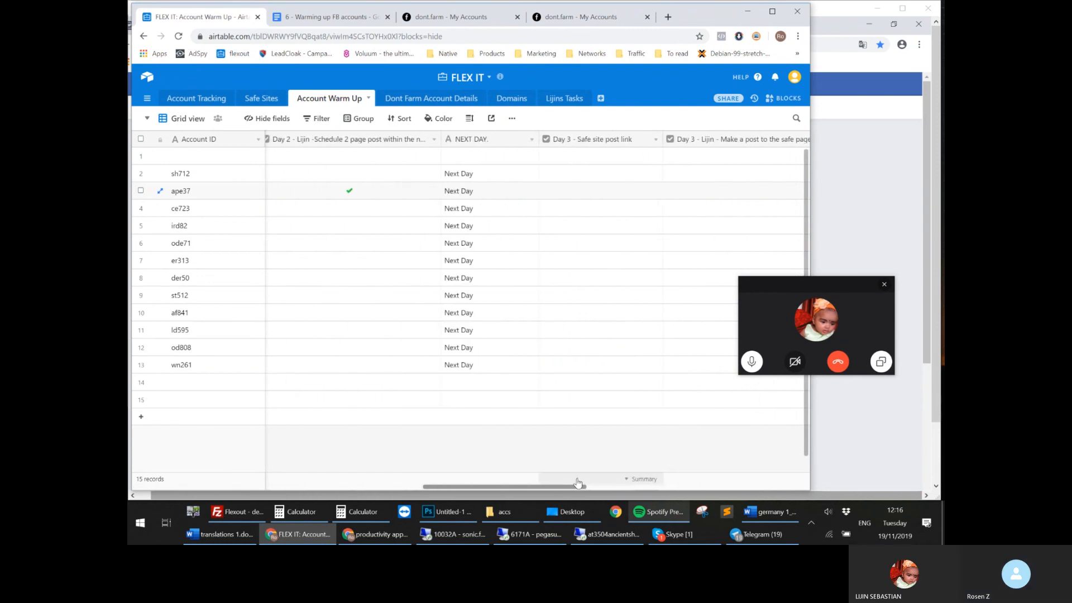
pyautogui.click(621, 192)
pyautogui.hotkey('ctrl', 'v')
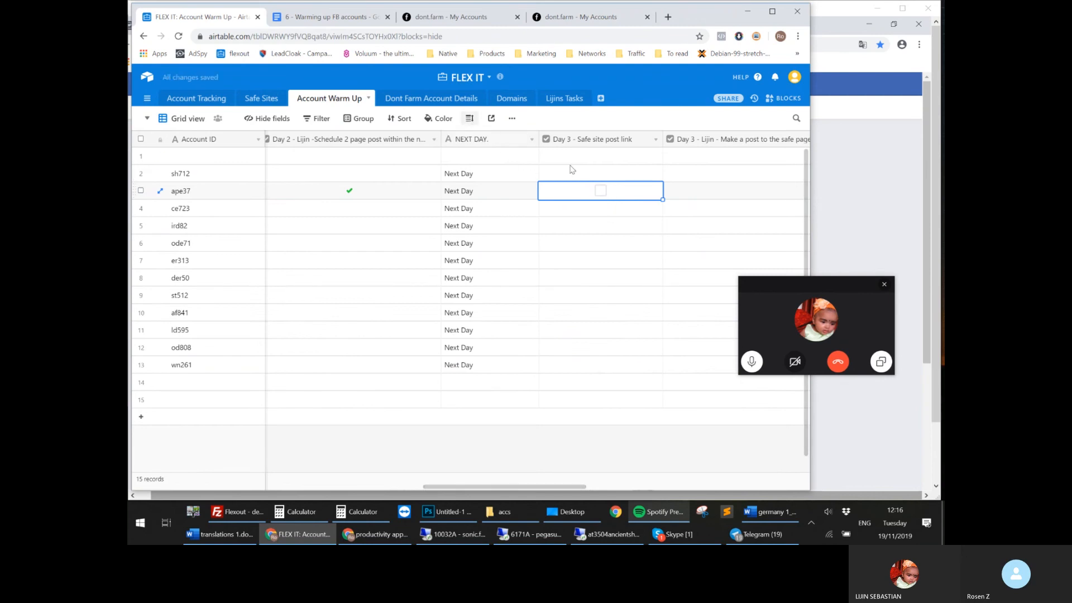
pyautogui.rightClick(600, 194)
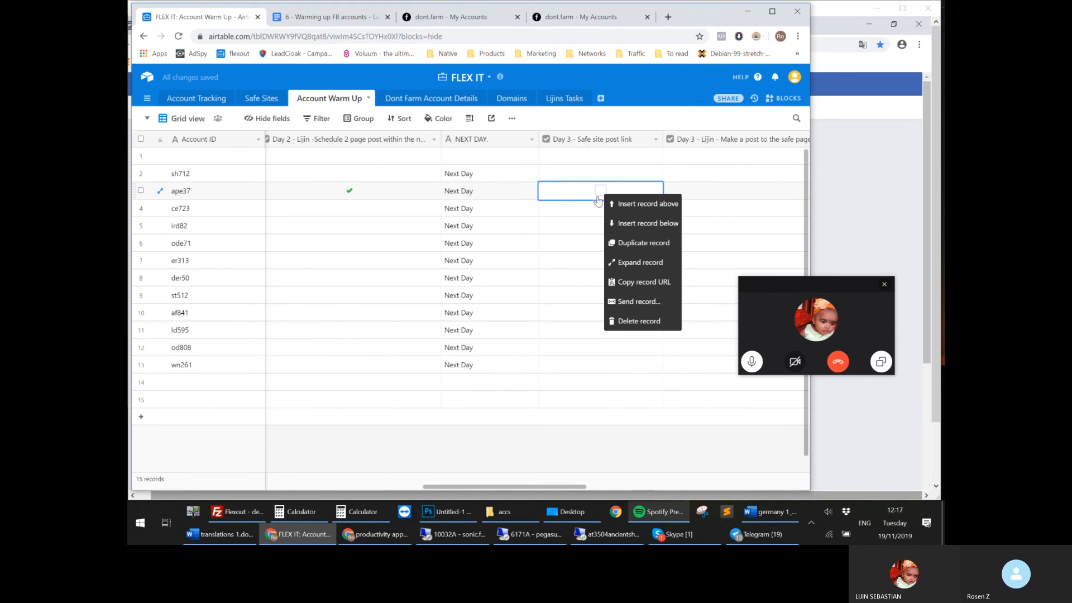
pyautogui.click(630, 322)
pyautogui.hotkey('ctrl', 'z')
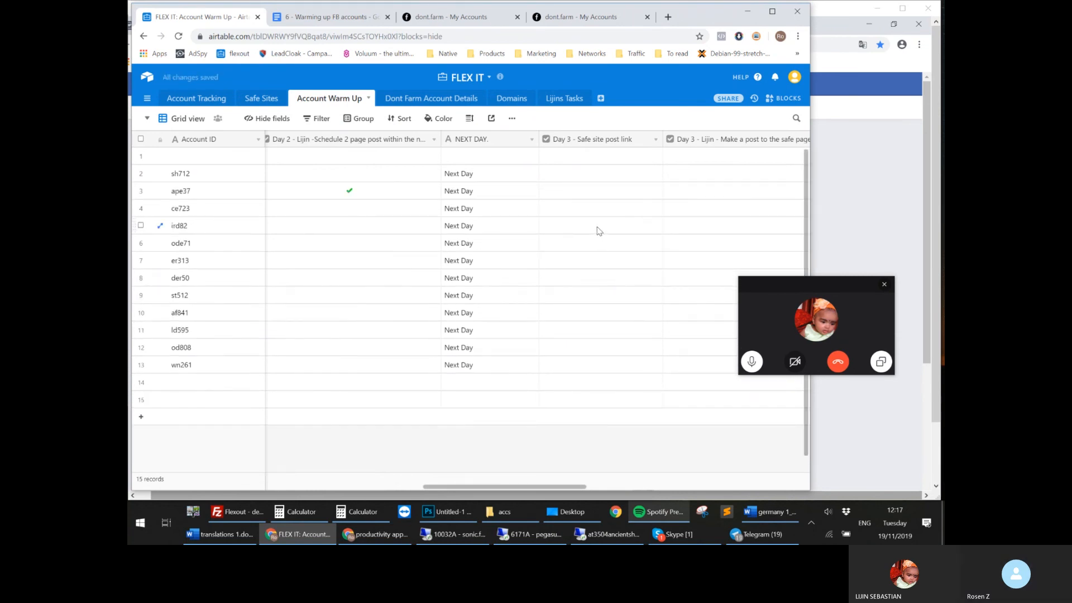
pyautogui.click(602, 191)
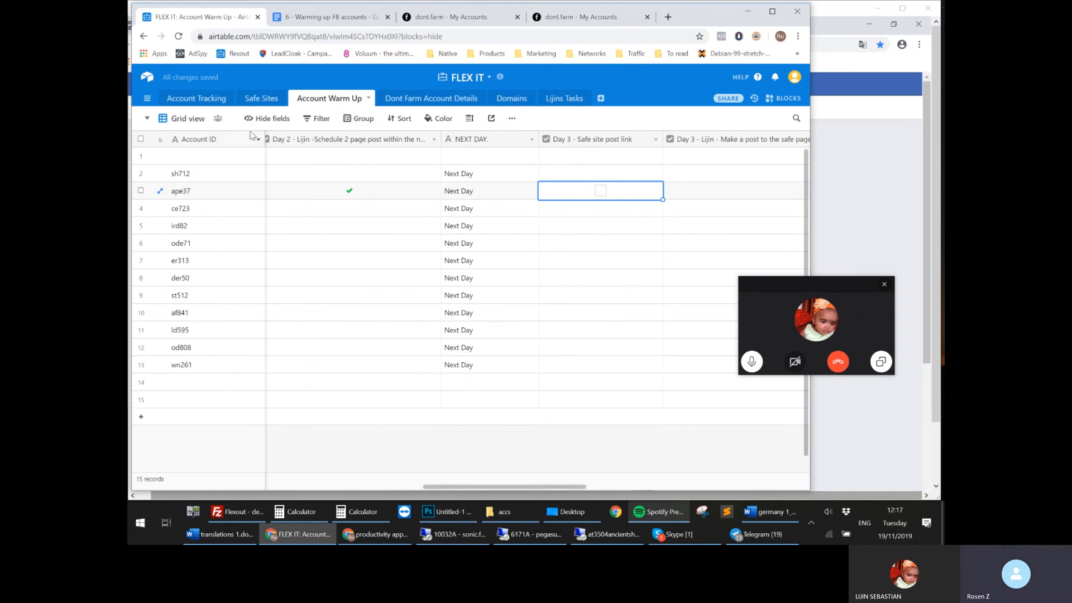
pyautogui.click(188, 118)
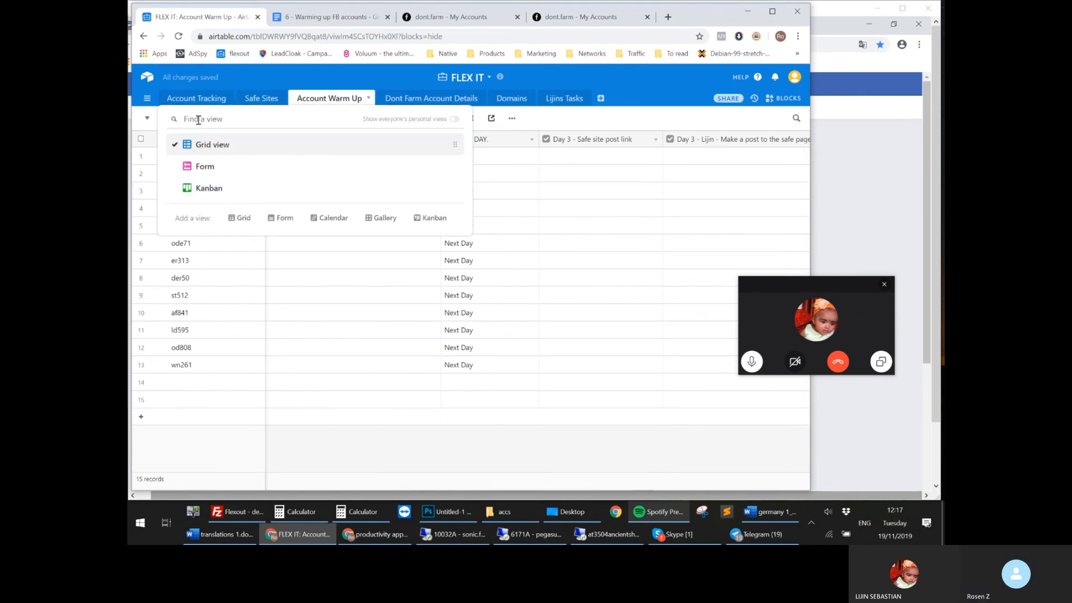
pyautogui.click(604, 190)
pyautogui.click(598, 195)
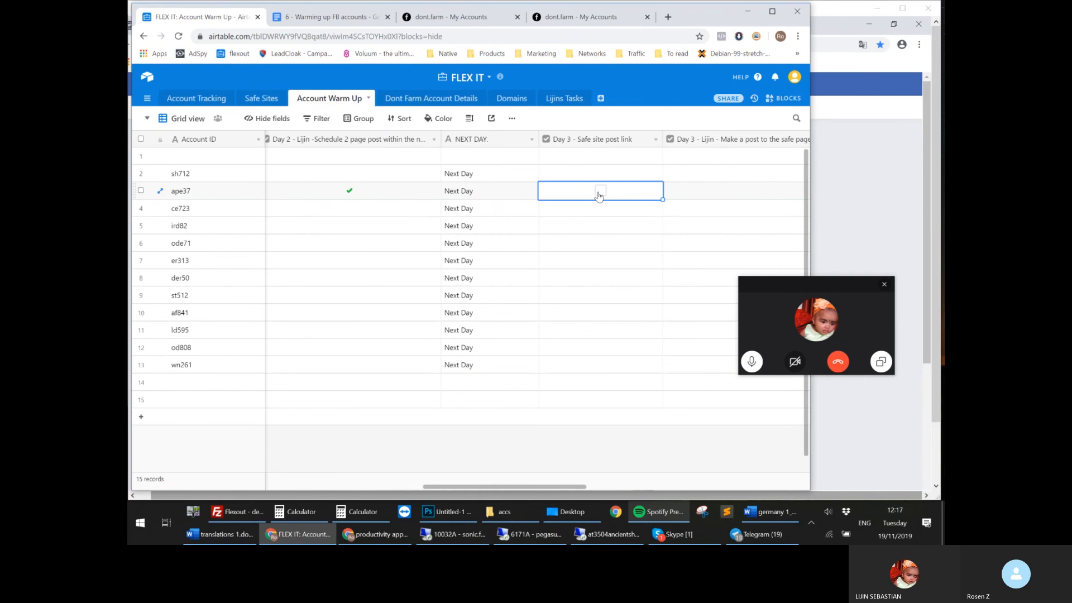
pyautogui.click(738, 194)
pyautogui.click(541, 189)
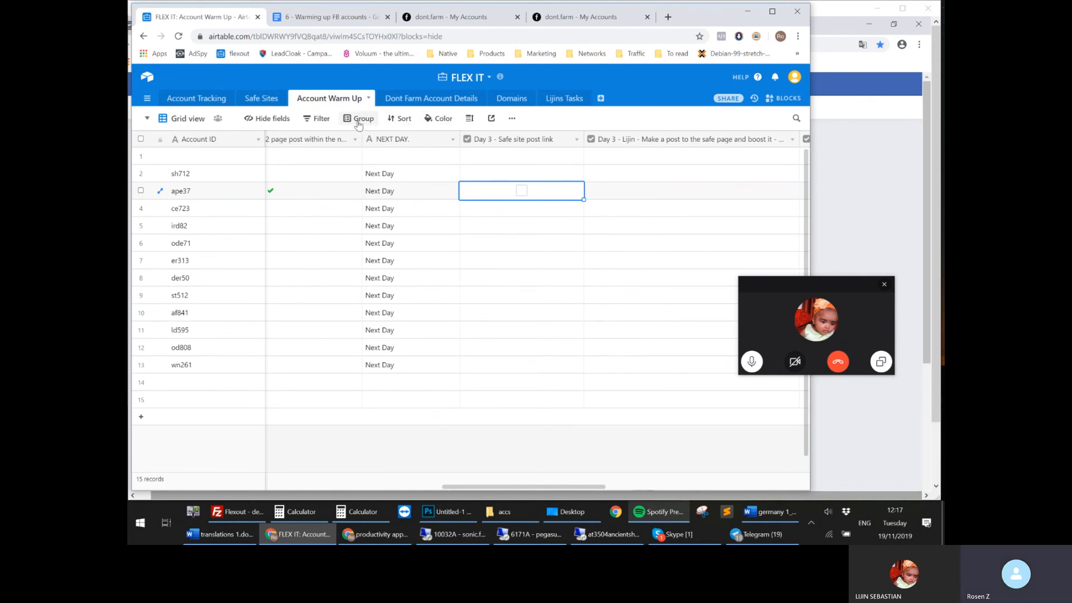
pyautogui.click(312, 120)
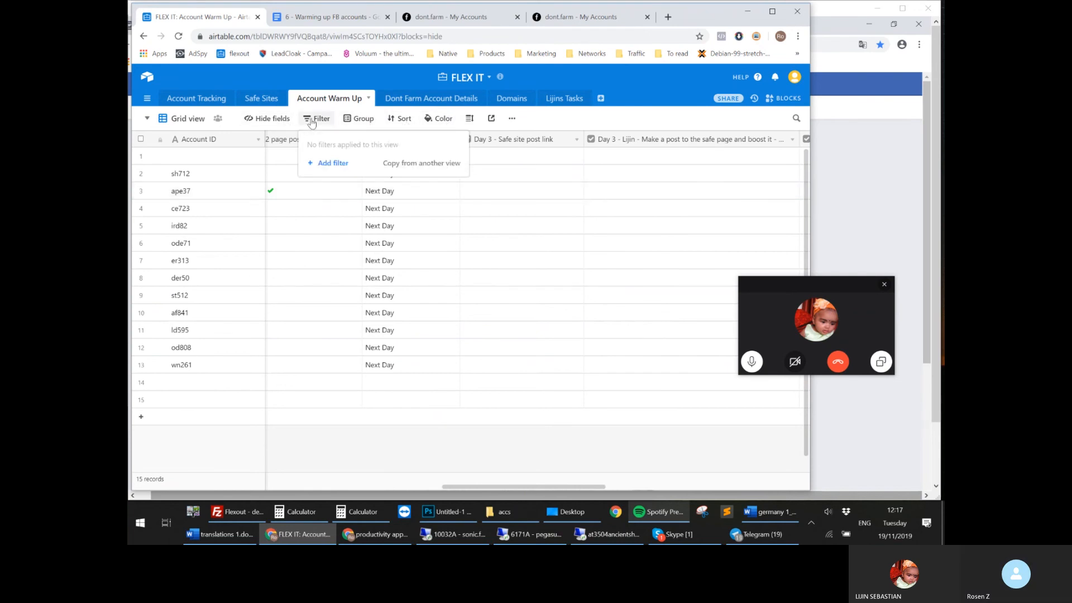
pyautogui.click(515, 195)
pyautogui.doubleClick(527, 194)
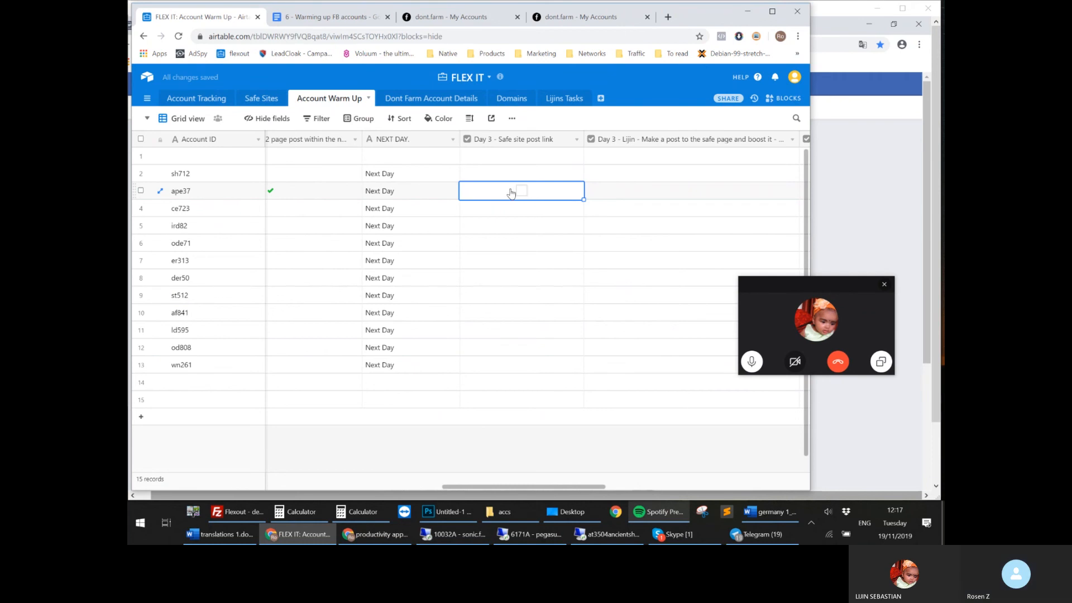
pyautogui.click(428, 193)
pyautogui.hotkey('ctrl', 'c')
pyautogui.click(471, 194)
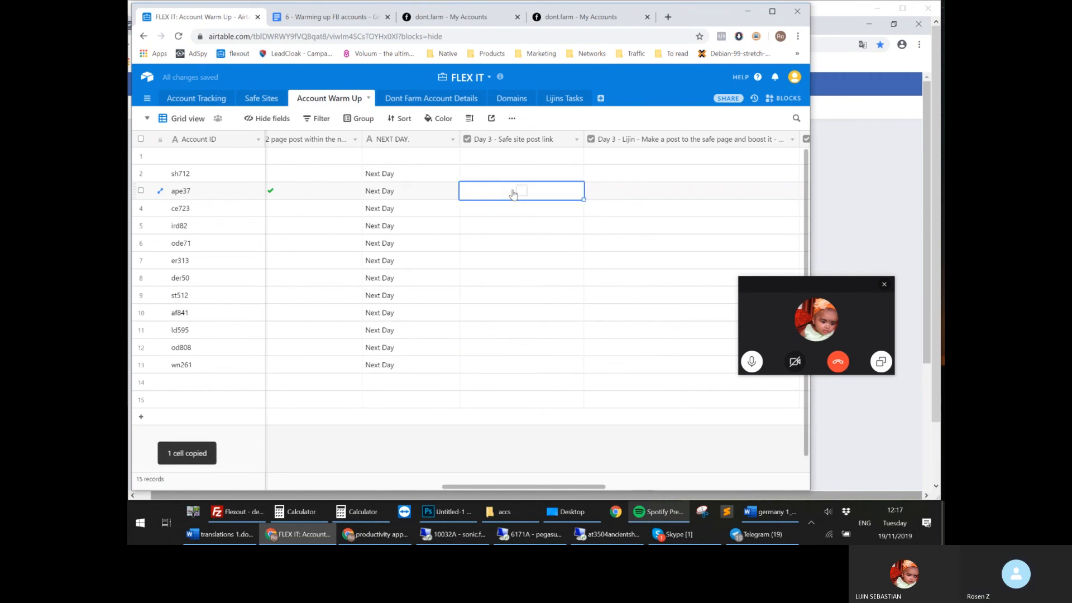
pyautogui.hotkey('ctrl', 'v')
pyautogui.click(433, 196)
pyautogui.hotkey('ctrl', 'c')
pyautogui.click(484, 195)
pyautogui.hotkey('ctrl', 'v')
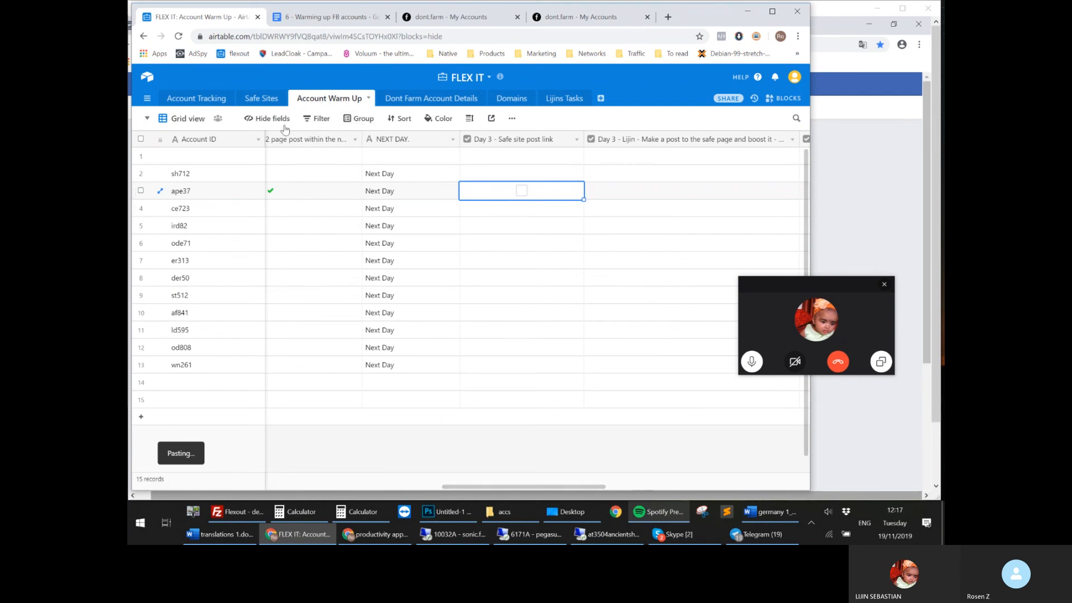
pyautogui.click(318, 119)
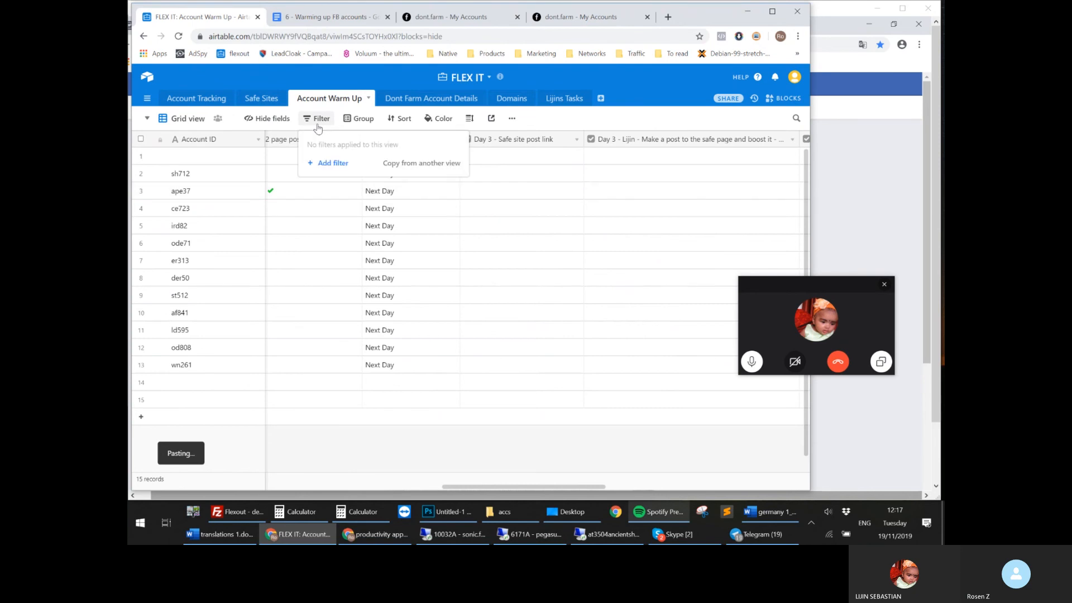
pyautogui.click(514, 195)
pyautogui.click(515, 196)
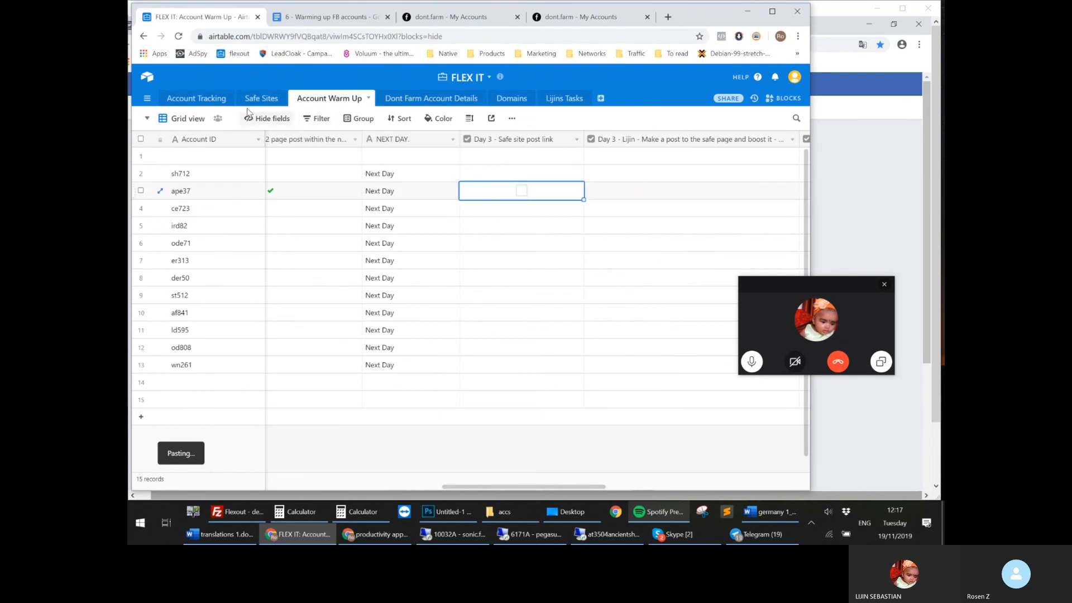
pyautogui.click(147, 122)
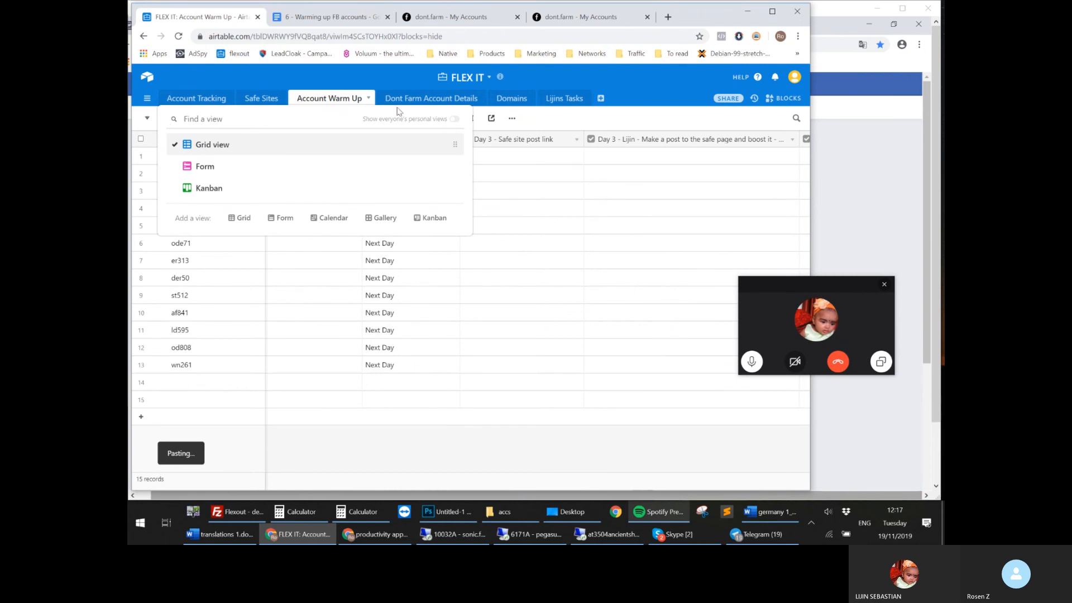
pyautogui.click(540, 183)
pyautogui.click(550, 197)
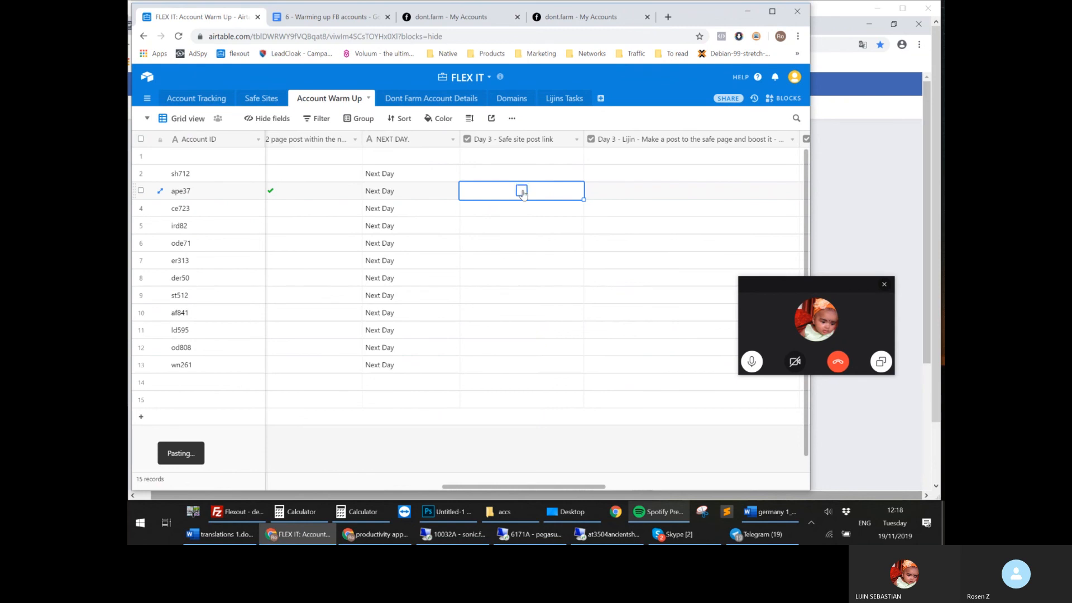
pyautogui.rightClick(523, 193)
pyautogui.click(504, 296)
pyautogui.click(503, 188)
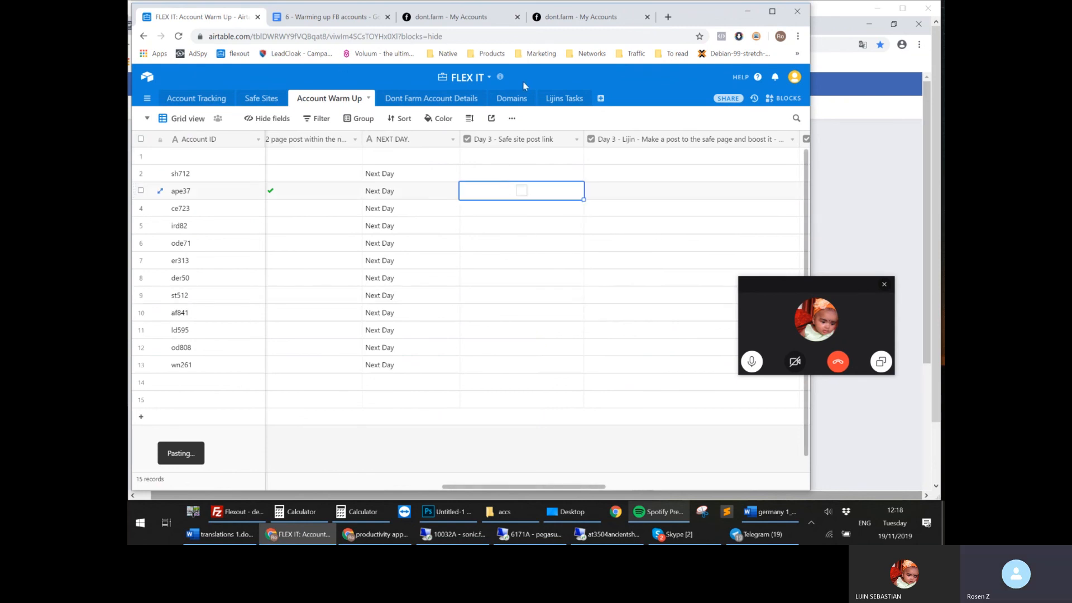
pyautogui.click(512, 119)
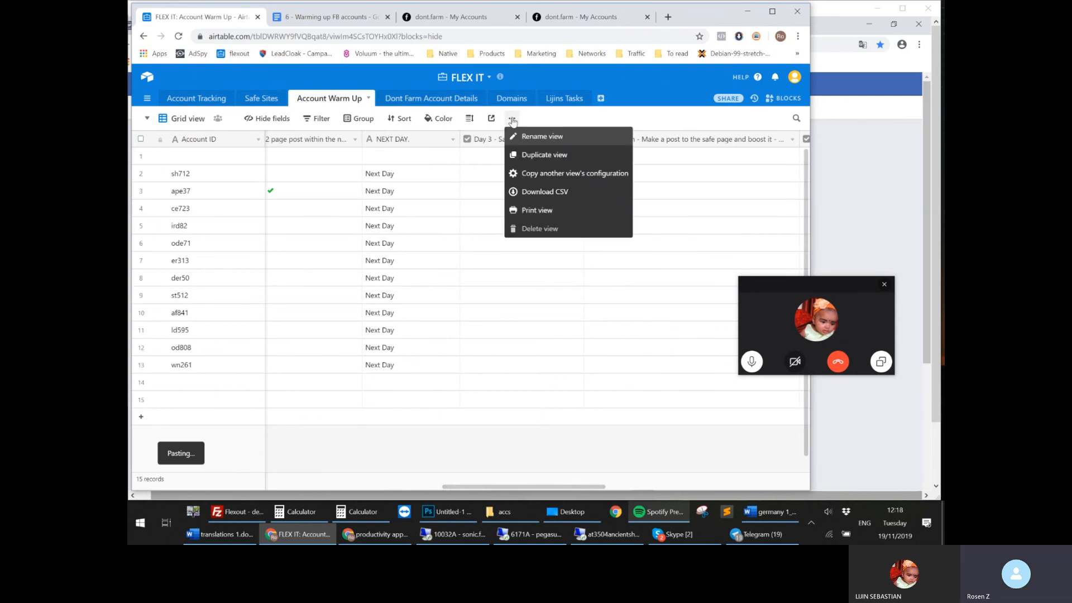
pyautogui.click(535, 144)
pyautogui.click(517, 196)
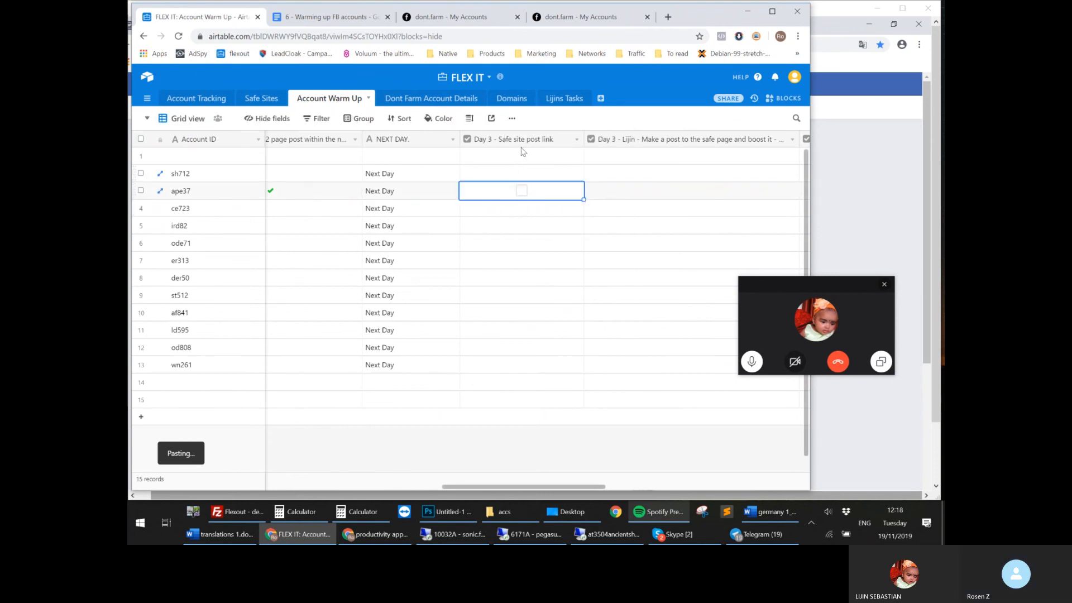
pyautogui.click(512, 119)
pyautogui.click(486, 190)
pyautogui.click(468, 37)
pyautogui.hotkey('ctrl', 'v')
pyautogui.click(506, 259)
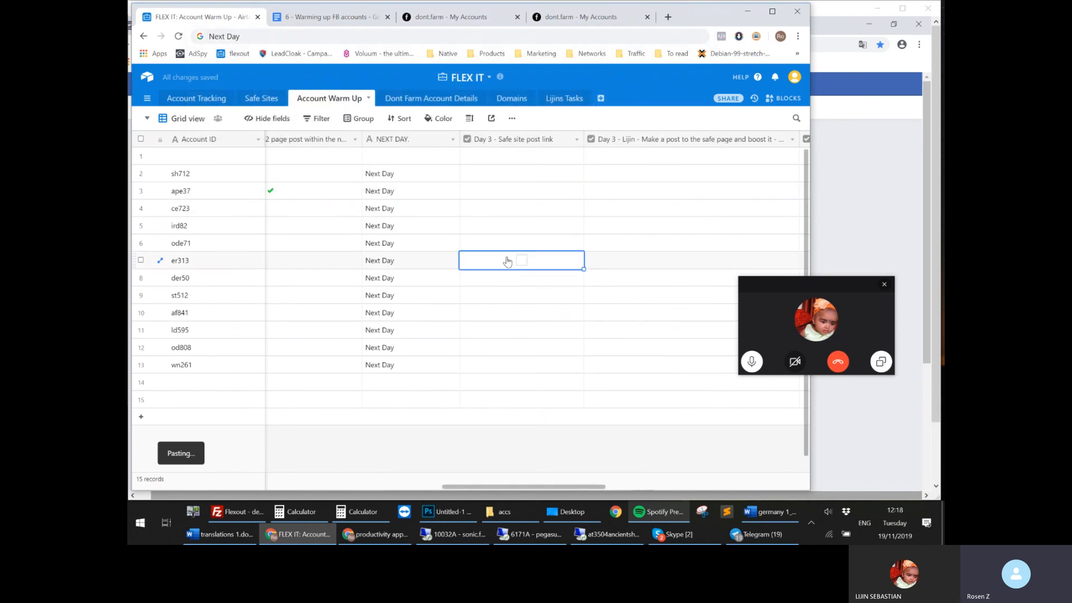
pyautogui.click(508, 190)
pyautogui.moveTo(539, 487); pyautogui.dragTo(245, 488)
# Copy ape37's latestapp.life domain and enter latestapp.life/tekashi in the address bar
pyautogui.click(369, 195)
pyautogui.hotkey('ctrl', 'c')
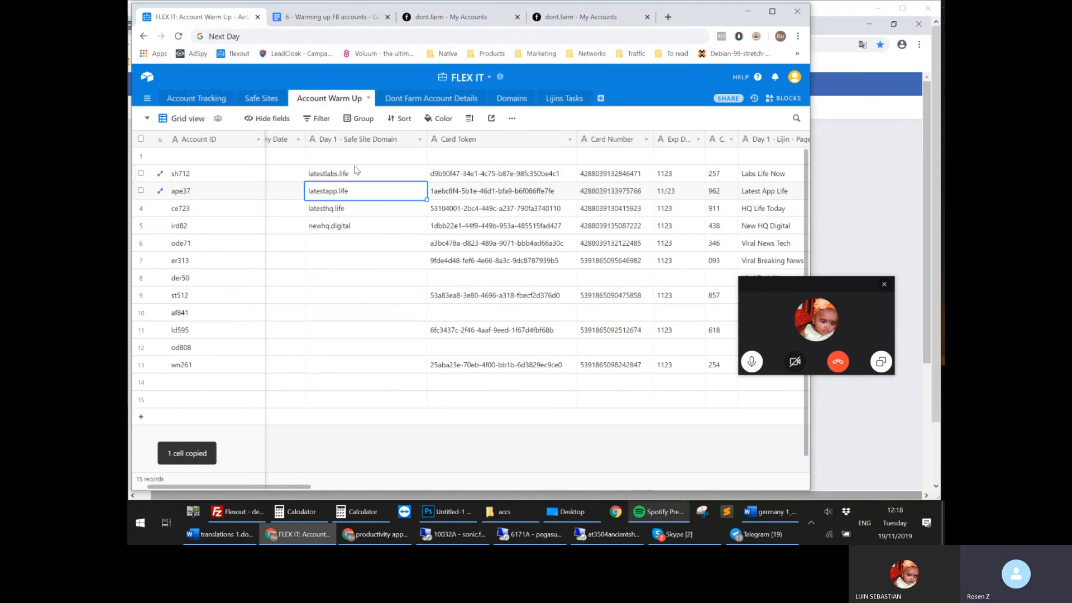
pyautogui.click(460, 40)
pyautogui.hotkey('ctrl', 'v')
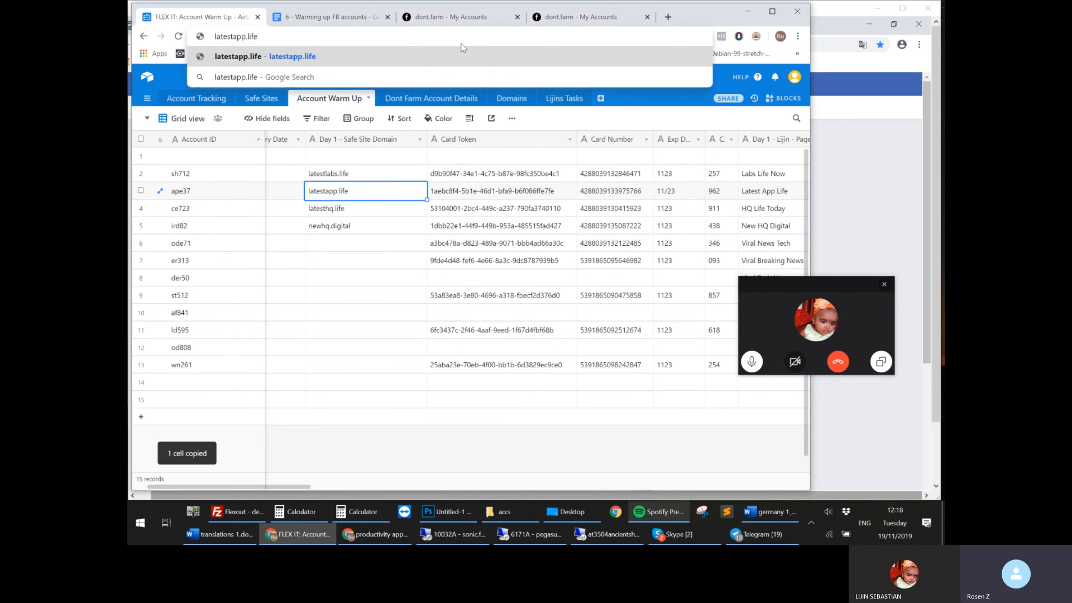
pyautogui.write('/')
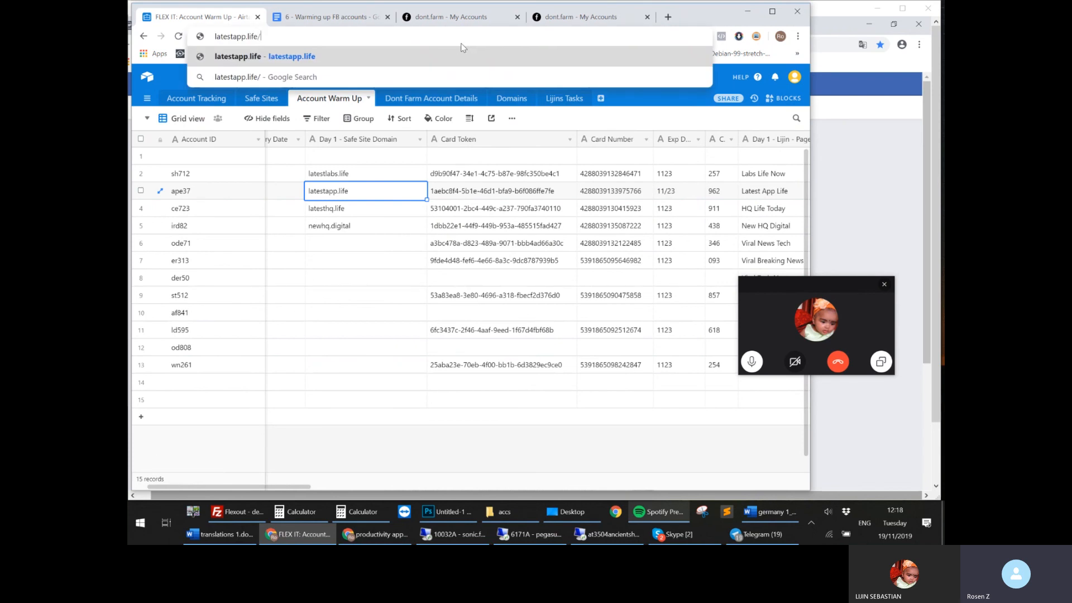
pyautogui.write('tekashi')
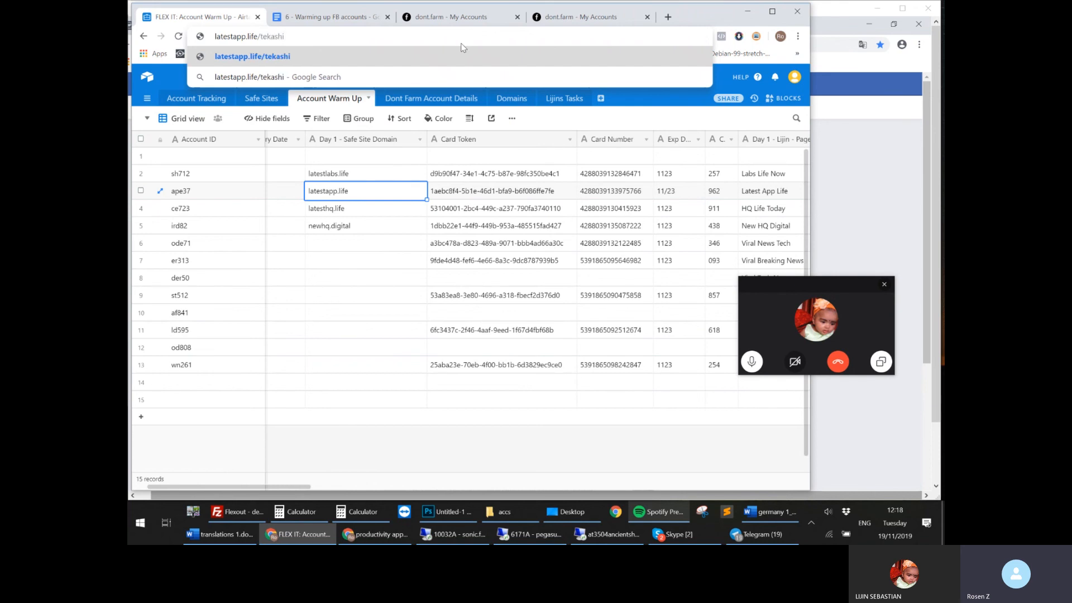
pyautogui.hotkey('ctrl', 'a')
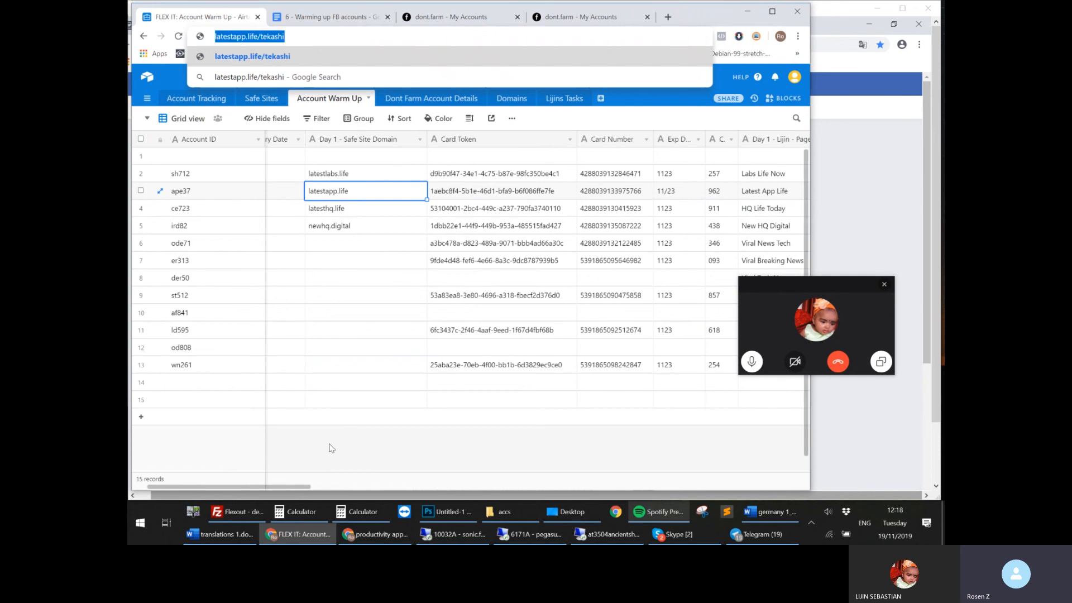
pyautogui.moveTo(308, 488); pyautogui.dragTo(337, 489)
pyautogui.moveTo(484, 487); pyautogui.dragTo(627, 487)
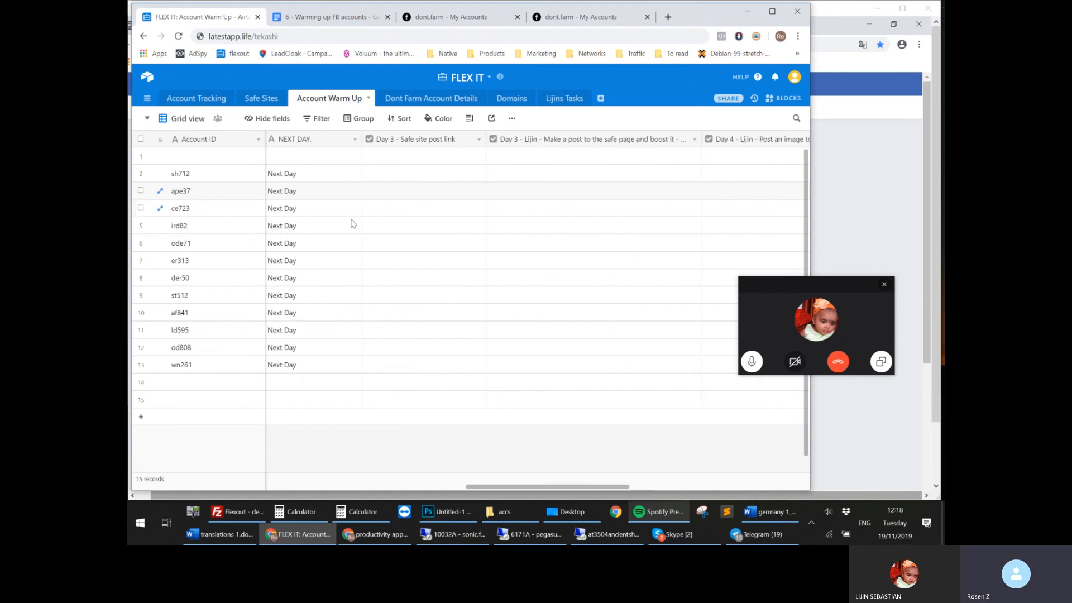
pyautogui.hotkey('ctrl', 'l')
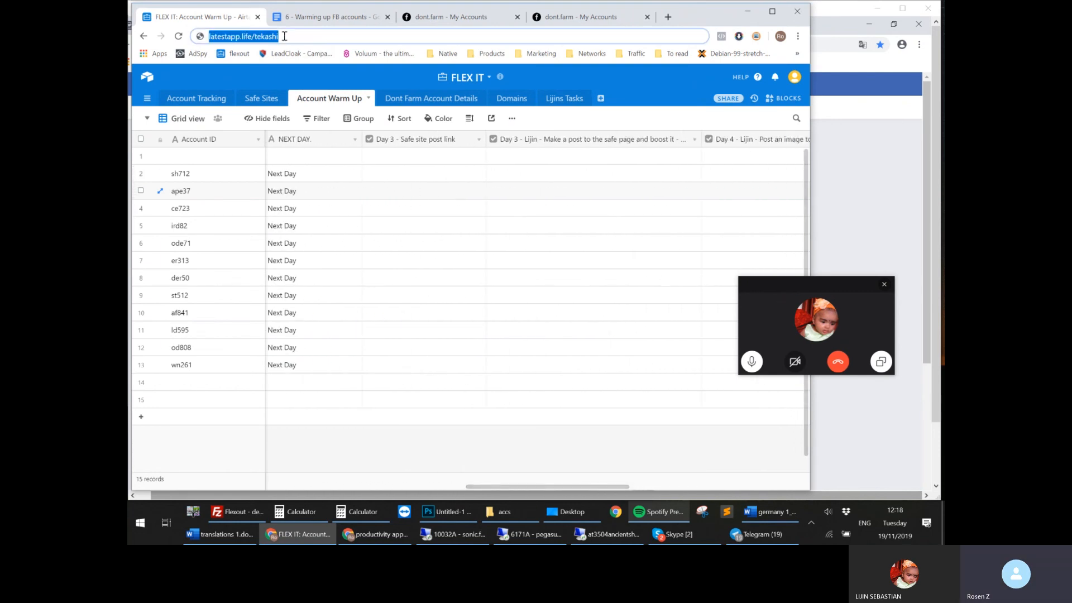
pyautogui.click(387, 194)
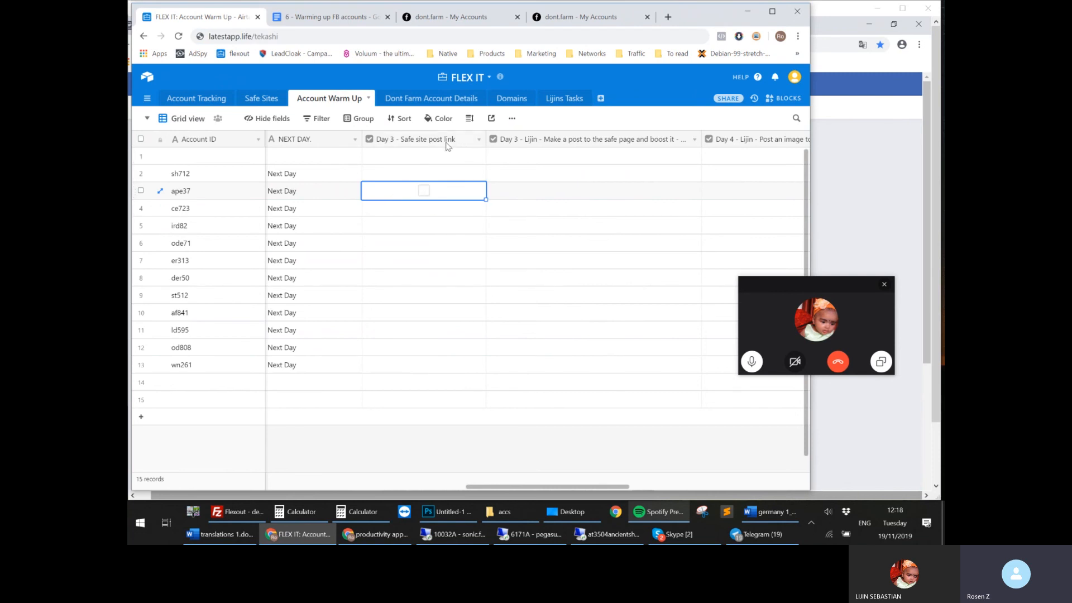
pyautogui.click(274, 39)
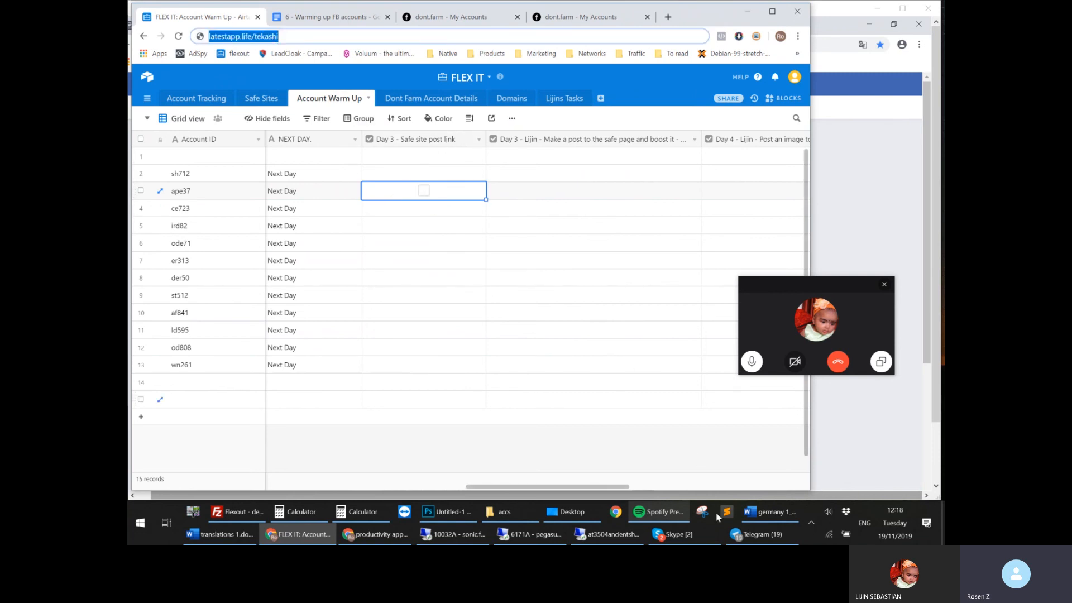
pyautogui.click(696, 537)
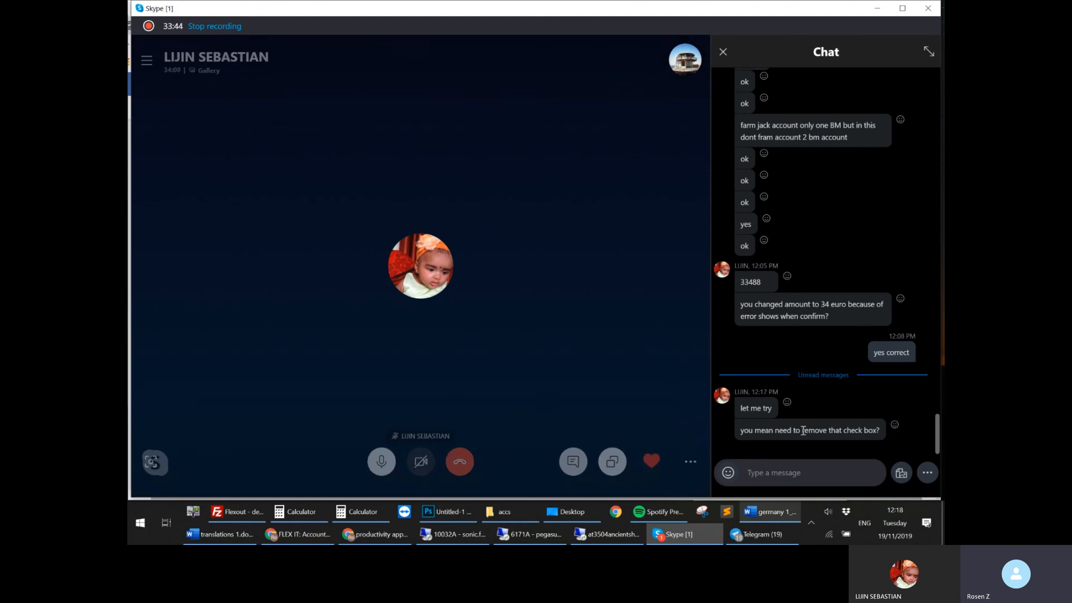
# Back in Airtable, copy the full latestapp.life/tekashi link from the address bar
pyautogui.click(299, 534)
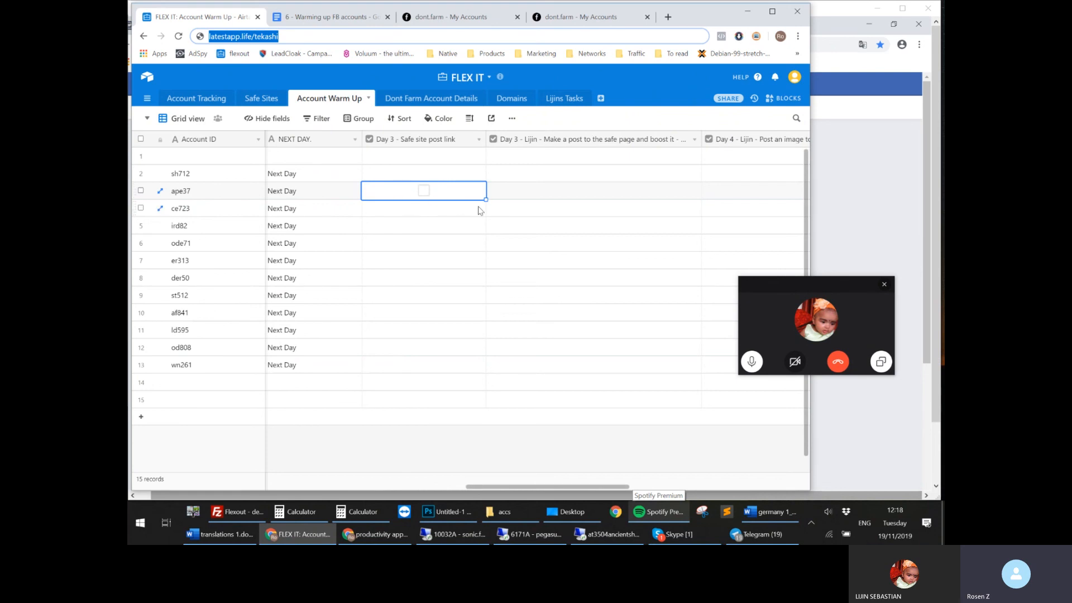
pyautogui.hotkey('ctrl', 'v')
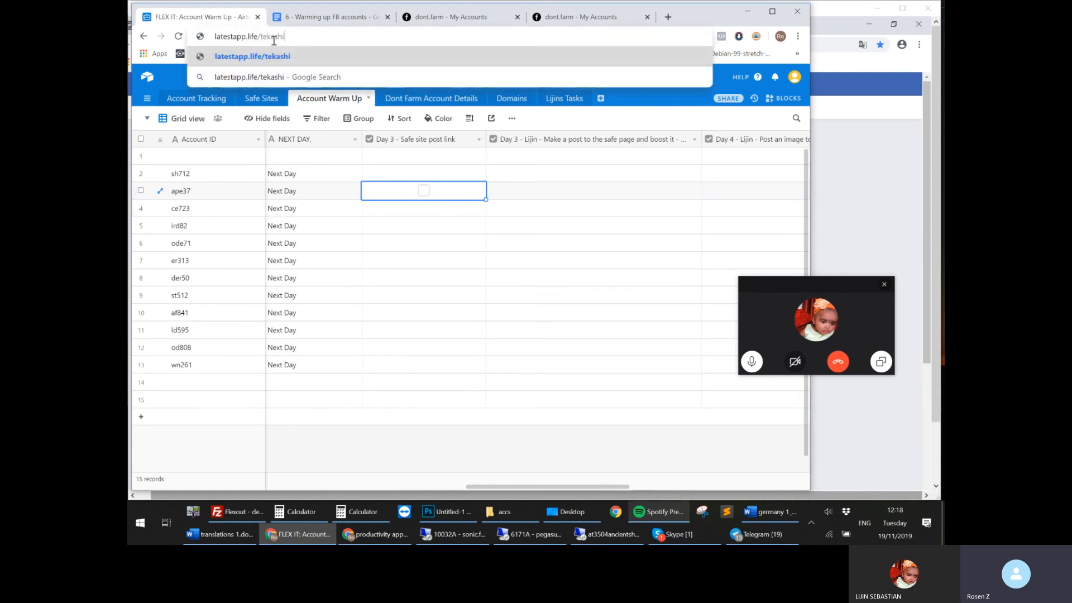
pyautogui.tripleClick(274, 39)
pyautogui.tripleClick(291, 38)
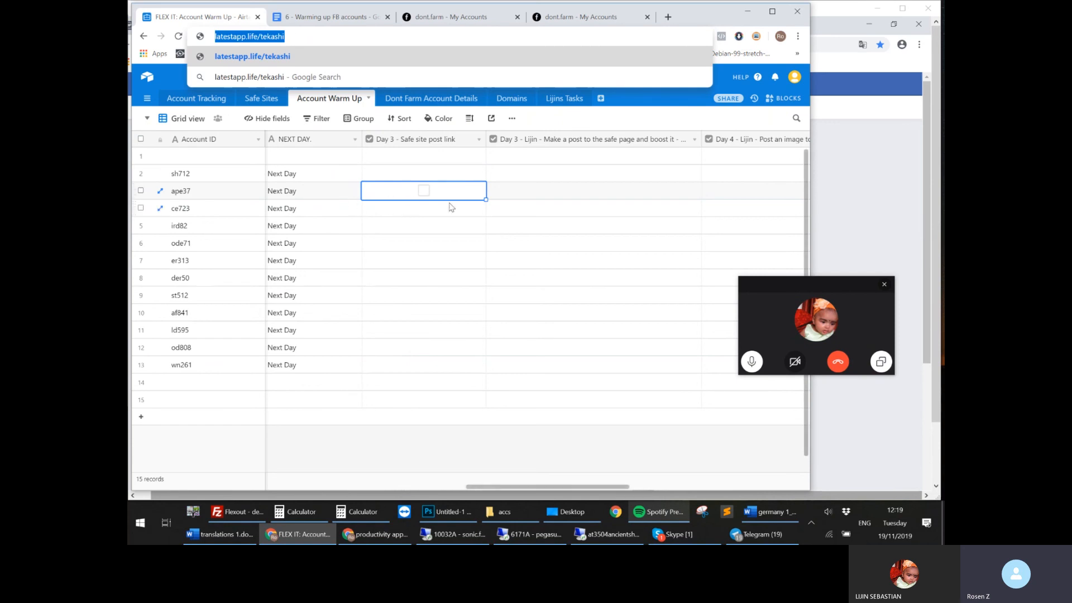
pyautogui.rightClick(262, 35)
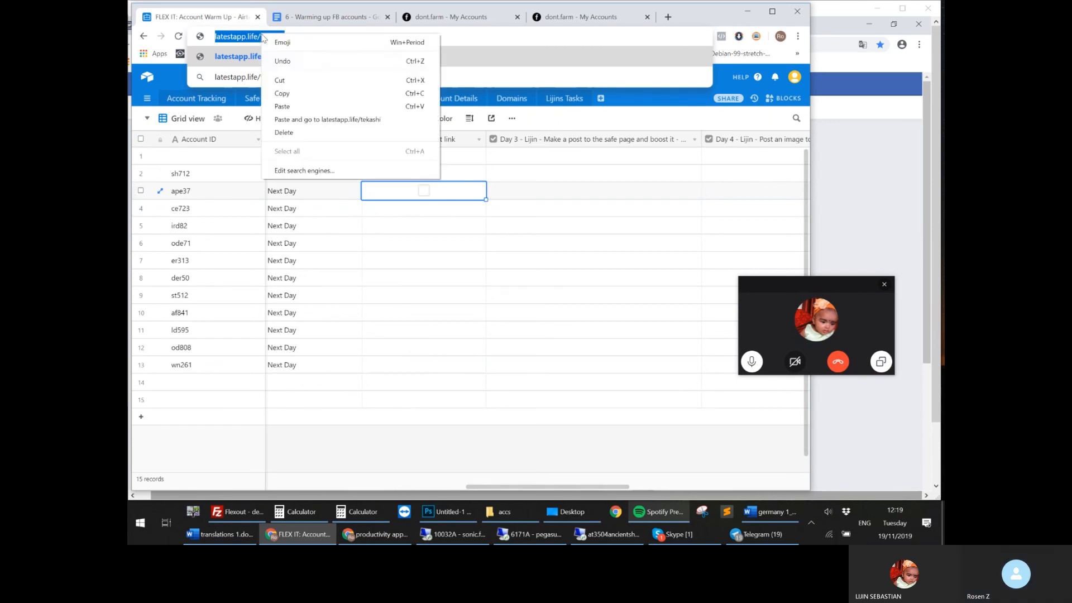
pyautogui.click(295, 94)
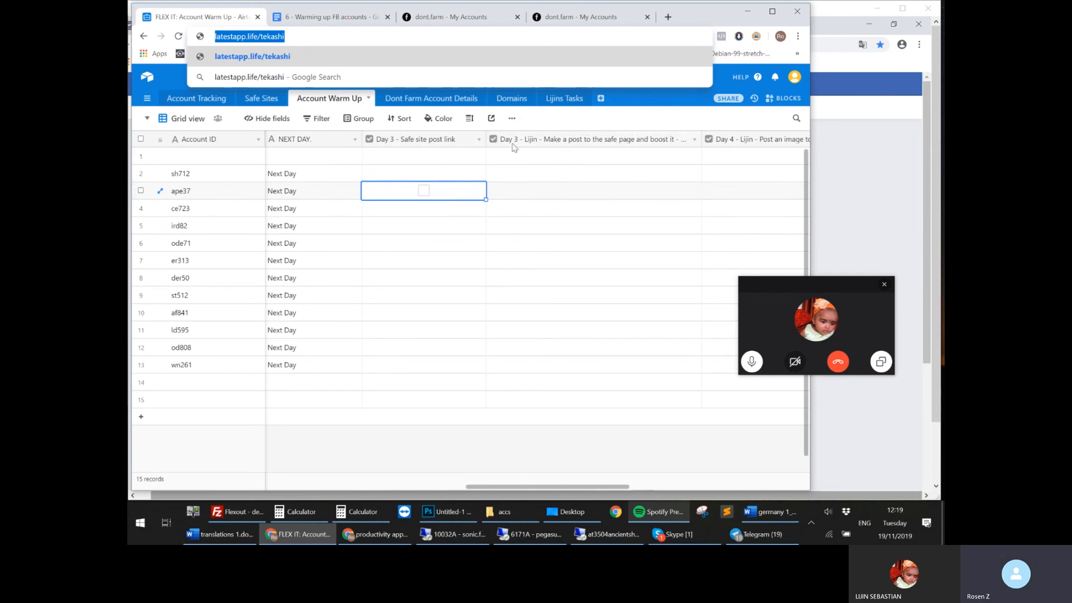
# Select row 3's Day 3 cells, including Safe site post link, and reselect the link
pyautogui.click(581, 146)
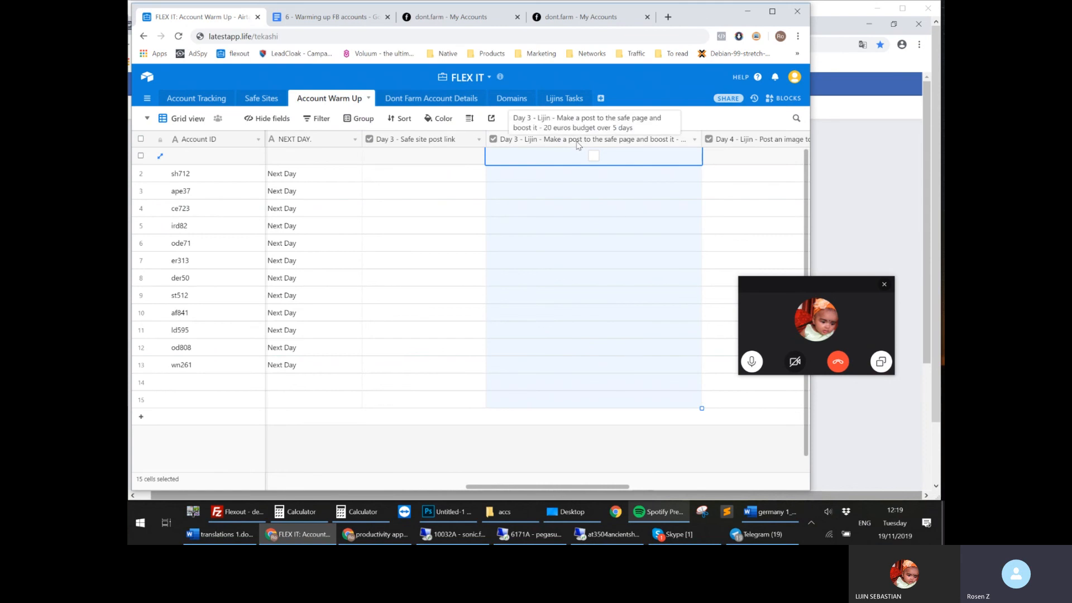
pyautogui.click(525, 193)
pyautogui.click(450, 197)
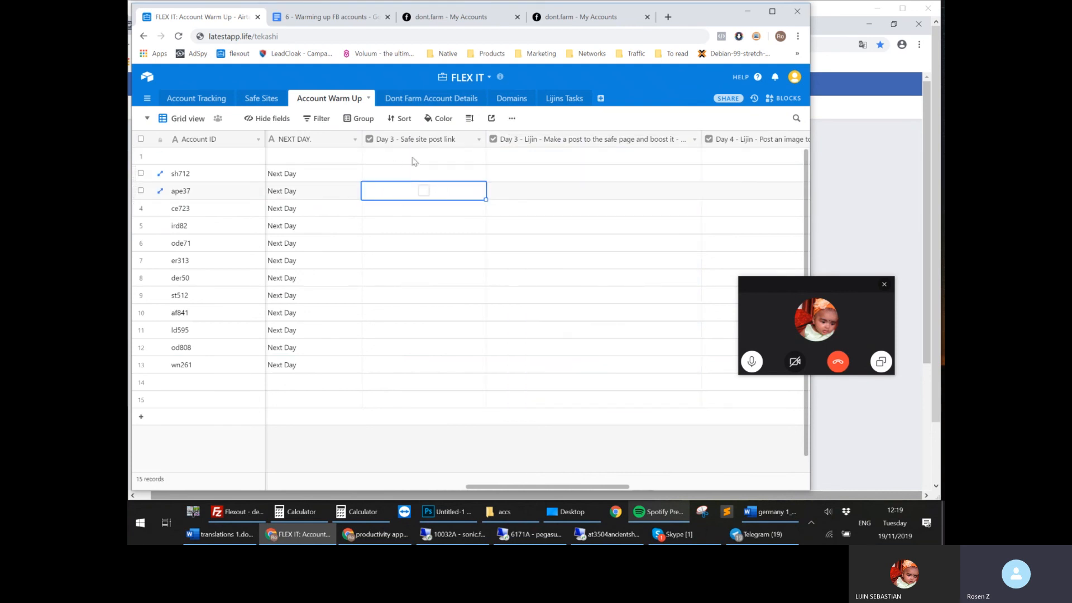
pyautogui.click(291, 36)
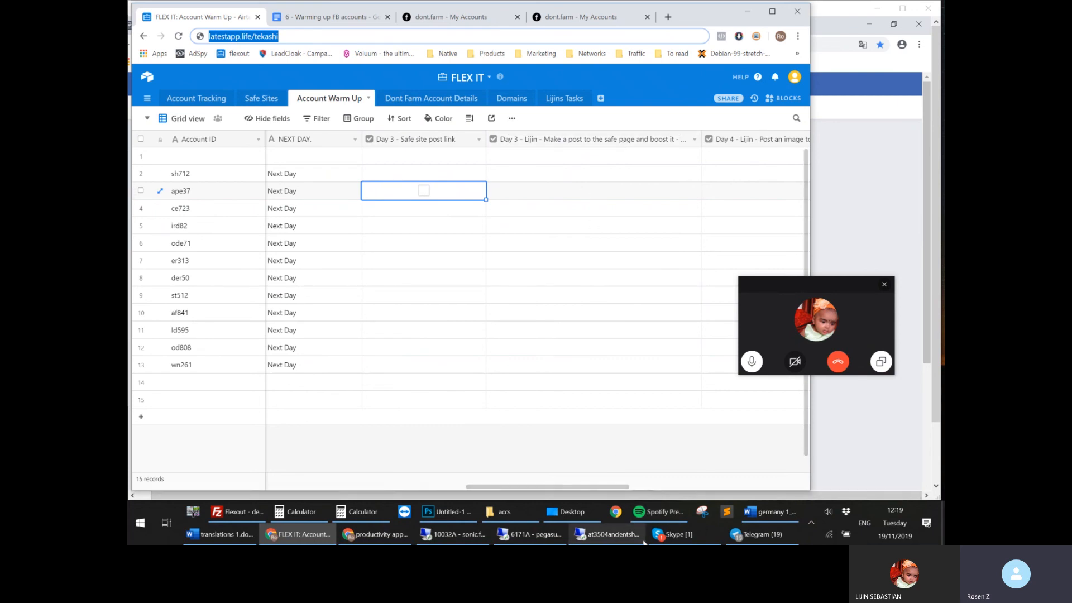
# Open a new post on the Latest App Life page and paste the latestapp.life/tekashi link
pyautogui.click(624, 540)
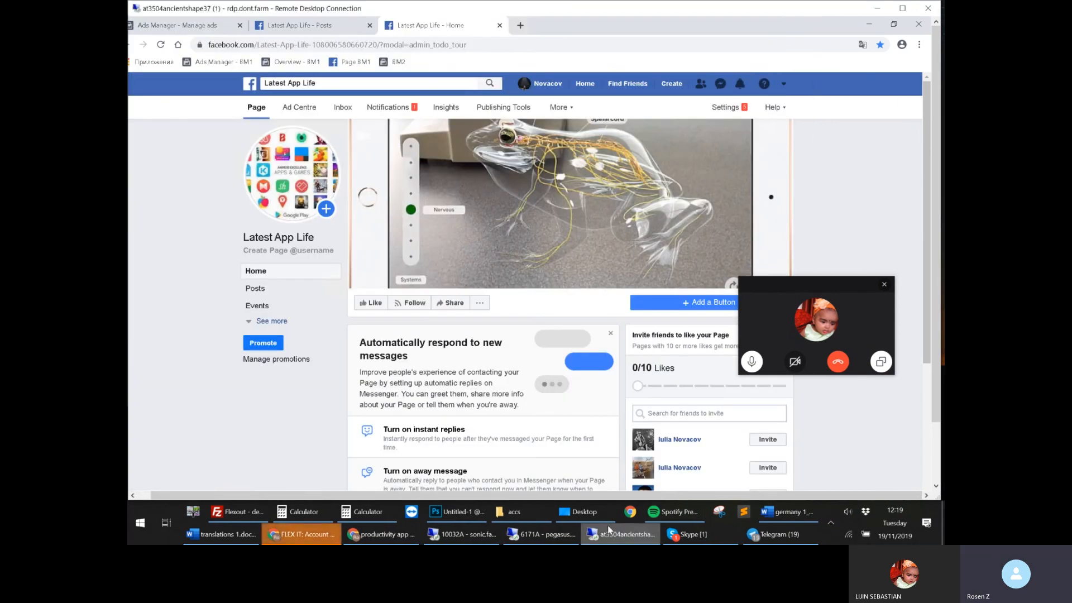
pyautogui.scroll(-5, 299, 391)
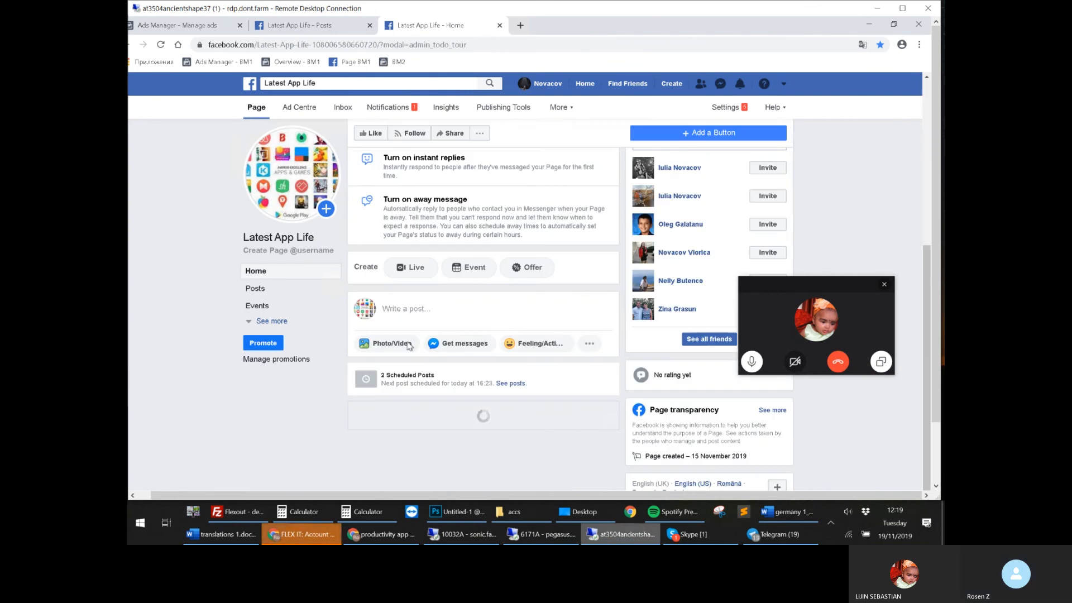
pyautogui.click(421, 317)
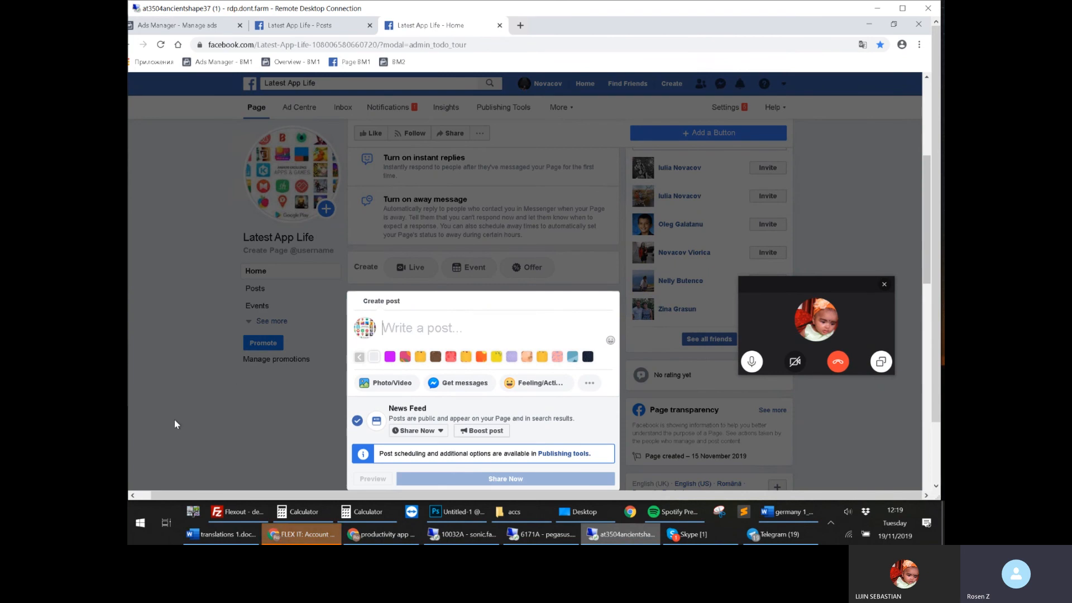
pyautogui.click(202, 323)
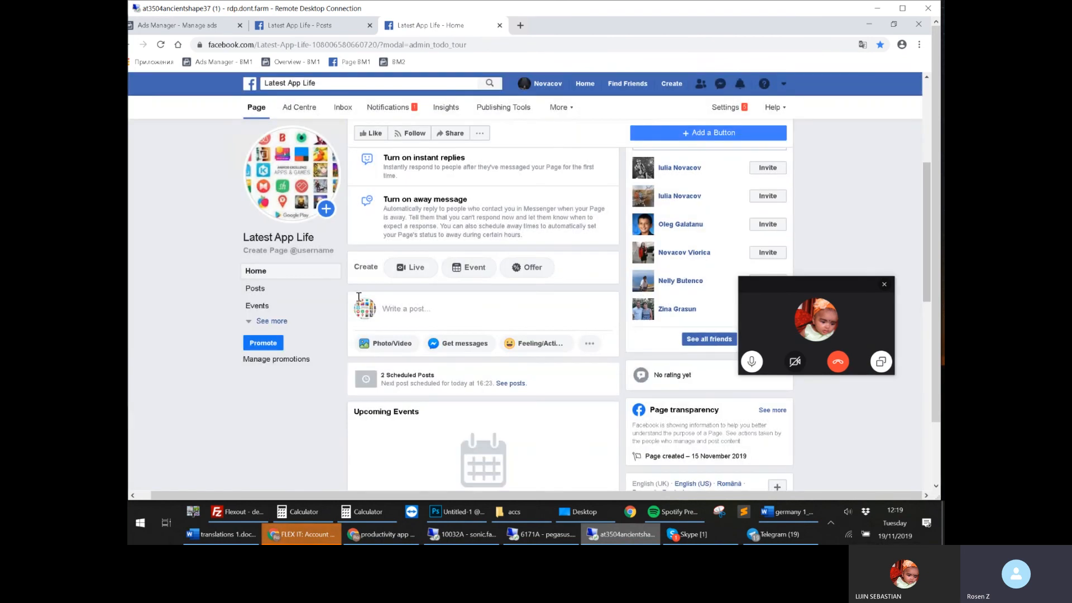
pyautogui.click(431, 314)
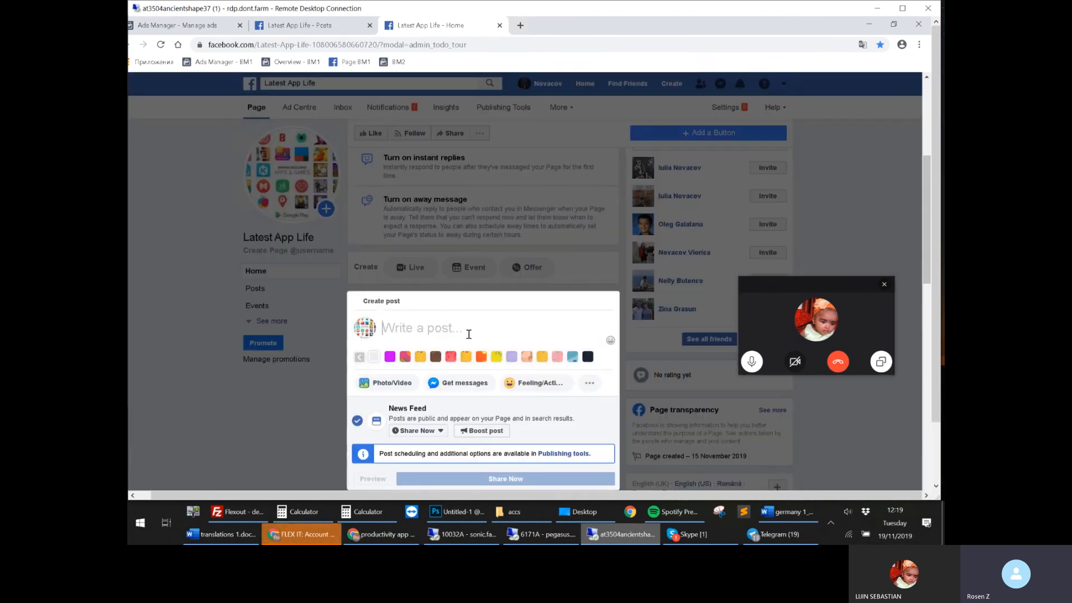
pyautogui.hotkey('ctrl', 'v')
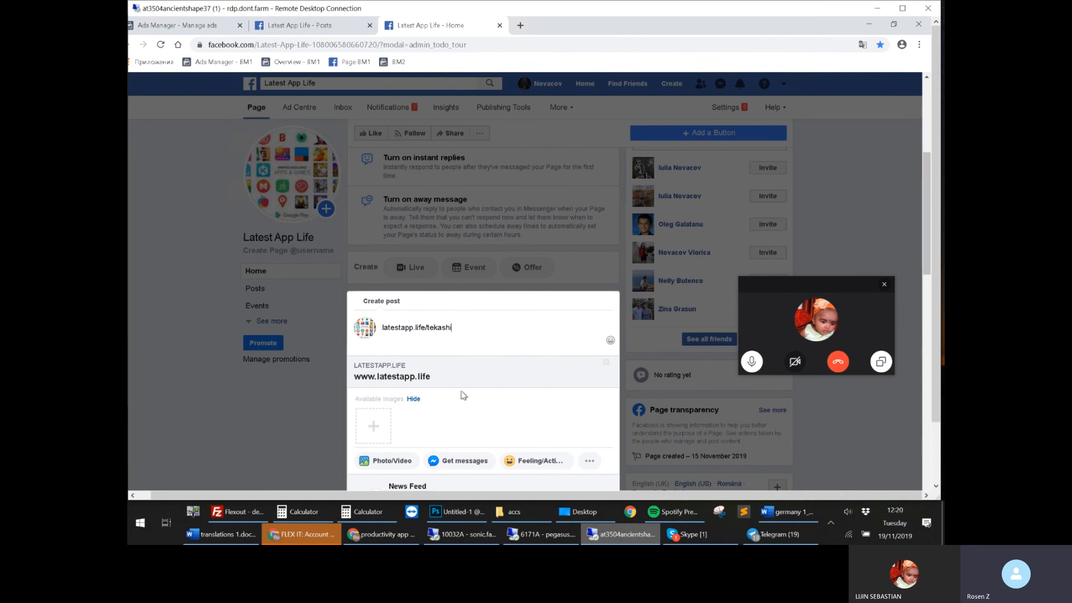
# Add the android-mobile-app-icons image to the new page post
pyautogui.scroll(-2, 419, 431)
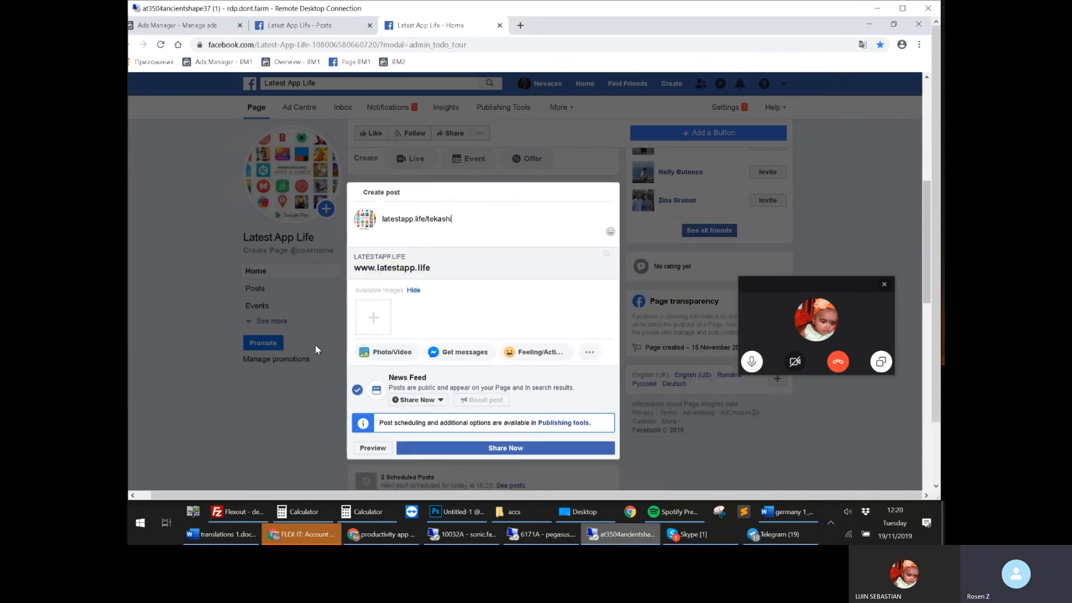
pyautogui.click(363, 314)
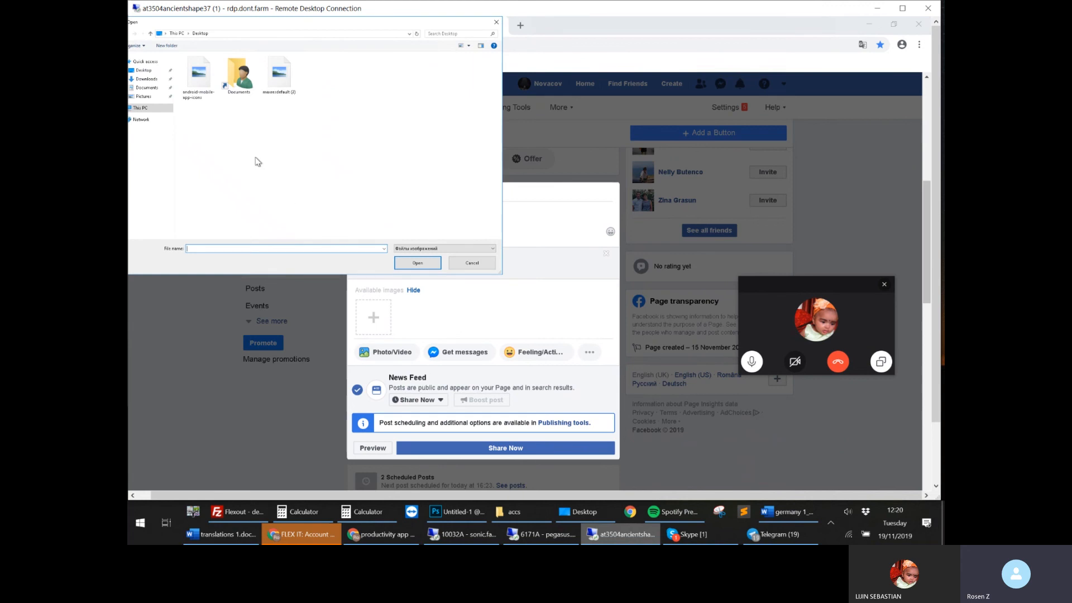
pyautogui.click(184, 77)
pyautogui.doubleClick(200, 75)
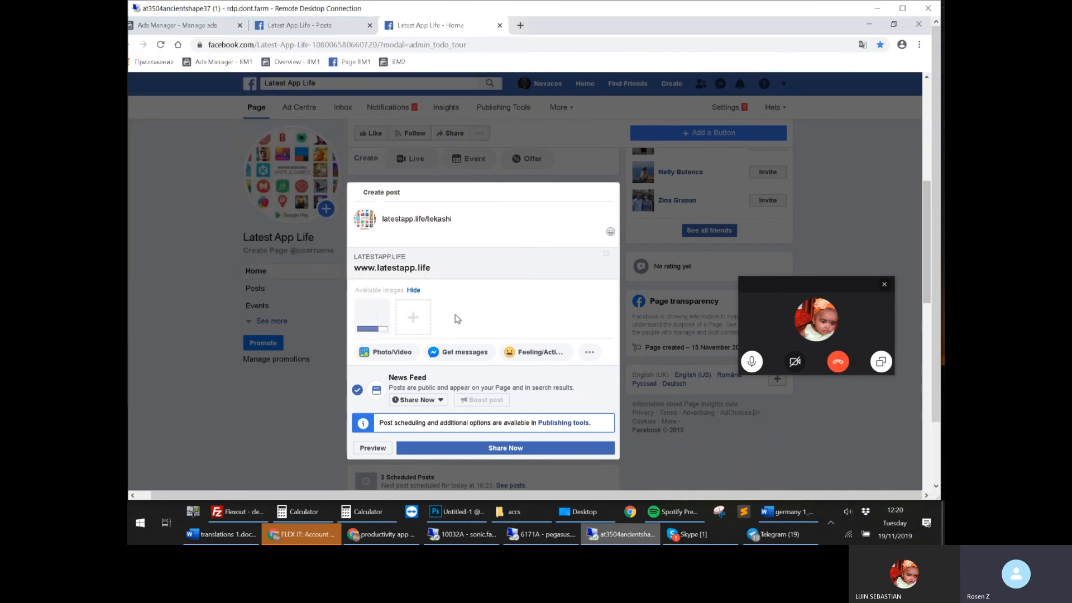
# Replace the link text with 'Best apps for 2019' and share the post
pyautogui.tripleClick(458, 221)
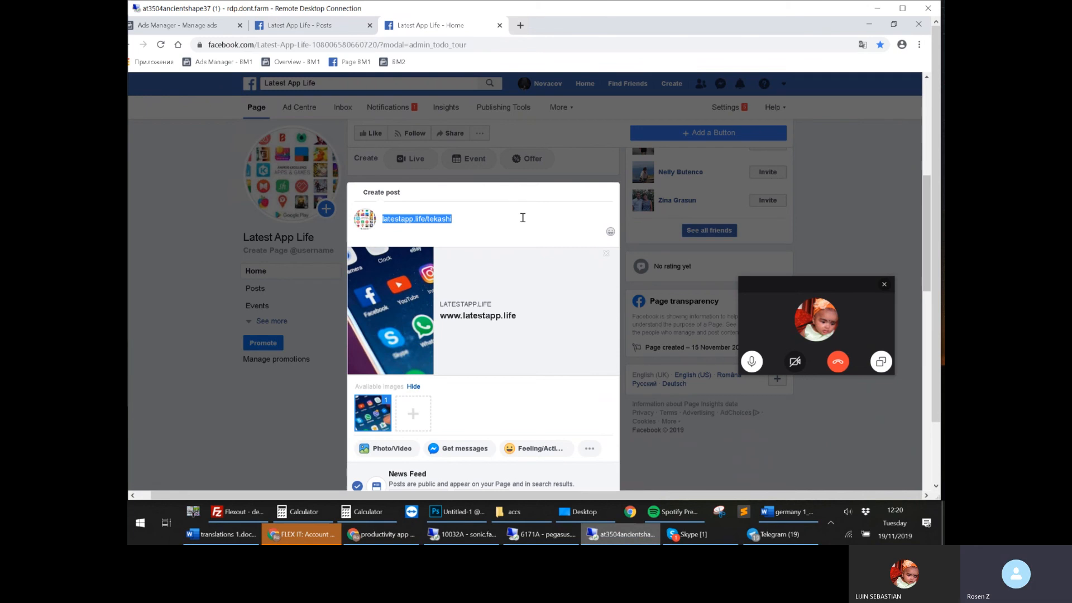
pyautogui.write('Best apps for 2019')
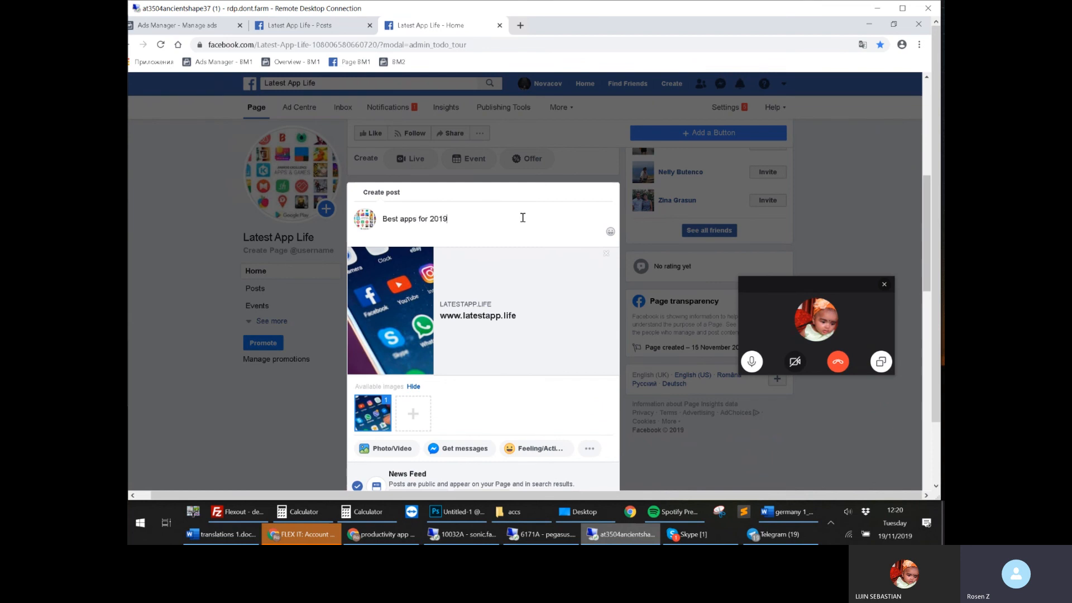
pyautogui.scroll(-2, 484, 278)
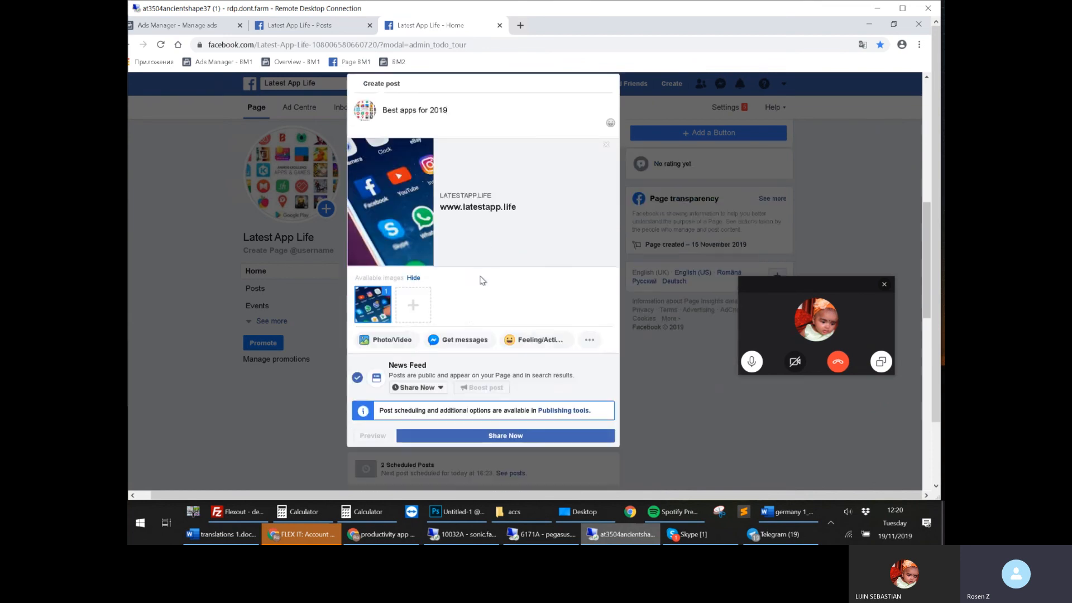
pyautogui.click(478, 436)
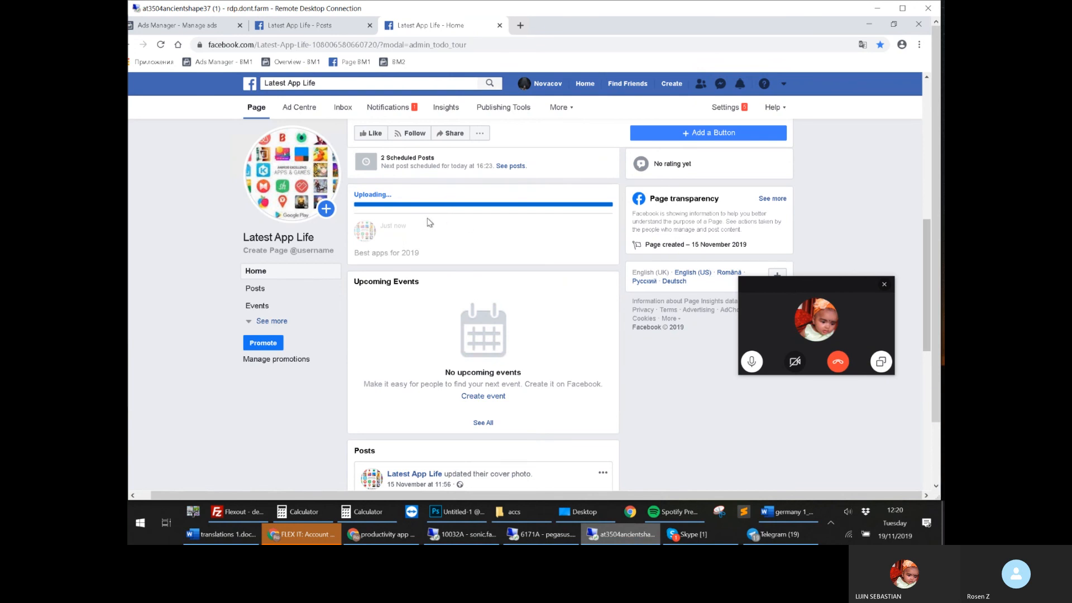
pyautogui.click(301, 533)
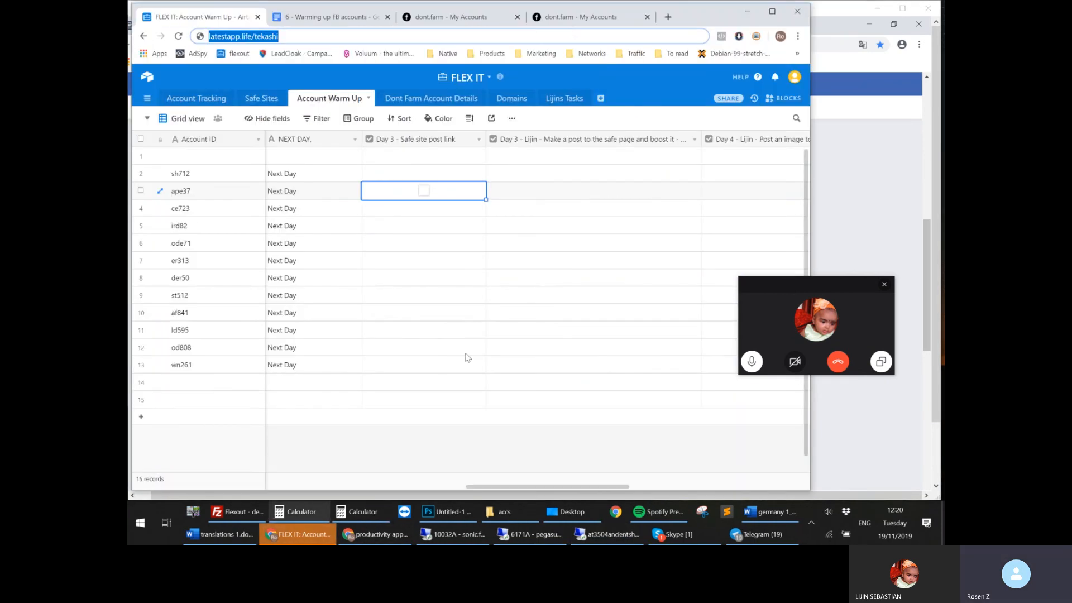
# Select the 'Day 3 - Lijin' column to read its task: boost the post with €20 over 5 days
pyautogui.click(572, 144)
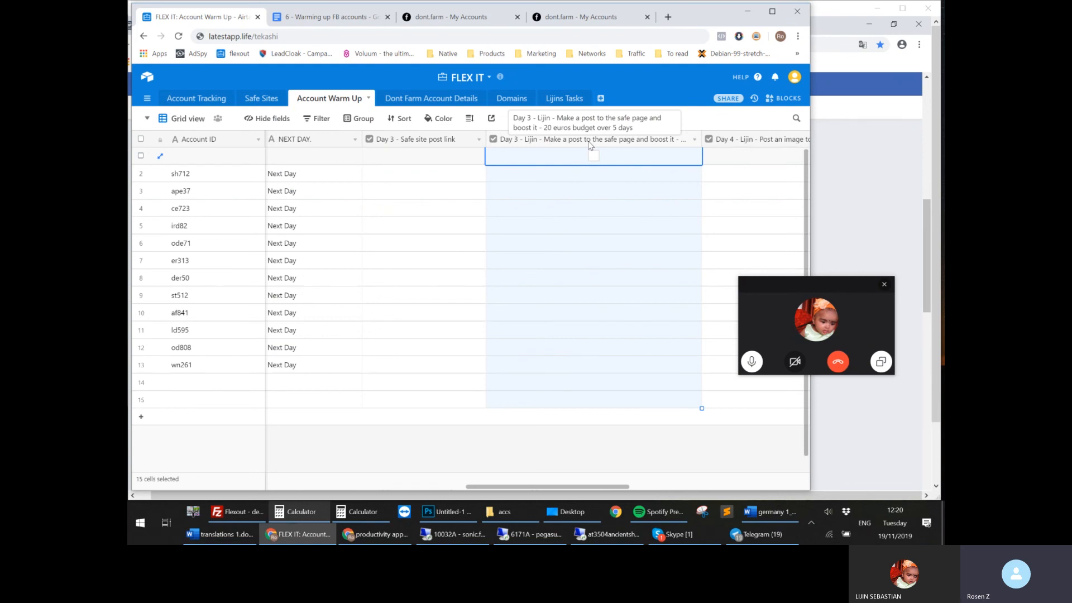
# Dismiss the Boost tooltip and the 'Your Page Isn't Reaching People' card under the new post
pyautogui.click(923, 218)
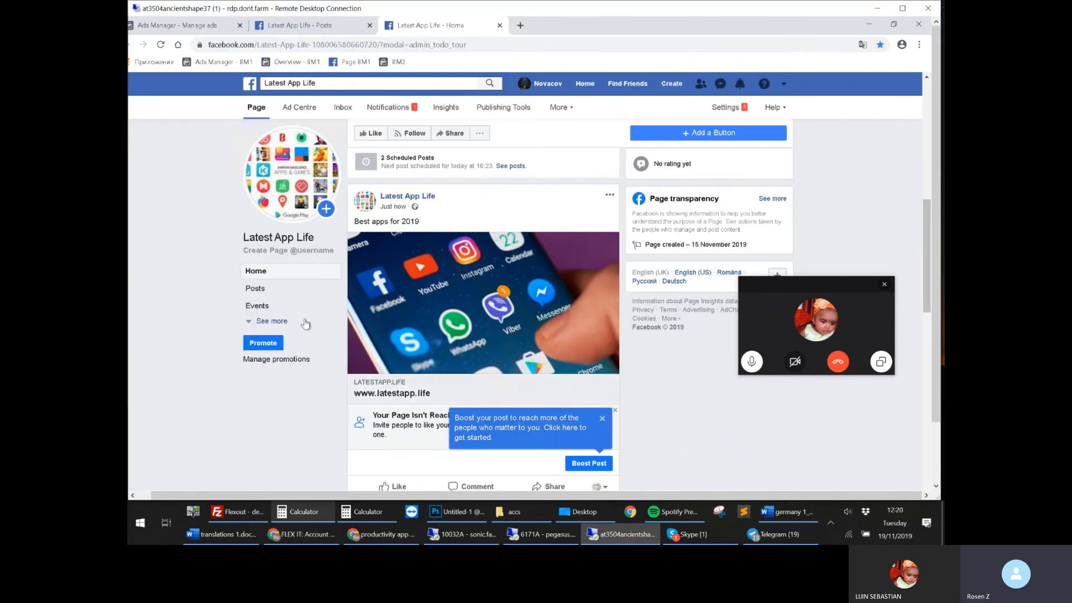
pyautogui.click(603, 419)
pyautogui.scroll(-2, 648, 364)
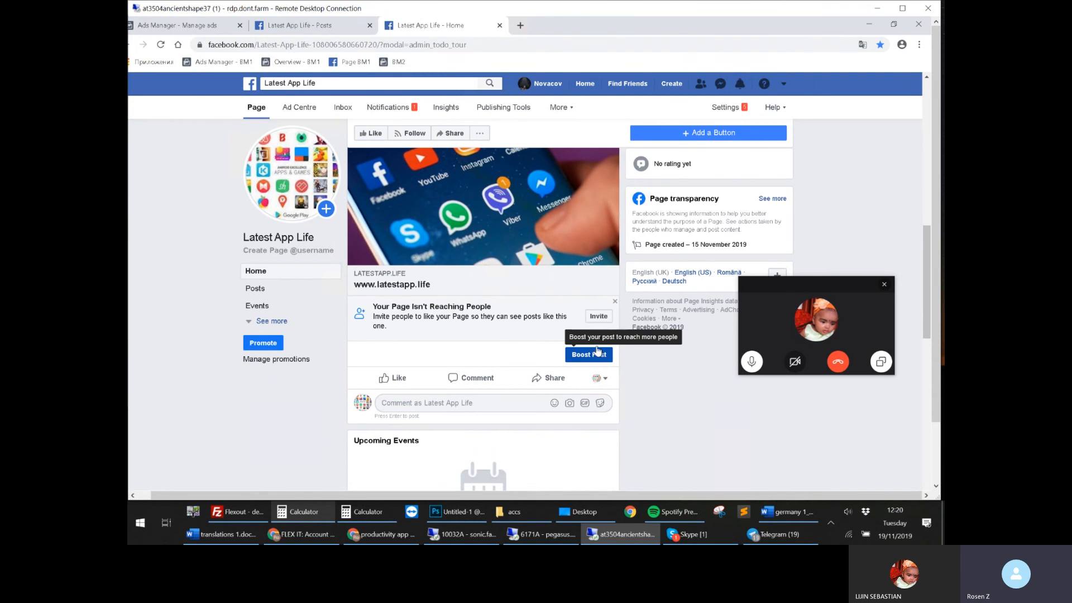
pyautogui.scroll(2, 597, 352)
pyautogui.scroll(-1, 597, 357)
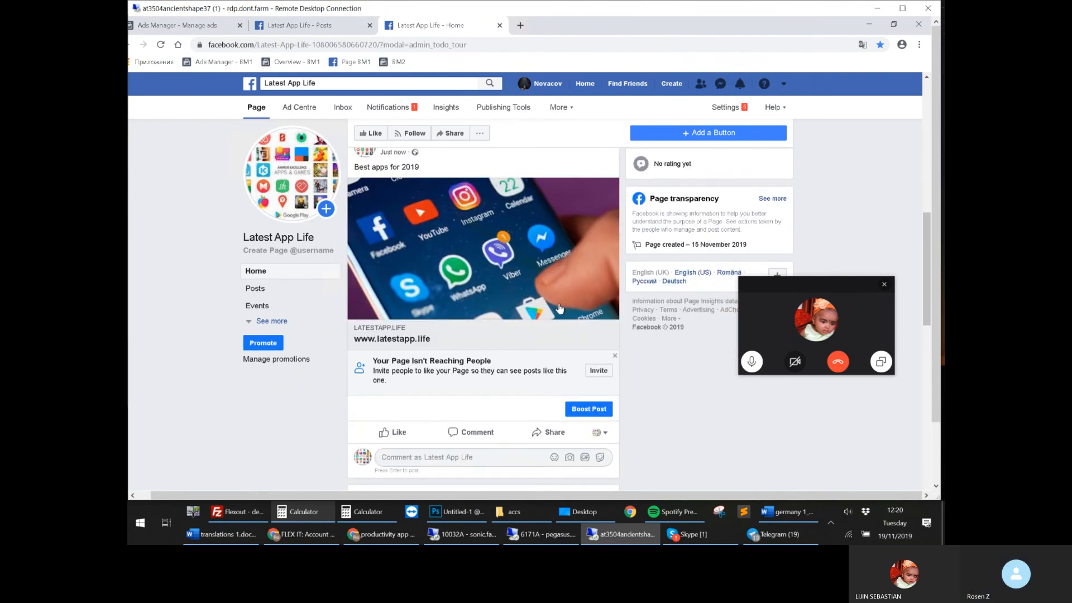
pyautogui.click(614, 355)
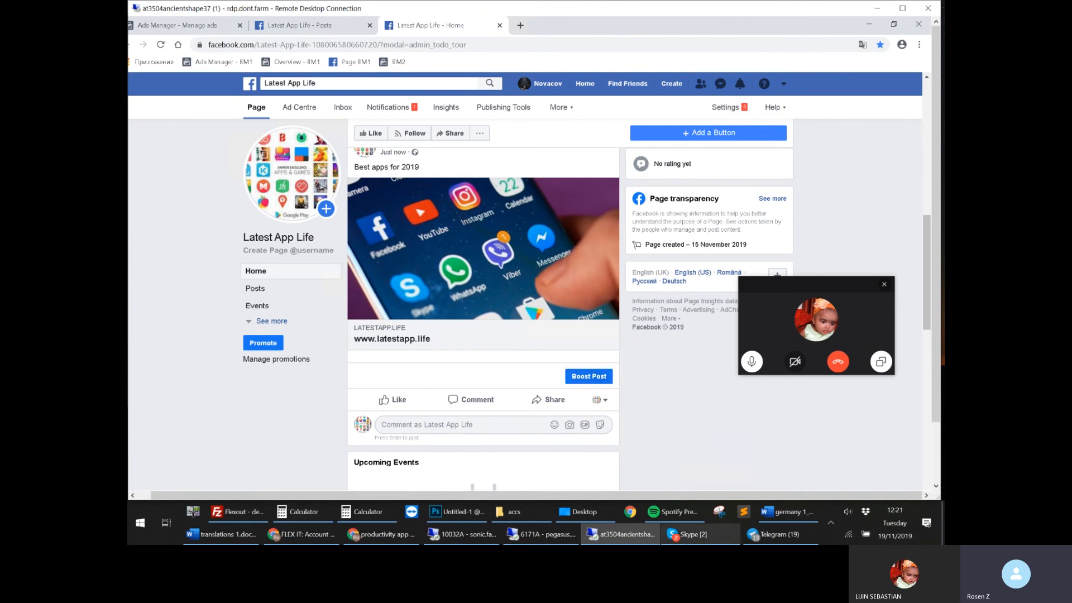
# Hide the Skype window and scroll the Boost Post dialog to its Vienna, 18-65+ audience
pyautogui.click(697, 534)
pyautogui.click(698, 534)
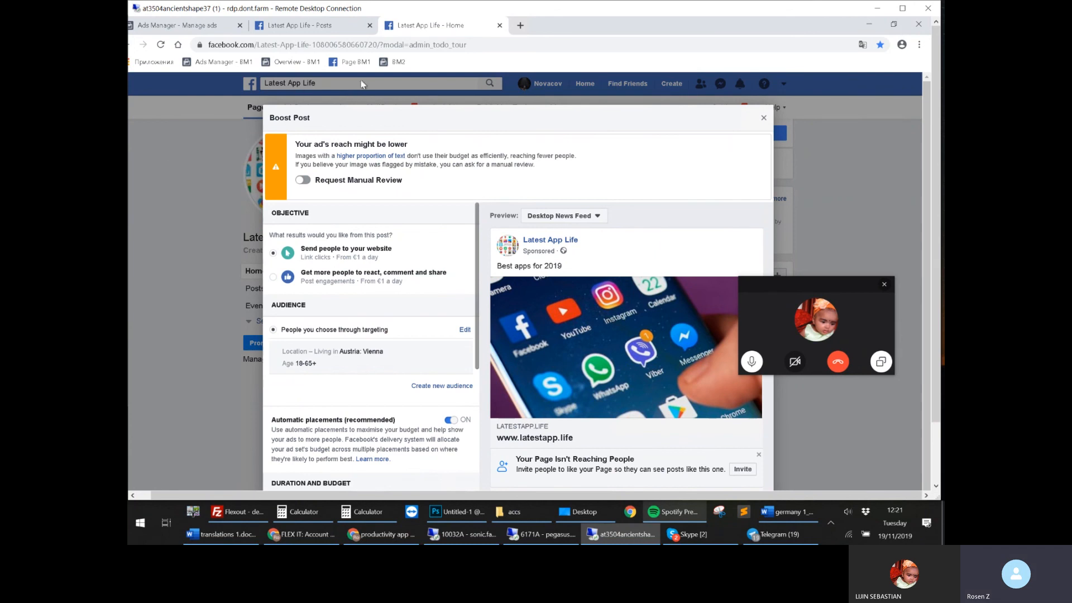
pyautogui.scroll(-1, 426, 252)
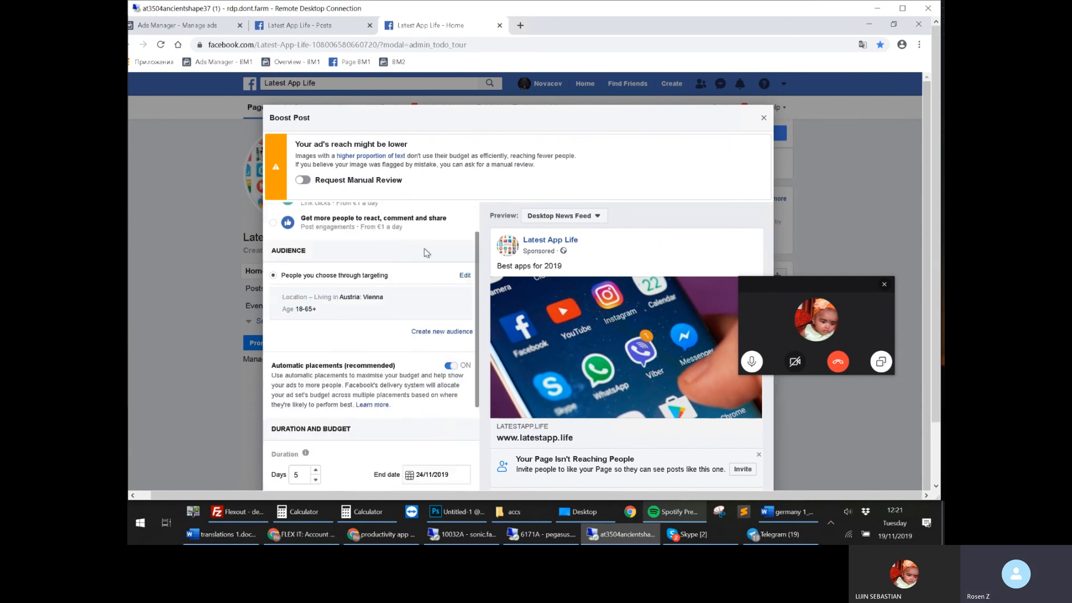
pyautogui.scroll(1, 468, 249)
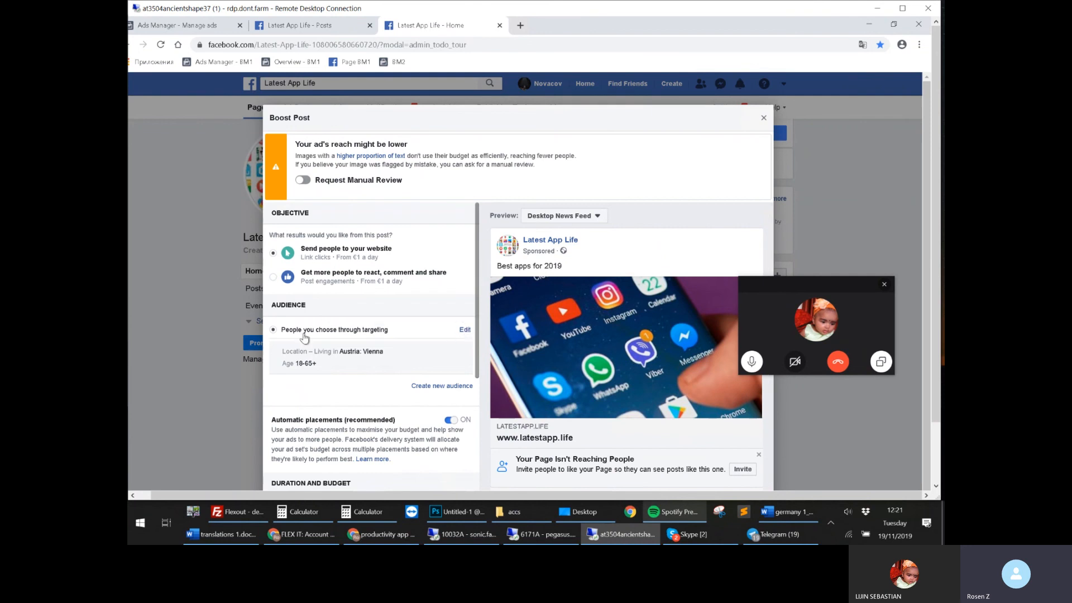
# Replace Vienna with Worldwide as the boost audience's target location
pyautogui.click(465, 329)
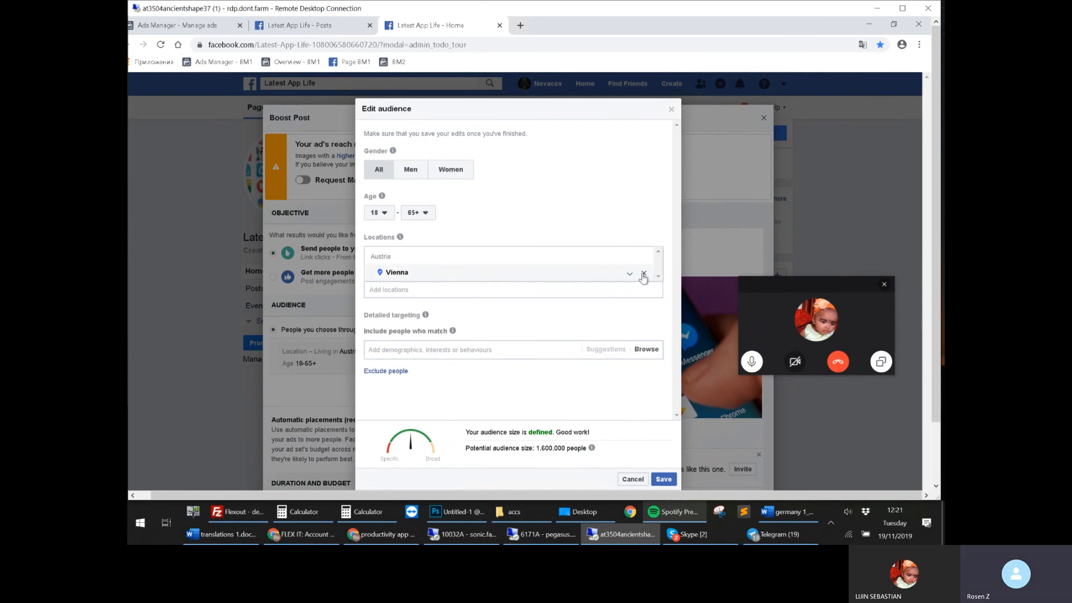
pyautogui.click(643, 273)
pyautogui.click(430, 297)
pyautogui.write('worl')
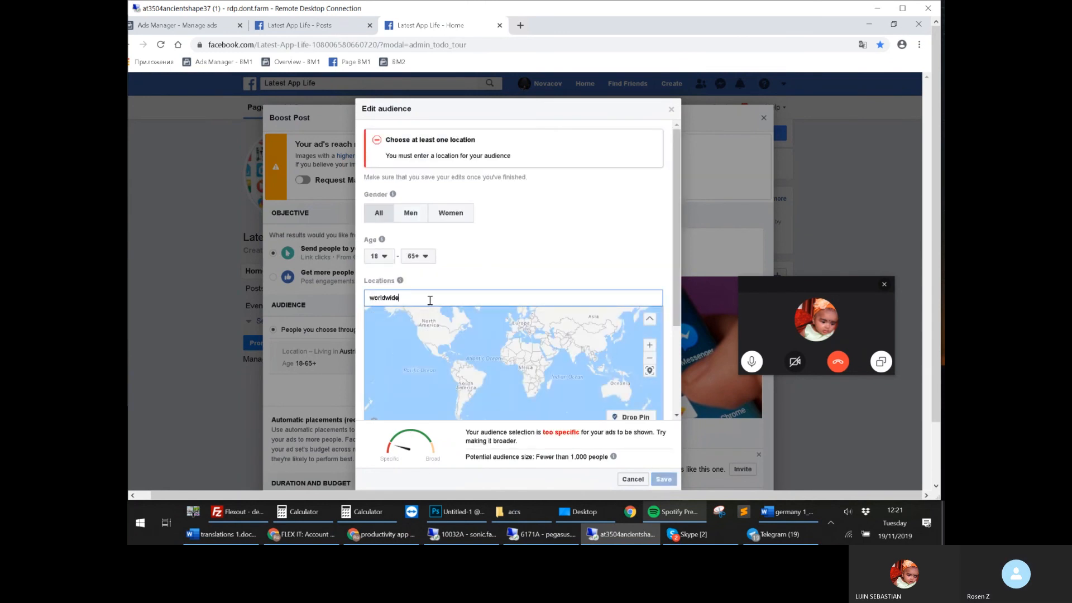
pyautogui.write('dwide')
pyautogui.click(427, 313)
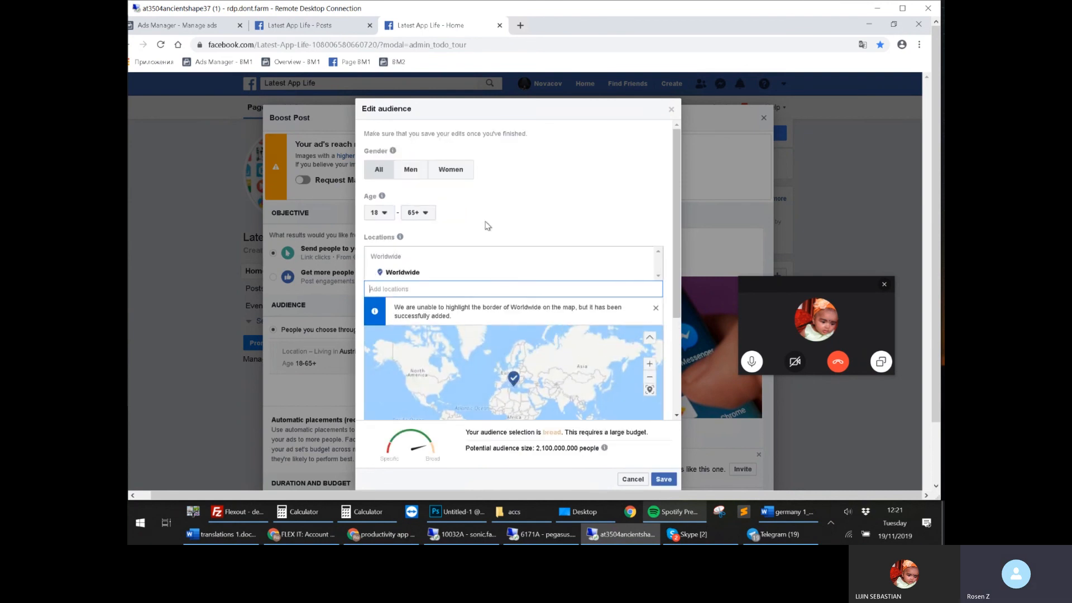
pyautogui.scroll(-3, 481, 227)
# Save the Worldwide audience and open the Payment account list for the boost
pyautogui.click(663, 478)
pyautogui.scroll(-4, 391, 385)
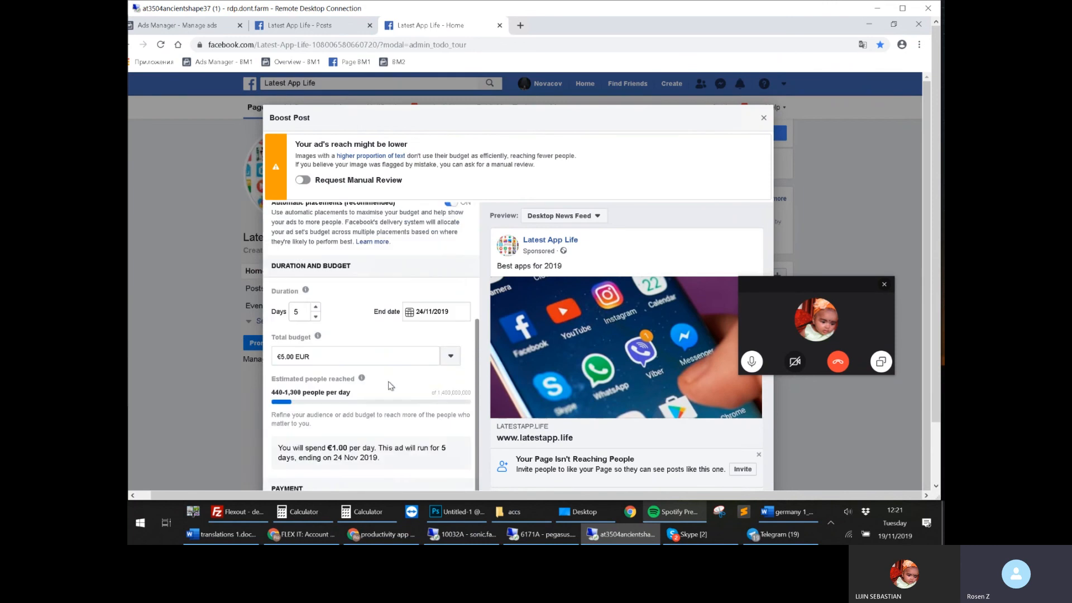
pyautogui.scroll(-1, 390, 385)
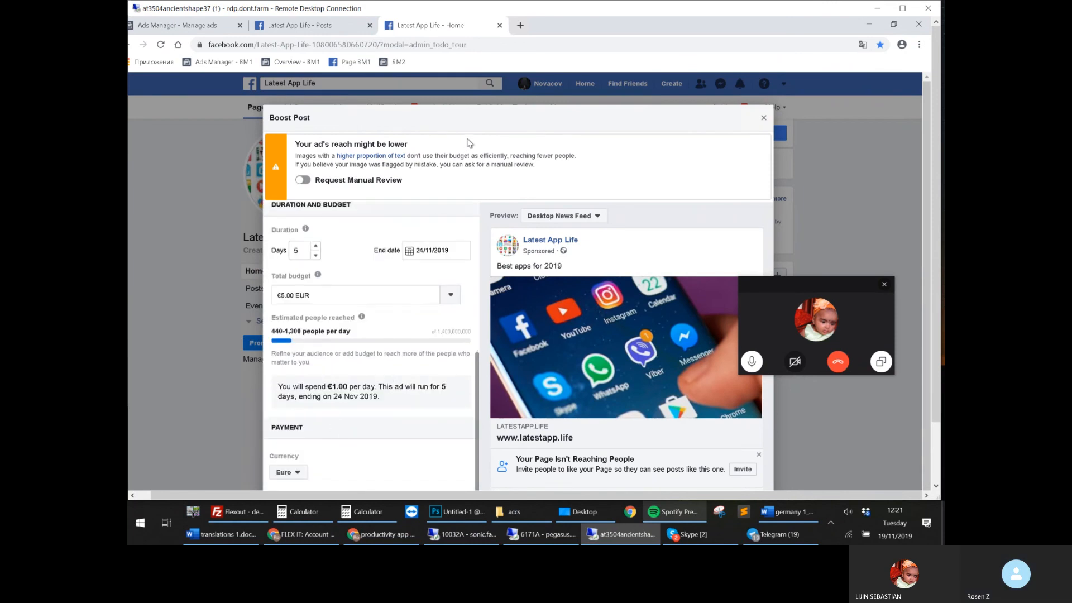
pyautogui.click(934, 463)
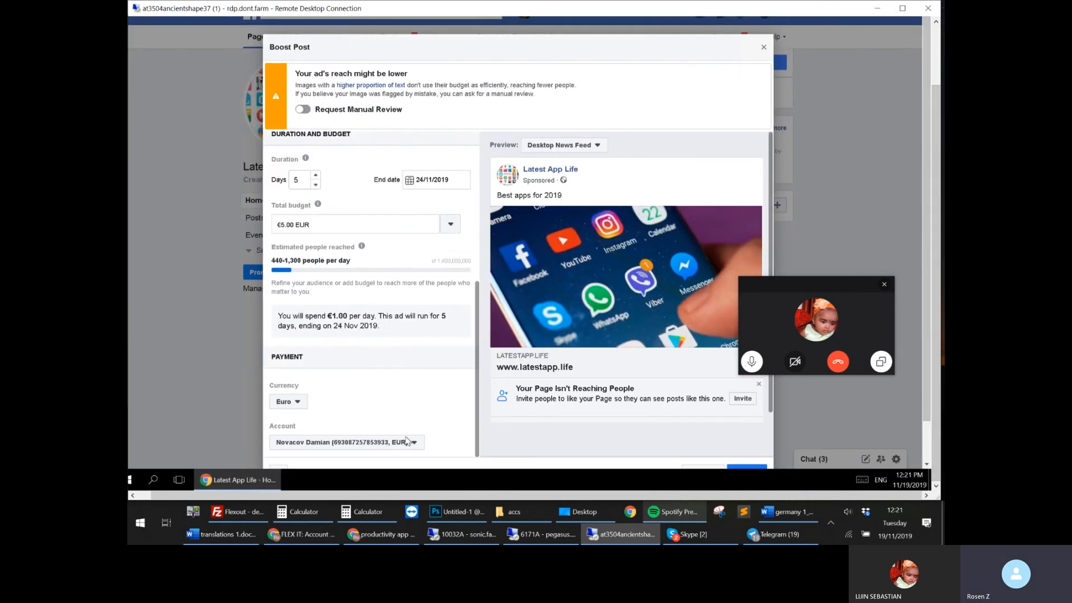
pyautogui.click(374, 446)
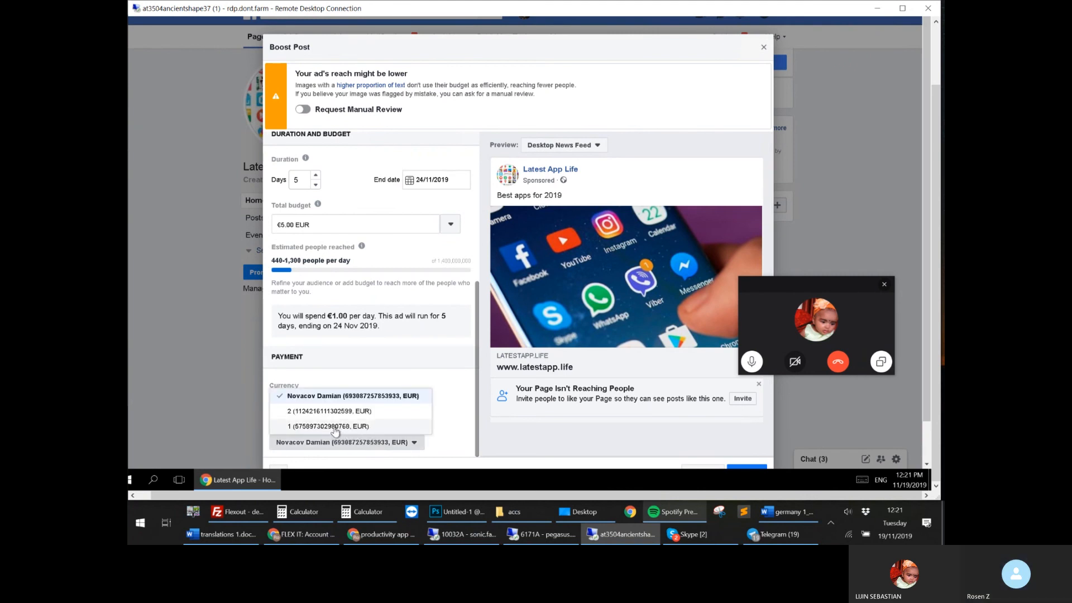
pyautogui.click(349, 379)
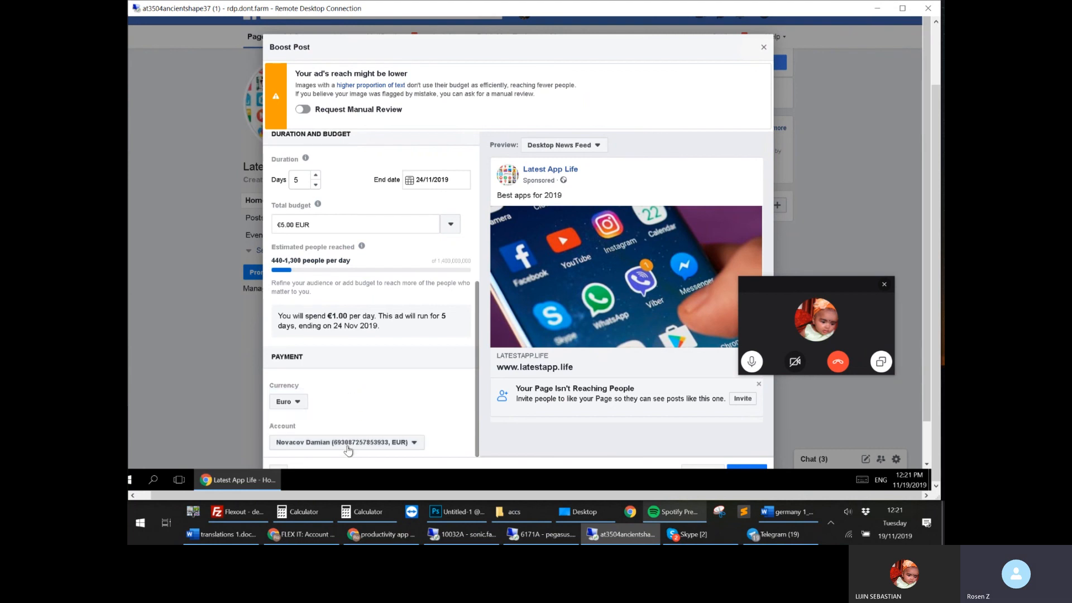
pyautogui.click(286, 445)
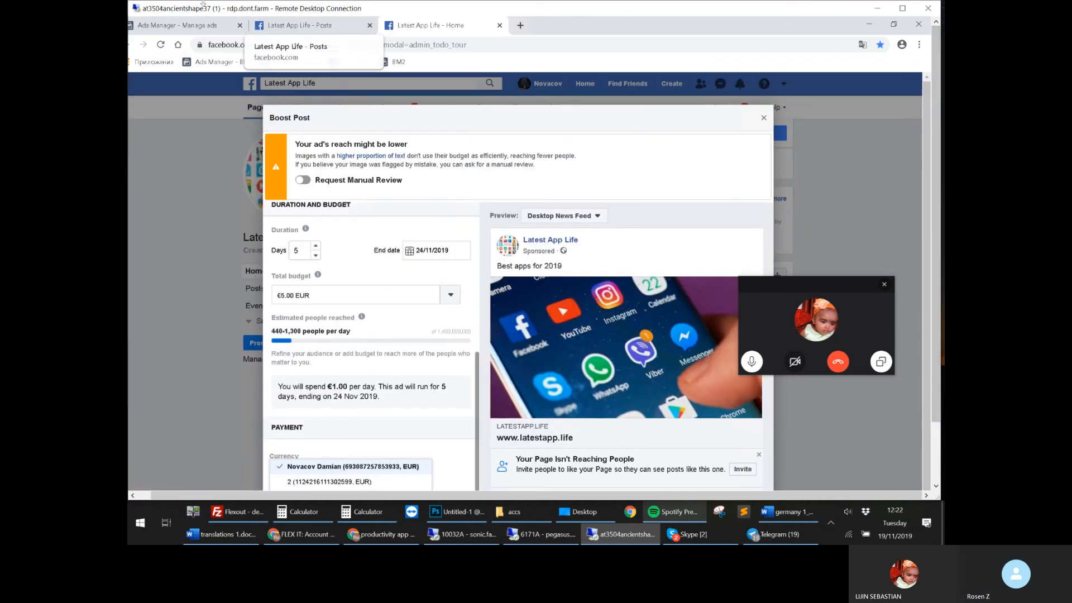
# Check in Ads Manager which ad account is in use, then return to the Boost Post settings
pyautogui.click(207, 31)
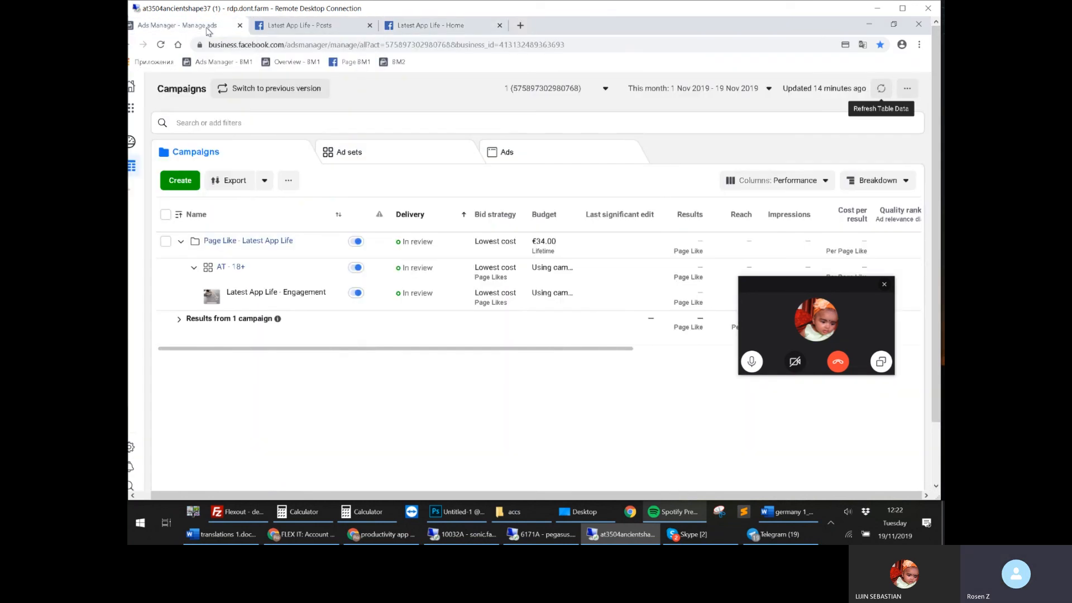
pyautogui.click(506, 89)
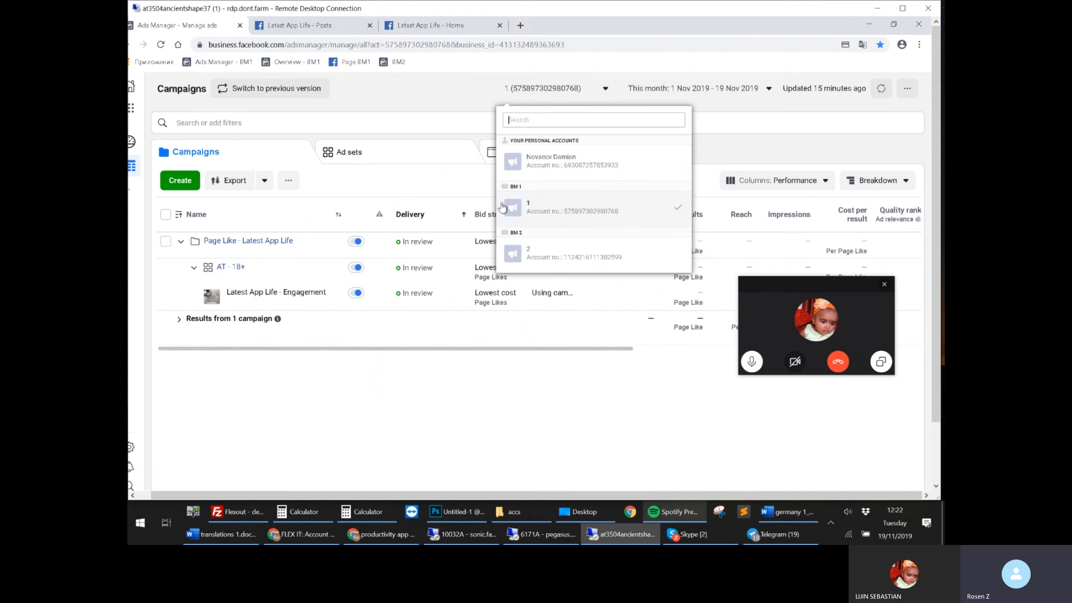
pyautogui.click(442, 31)
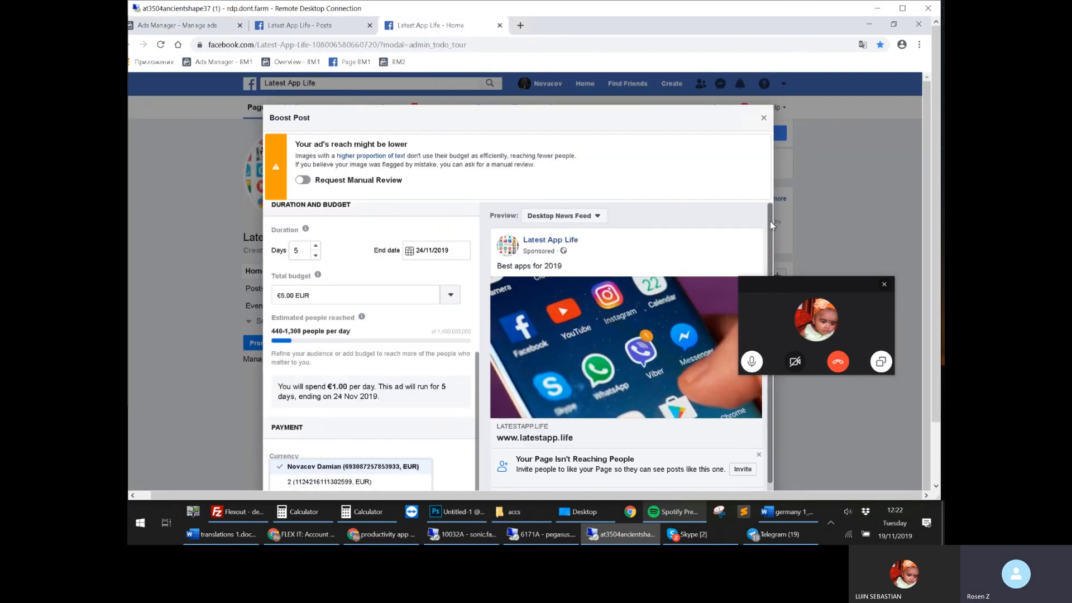
pyautogui.scroll(-1, 770, 289)
pyautogui.moveTo(935, 277); pyautogui.dragTo(935, 335)
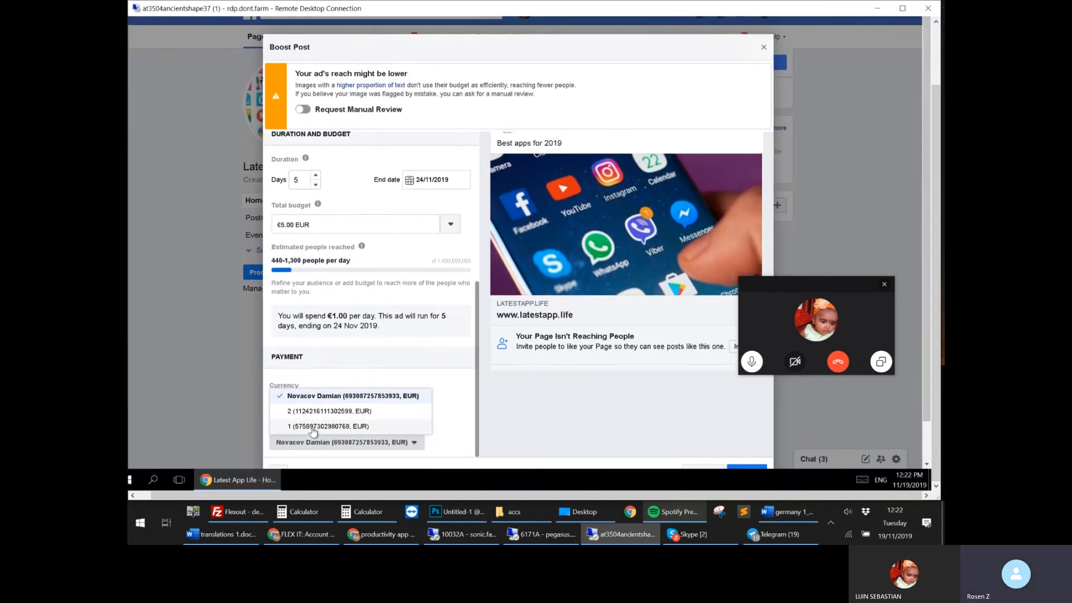
pyautogui.click(935, 54)
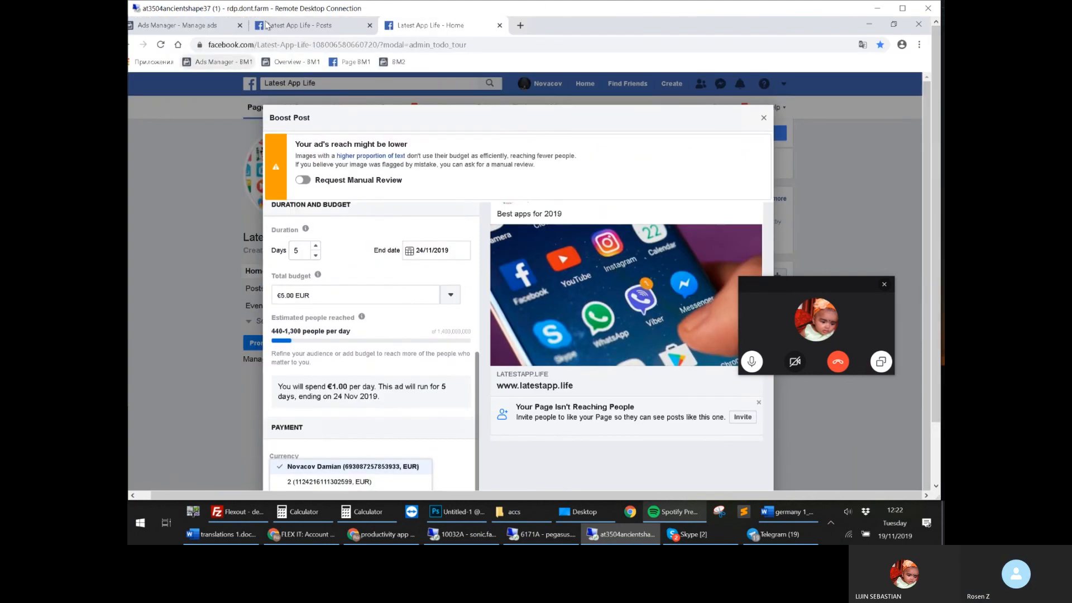
pyautogui.click(208, 29)
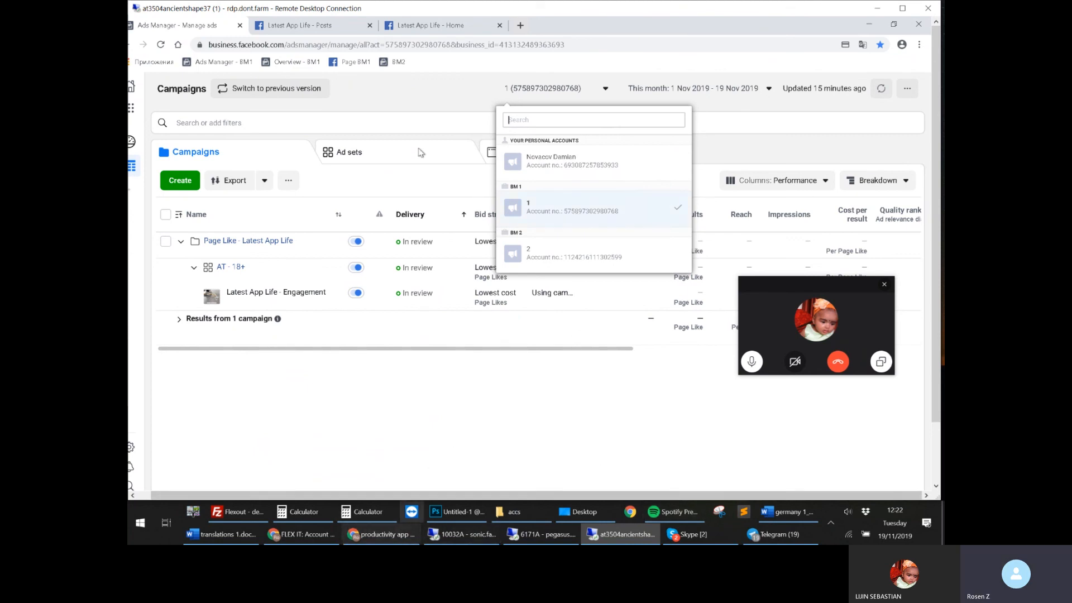
pyautogui.click(430, 25)
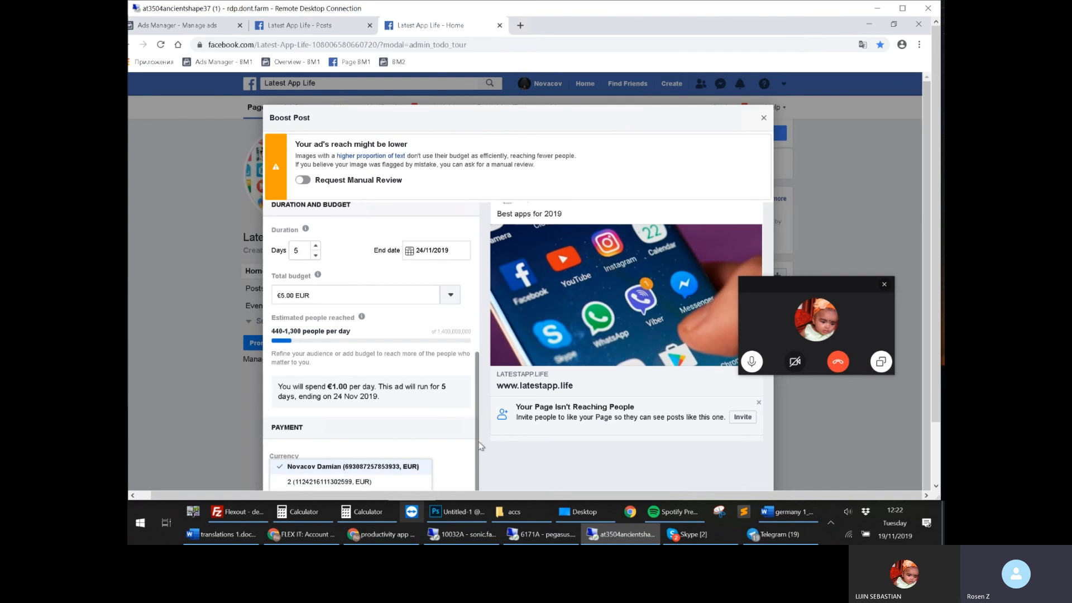
pyautogui.scroll(-1, 619, 426)
pyautogui.scroll(-2, 941, 415)
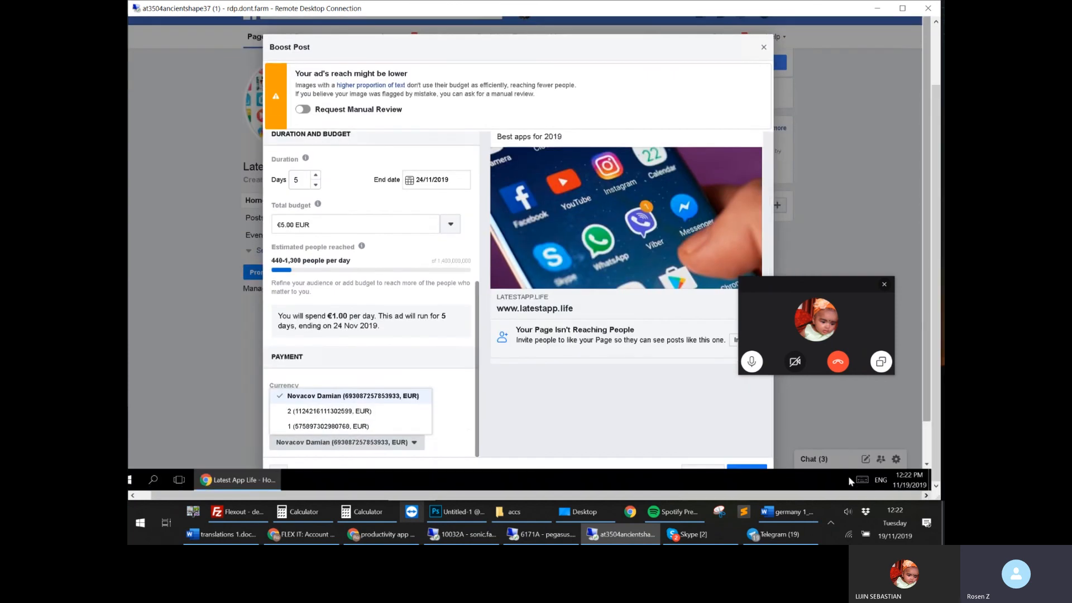
# Pay with ad account 1 and set the boost's total budget to €20.00
pyautogui.click(295, 427)
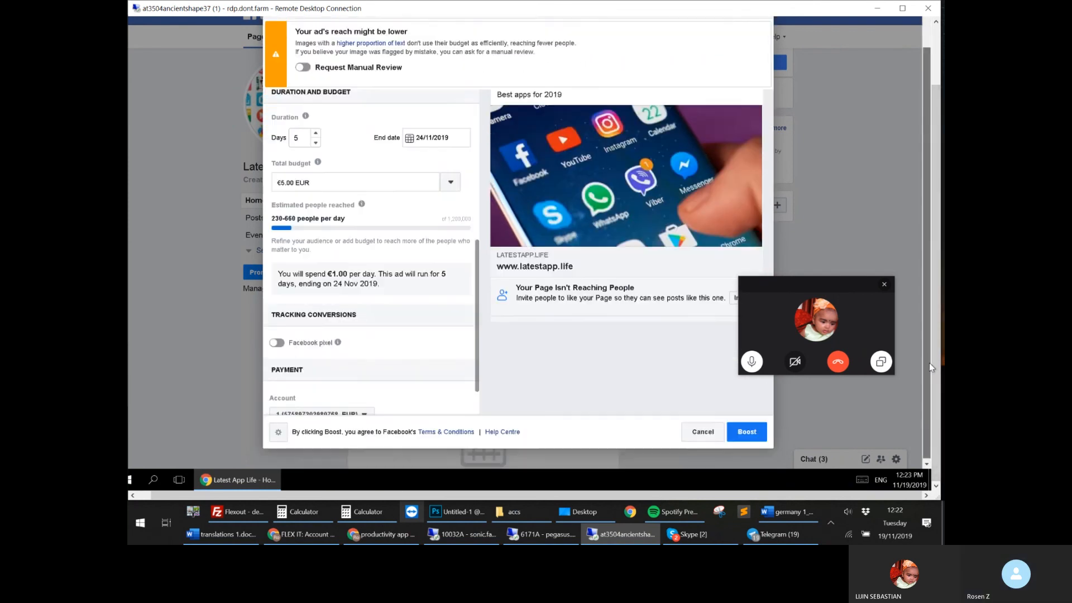
pyautogui.scroll(-2, 285, 391)
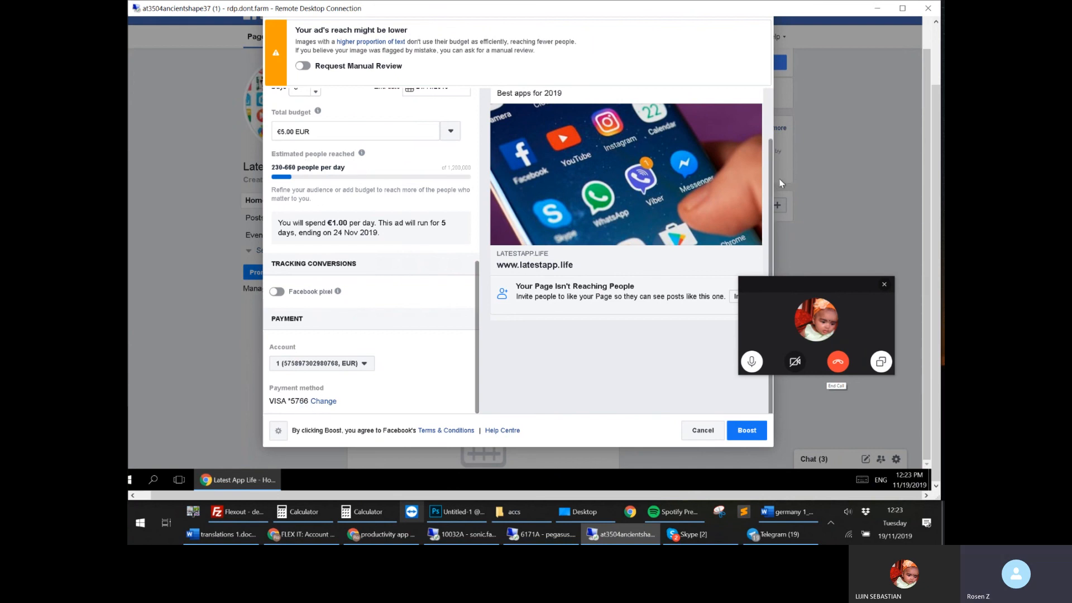
pyautogui.scroll(1, 770, 140)
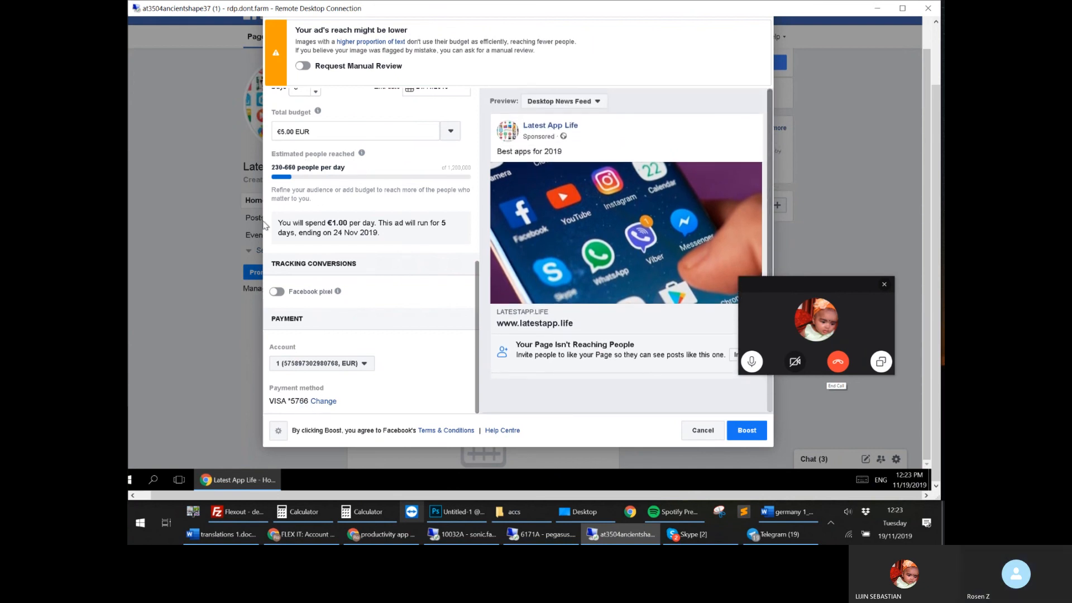
pyautogui.doubleClick(290, 131)
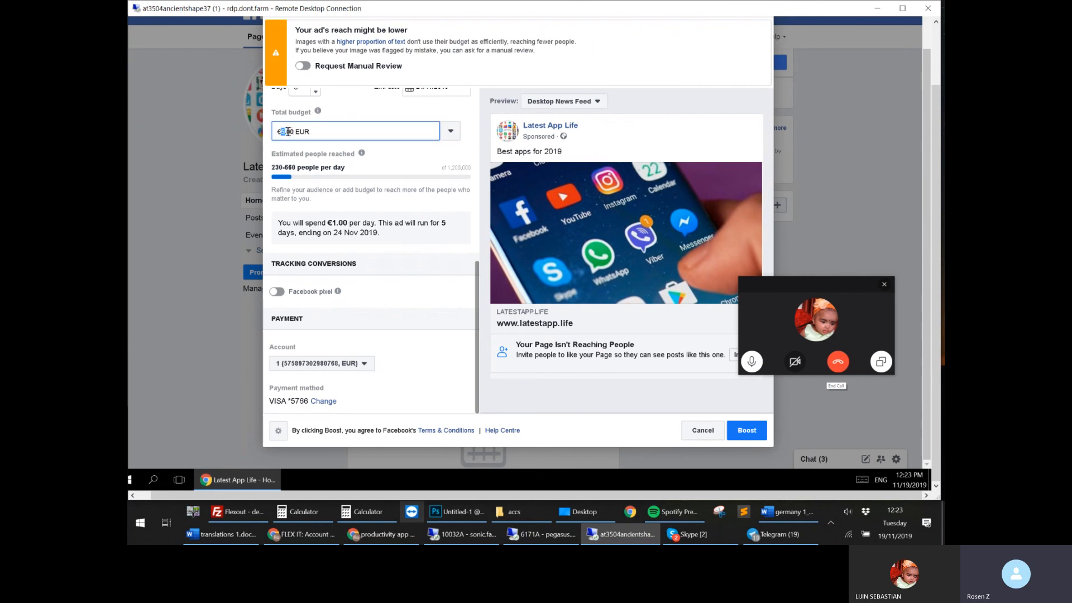
pyautogui.write('30')
pyautogui.press('BackSpace')
pyautogui.write('20')
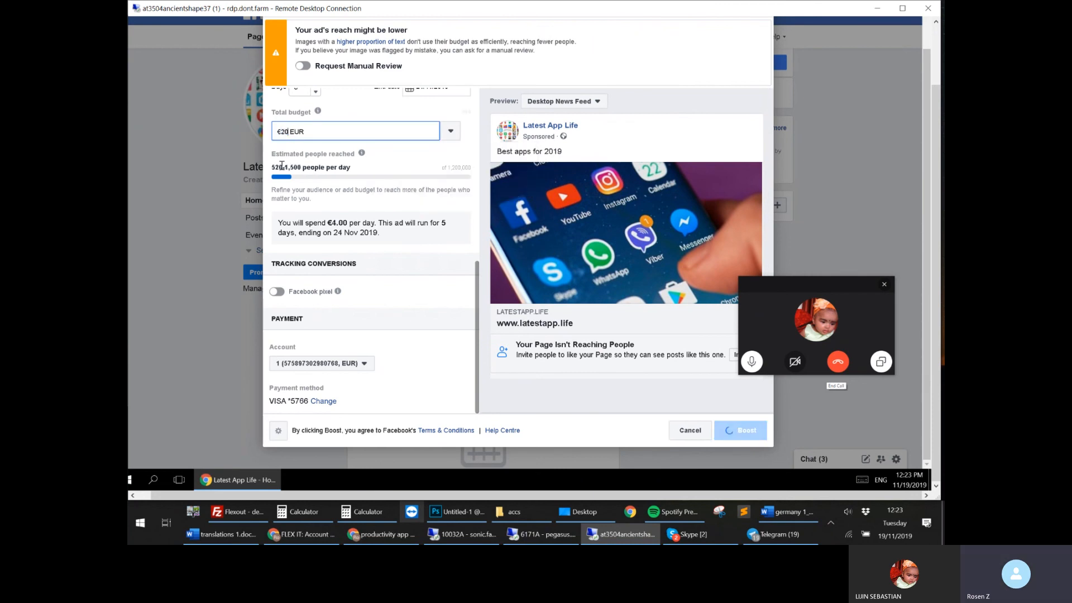
pyautogui.scroll(2, 298, 147)
pyautogui.click(295, 192)
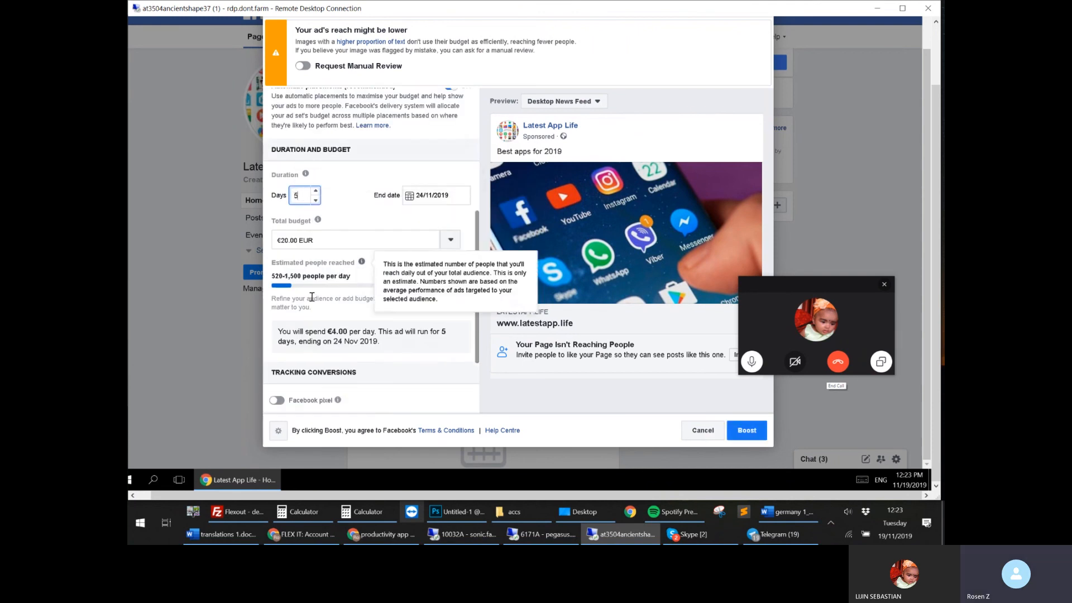
# Keep the 5-day duration and review the ad preview and boost summary
pyautogui.click(351, 215)
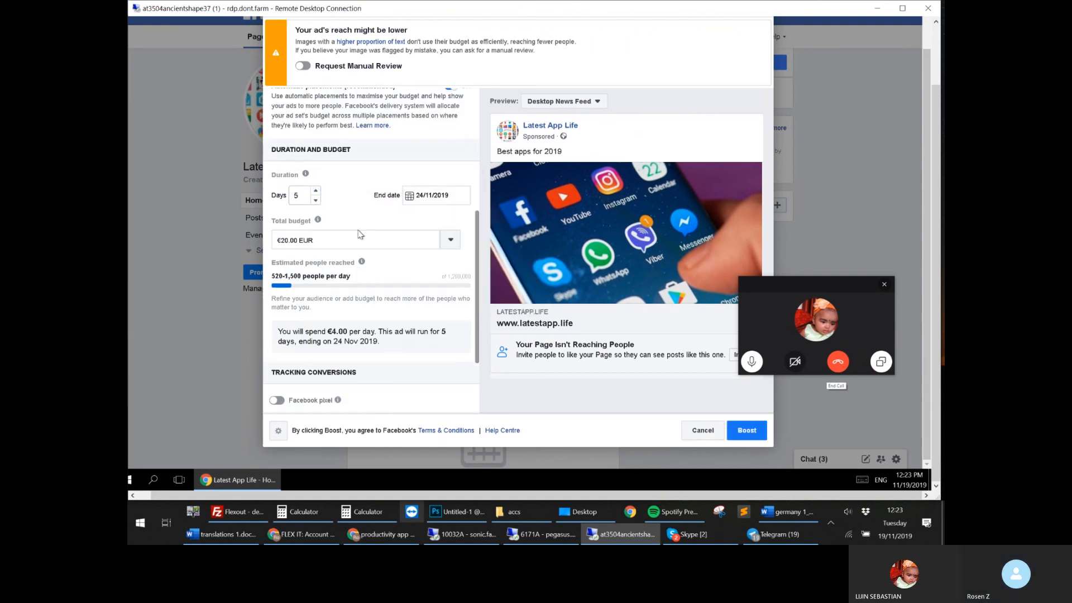
pyautogui.scroll(-2, 353, 285)
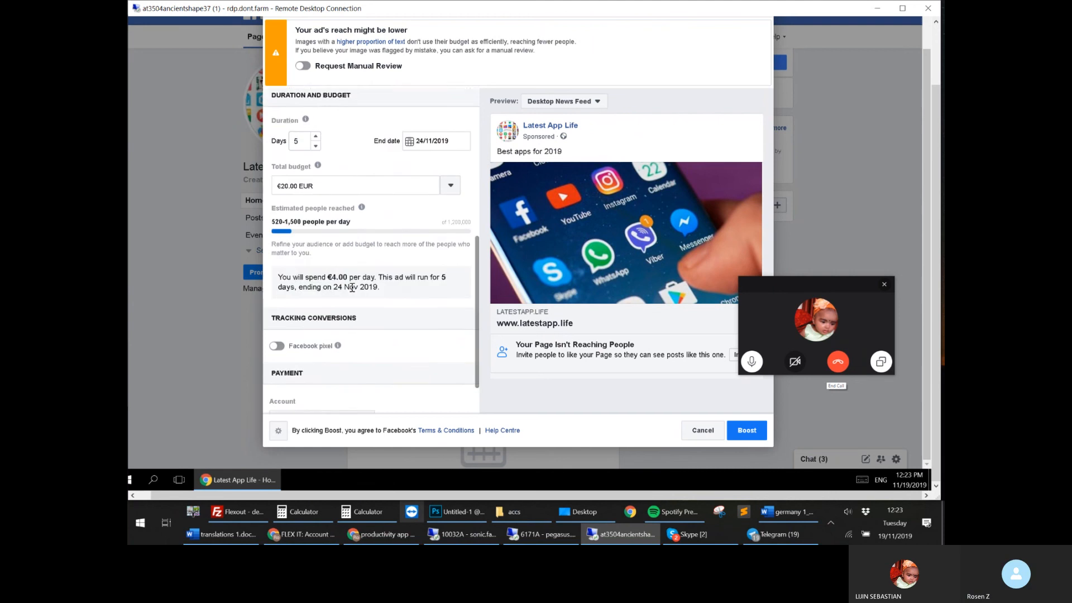
pyautogui.scroll(5, 353, 289)
pyautogui.scroll(-5, 355, 287)
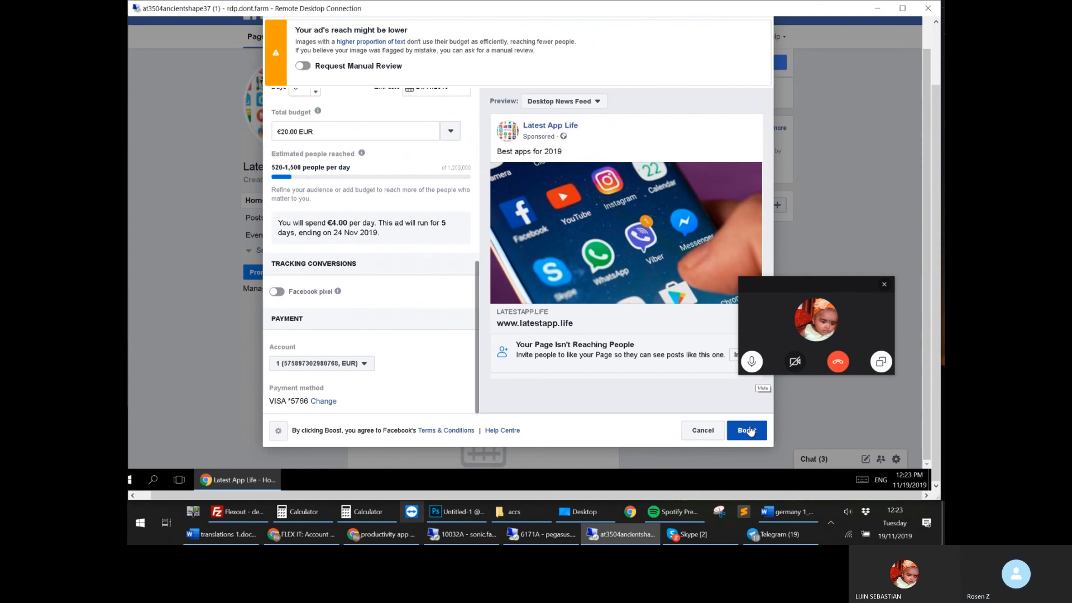
pyautogui.moveTo(769, 287); pyautogui.dragTo(808, 281)
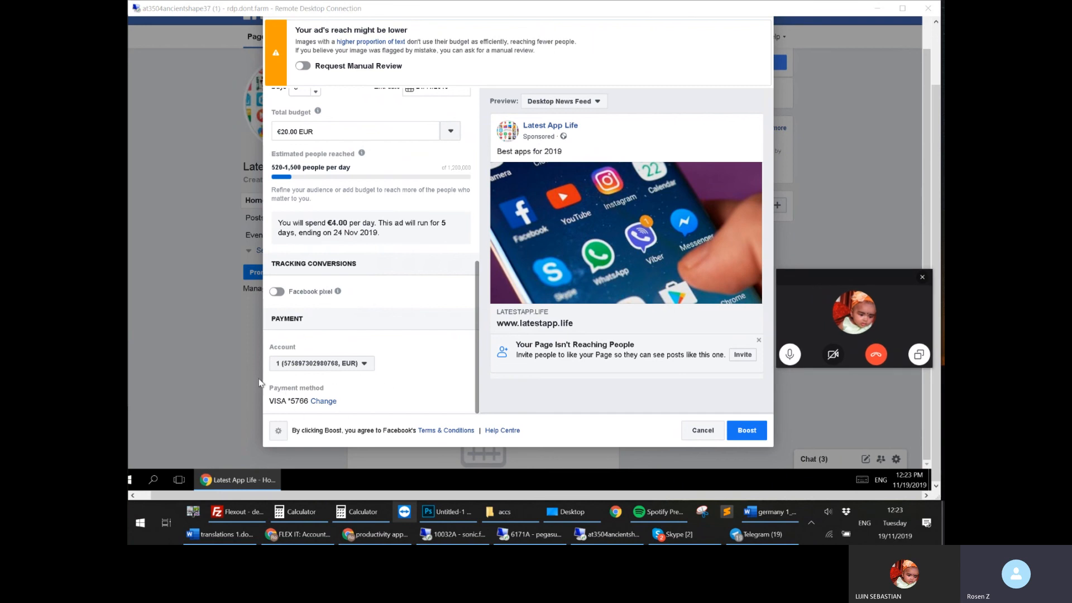
pyautogui.click(342, 381)
pyautogui.scroll(2, 394, 363)
pyautogui.scroll(-2, 384, 357)
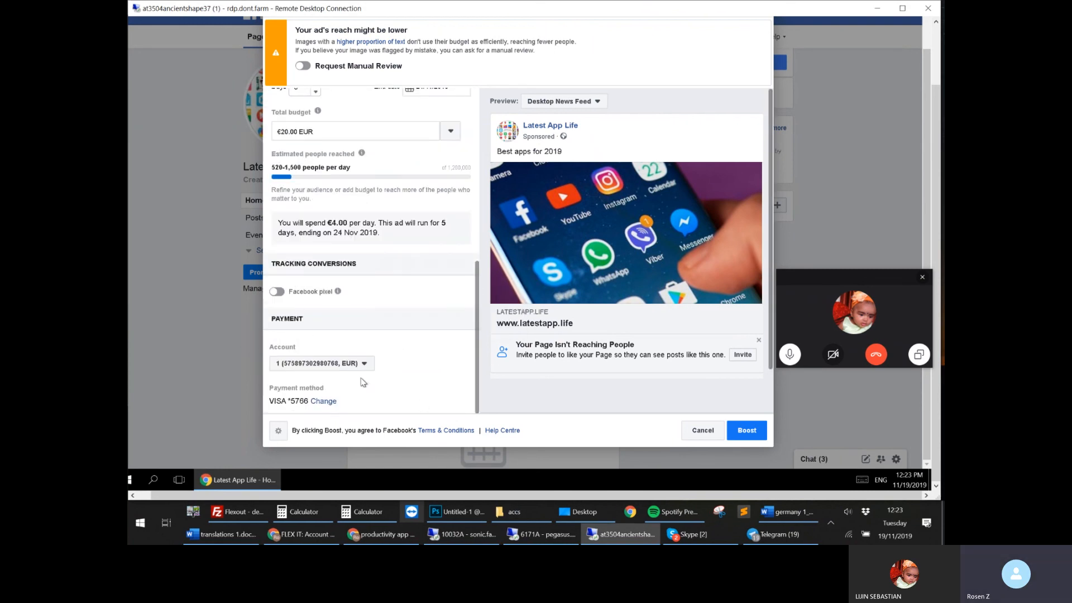
pyautogui.click(936, 67)
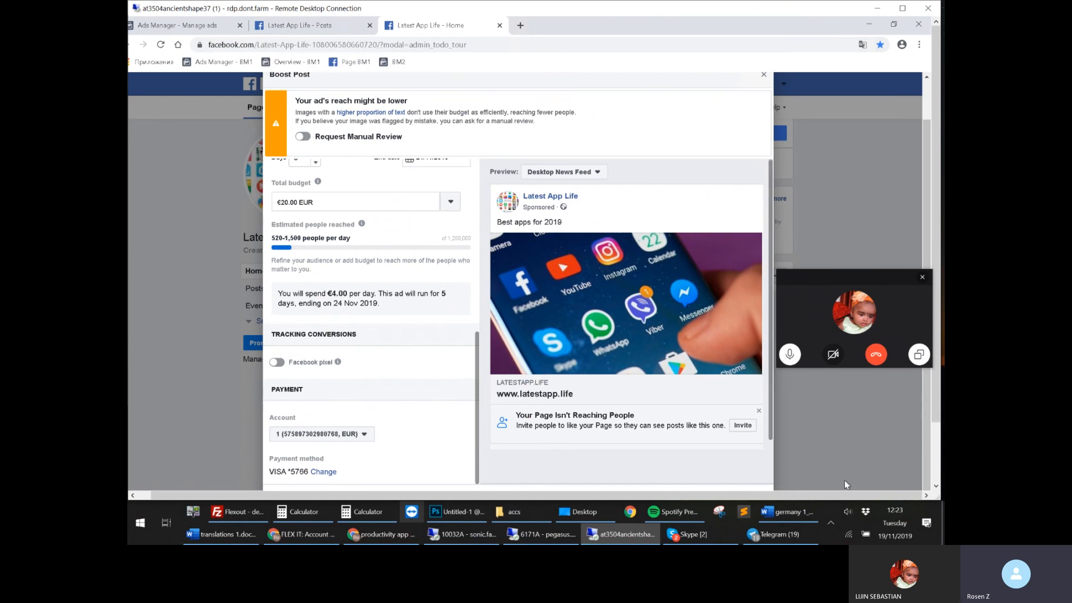
pyautogui.click(939, 456)
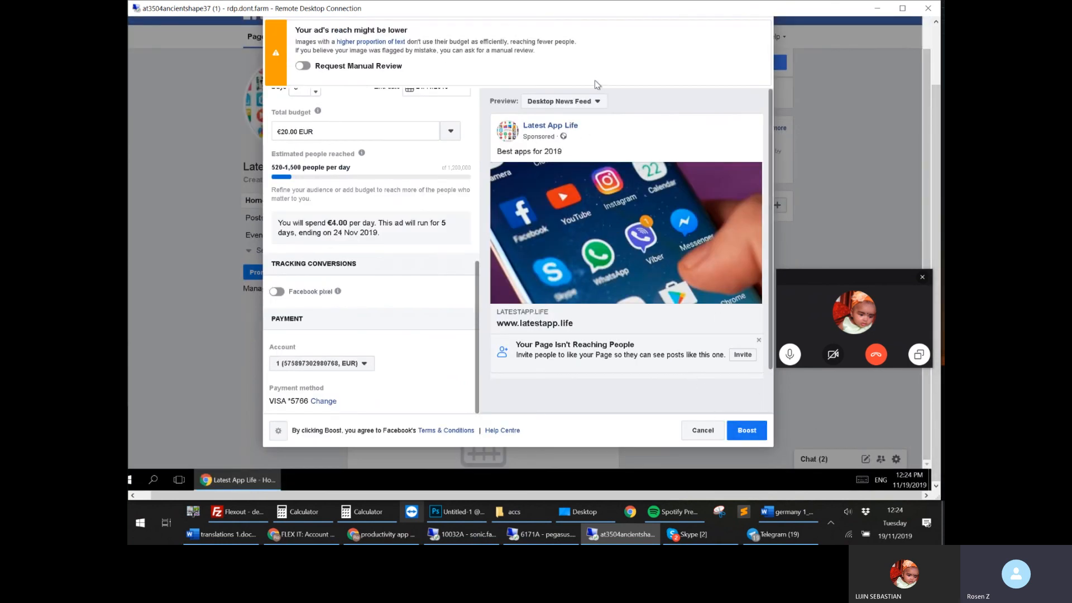
pyautogui.click(936, 35)
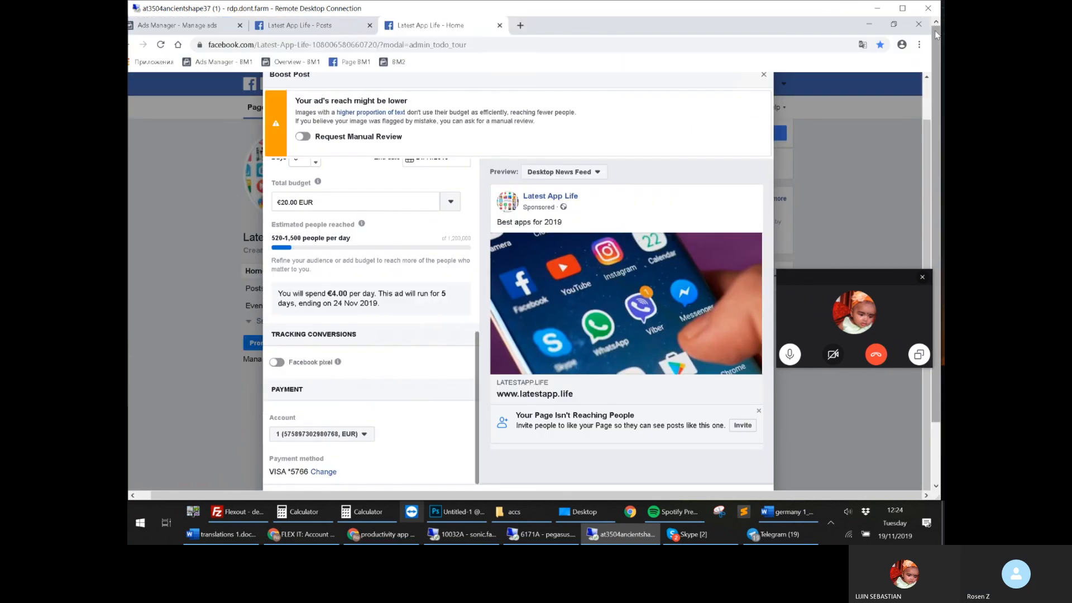
# Close the Home tab and start a new Engagement campaign in Ads Manager
pyautogui.click(499, 26)
pyautogui.click(180, 28)
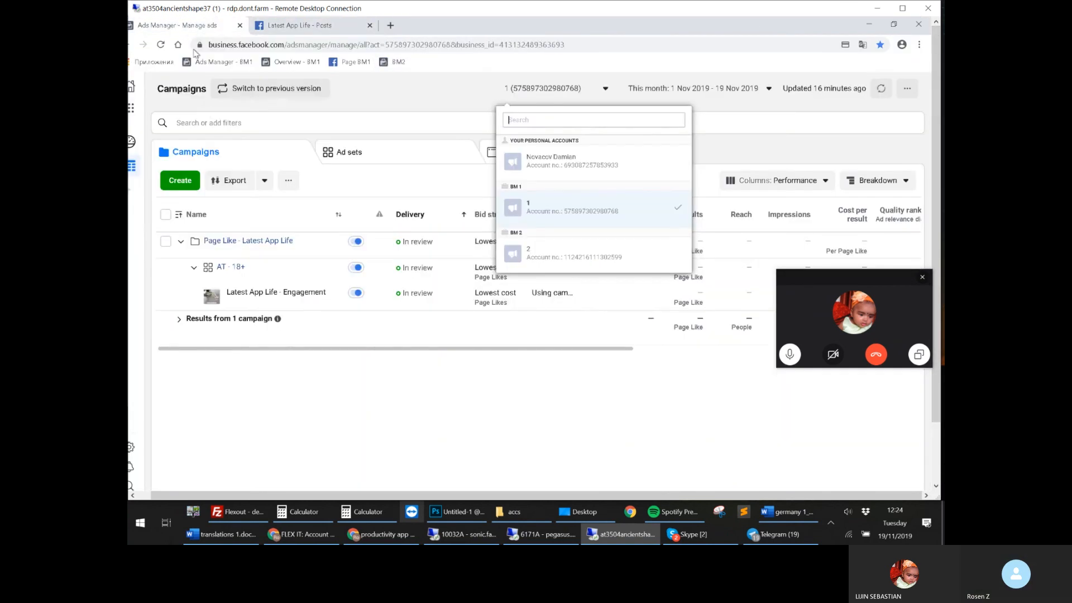
pyautogui.click(420, 93)
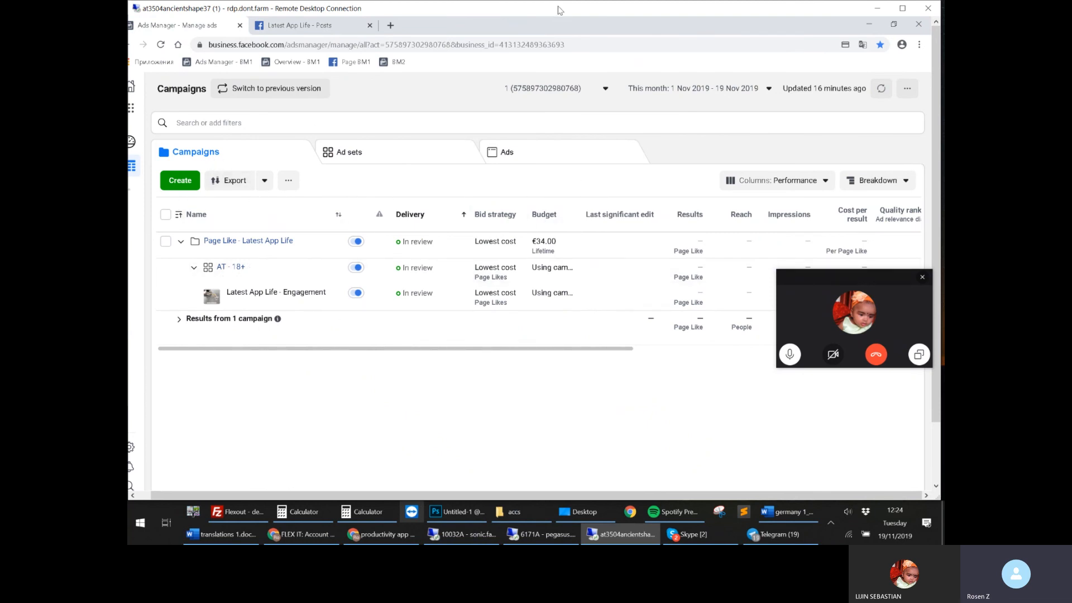
pyautogui.click(189, 180)
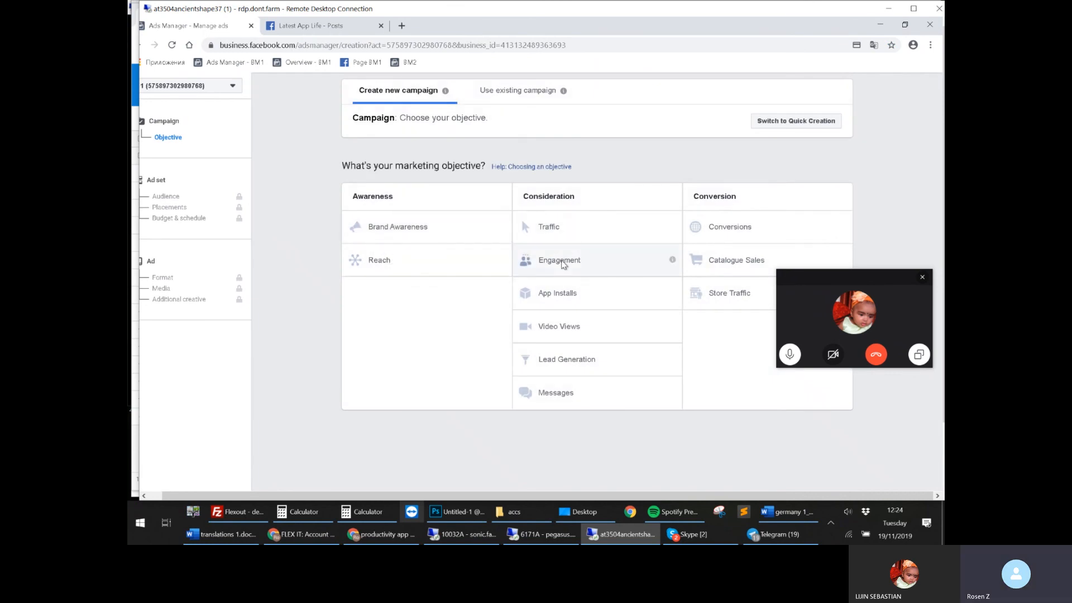
pyautogui.click(564, 266)
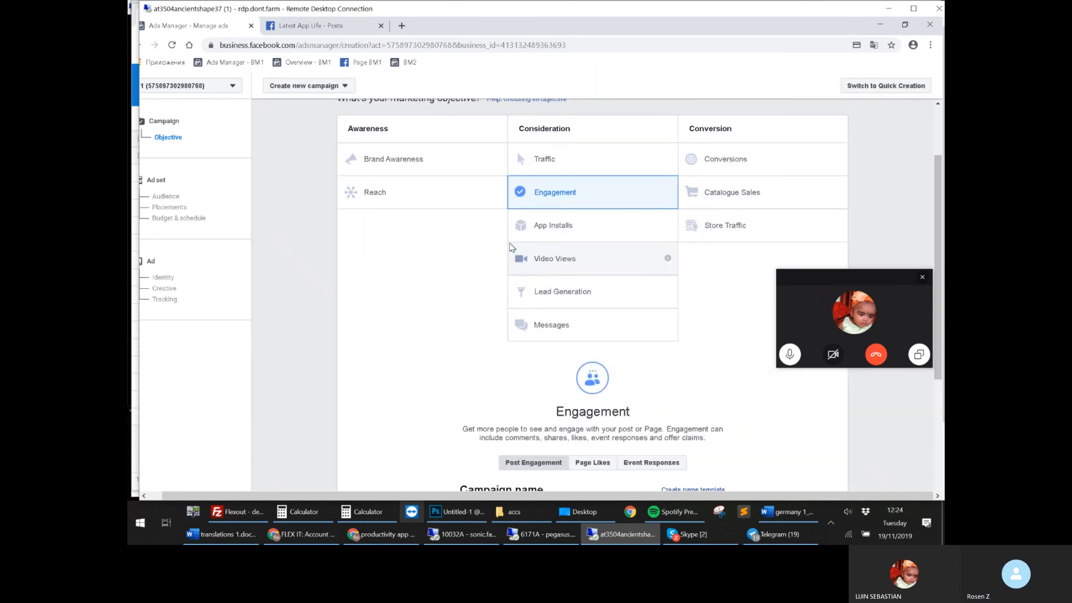
pyautogui.scroll(-3, 489, 261)
pyautogui.scroll(-1, 550, 249)
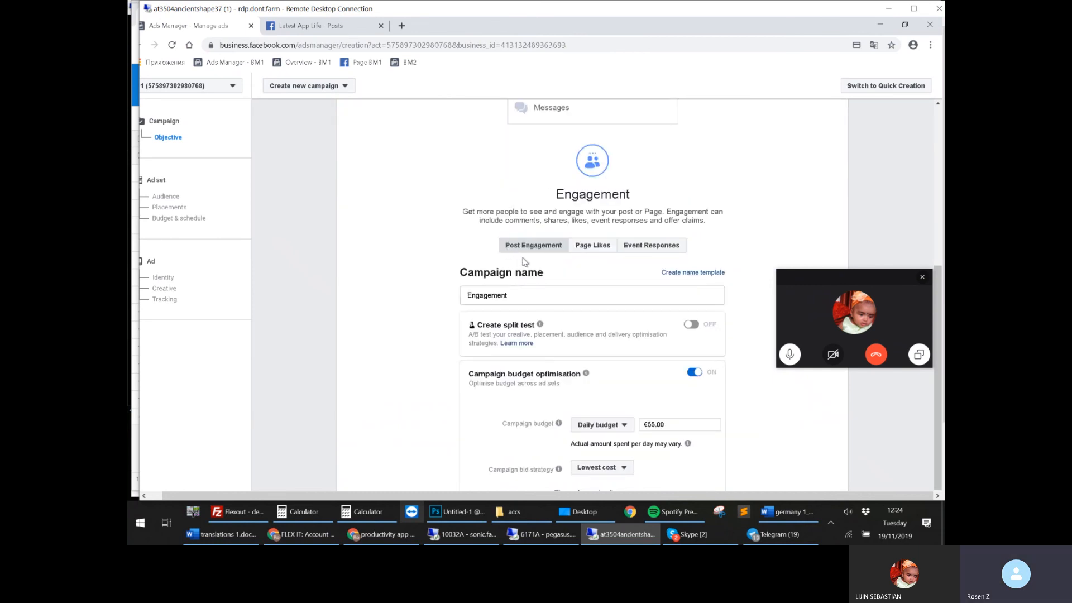
# Name the campaign 'Boosted Post 1' and give it a €30.00 lifetime budget
pyautogui.doubleClick(529, 296)
pyautogui.write('Boosted Post 1')
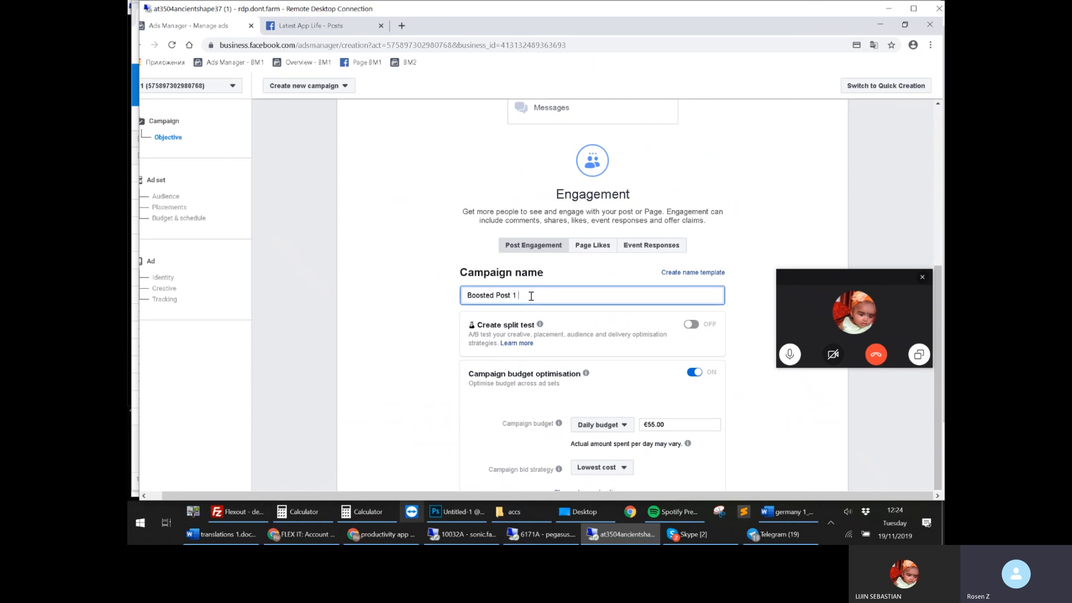
pyautogui.scroll(-2, 531, 296)
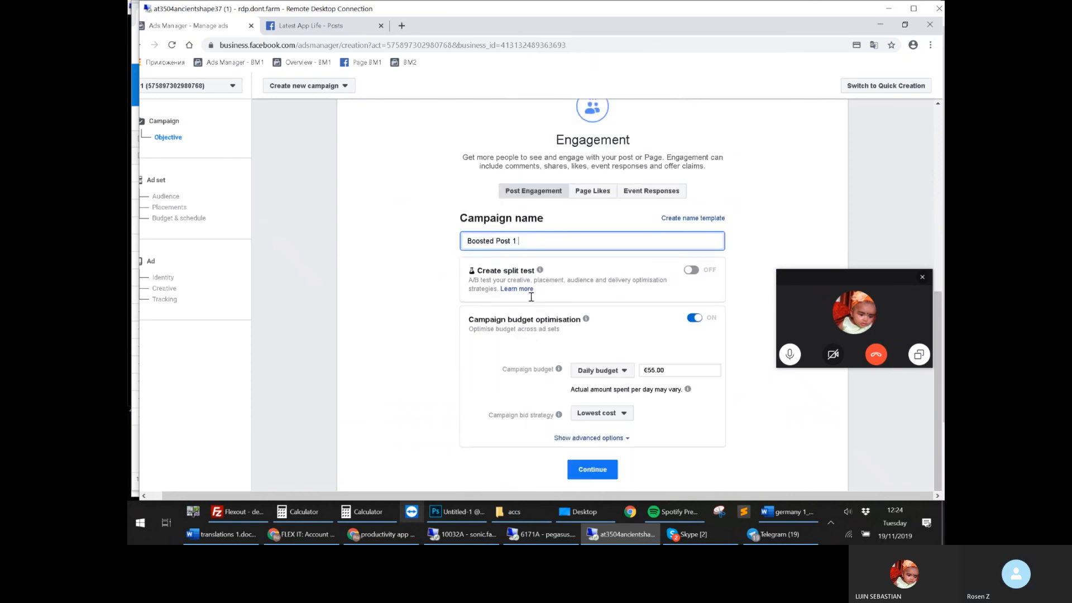
pyautogui.moveTo(647, 345); pyautogui.dragTo(677, 349)
pyautogui.write('5')
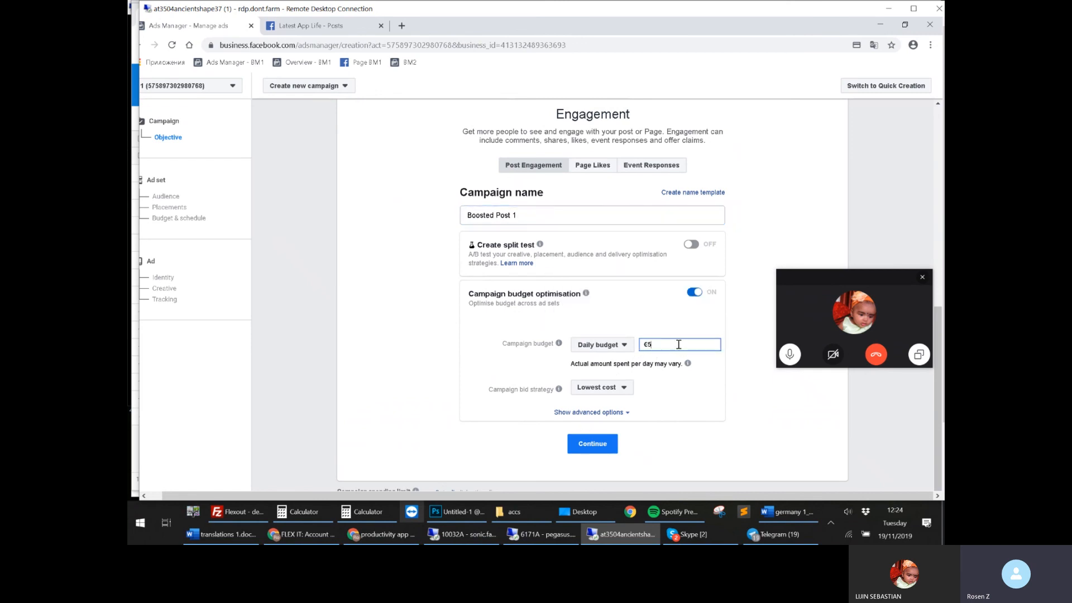
pyautogui.click(601, 345)
pyautogui.click(598, 371)
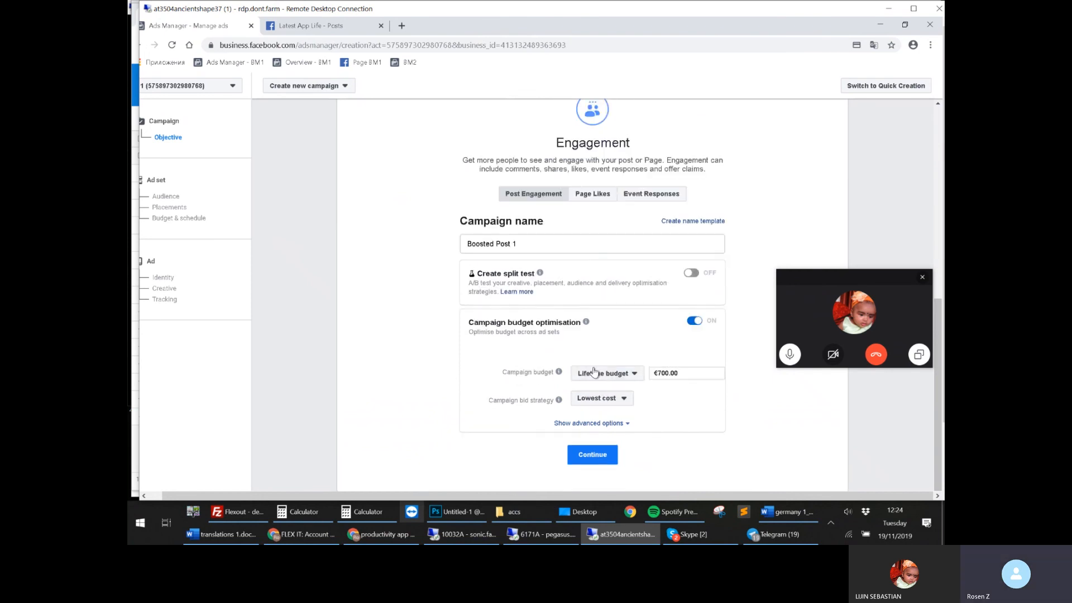
pyautogui.moveTo(657, 373); pyautogui.dragTo(756, 381)
pyautogui.write('20')
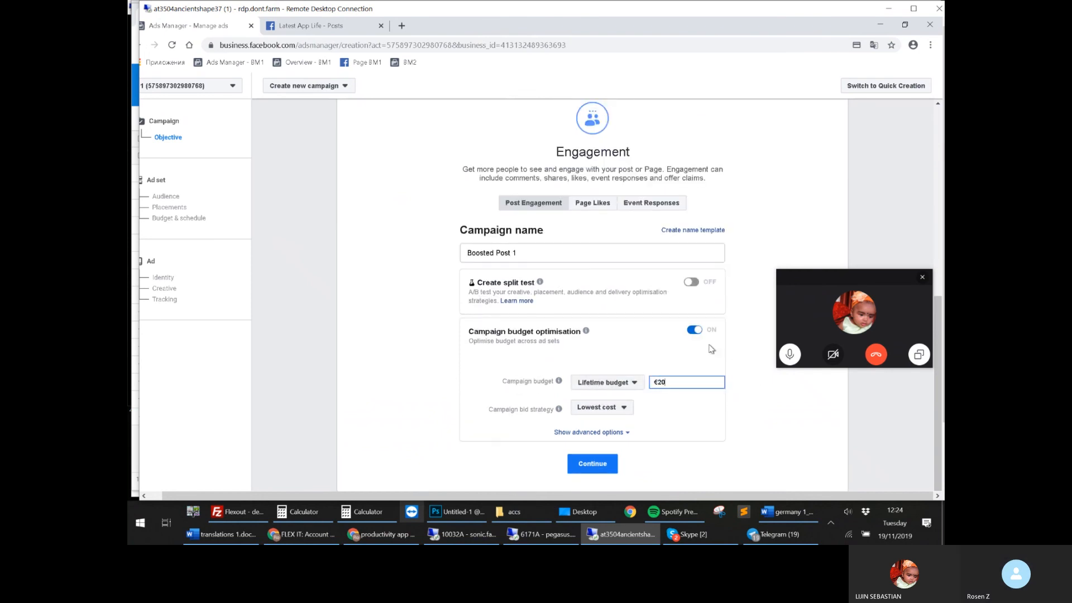
pyautogui.click(642, 365)
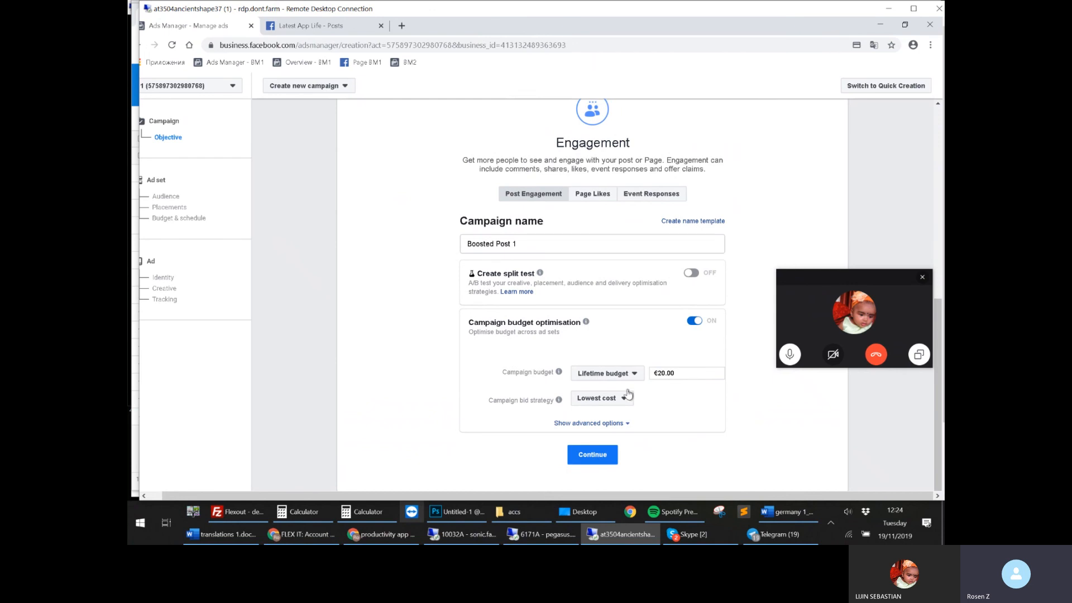
pyautogui.click(608, 464)
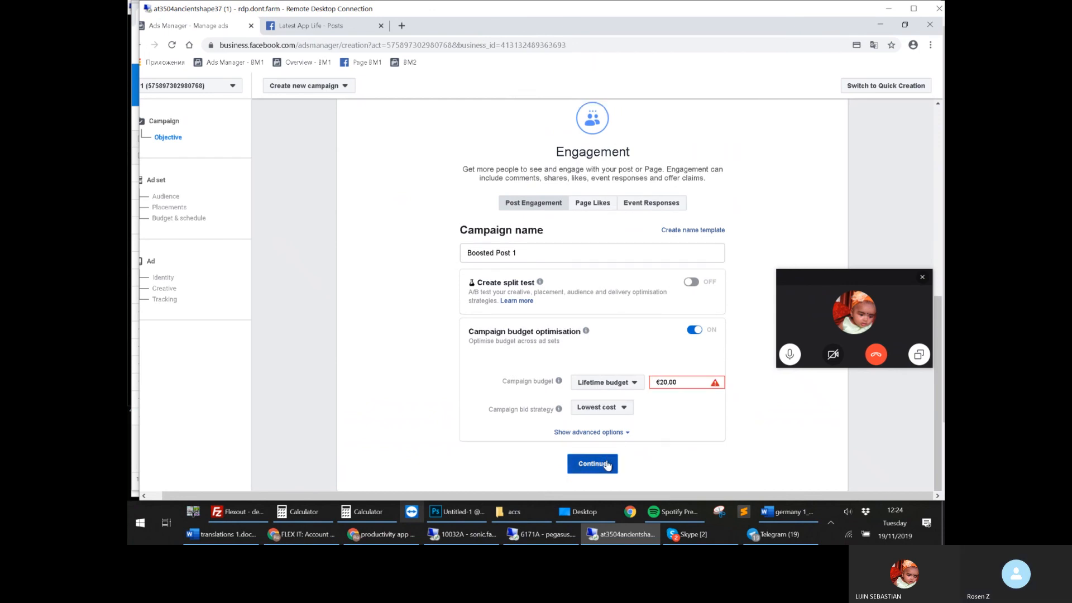
pyautogui.moveTo(720, 391)
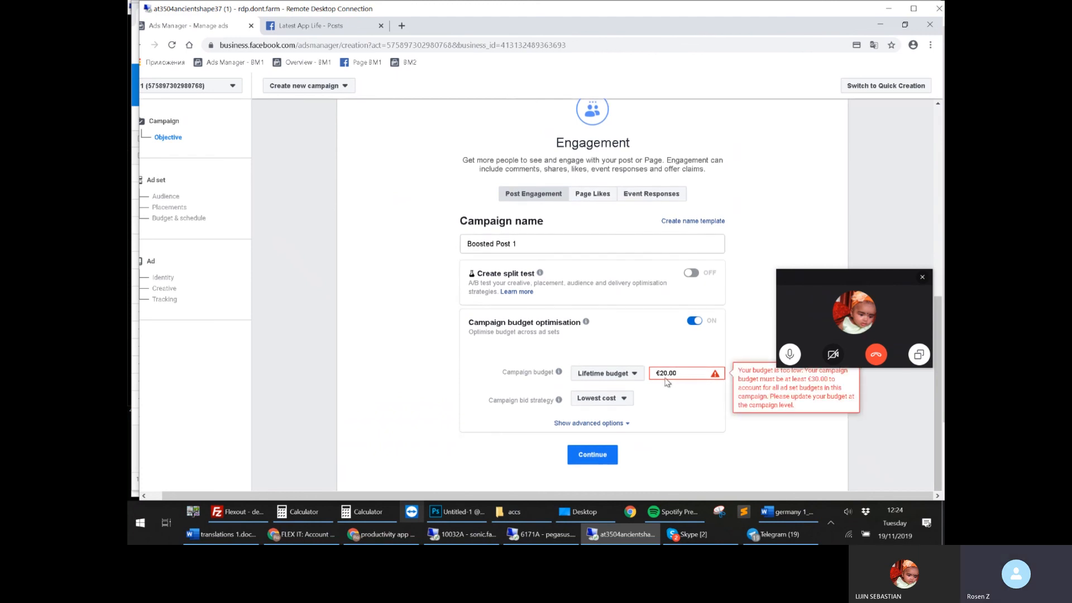
pyautogui.click(670, 408)
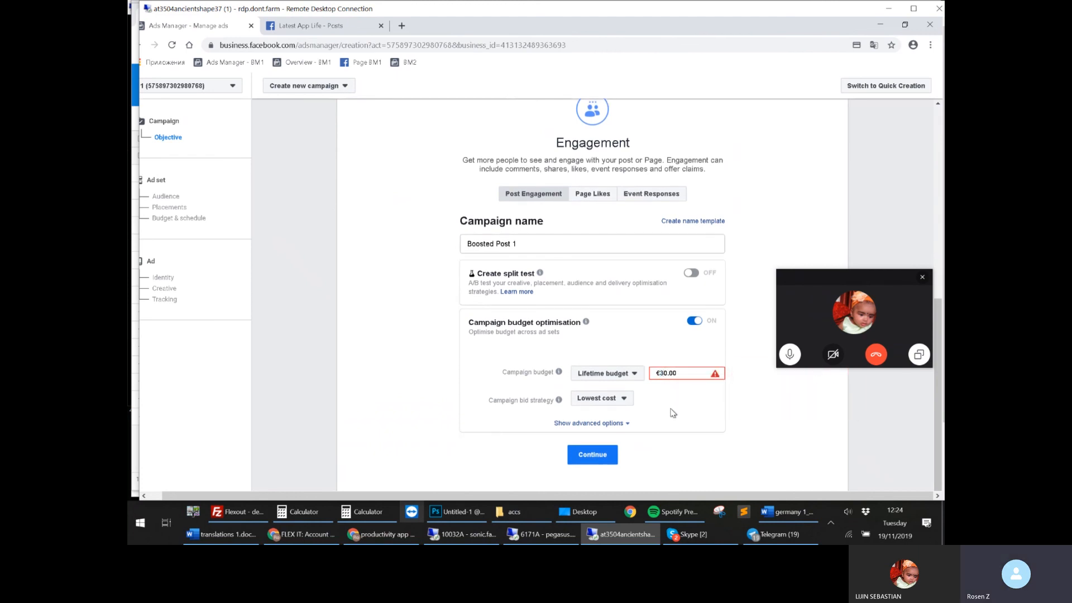
pyautogui.click(602, 470)
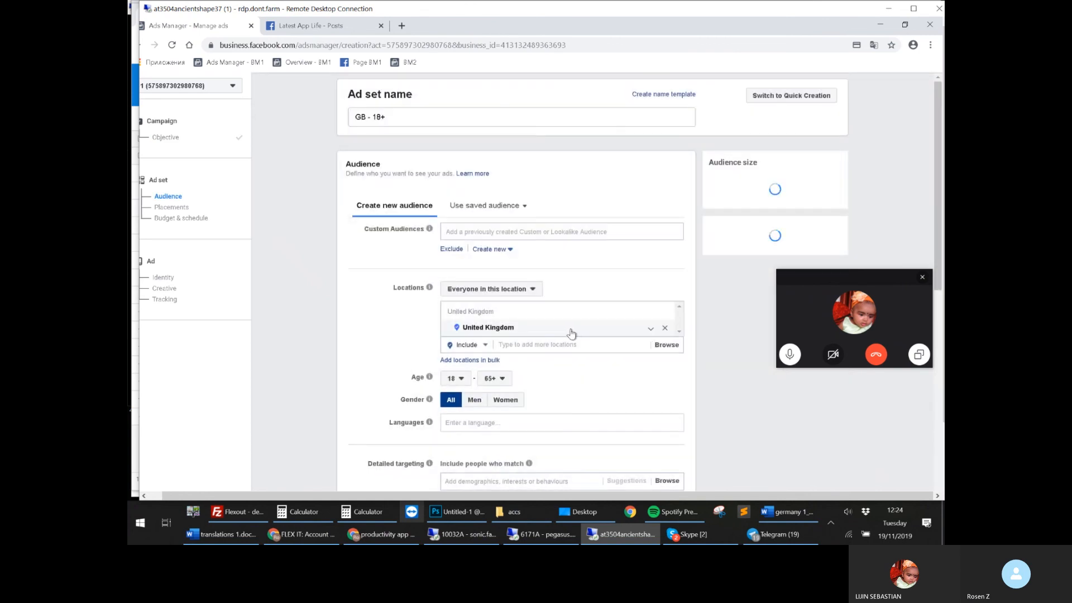
# Replace United Kingdom with Worldwide as the ad set's audience location
pyautogui.click(664, 328)
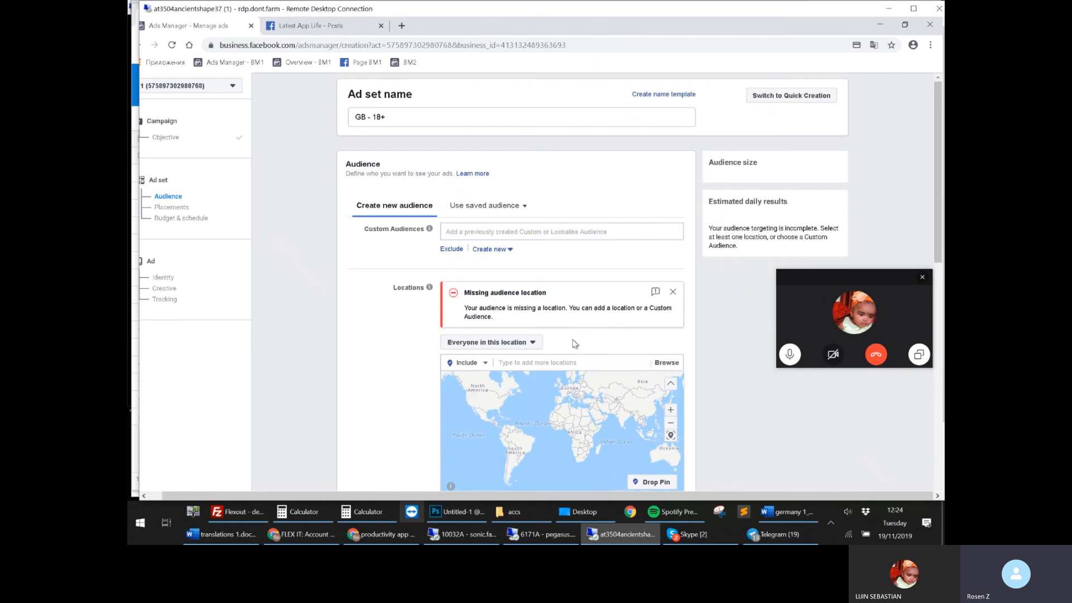
pyautogui.click(574, 360)
pyautogui.write('w')
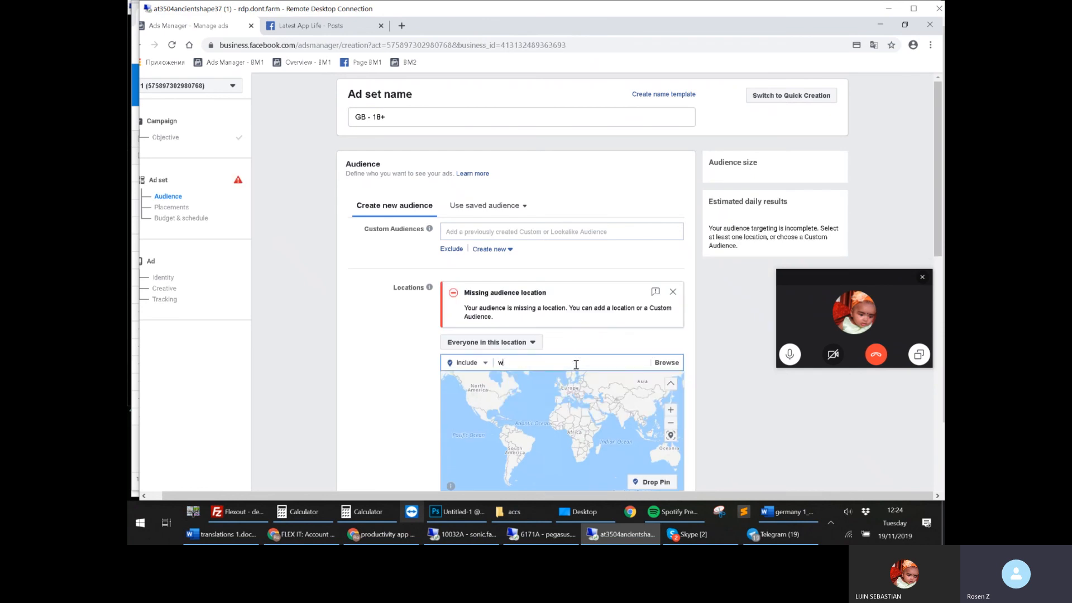
pyautogui.write('9rldwide')
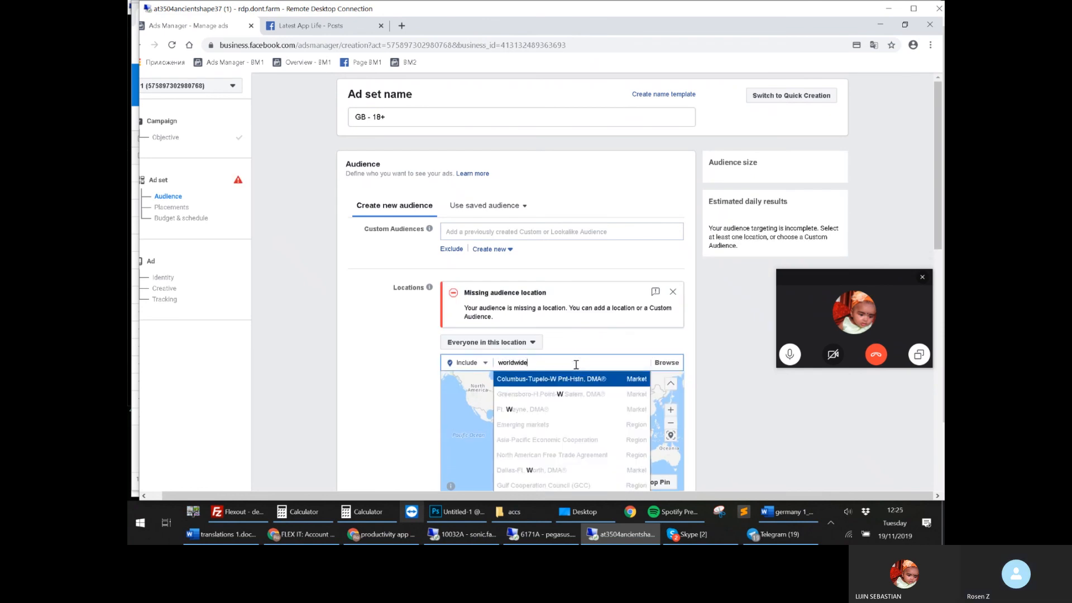
pyautogui.click(543, 386)
pyautogui.scroll(-10, 412, 347)
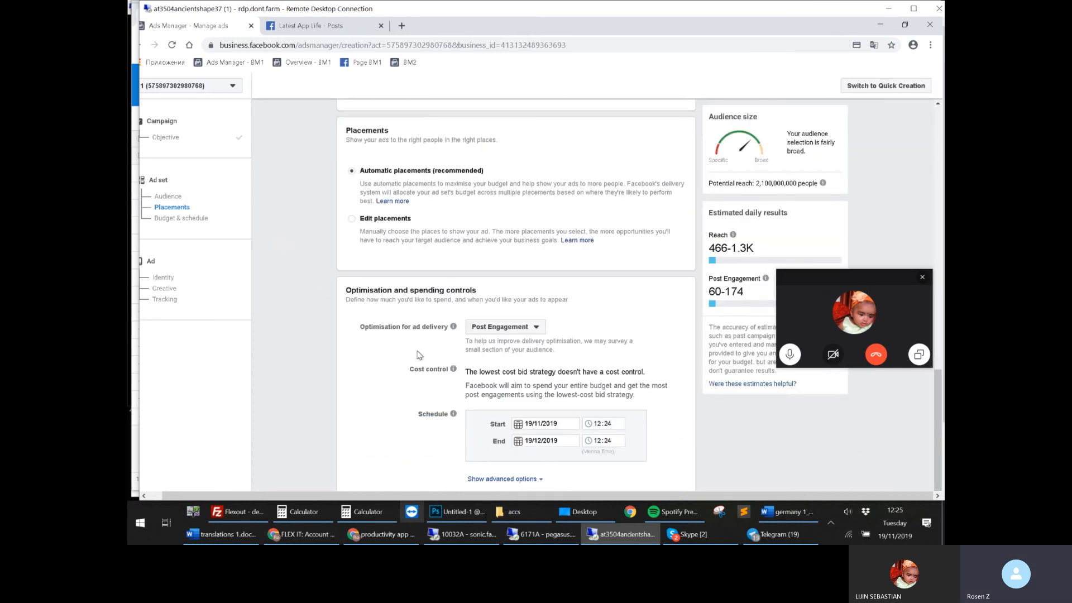
# Move the ad set end date to 20 December 2019, then go back to Objective
pyautogui.click(528, 440)
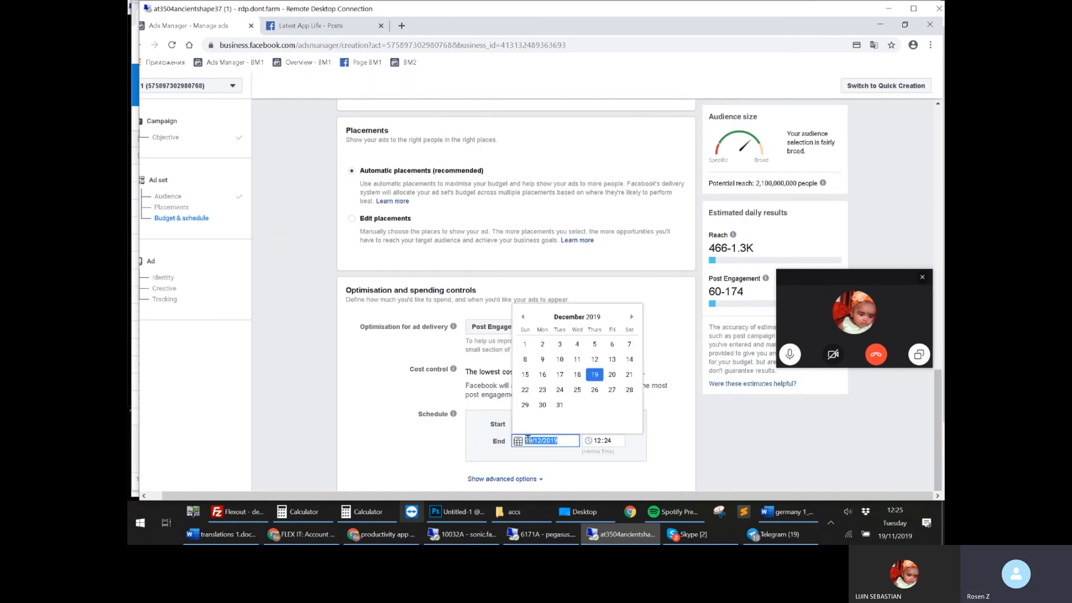
pyautogui.click(577, 390)
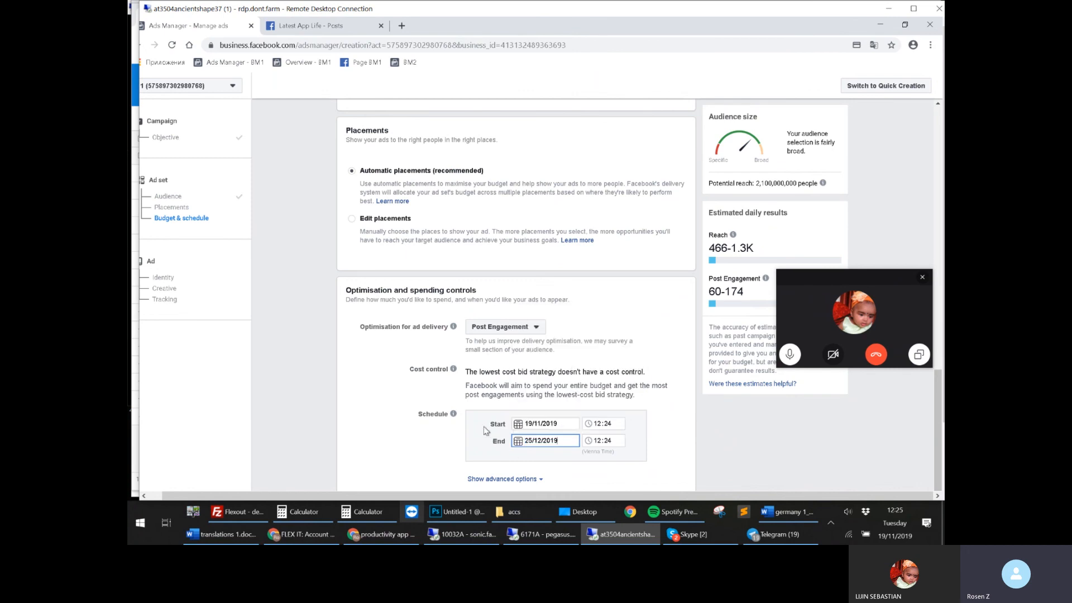
pyautogui.scroll(-2, 480, 436)
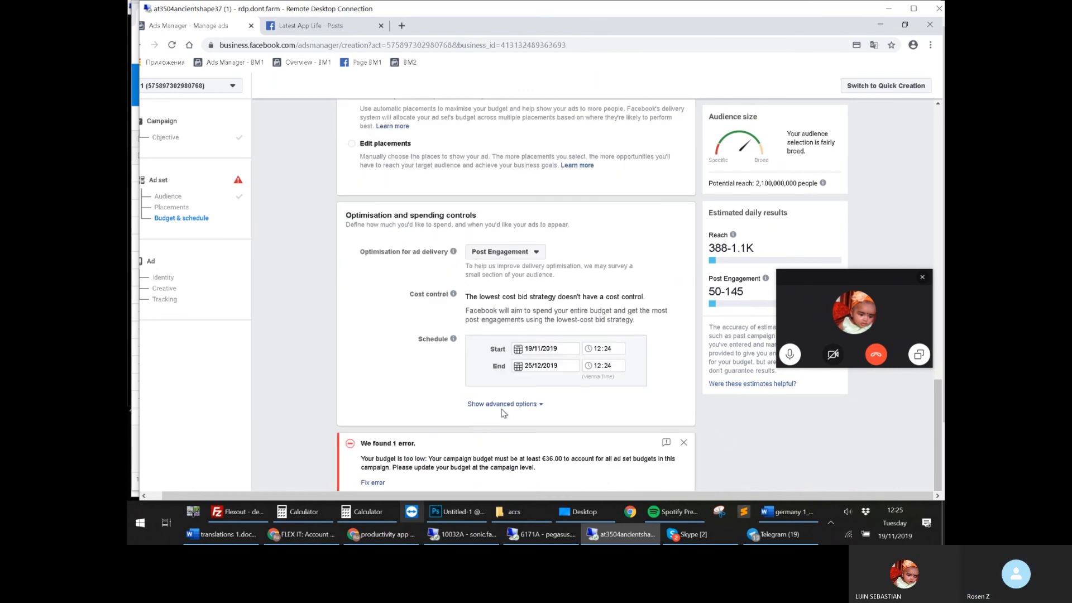
pyautogui.click(531, 365)
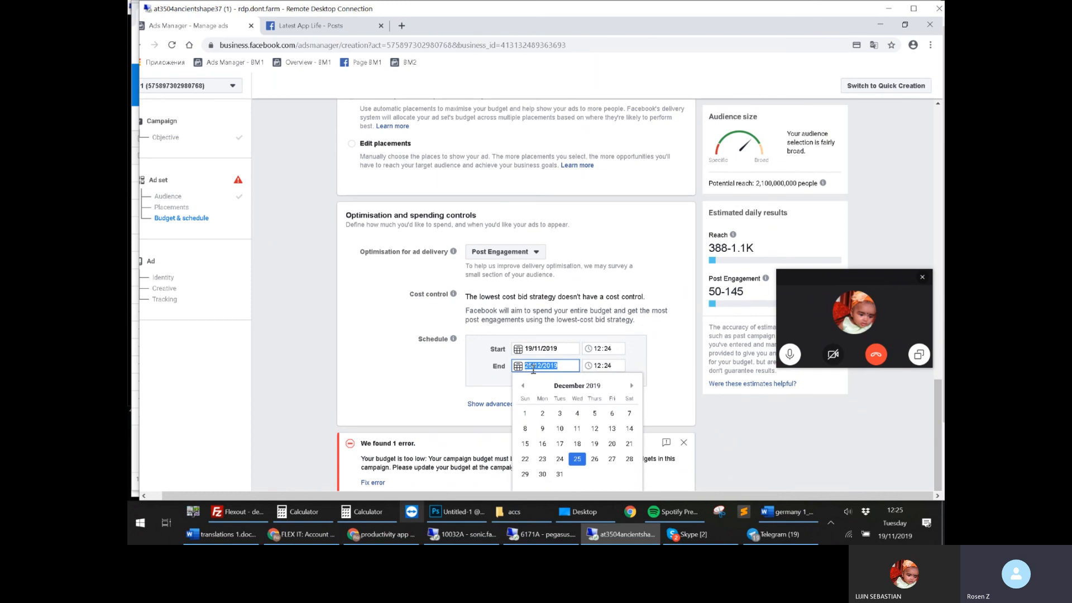
pyautogui.click(527, 461)
pyautogui.moveTo(559, 470); pyautogui.dragTo(555, 453)
pyautogui.click(555, 453)
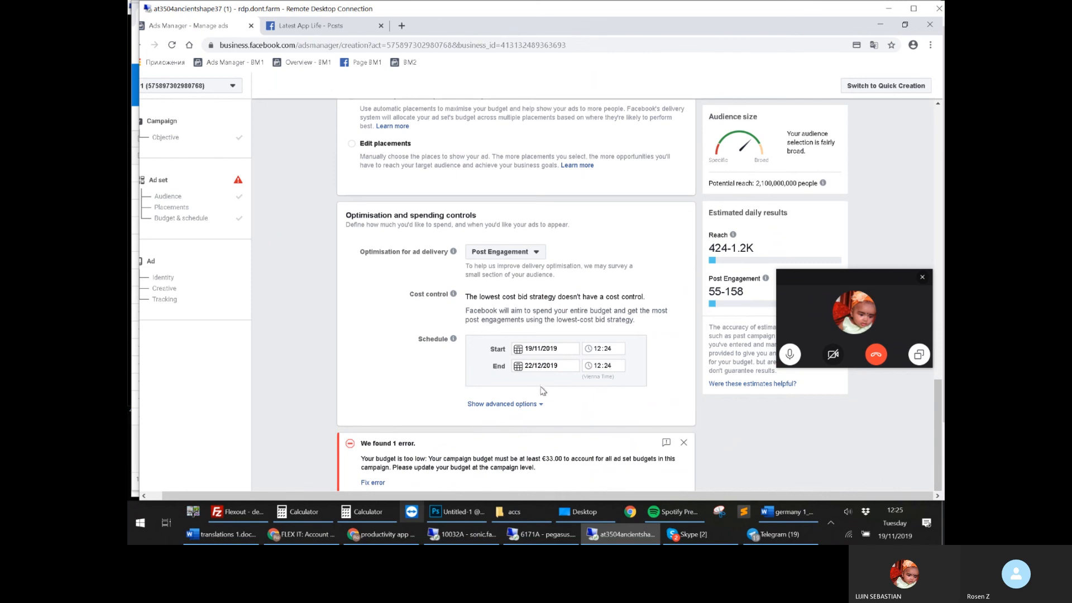
pyautogui.click(532, 370)
pyautogui.click(629, 443)
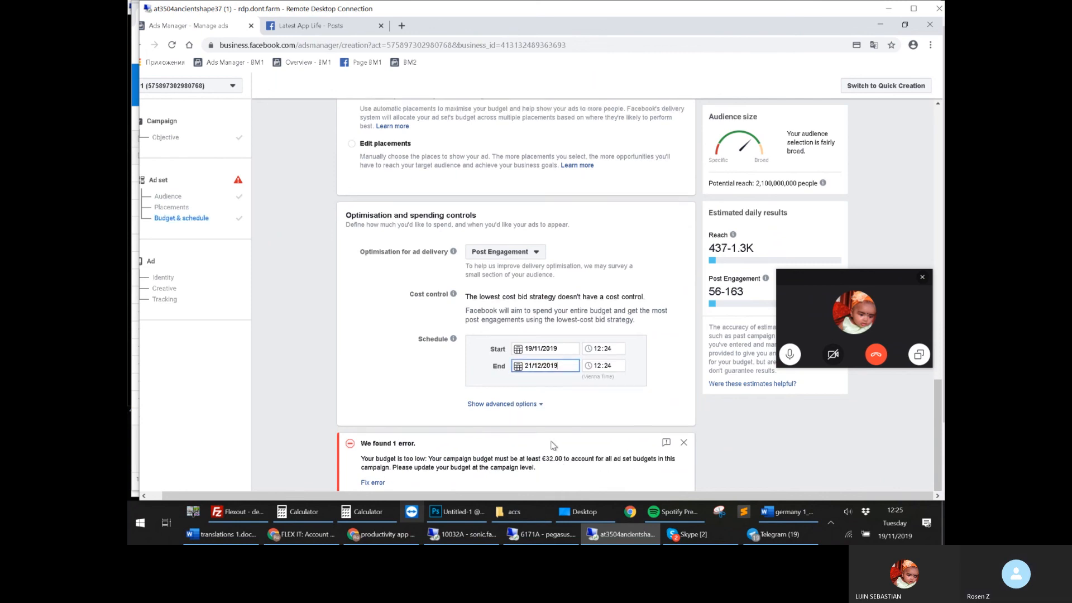
pyautogui.click(527, 366)
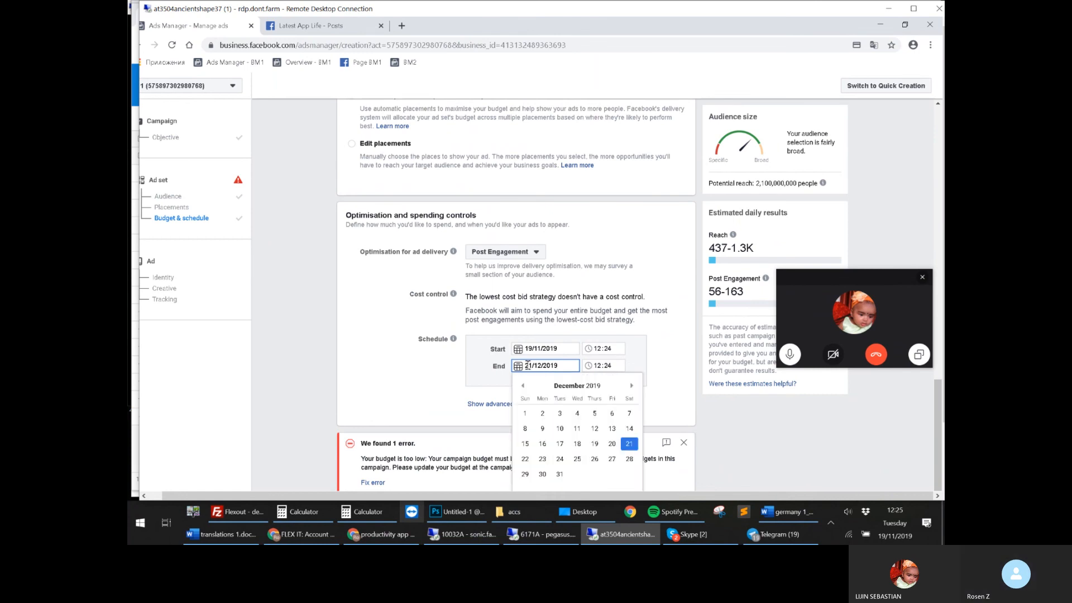
pyautogui.click(607, 444)
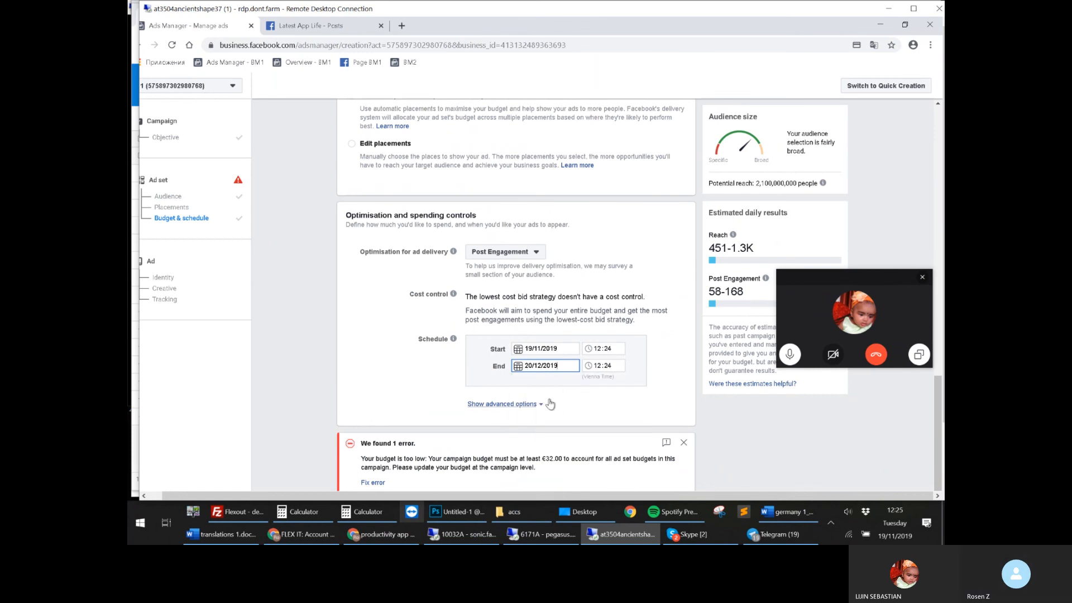
pyautogui.click(168, 137)
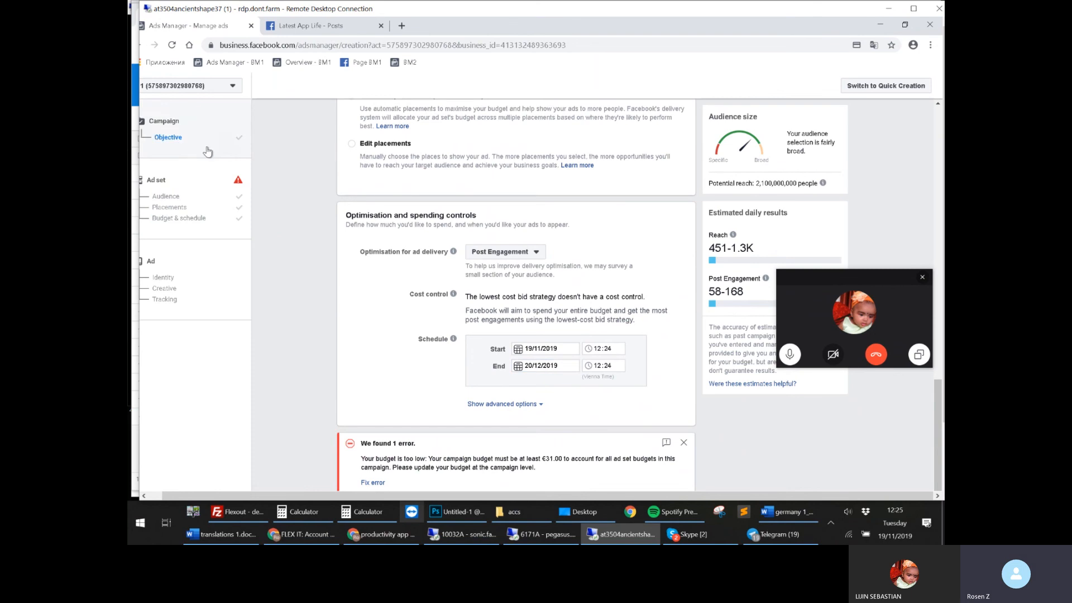
# Turn off campaign budget optimisation and move to the ad set's budget settings
pyautogui.scroll(-5, 662, 386)
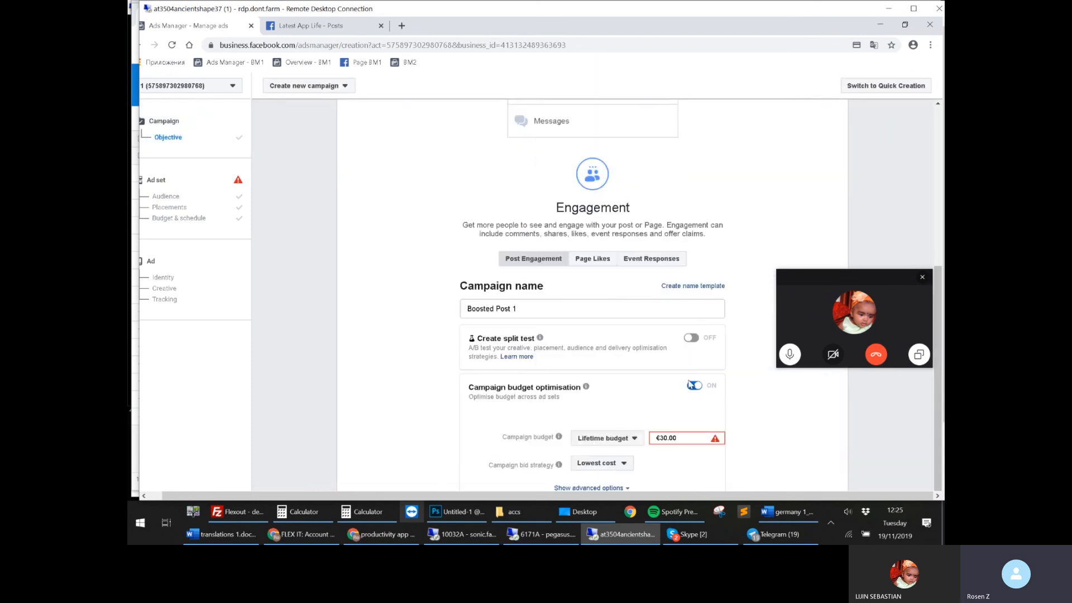
pyautogui.click(693, 386)
pyautogui.click(590, 436)
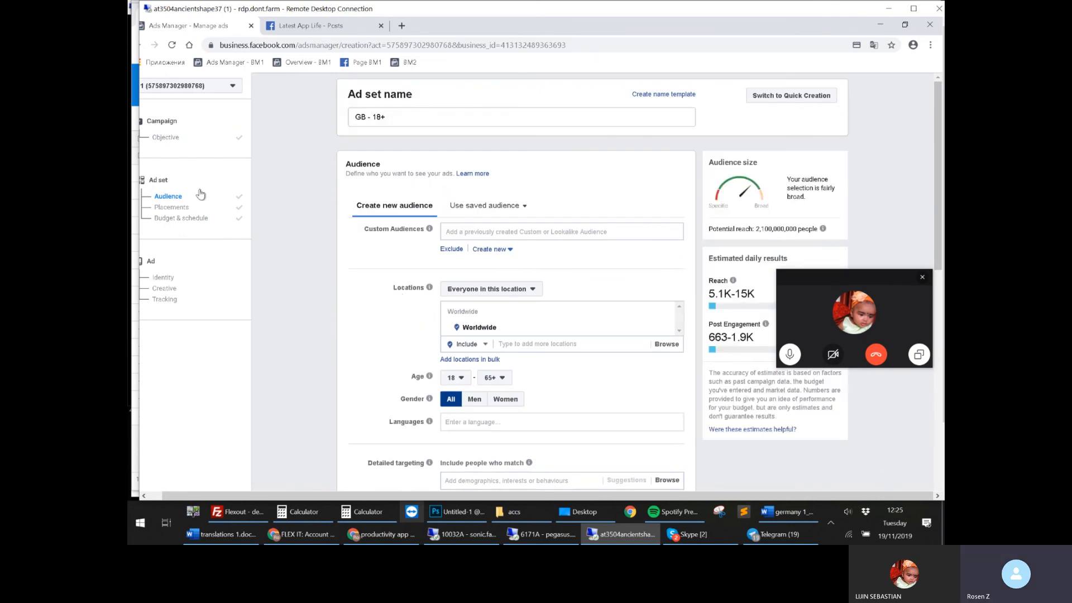
pyautogui.click(178, 138)
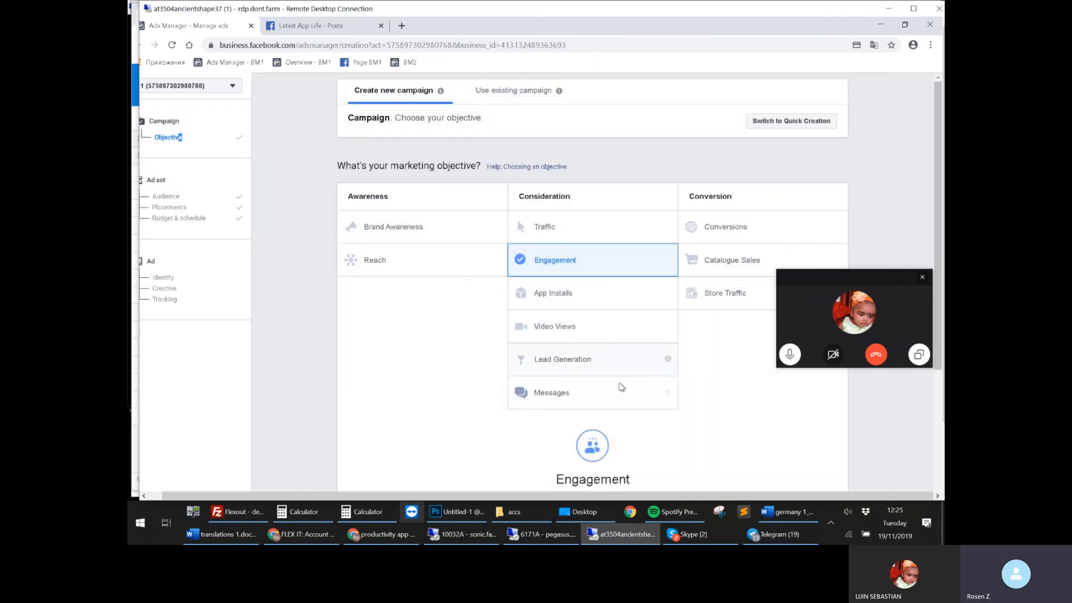
pyautogui.scroll(-4, 648, 408)
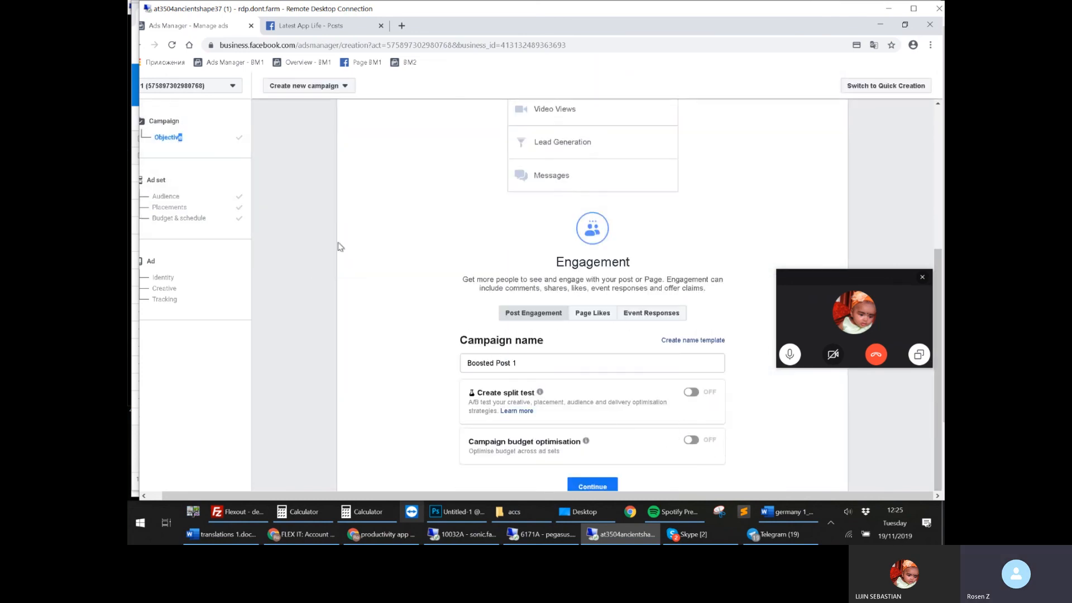
pyautogui.click(167, 197)
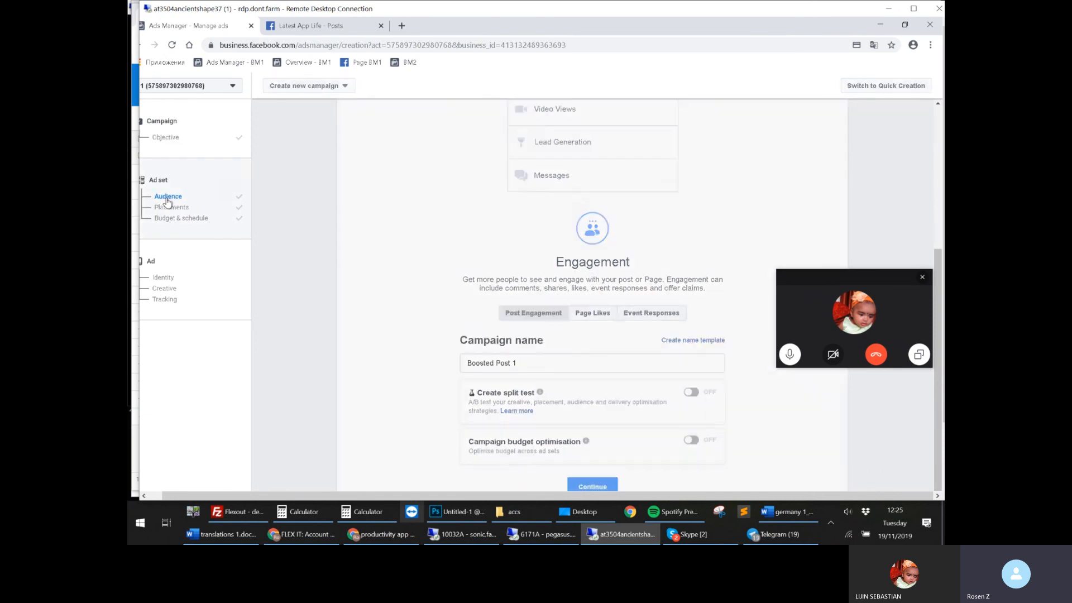
pyautogui.scroll(-7, 421, 319)
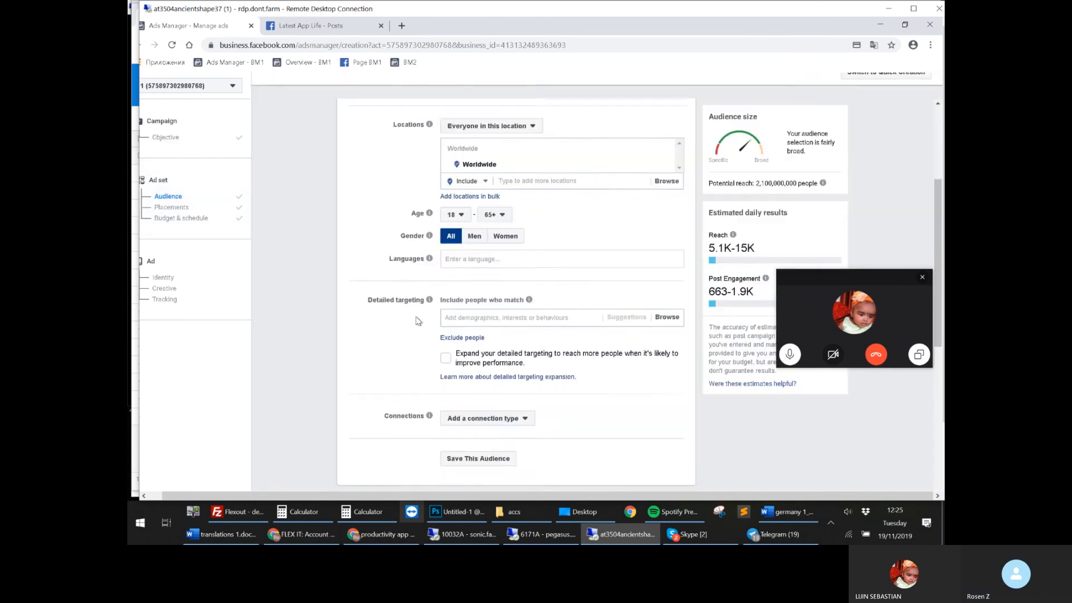
pyautogui.scroll(-4, 422, 320)
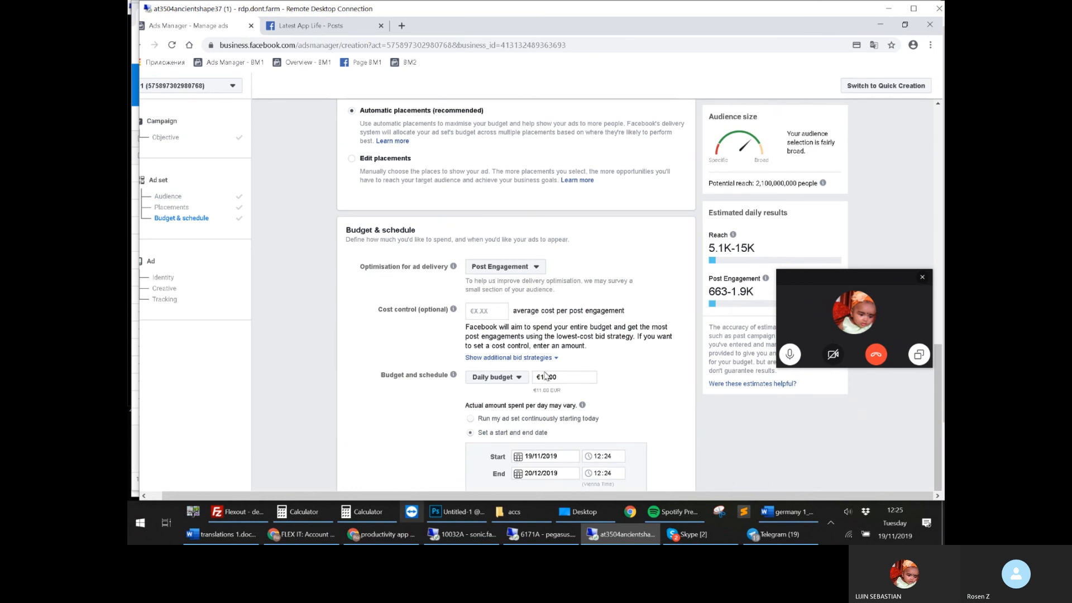
# Switch the ad set to a €20.00 lifetime budget
pyautogui.click(512, 379)
pyautogui.click(511, 408)
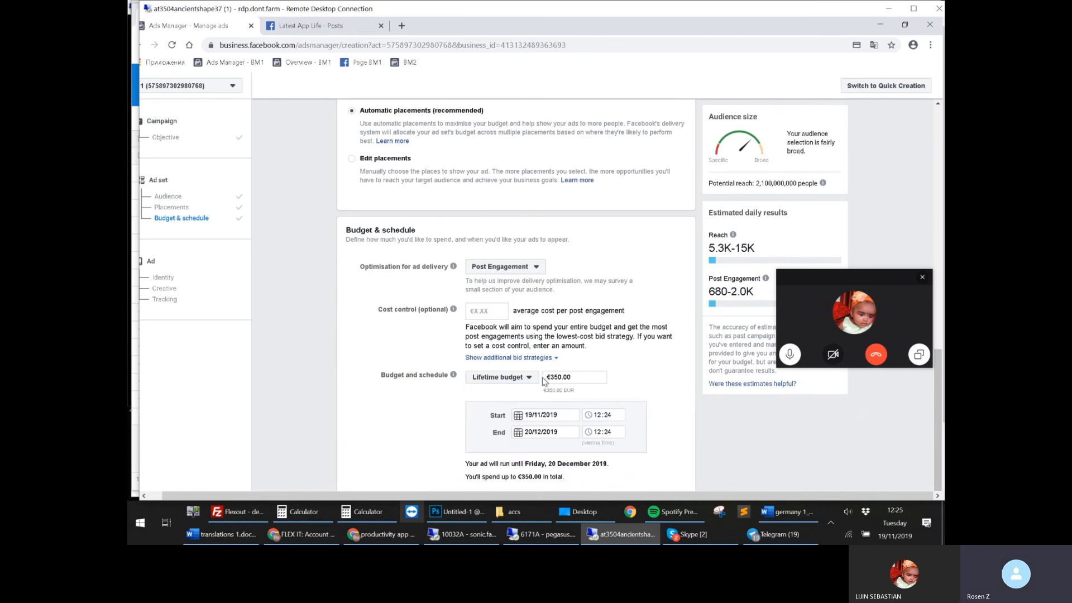
pyautogui.tripleClick(553, 377)
pyautogui.write('2')
pyautogui.click(626, 383)
pyautogui.scroll(-1, 627, 385)
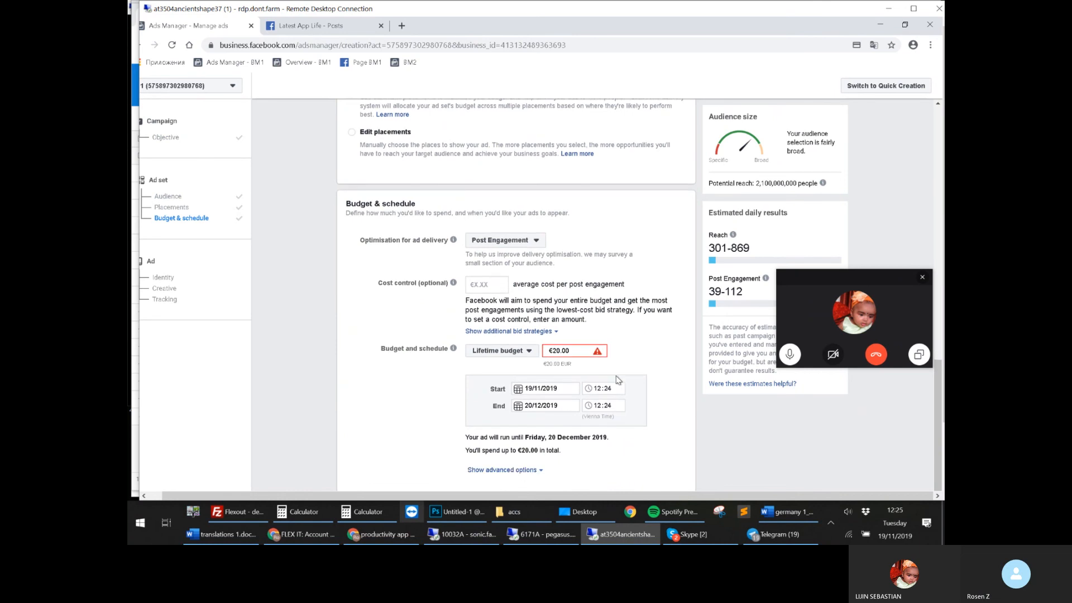
pyautogui.moveTo(597, 352)
pyautogui.scroll(-1, 568, 400)
pyautogui.scroll(8, 568, 401)
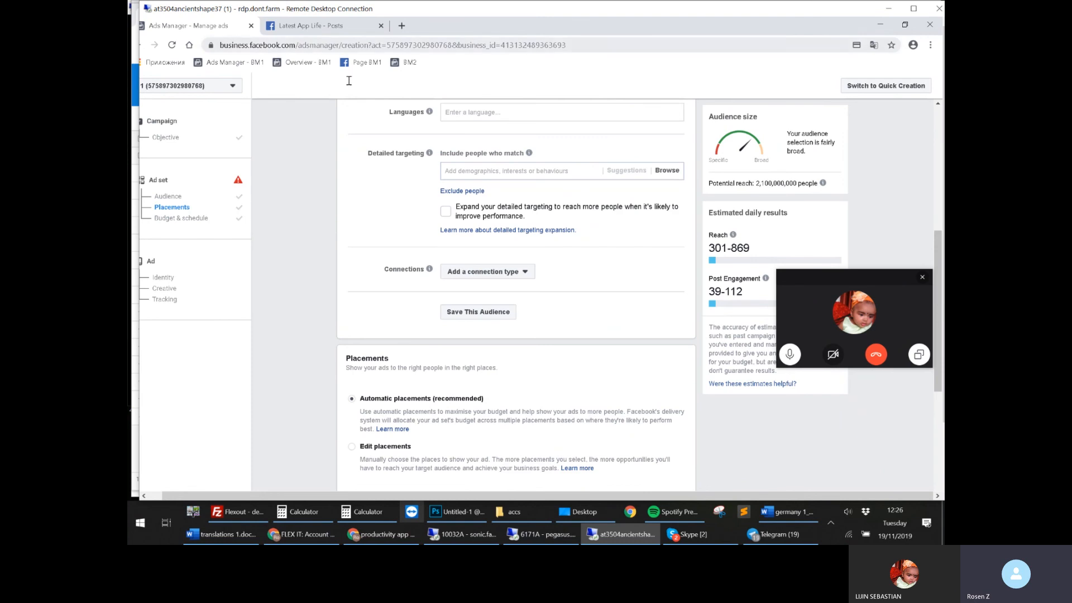
# Close Ads Manager without saving and return to the Latest App Life page's Home
pyautogui.click(251, 27)
pyautogui.click(593, 114)
pyautogui.click(585, 124)
pyautogui.click(266, 272)
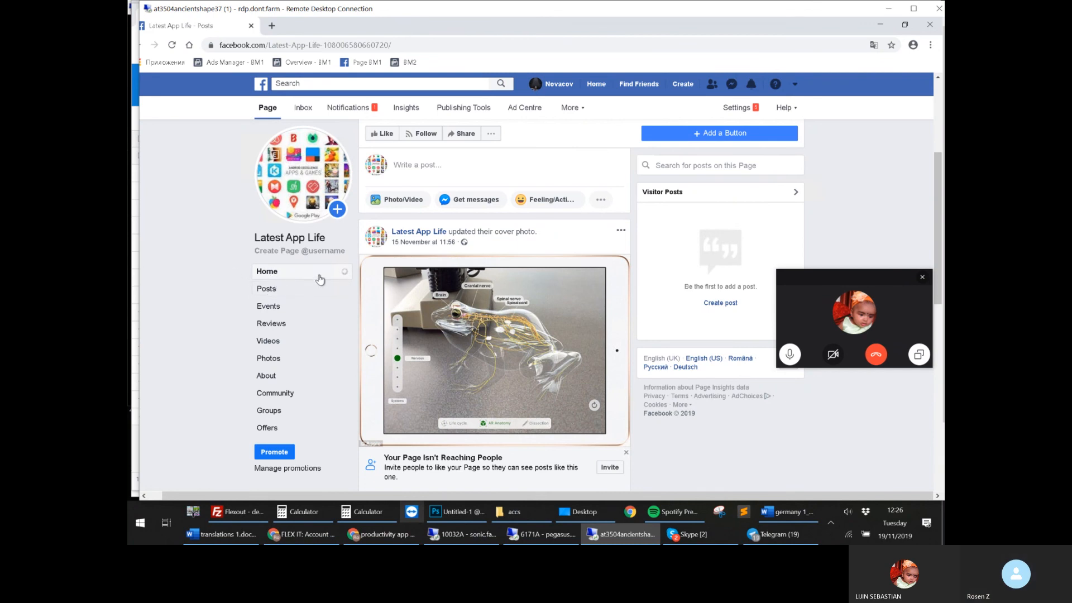
# Start boosting the latestapp.life post from the Posts list with a €20.00 total budget
pyautogui.click(270, 290)
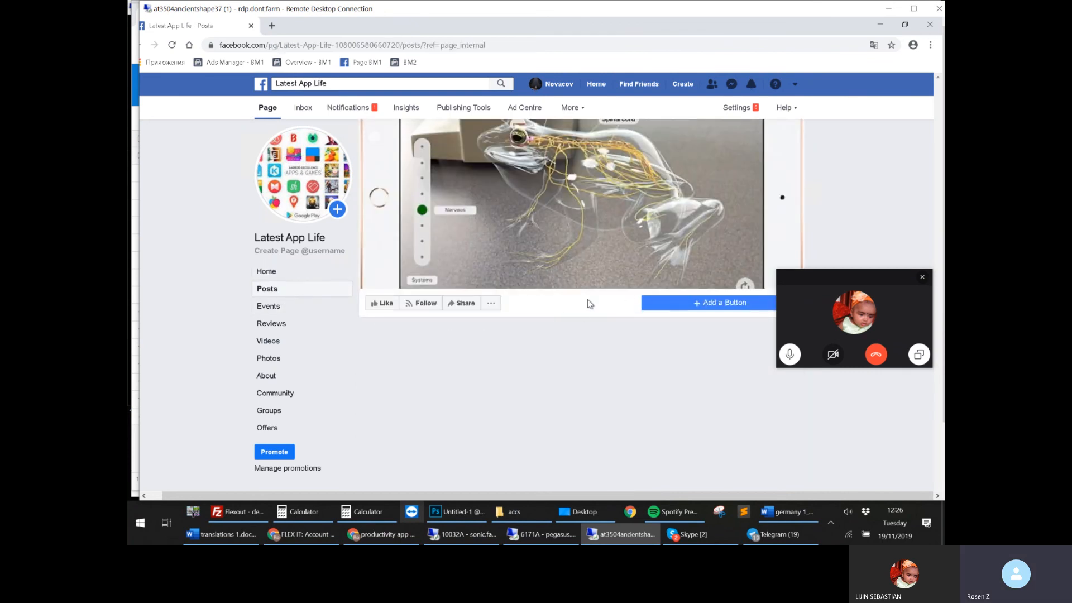
pyautogui.scroll(-3, 625, 367)
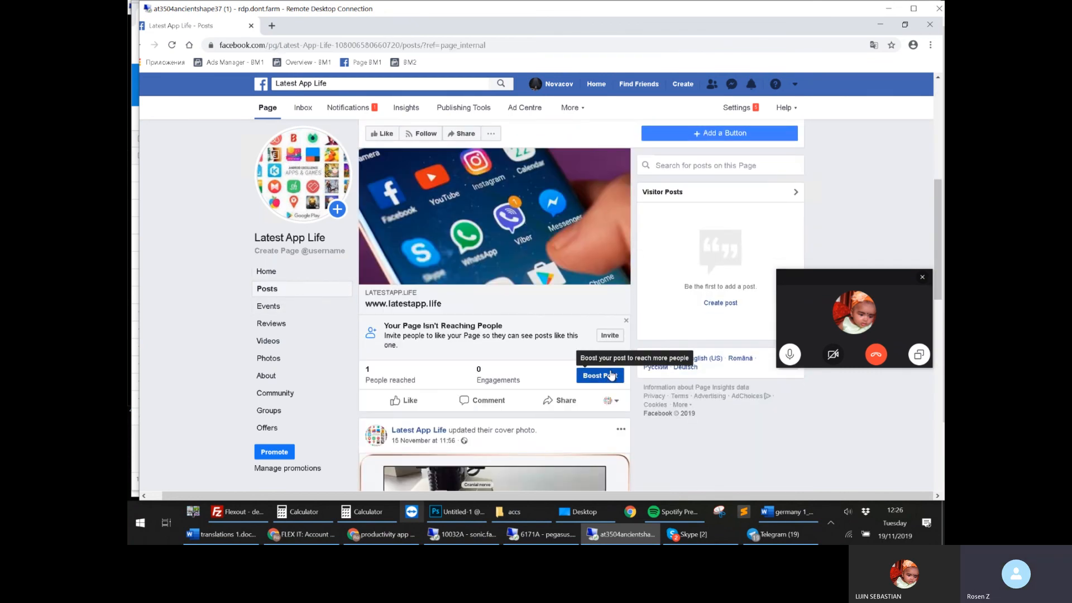
pyautogui.click(601, 373)
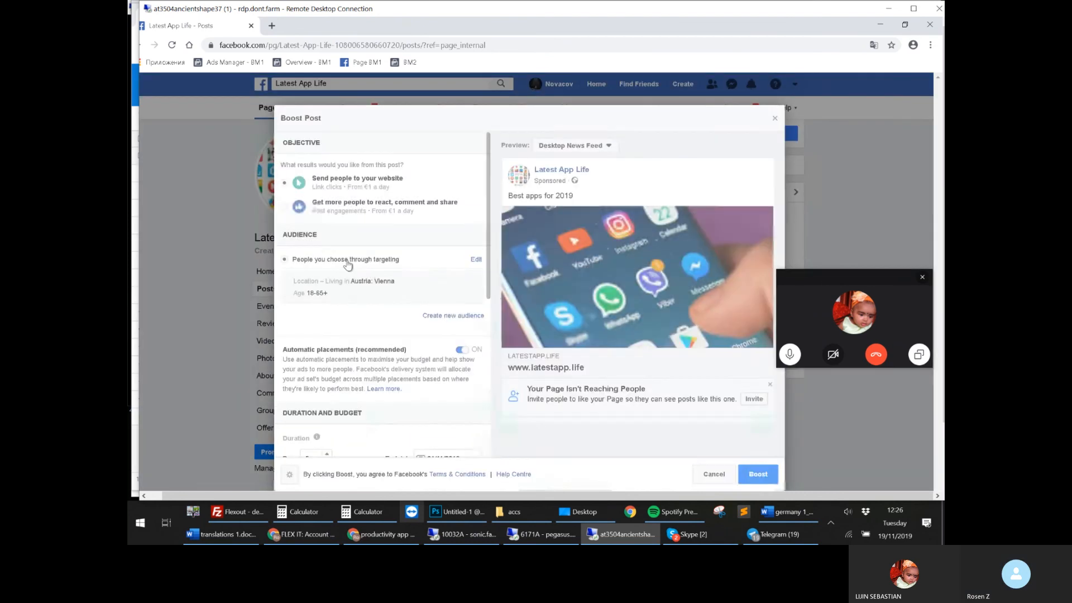
pyautogui.scroll(-2, 390, 310)
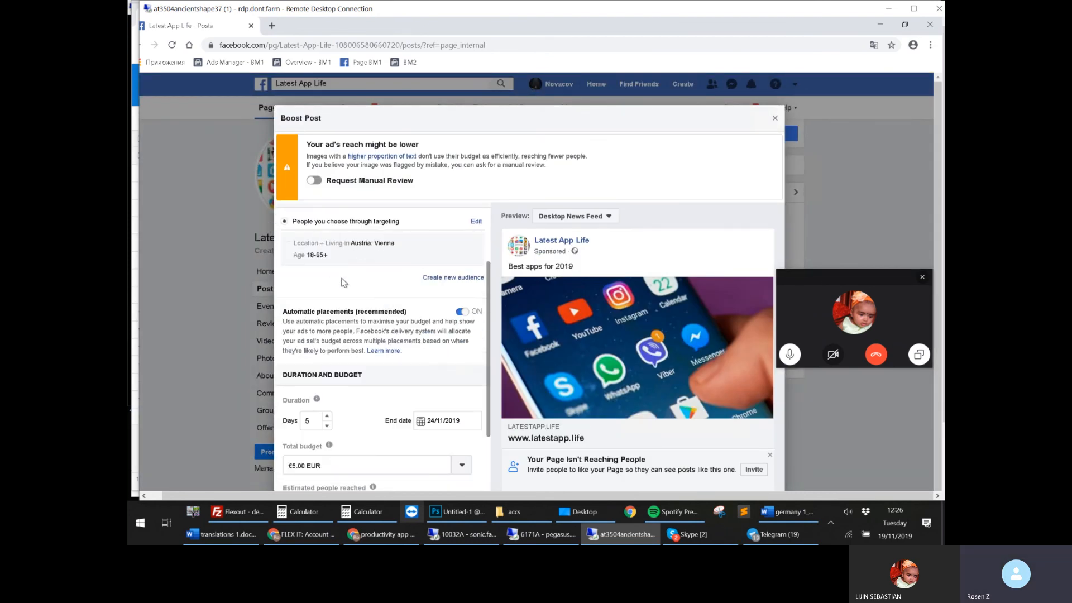
pyautogui.scroll(-3, 343, 282)
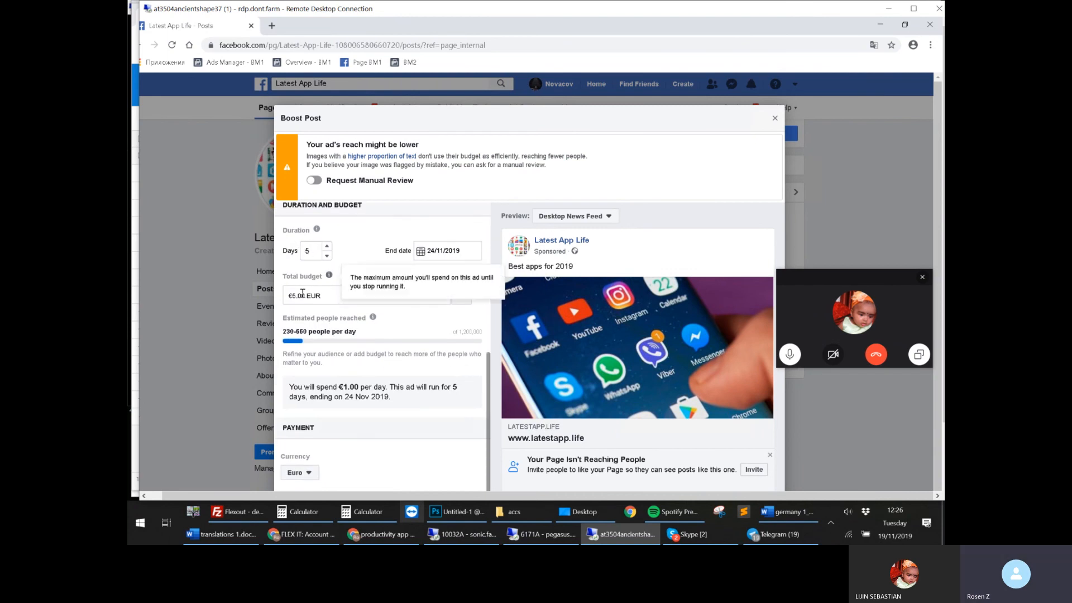
pyautogui.moveTo(292, 295); pyautogui.dragTo(310, 295)
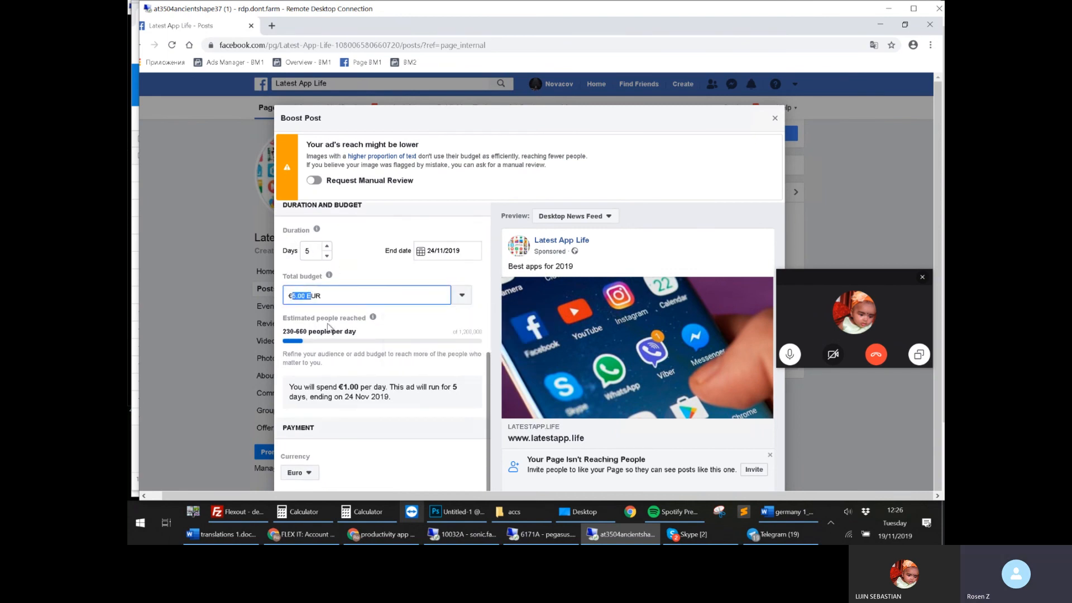
pyautogui.write('20')
pyautogui.click(439, 314)
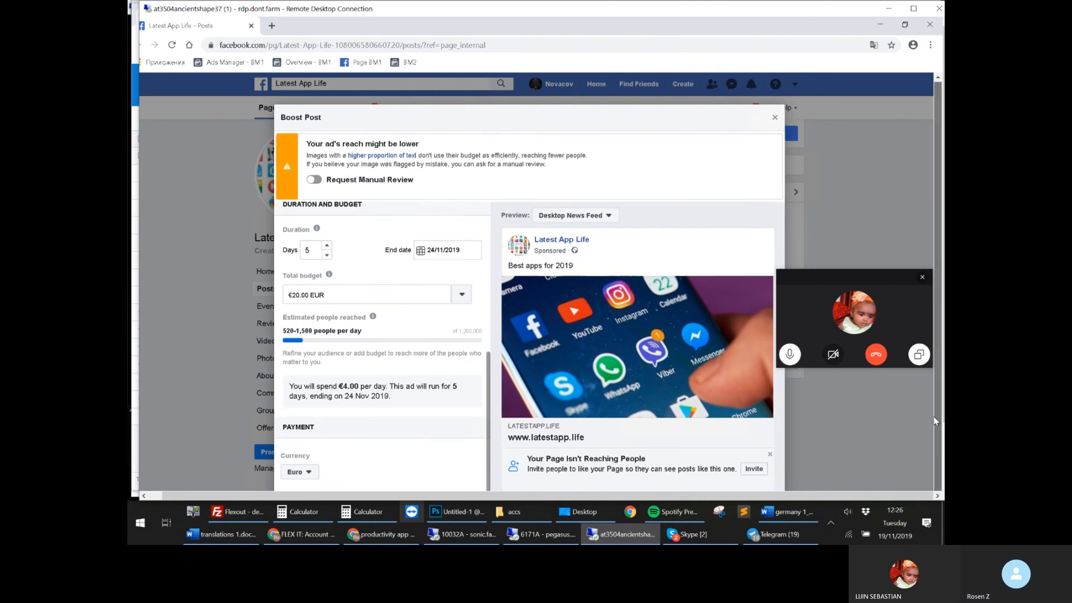
# Charge the boost to the third ad account in the payment account list
pyautogui.scroll(-1, 934, 411)
pyautogui.click(295, 472)
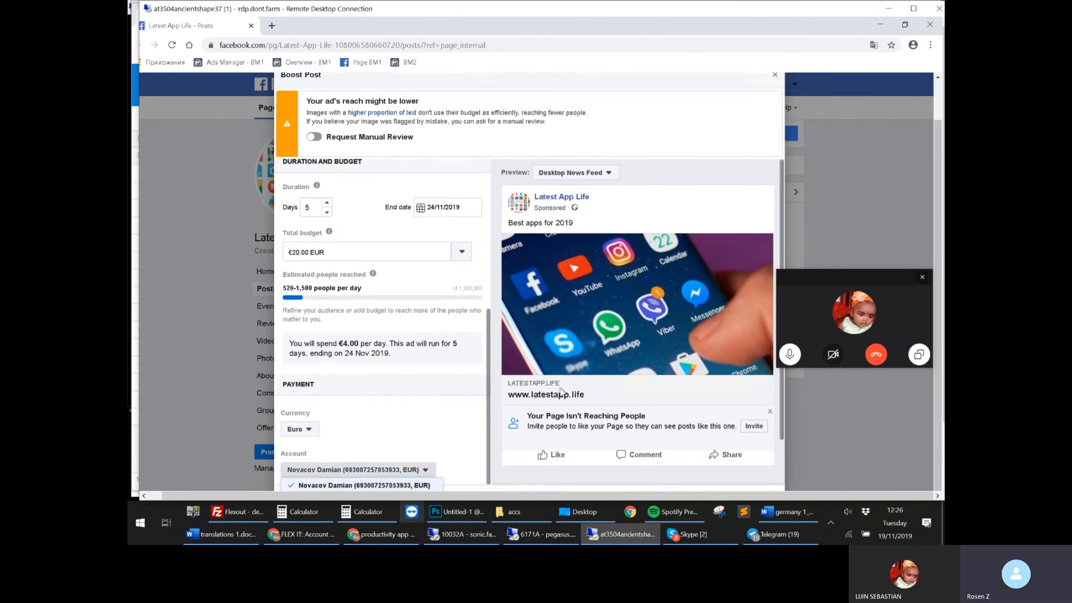
pyautogui.scroll(-1, 565, 448)
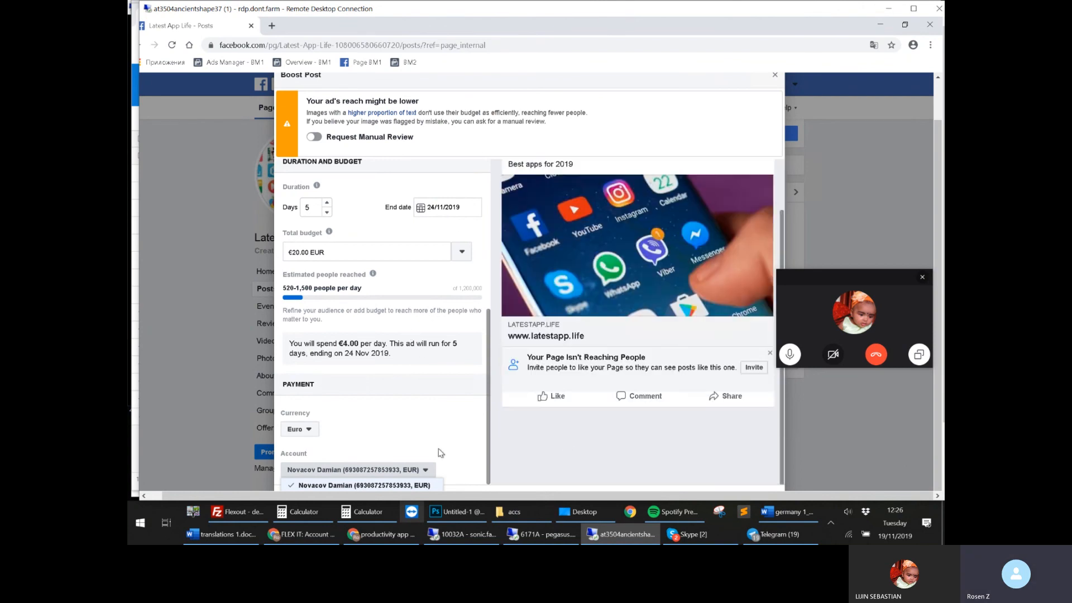
pyautogui.click(399, 485)
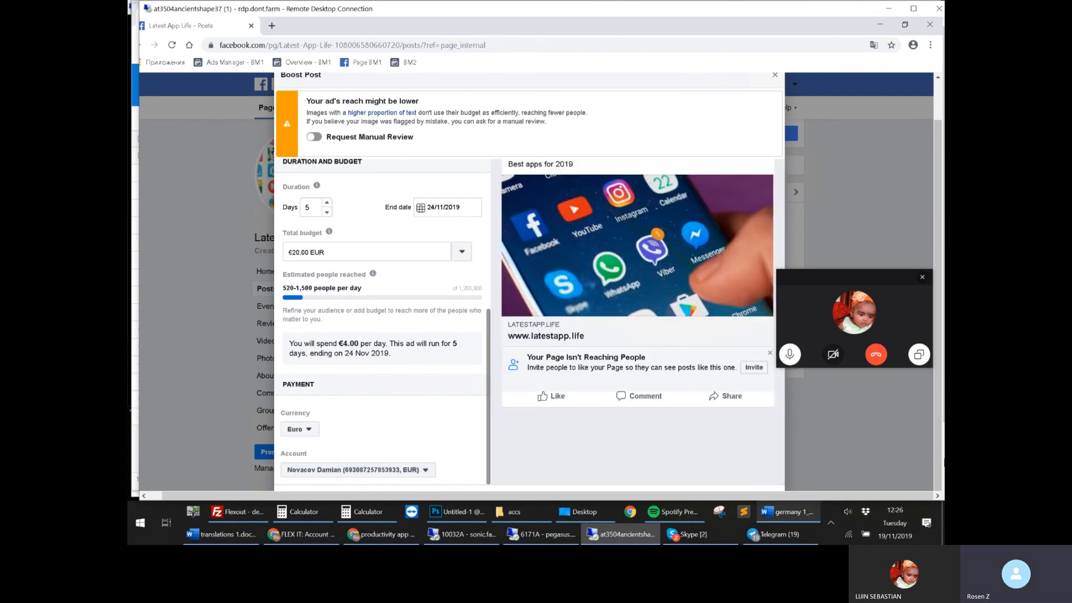
pyautogui.click(916, 9)
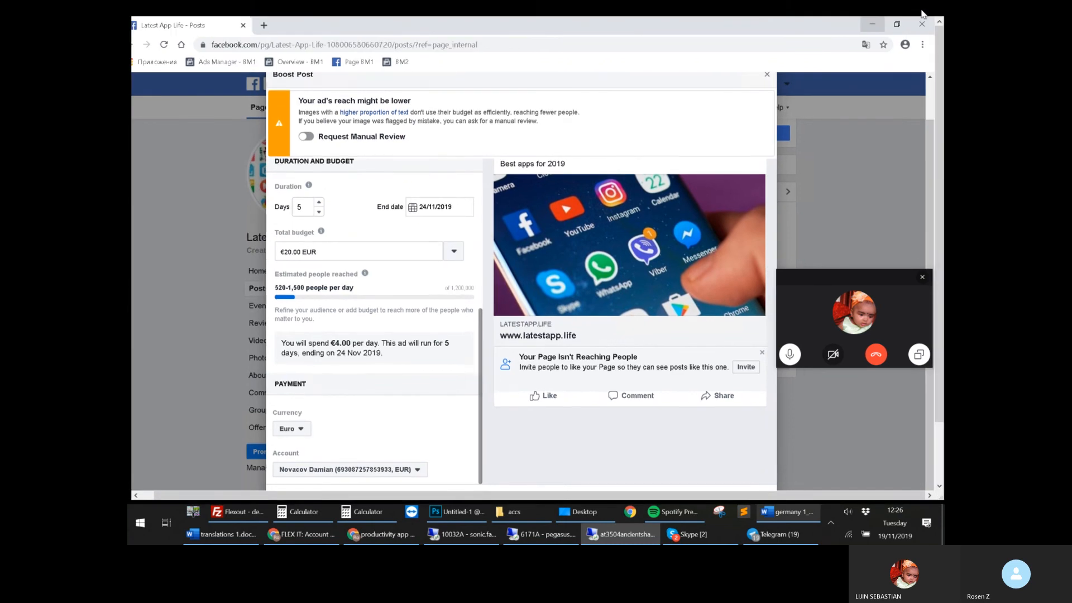
pyautogui.click(398, 458)
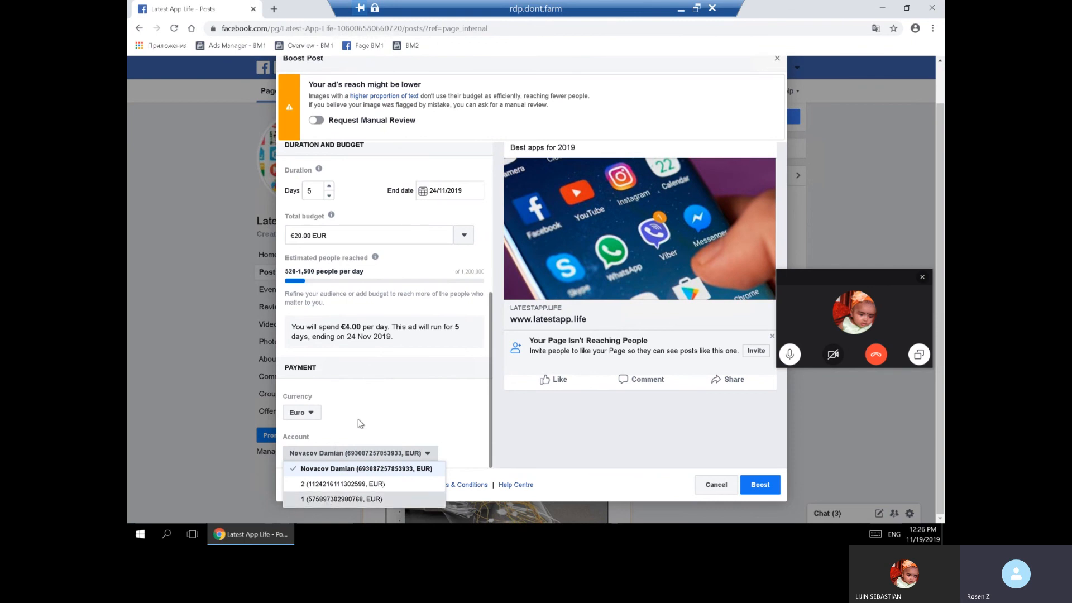
pyautogui.click(328, 500)
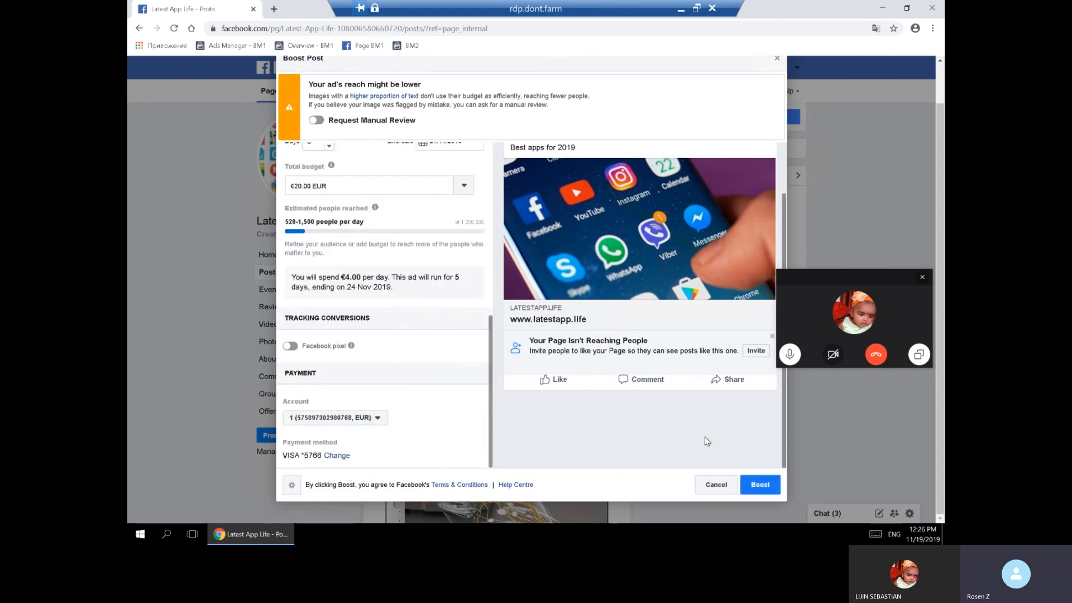
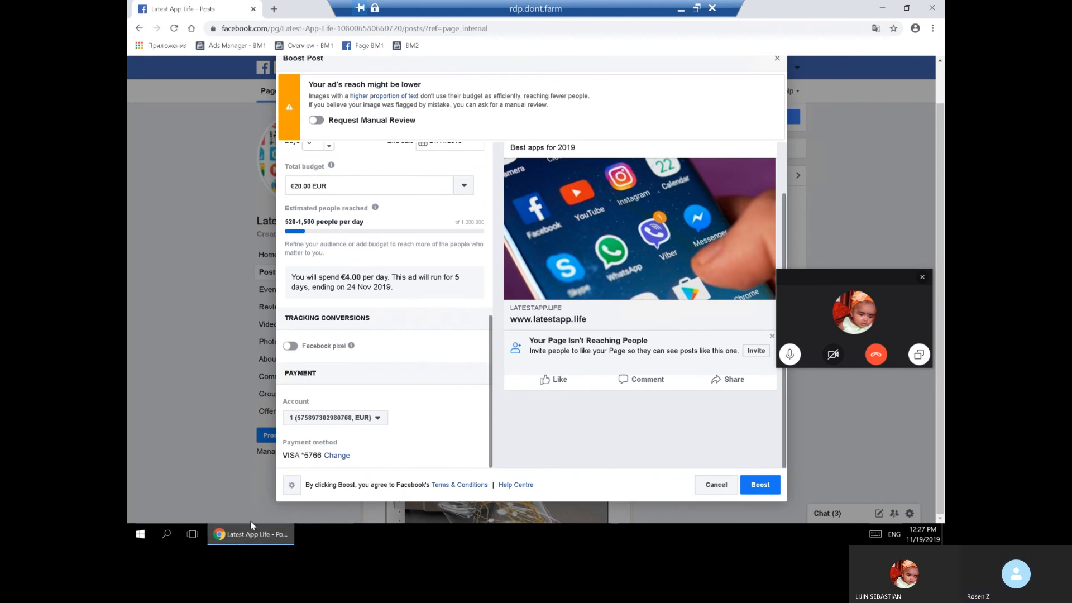
# Exit the remote desktop's full screen and bring the FLEX IT Airtable window forward
pyautogui.doubleClick(620, 6)
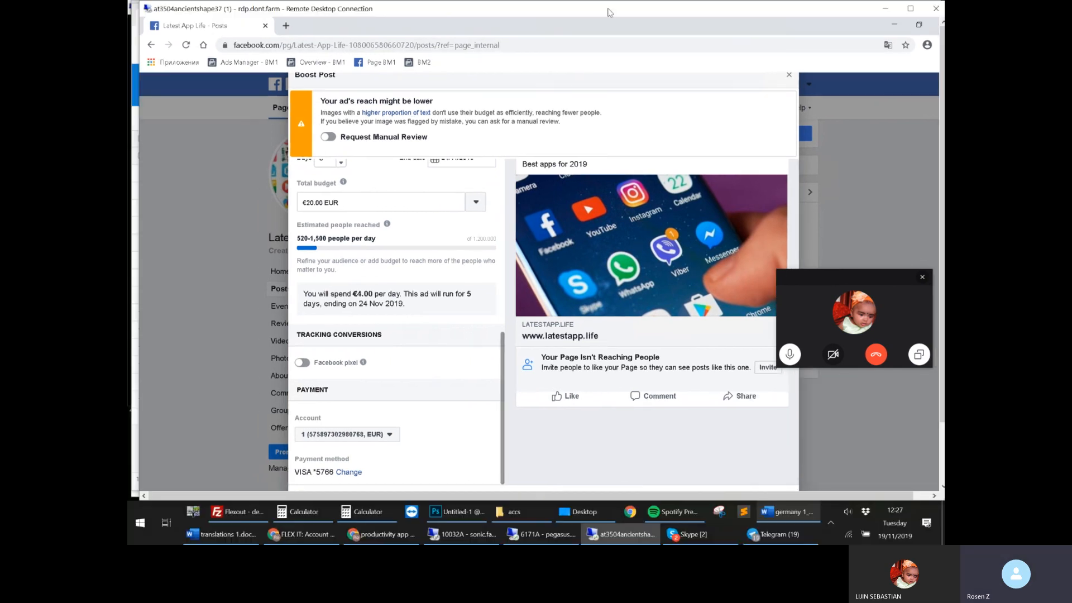
pyautogui.click(301, 534)
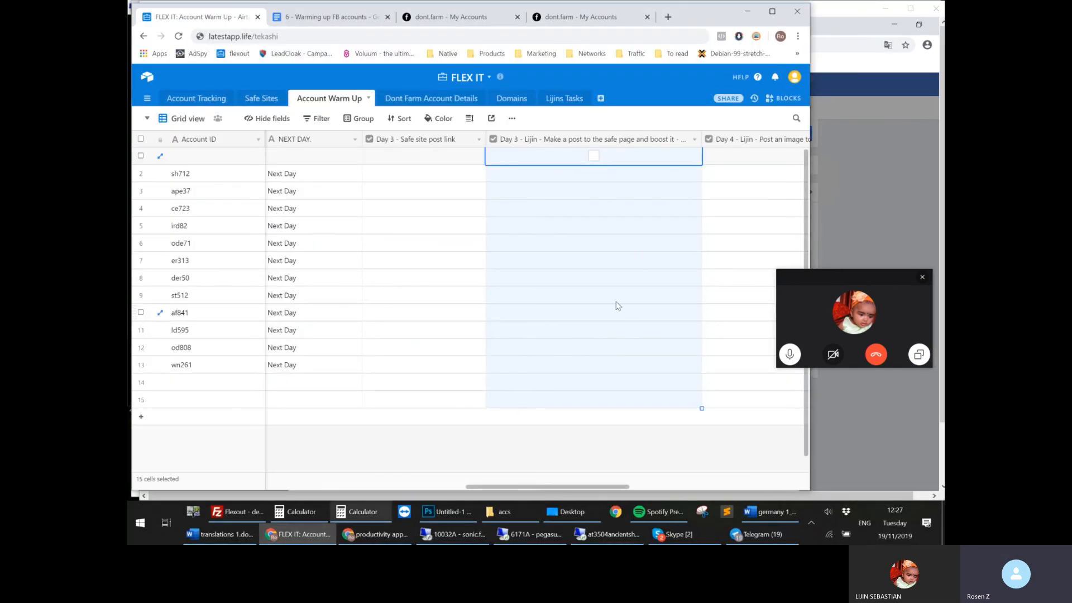
# Tick row 3's Day 3 make-a-post-and-boost checkbox
pyautogui.click(570, 191)
pyautogui.click(459, 158)
pyautogui.click(392, 195)
pyautogui.click(548, 196)
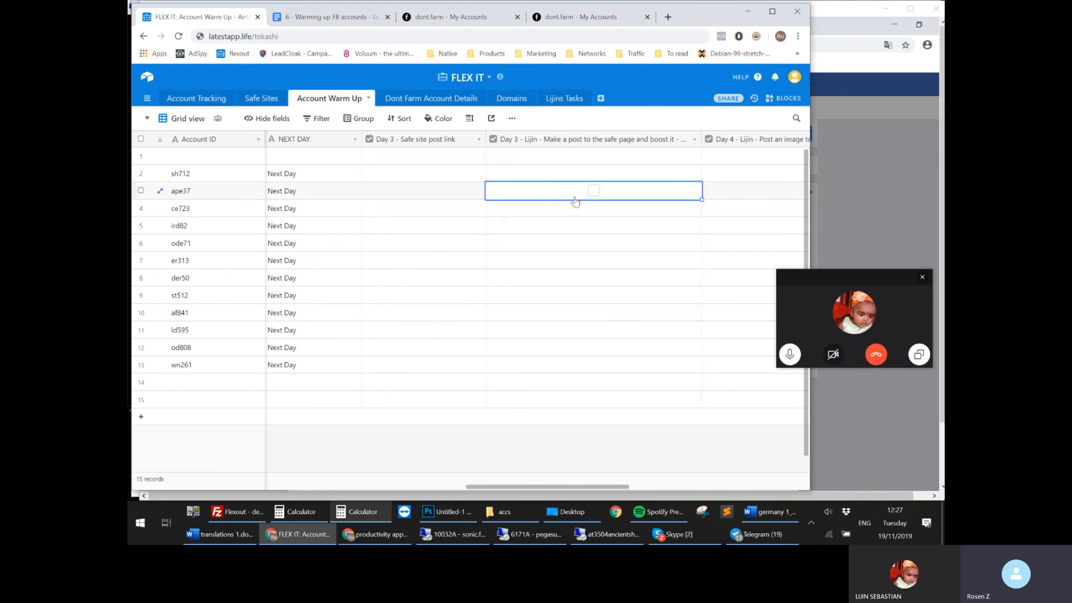
pyautogui.click(594, 192)
# Move the Day 4 Traffic Campaign column so it sits after Day 5
pyautogui.moveTo(567, 487); pyautogui.dragTo(613, 484)
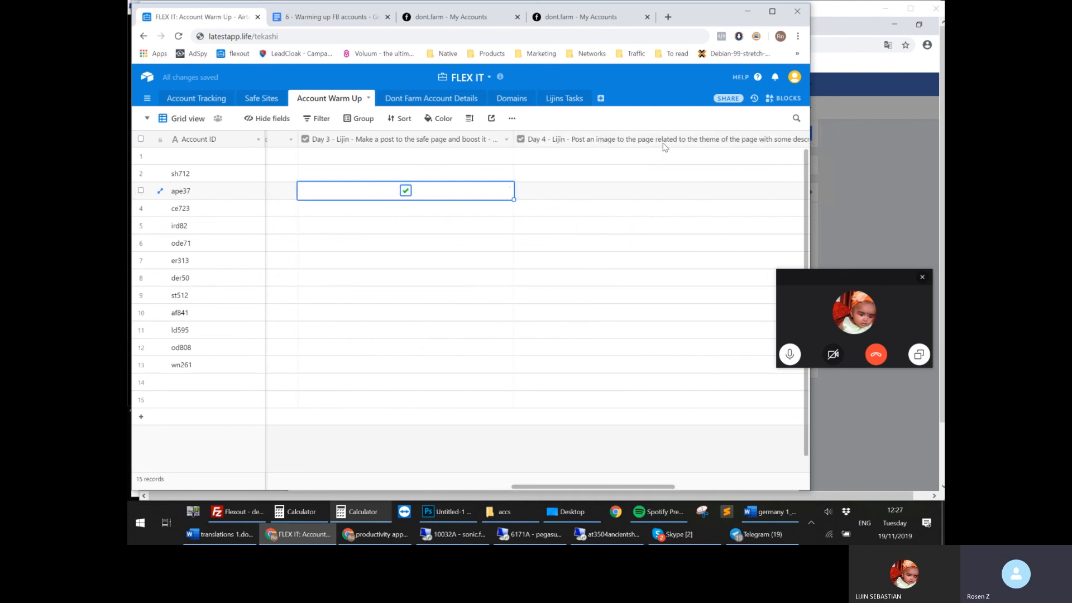
pyautogui.moveTo(597, 486); pyautogui.dragTo(728, 488)
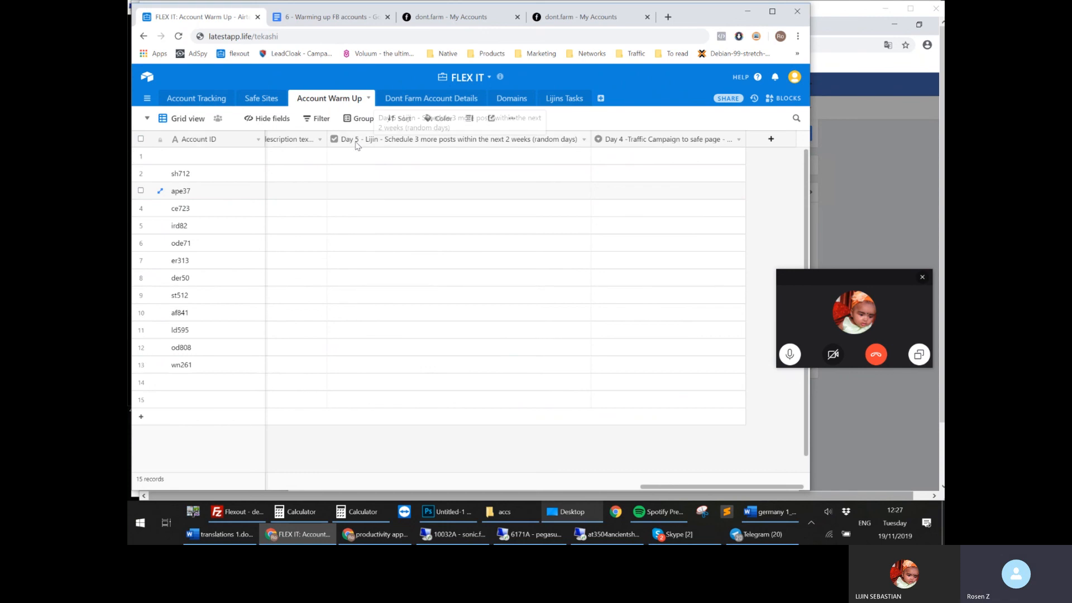
pyautogui.click(639, 140)
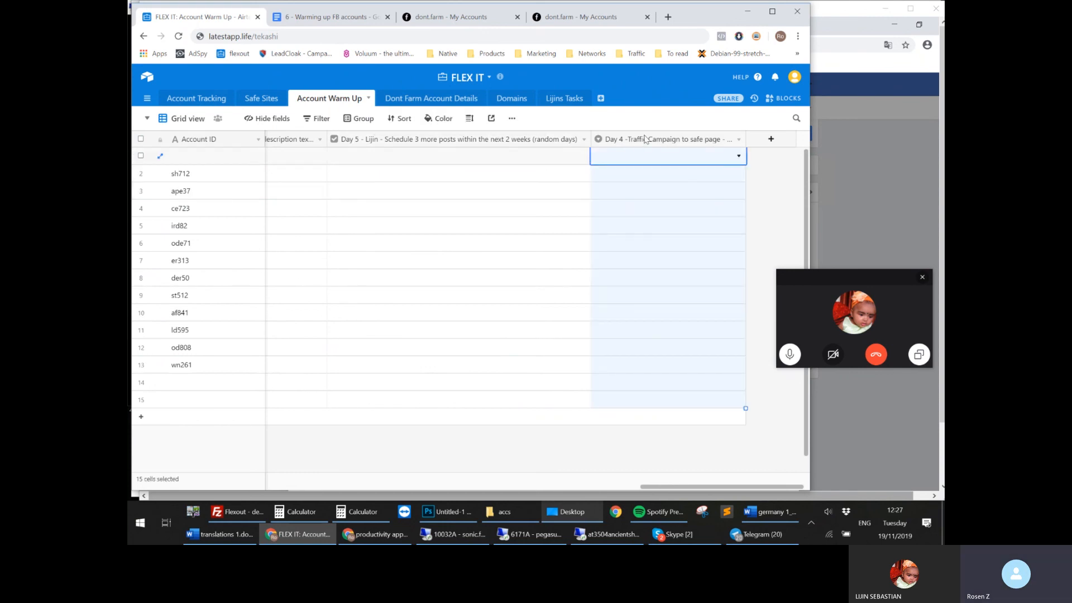
pyautogui.moveTo(654, 141); pyautogui.dragTo(737, 146)
# Rename the Traffic Campaign field from Day 4 to 'Day 5 - Traffic Campaign to safe page - 3e / 5days'
pyautogui.doubleClick(614, 144)
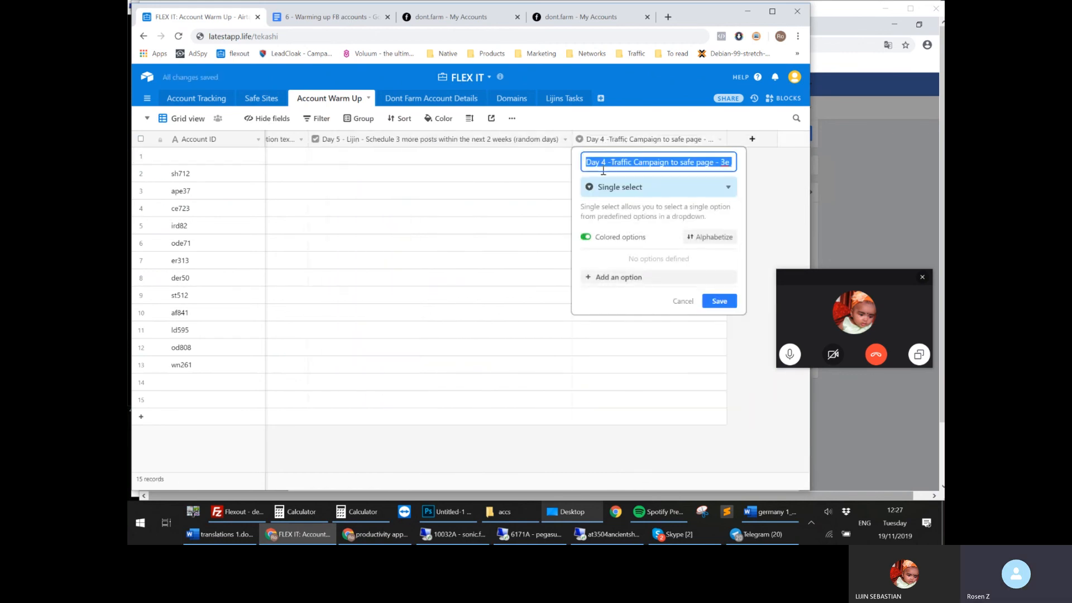
pyautogui.click(606, 163)
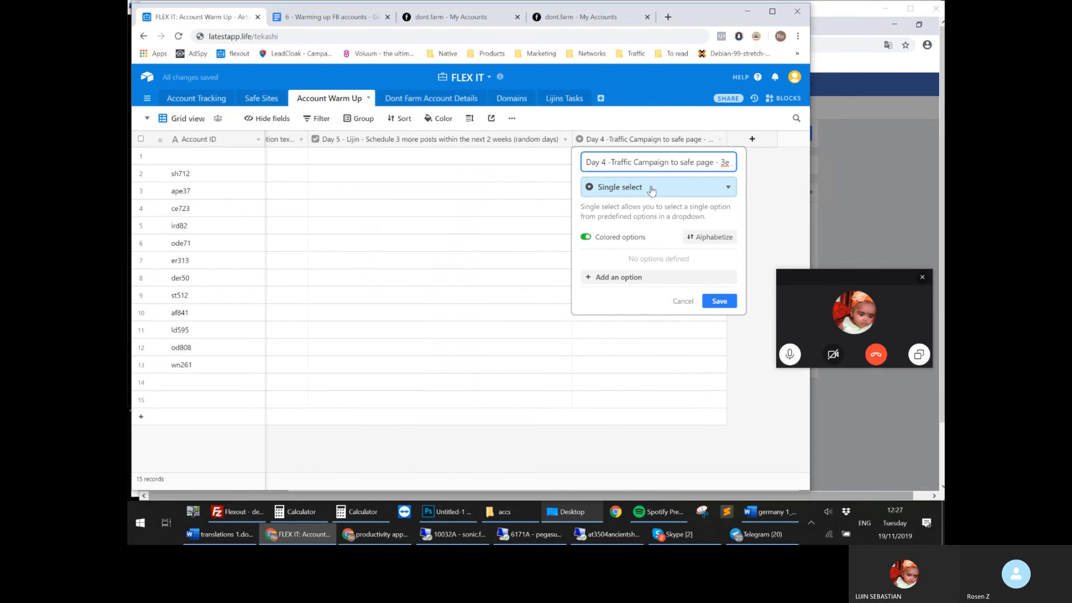
pyautogui.press('BackSpace')
pyautogui.write('5')
pyautogui.press('Return')
pyautogui.click(658, 144)
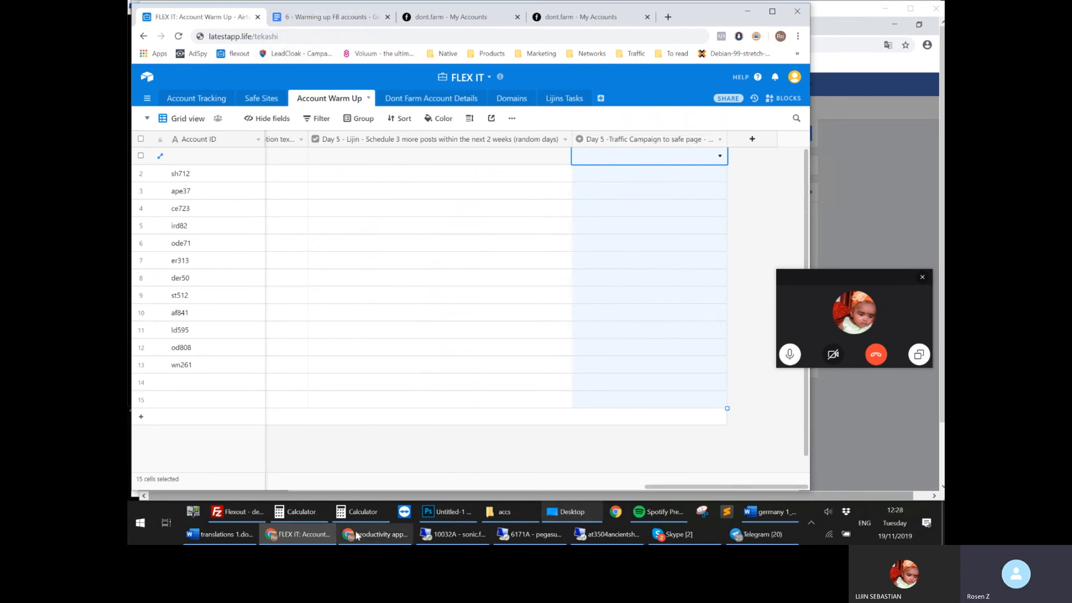
# In a new tab, start a fresh campaign in Ads Manager, discarding the earlier draft
pyautogui.click(607, 534)
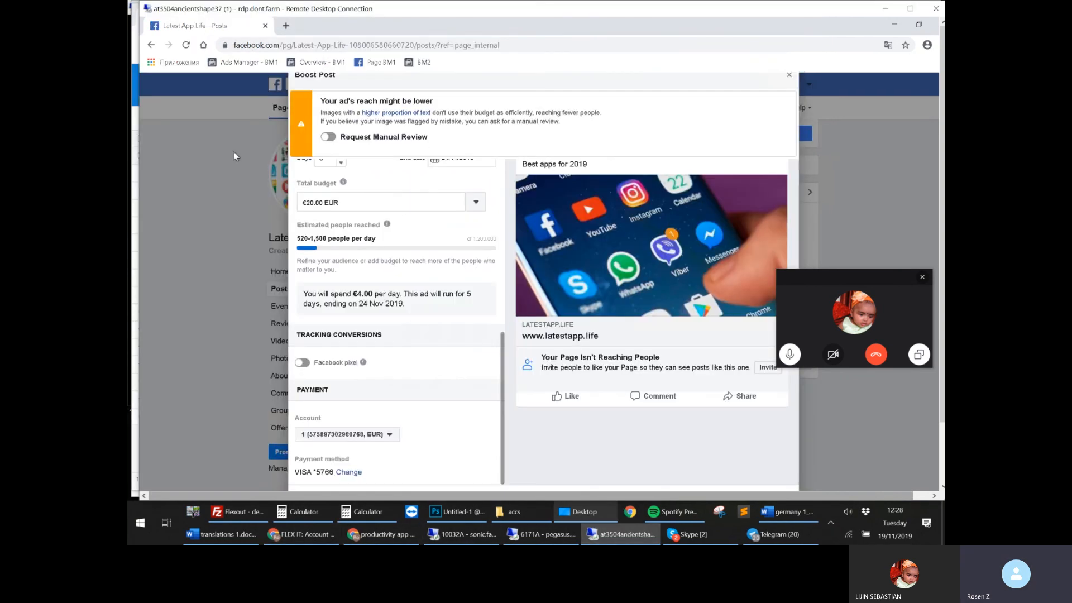
pyautogui.click(286, 25)
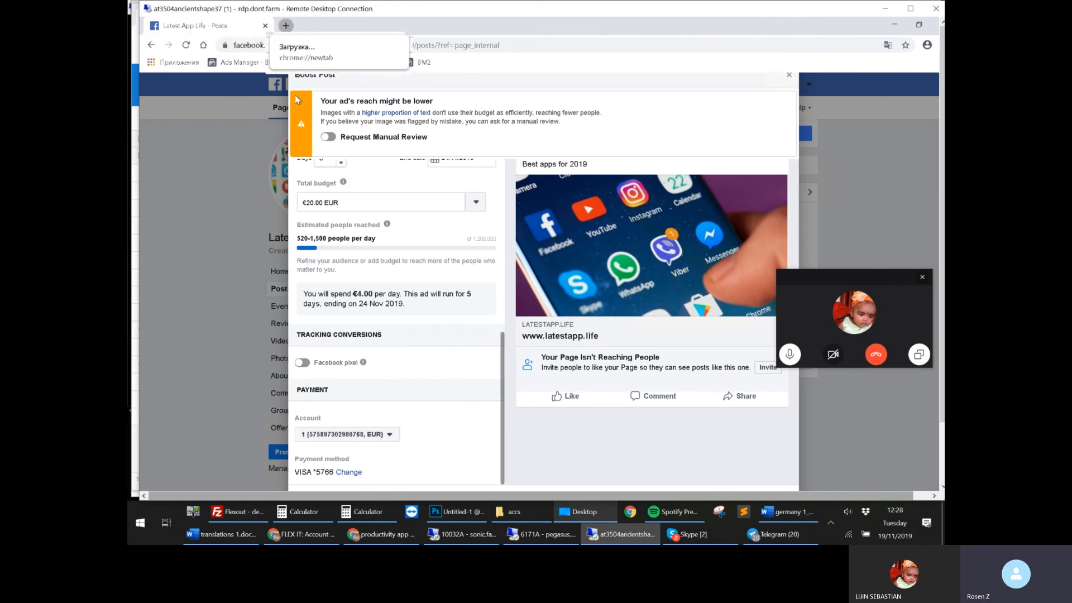
pyautogui.click(246, 64)
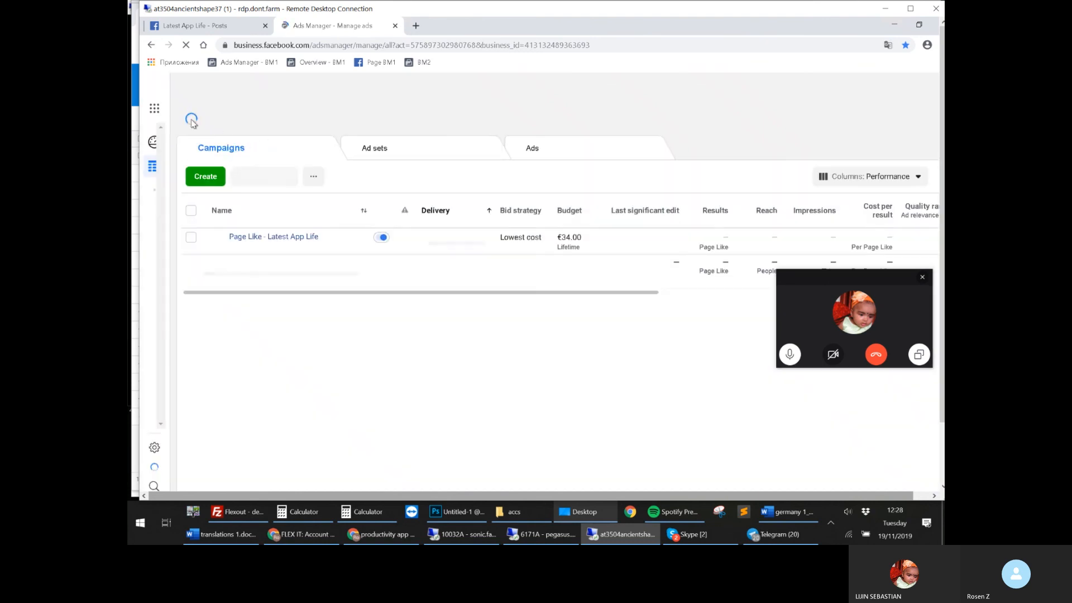
pyautogui.click(215, 182)
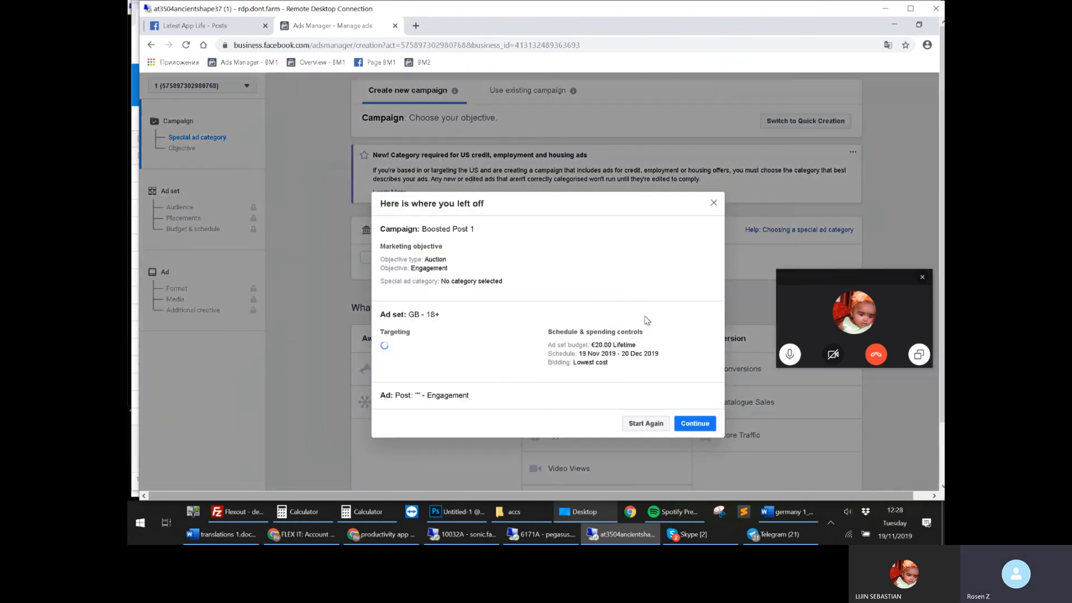
pyautogui.click(646, 424)
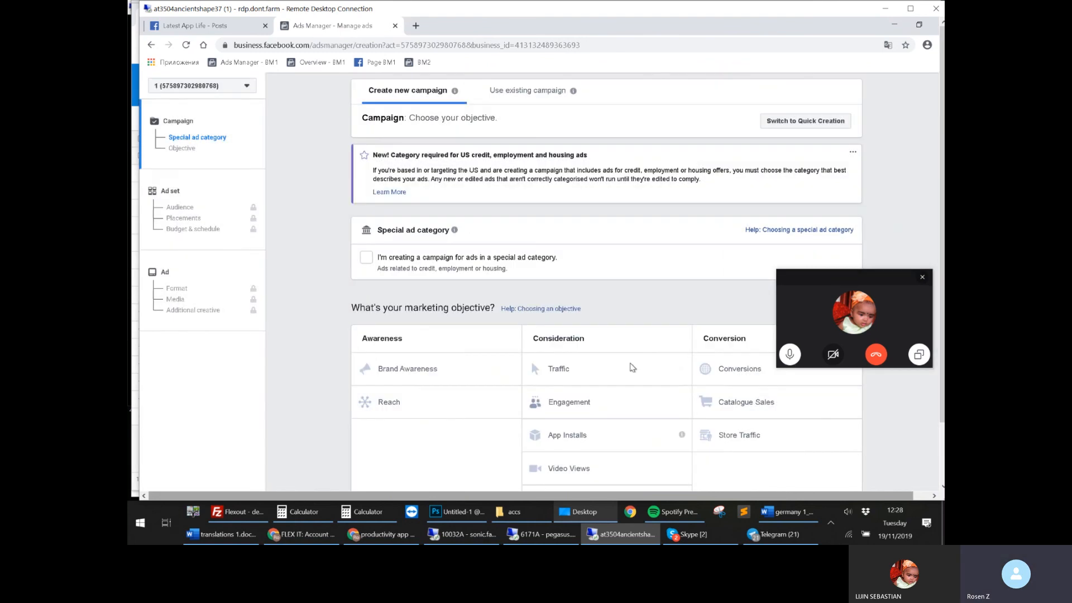
# Choose the Traffic objective and set a €3.00 daily campaign budget
pyautogui.click(563, 371)
pyautogui.scroll(-1, 614, 256)
pyautogui.scroll(-4, 578, 227)
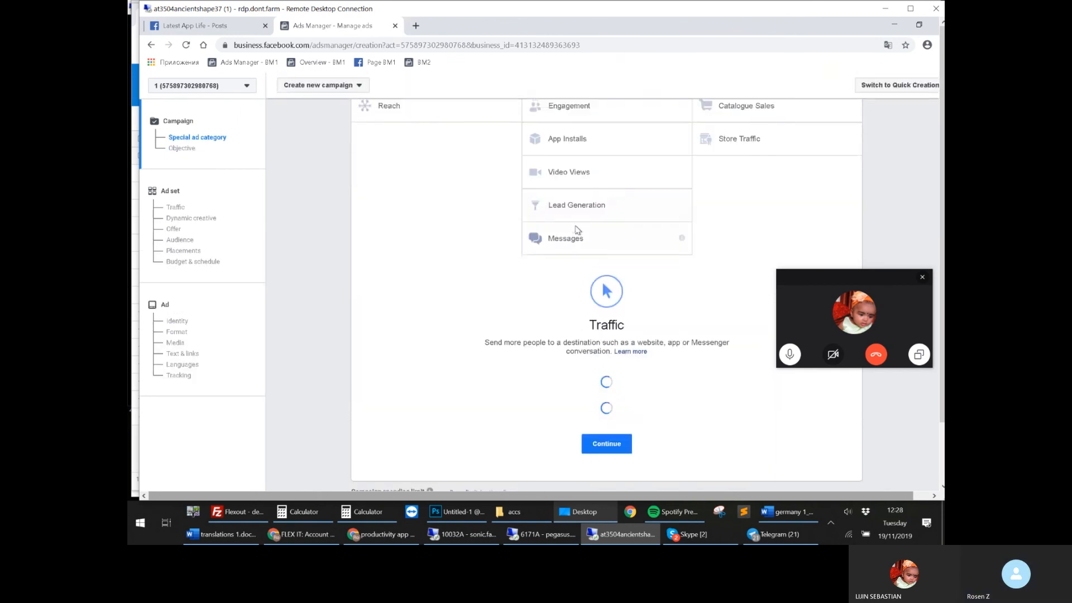
pyautogui.scroll(-4, 533, 393)
pyautogui.click(675, 345)
pyautogui.write('3')
pyautogui.click(677, 315)
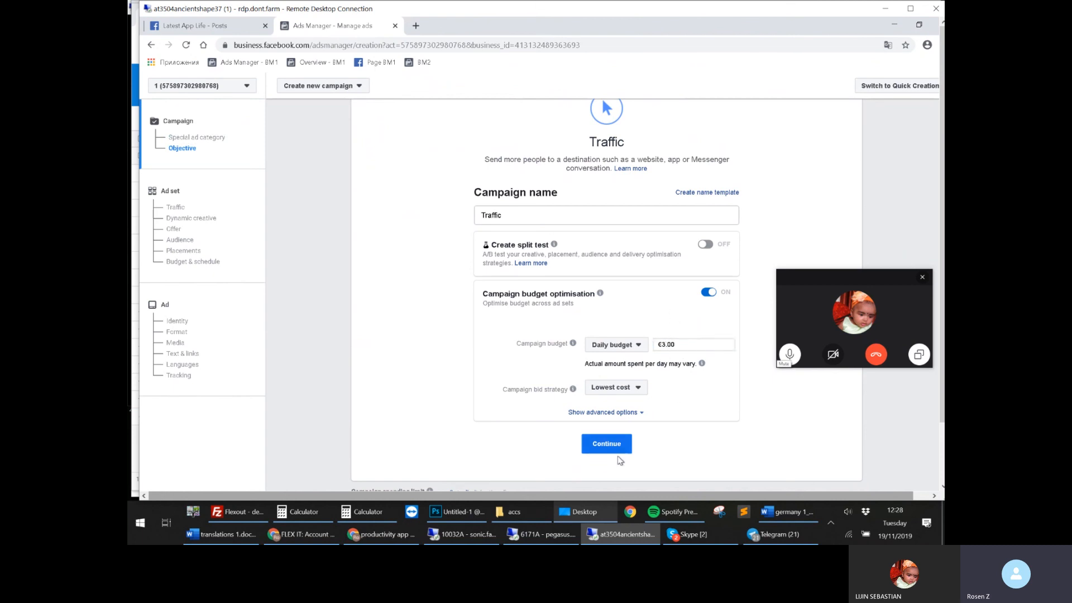
# Advance through the ad set to the ad's Website URL field, then return to Airtable
pyautogui.click(175, 208)
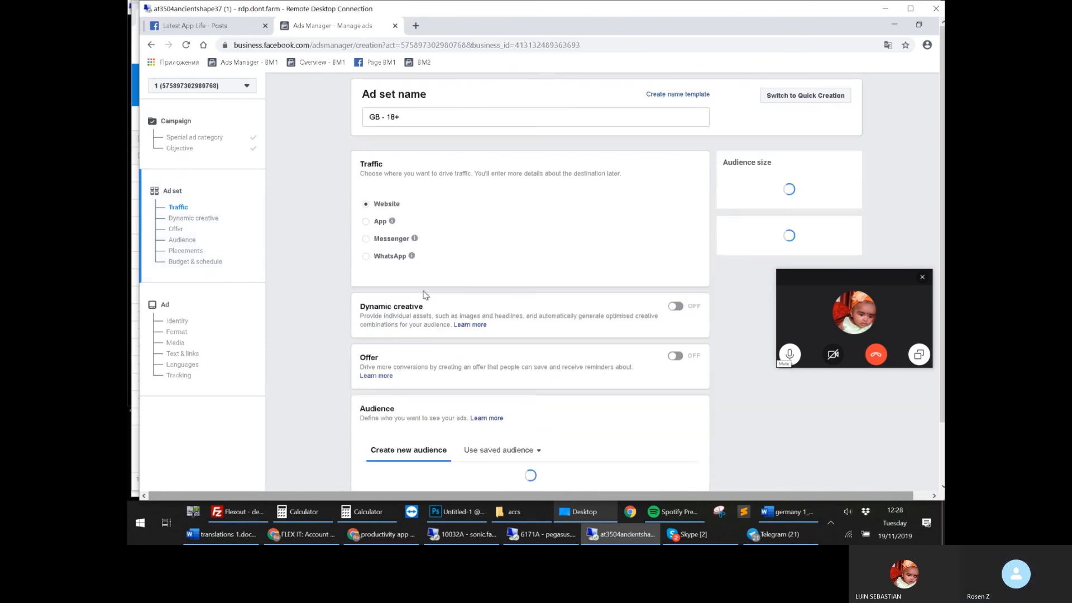
pyautogui.scroll(-3, 486, 414)
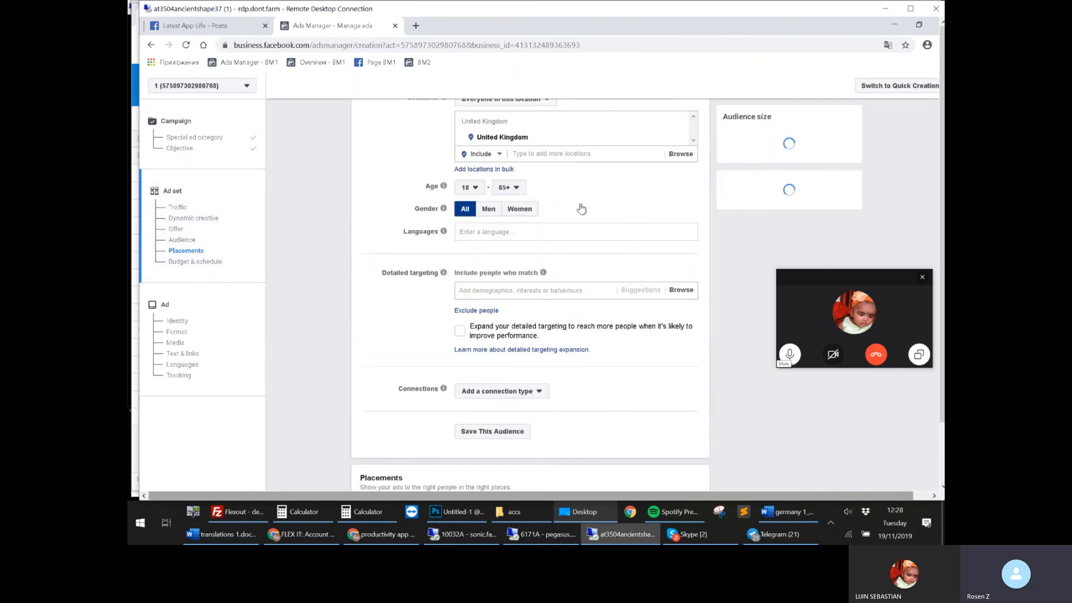
pyautogui.scroll(-7, 472, 356)
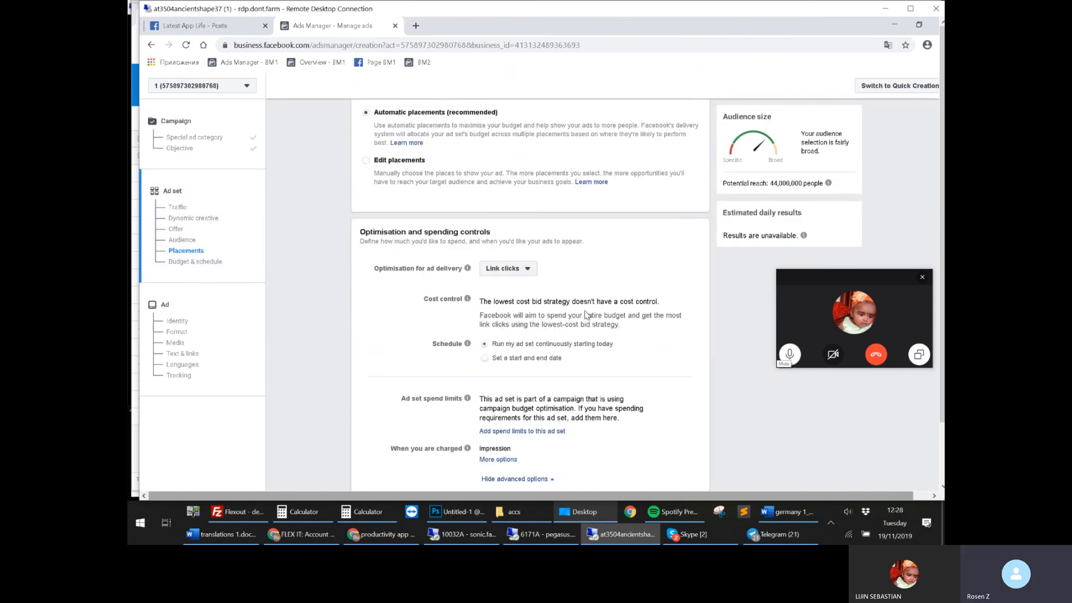
pyautogui.click(227, 335)
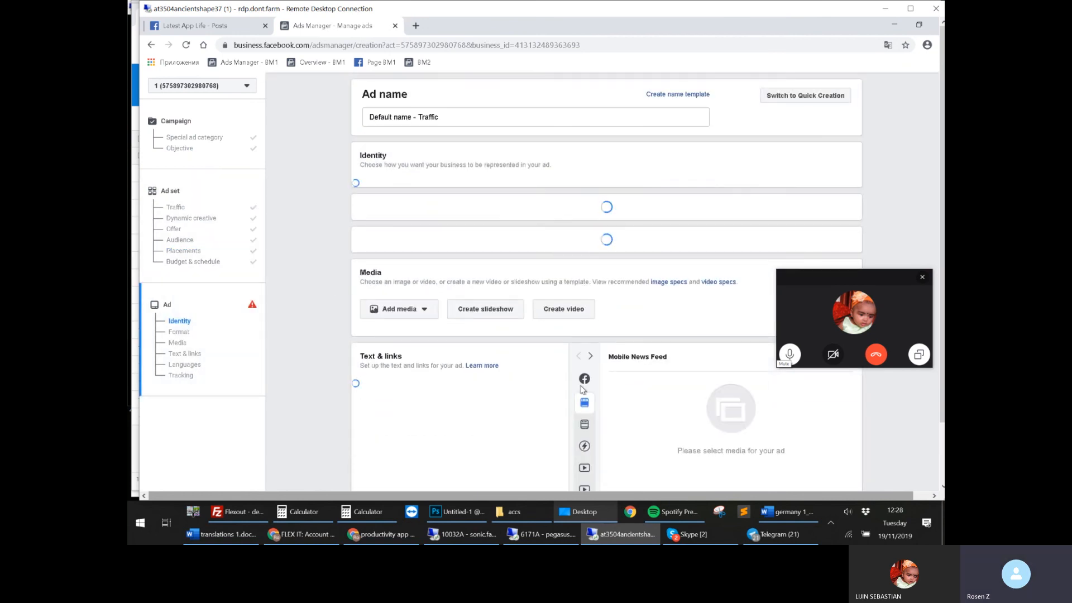
pyautogui.scroll(-8, 425, 334)
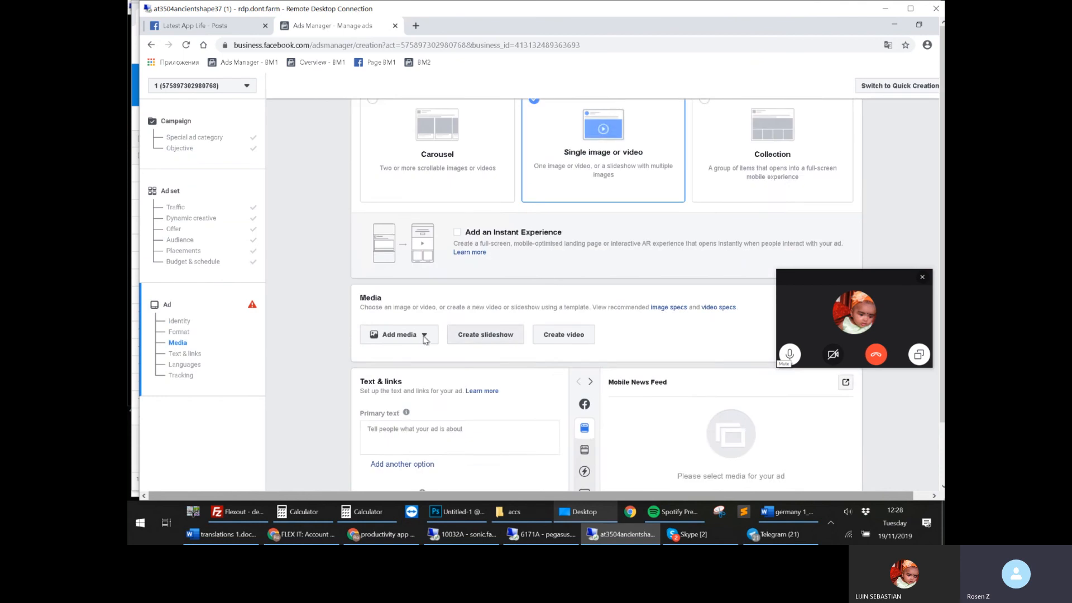
pyautogui.scroll(2, 431, 187)
pyautogui.scroll(-4, 428, 209)
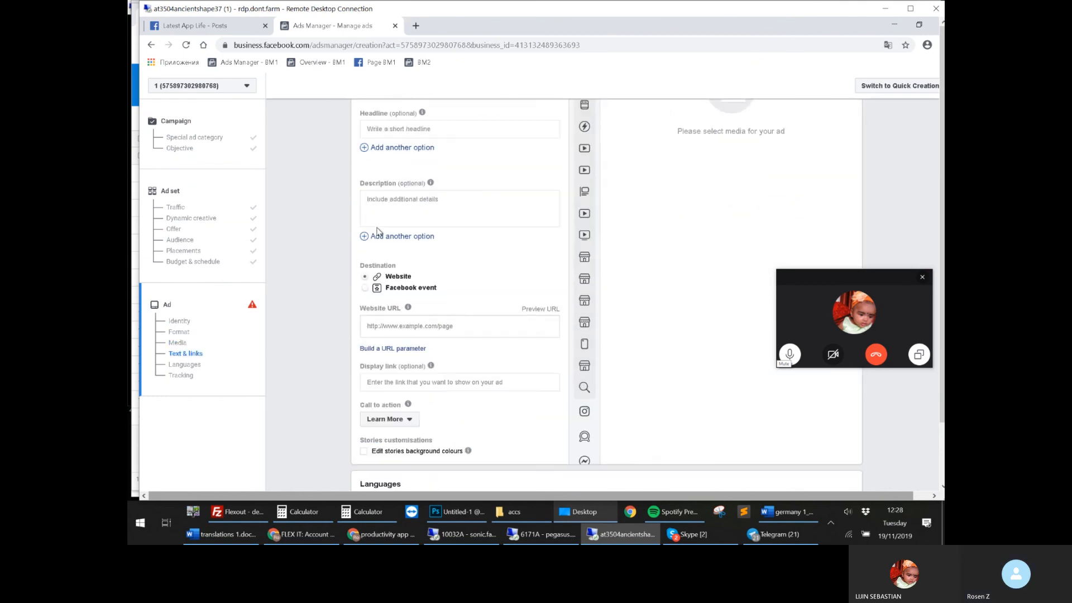
pyautogui.click(442, 329)
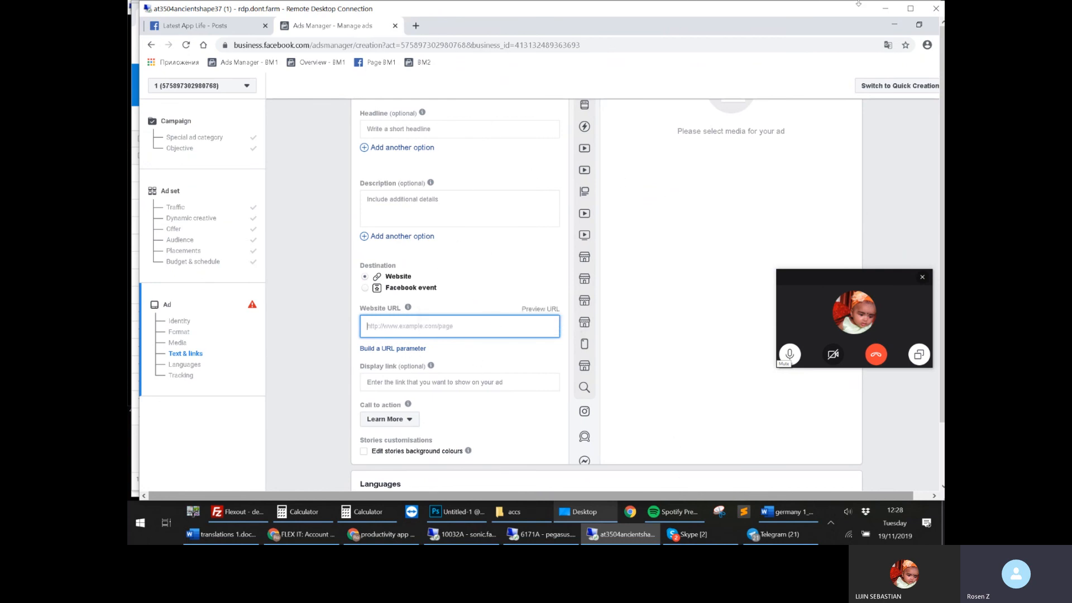
pyautogui.click(884, 8)
pyautogui.click(577, 444)
# Scroll back to Day 1 and select Safe Site Domain cells like latesthq.life and newhq.digital, then go to Skype
pyautogui.moveTo(665, 487); pyautogui.dragTo(358, 493)
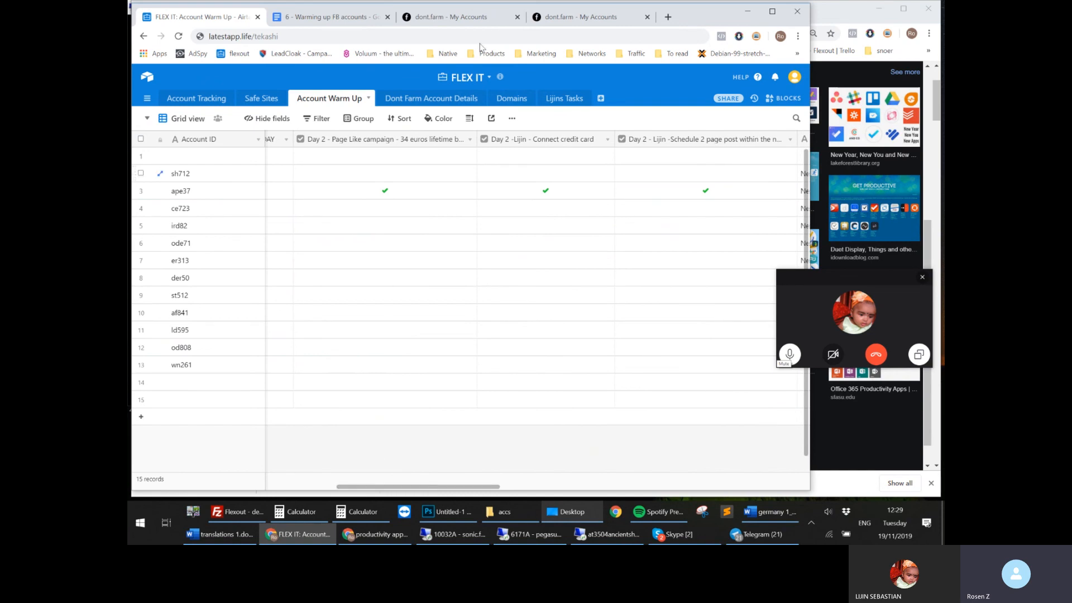
pyautogui.moveTo(484, 486); pyautogui.dragTo(280, 486)
pyautogui.click(445, 181)
pyautogui.moveTo(443, 178); pyautogui.dragTo(441, 213)
pyautogui.click(421, 162)
pyautogui.click(218, 177)
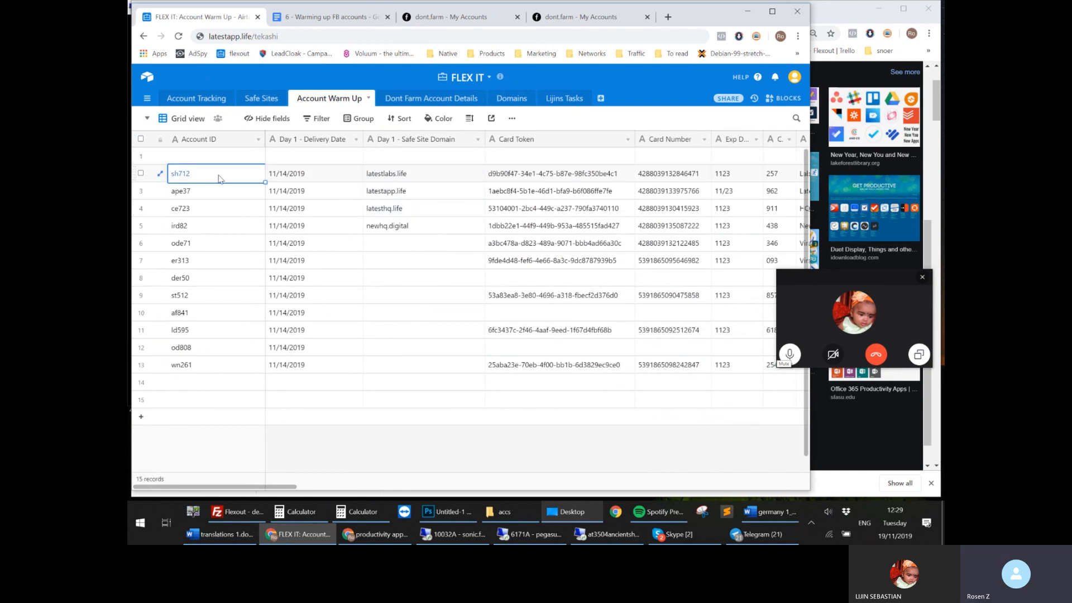
pyautogui.moveTo(390, 211); pyautogui.dragTo(392, 229)
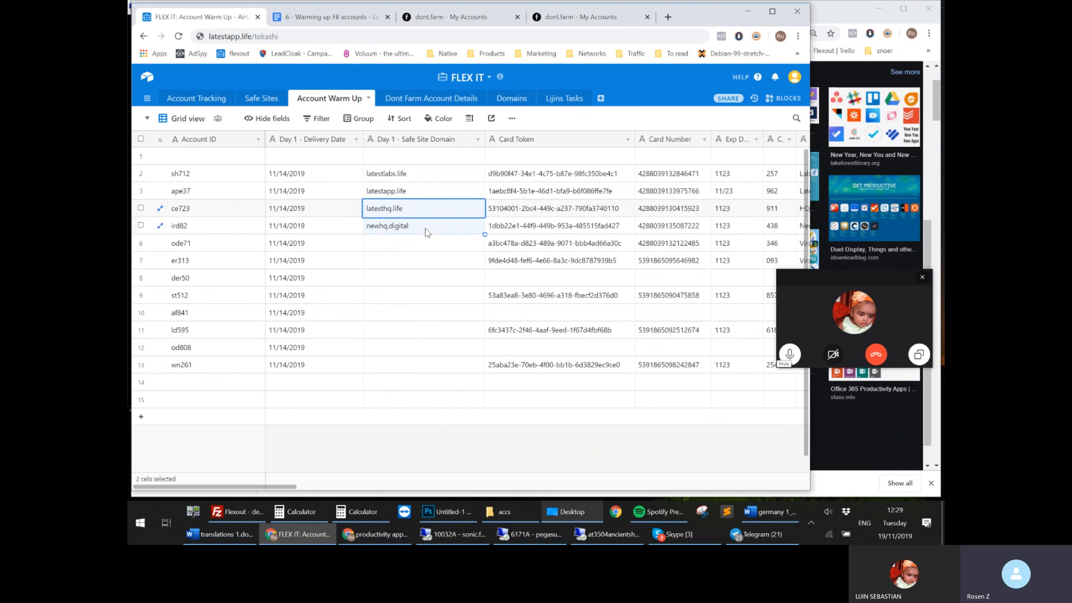
pyautogui.click(865, 305)
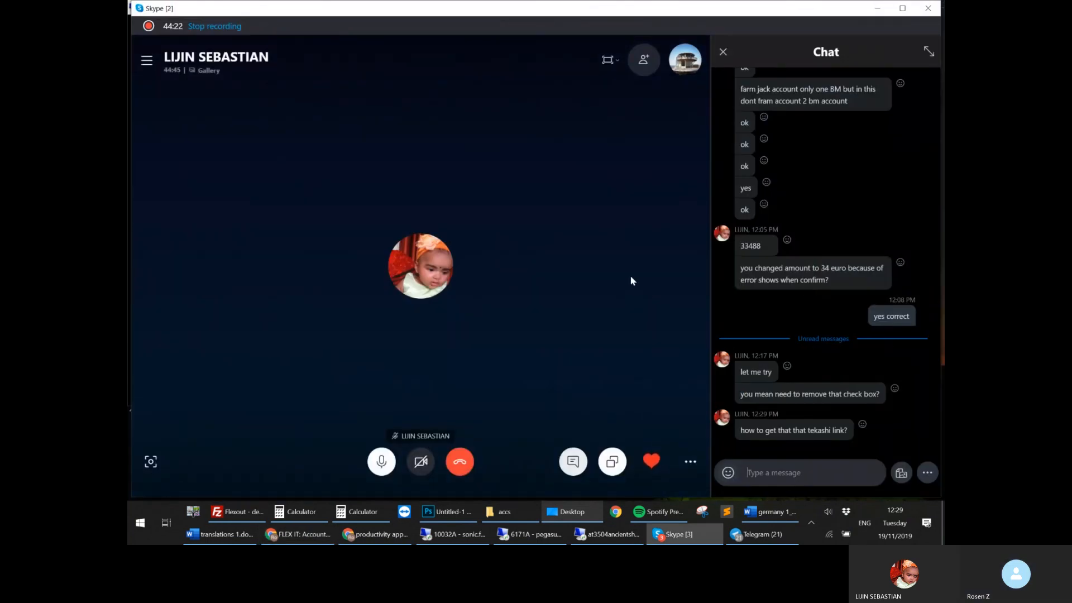
# Highlight the tekashi link question in the chat, then show the Leave call / End call options
pyautogui.doubleClick(799, 430)
pyautogui.click(794, 430)
pyautogui.click(792, 430)
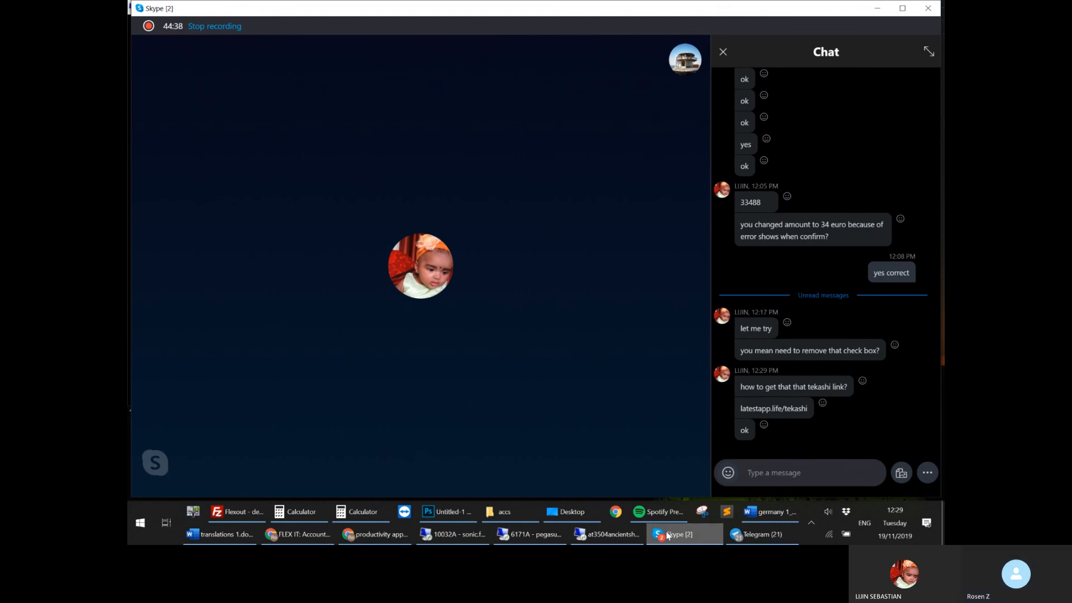
pyautogui.moveTo(613, 423)
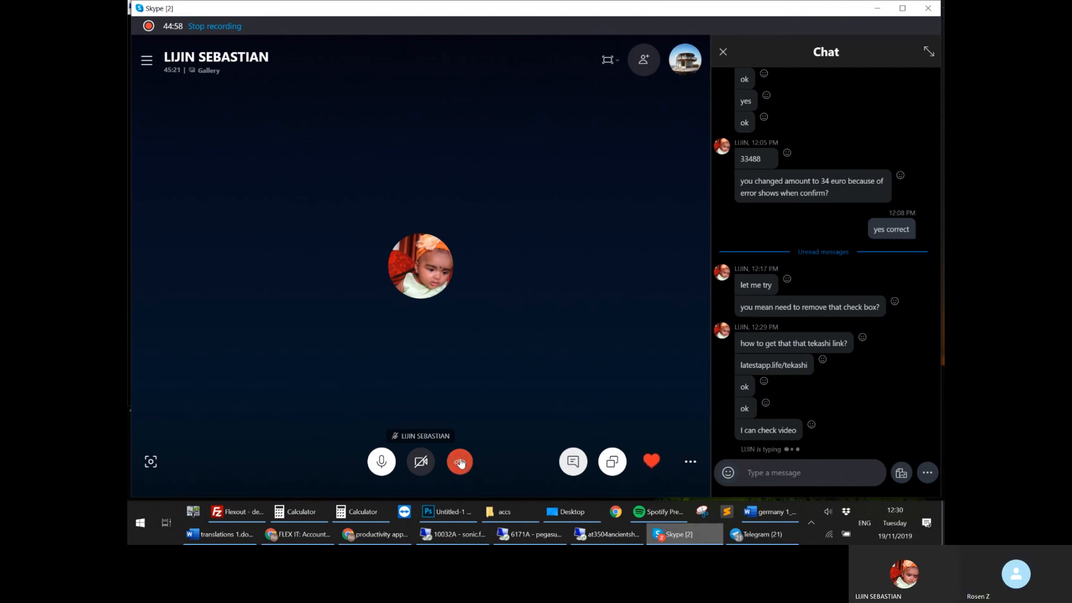
pyautogui.click(460, 463)
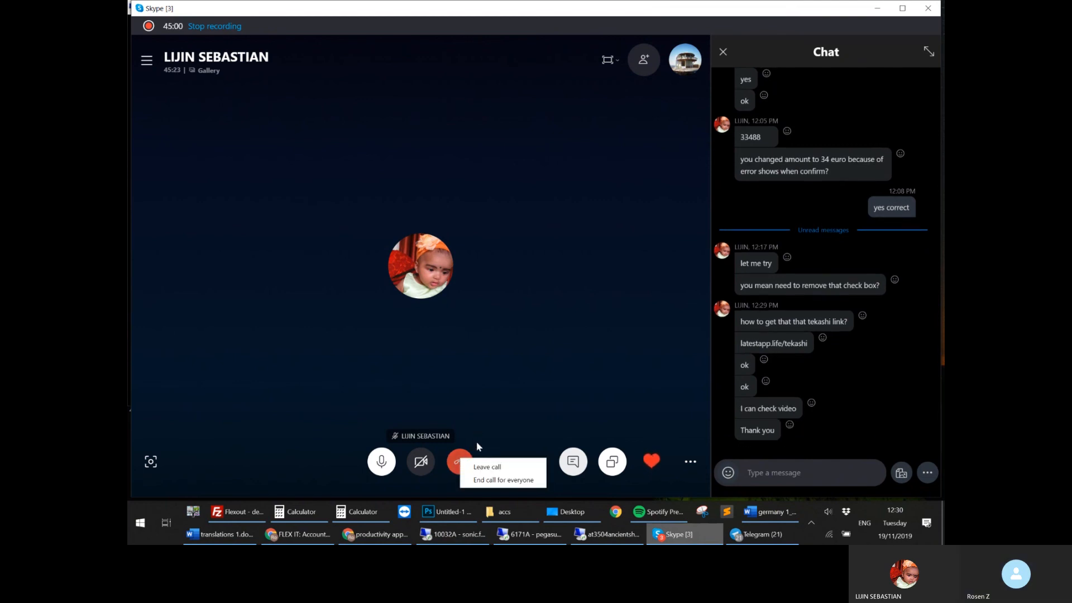